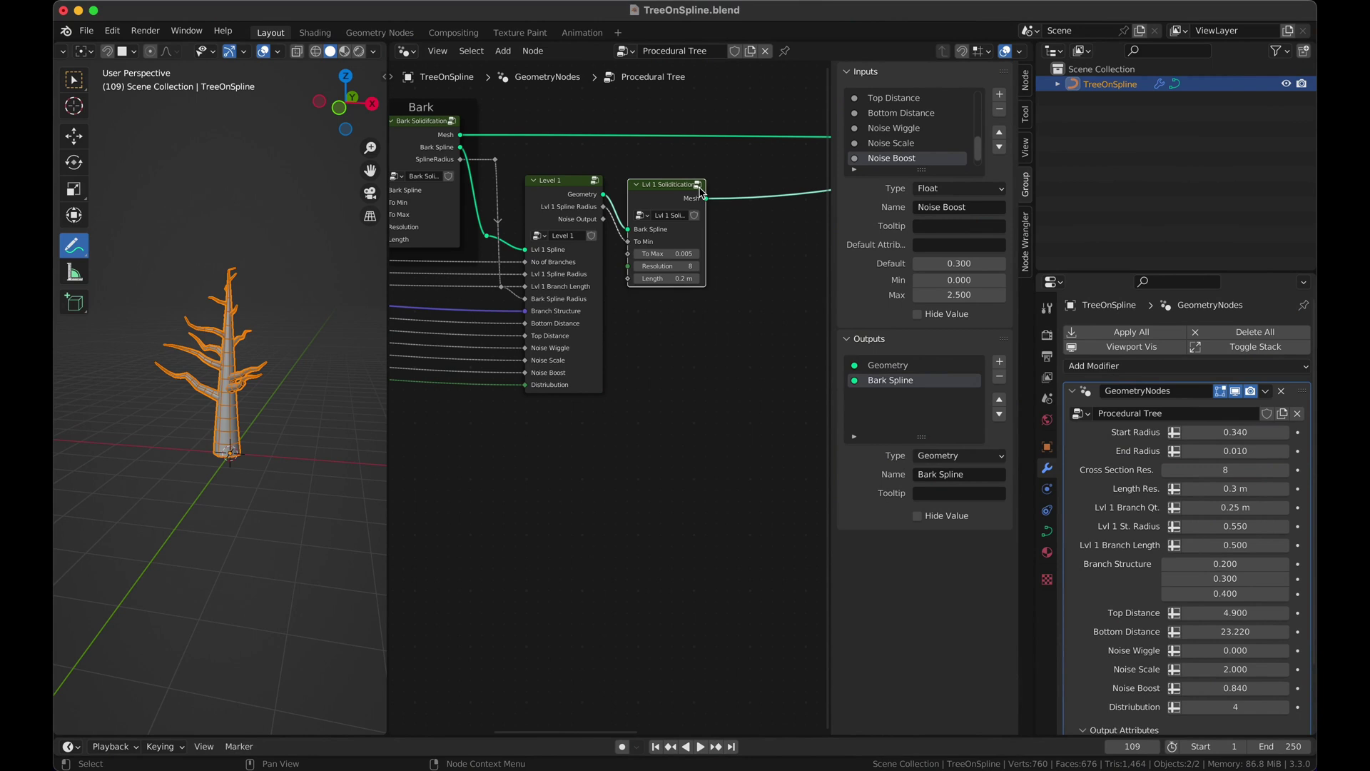
Enter the Level 1 node group and show its Group panel of inputs and outputs
click(600, 202)
key(n)
key(Tab)
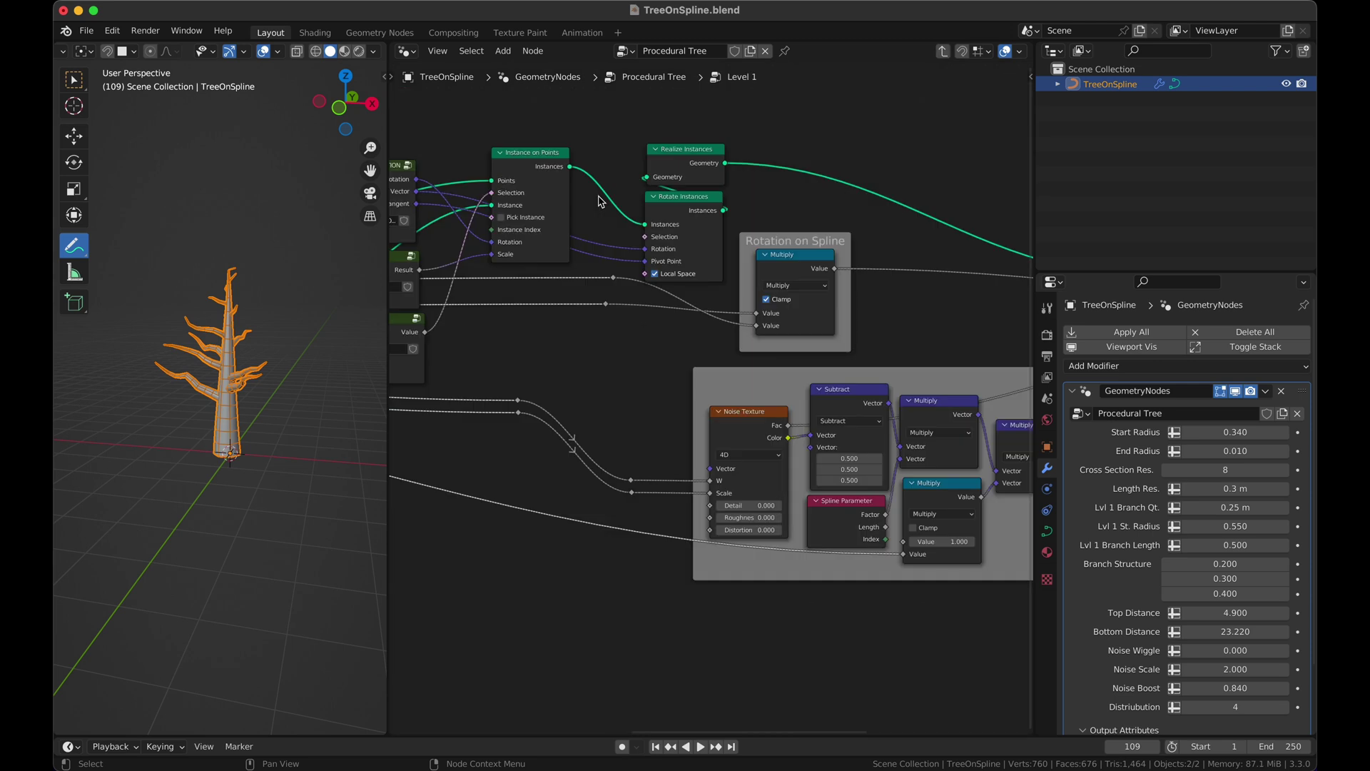
scroll(799, 269, right, 6)
key(Tab)
key(Tab)
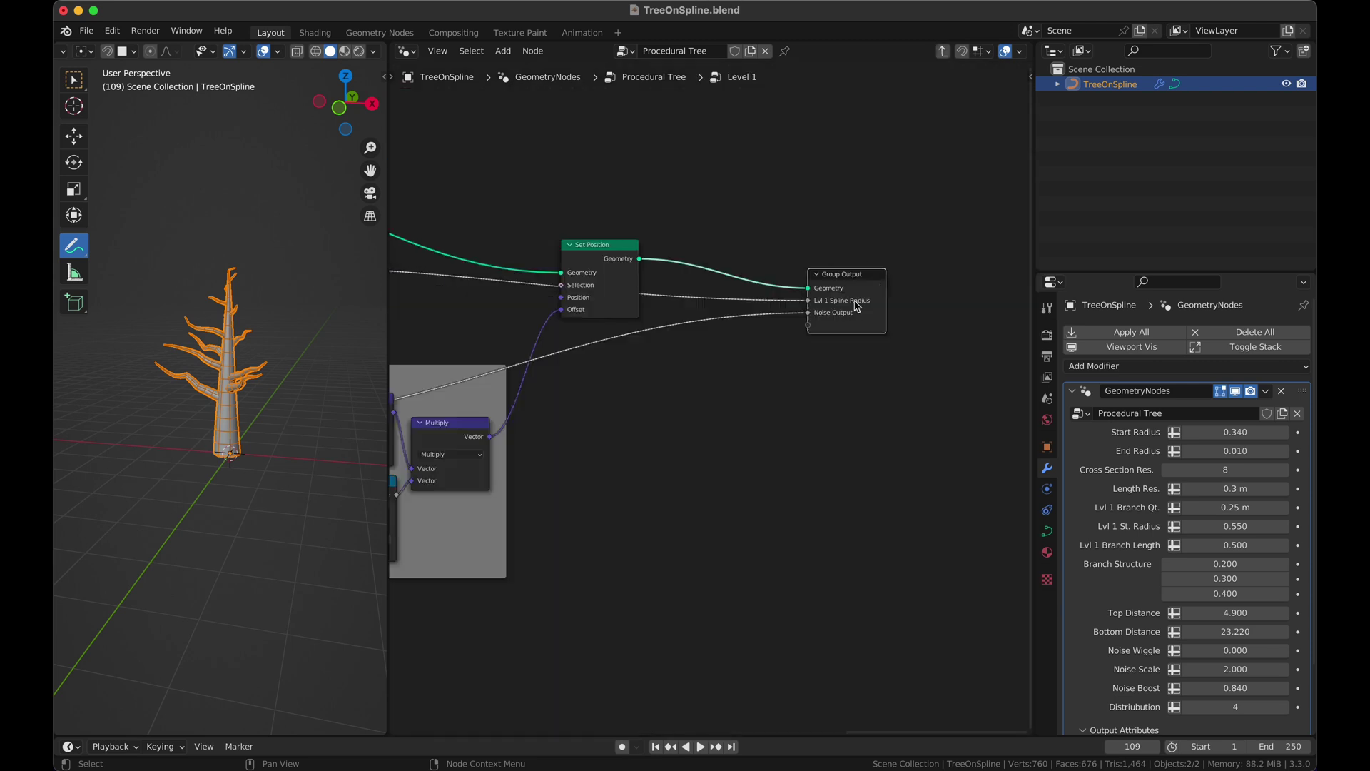
key(n)
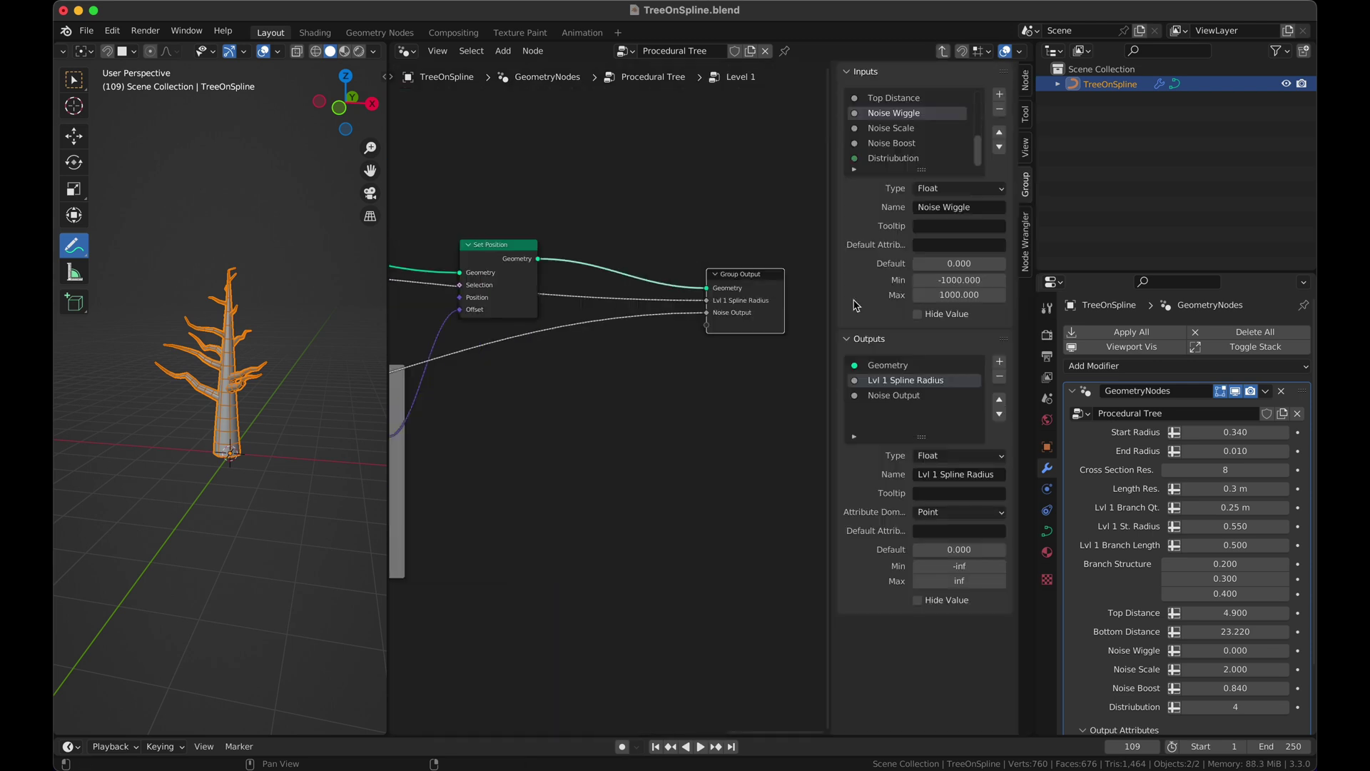
Rename the group's Geometry output to 'Level 1 Spline' and return to the main tree
double_click(914, 366)
text(Splin)
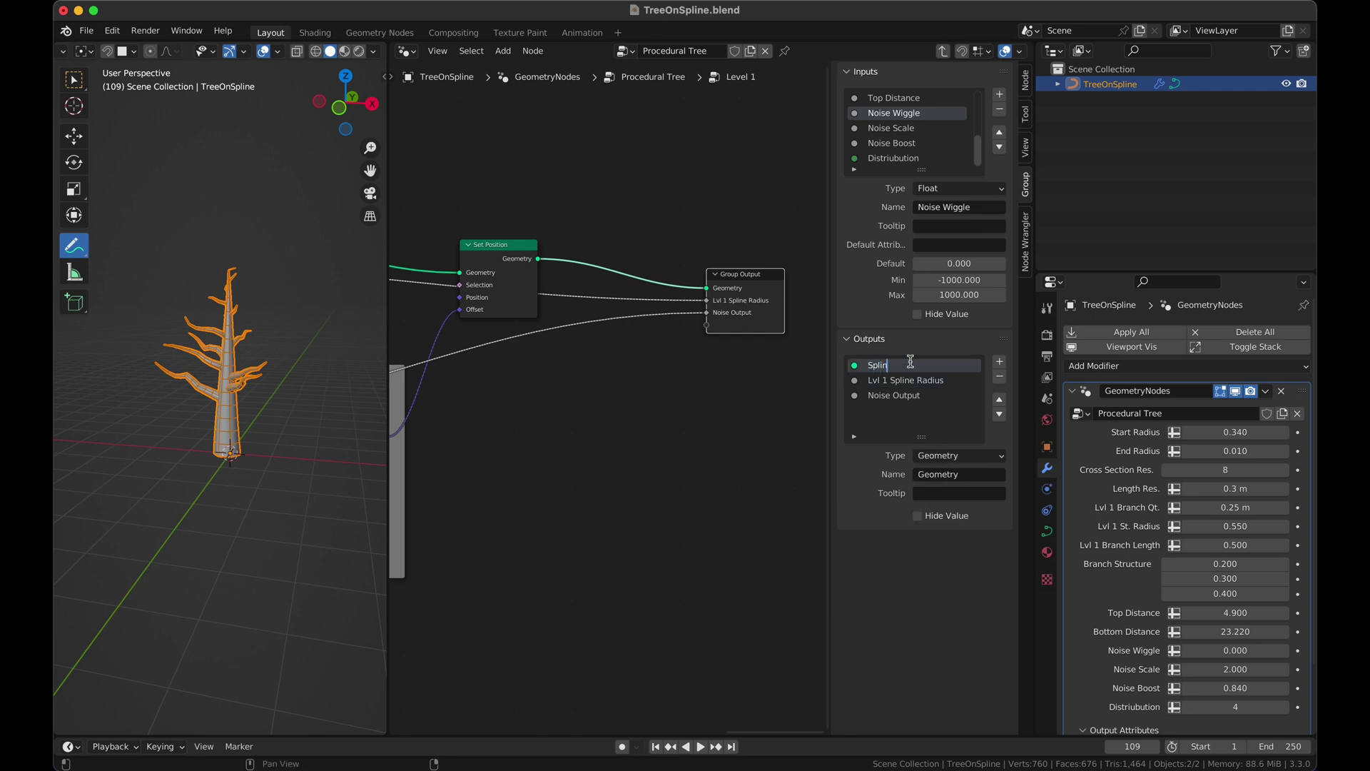
key(Return)
double_click(913, 366)
key(Home)
text(Level 1)
key(Return)
double_click(913, 366)
key(Home)
key(Tab)
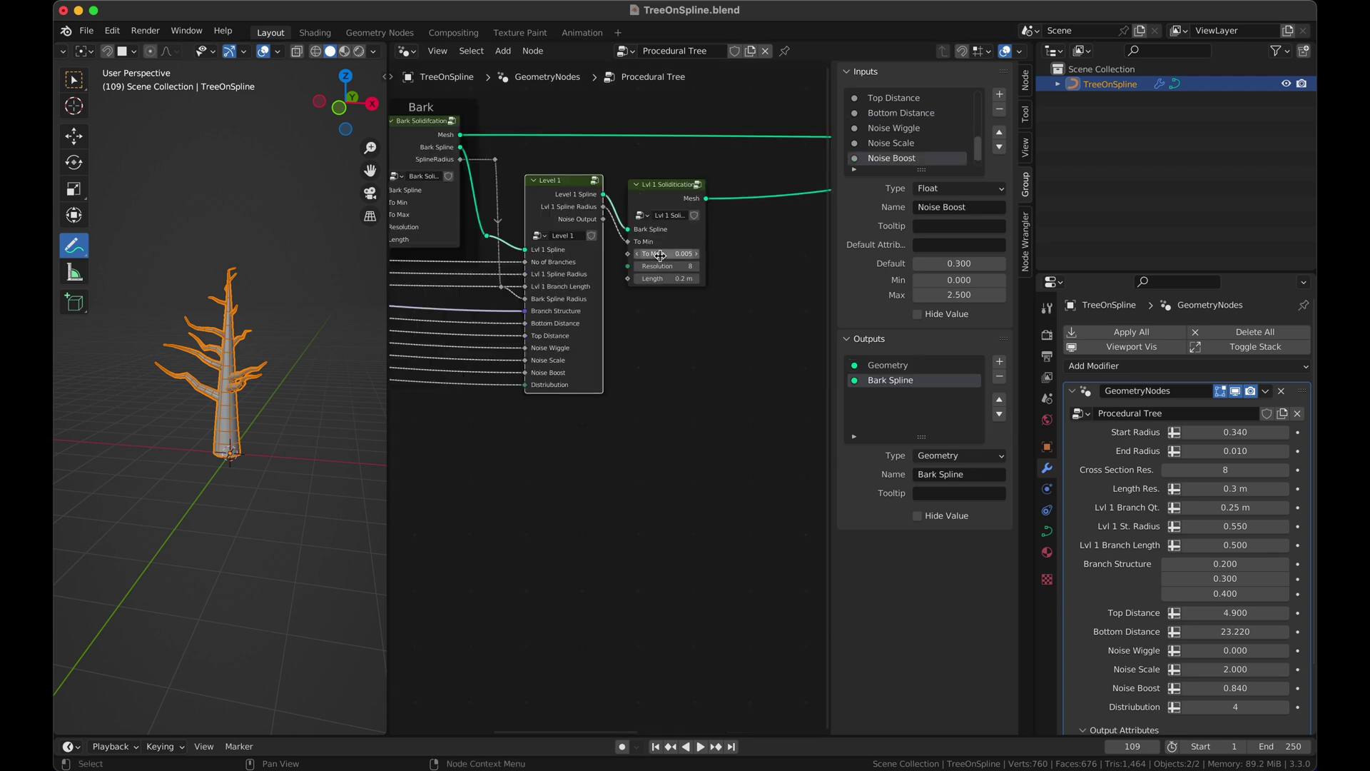
Try linking the Level 1 Spline output, then cancel the empty node search
scroll(661, 255, right, 1)
click(665, 227)
scroll(683, 227, left, 10)
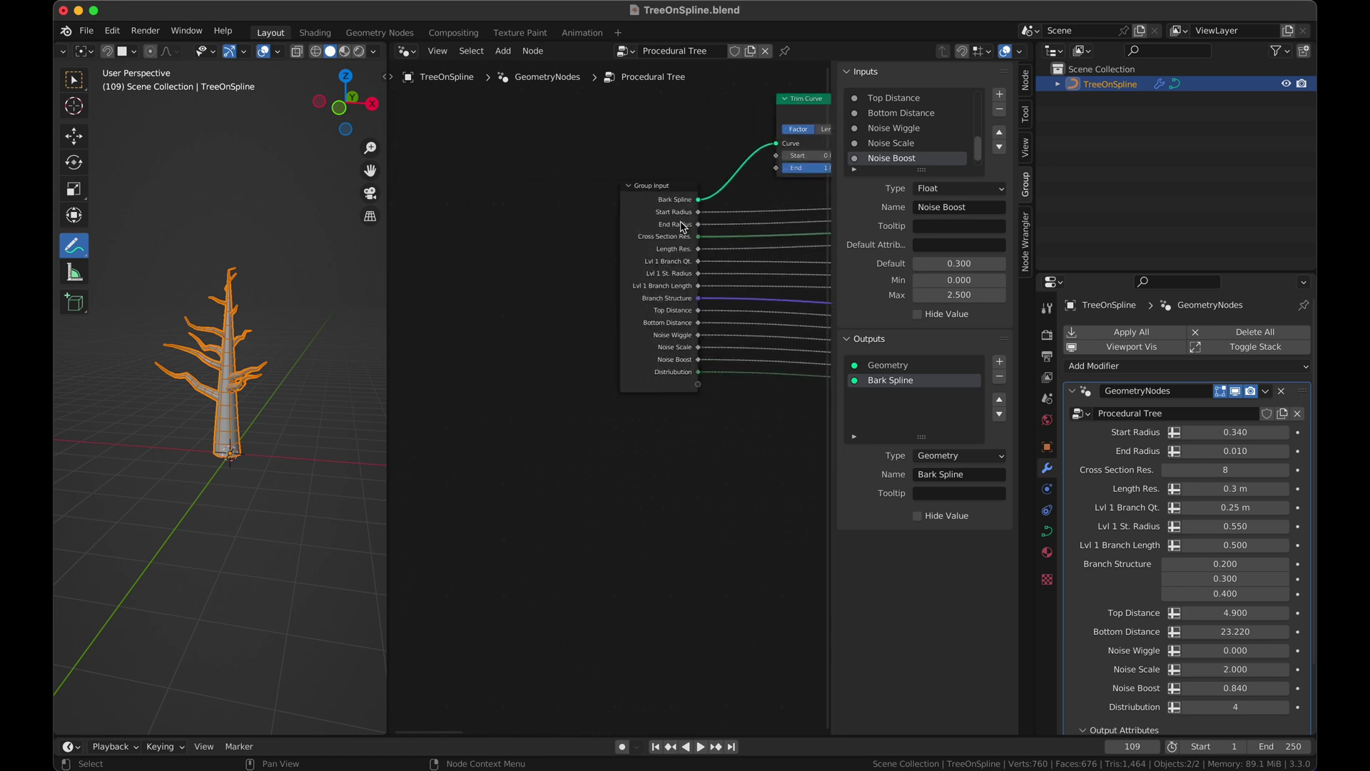
scroll(683, 227, right, 10)
drag(587, 207, 718, 381)
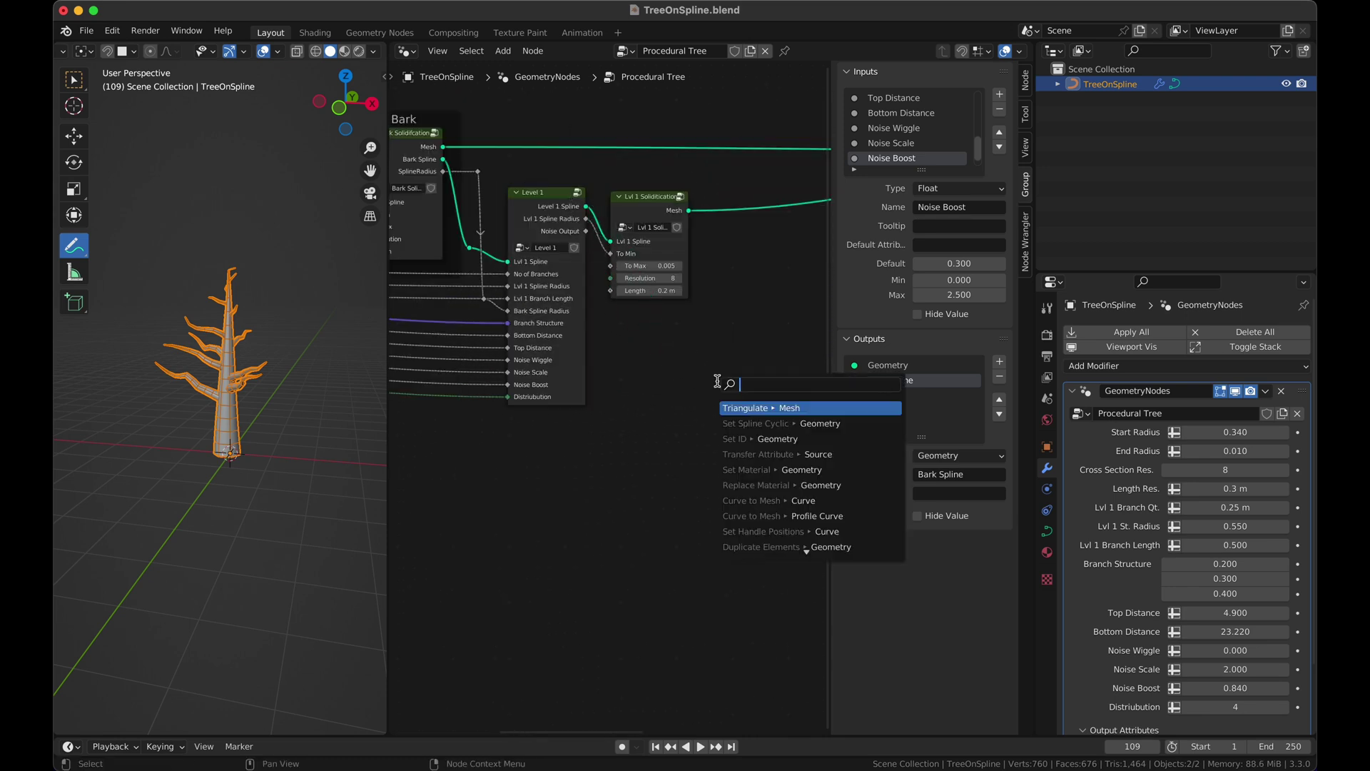
text(level)
key(Escape)
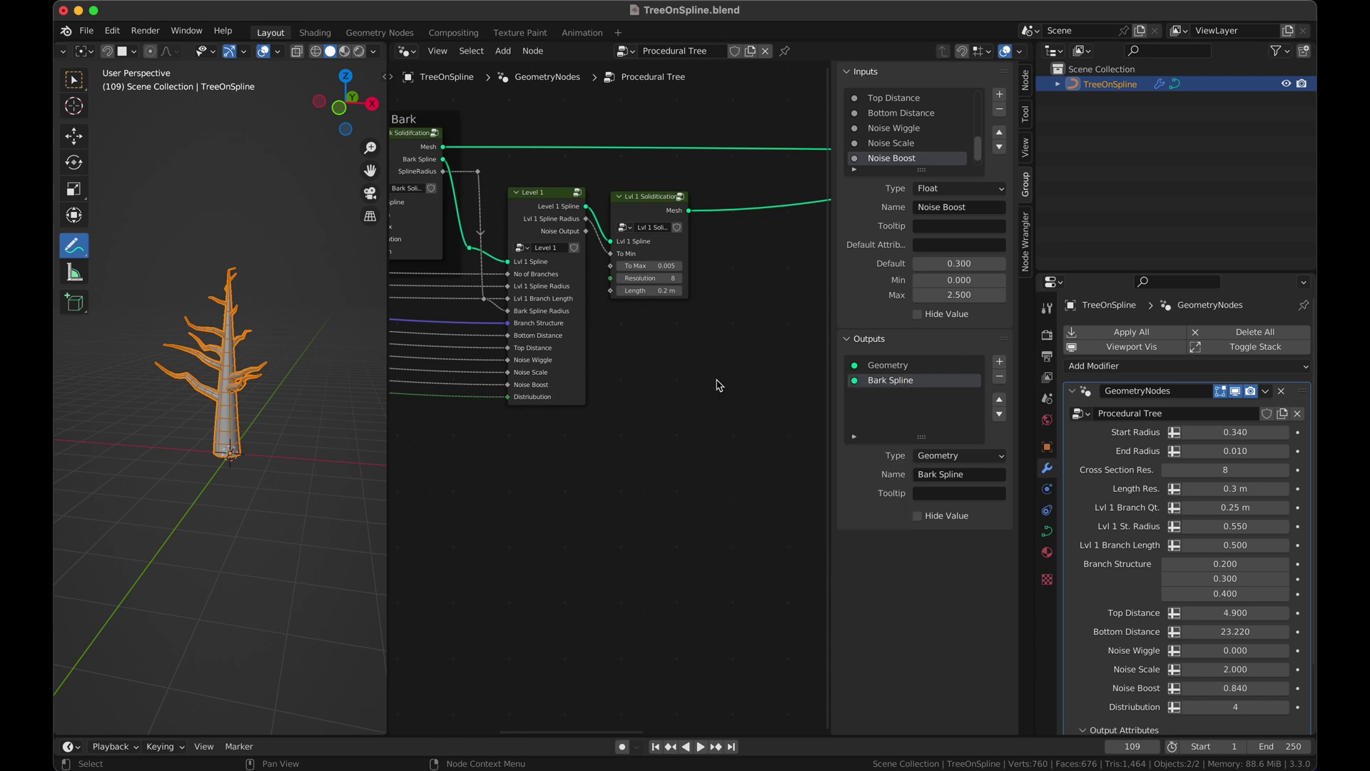
Duplicate the Level 1 node, feed it Level 1 Spline, and join its output into the final geometry
click(577, 227)
key(shift+d)
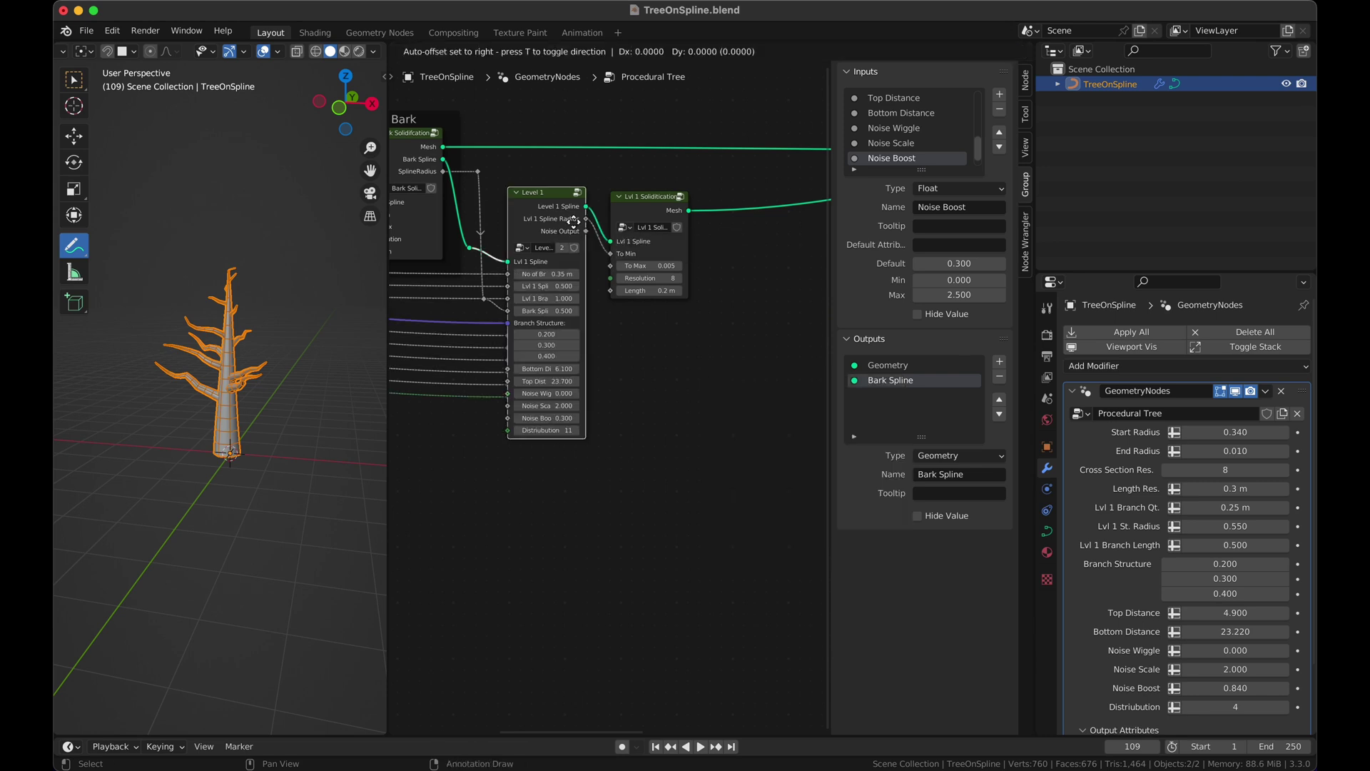
click(768, 343)
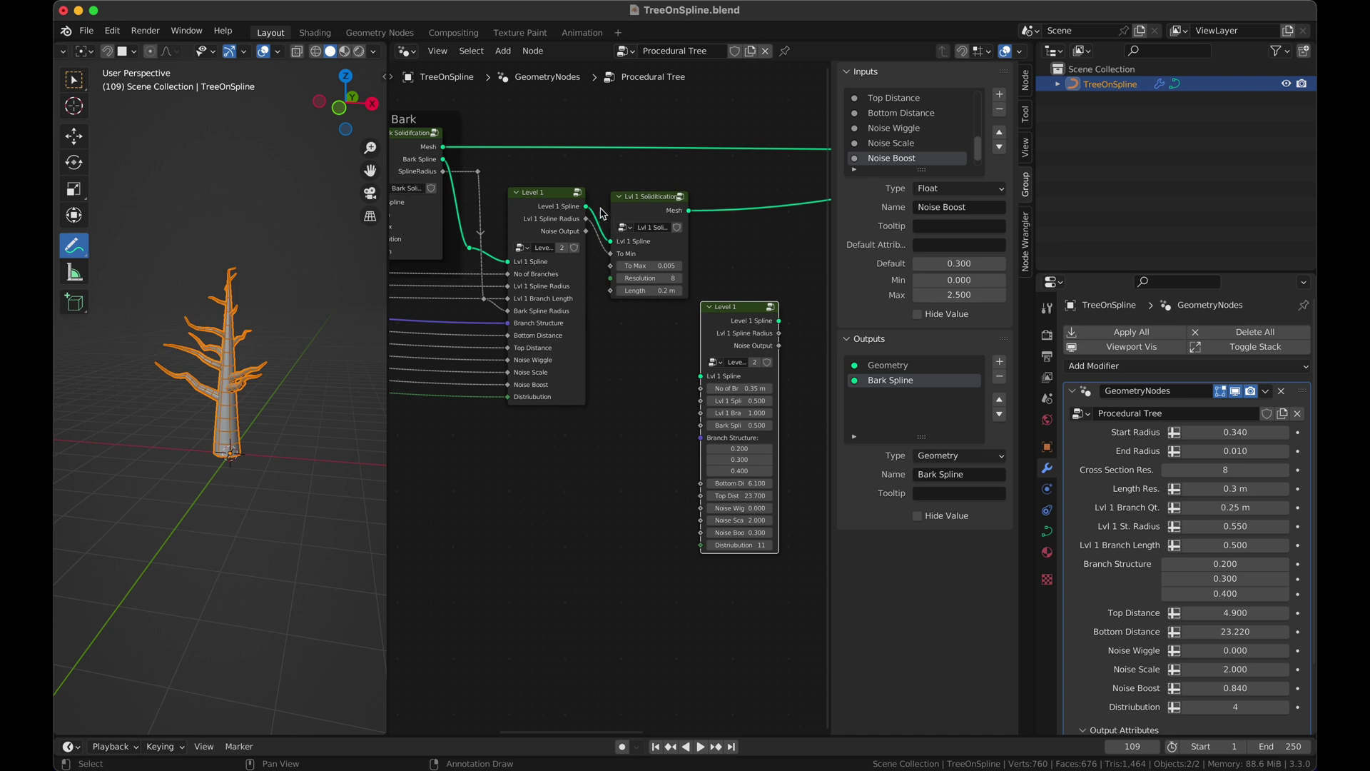
drag(586, 207, 702, 379)
drag(735, 309, 665, 390)
scroll(666, 391, right, 5)
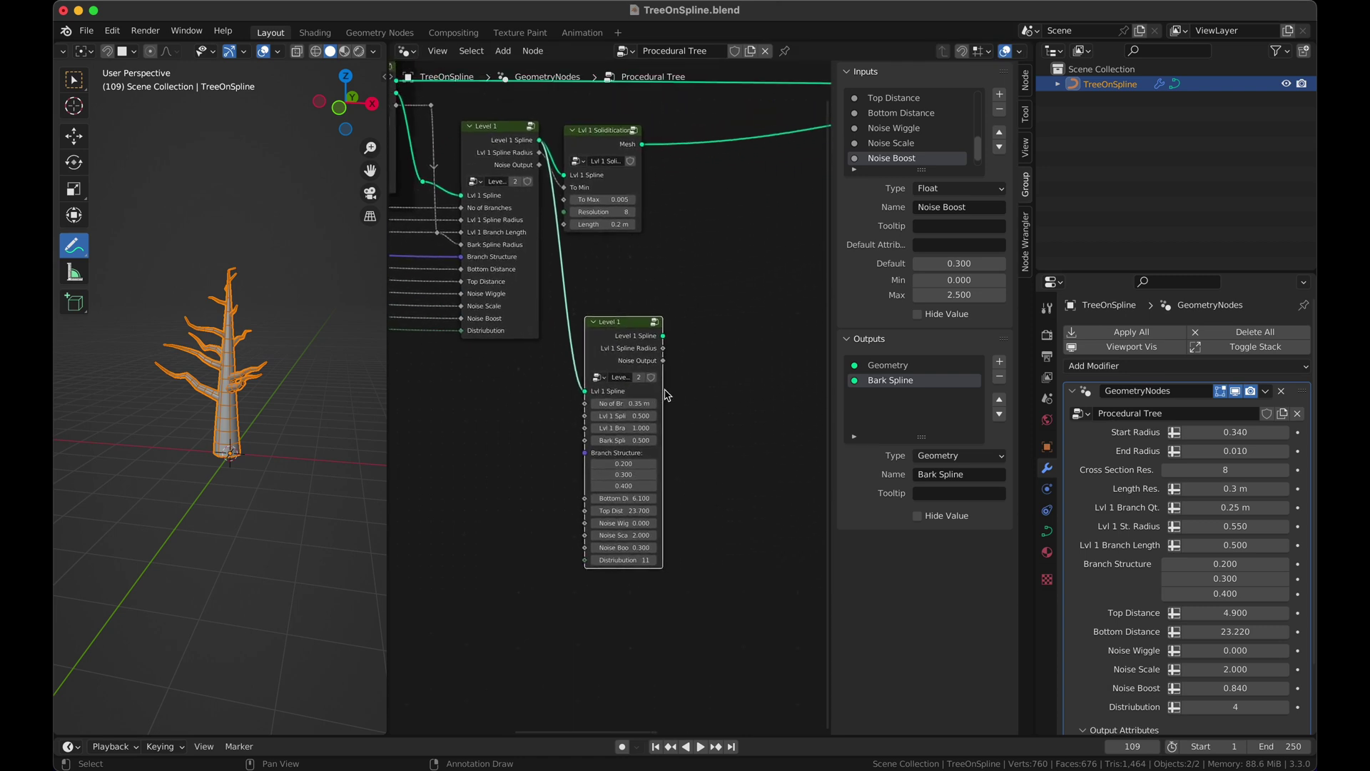
drag(569, 367, 781, 131)
Set the copied Level 1 node's No of Branches to 0.11 m
scroll(481, 461, left, 5)
scroll(321, 450, up, 5)
scroll(544, 480, left, 12)
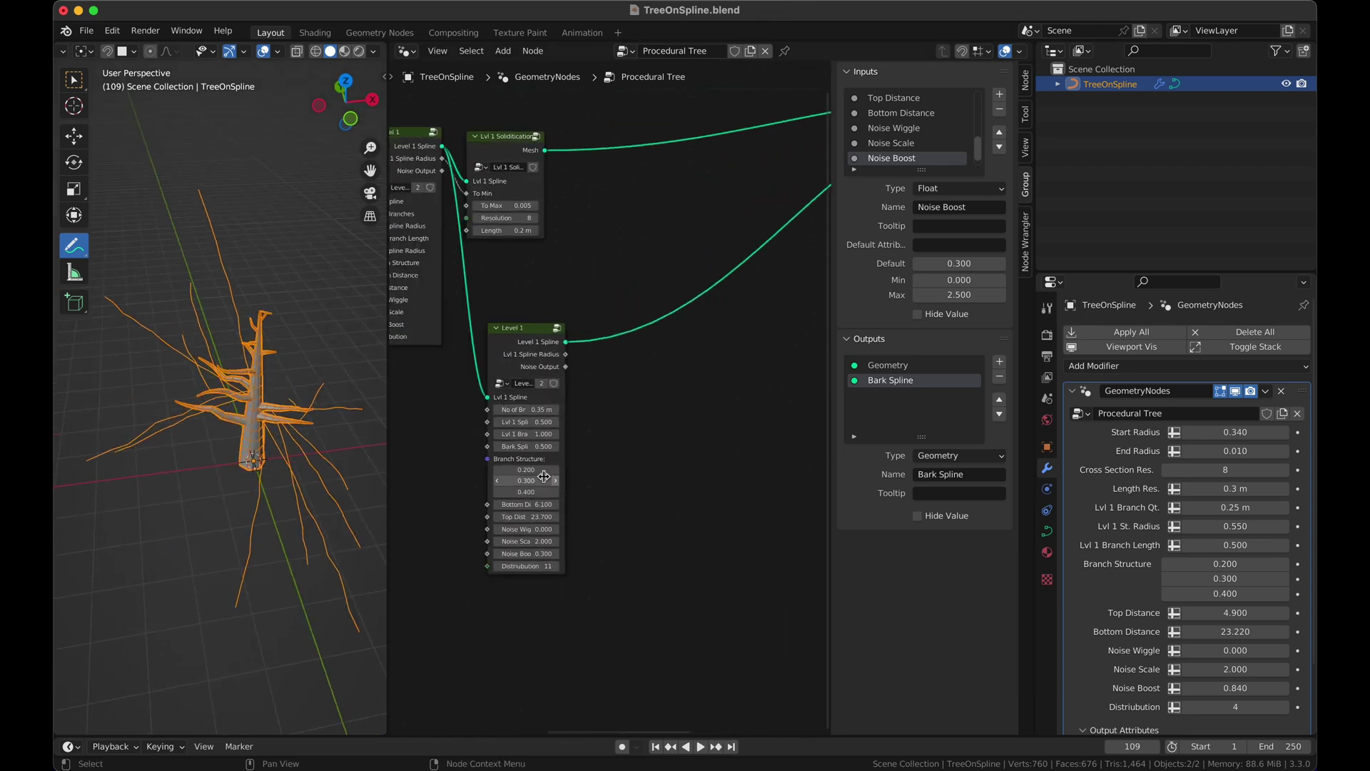
scroll(546, 482, up, 3)
scroll(546, 480, right, 8)
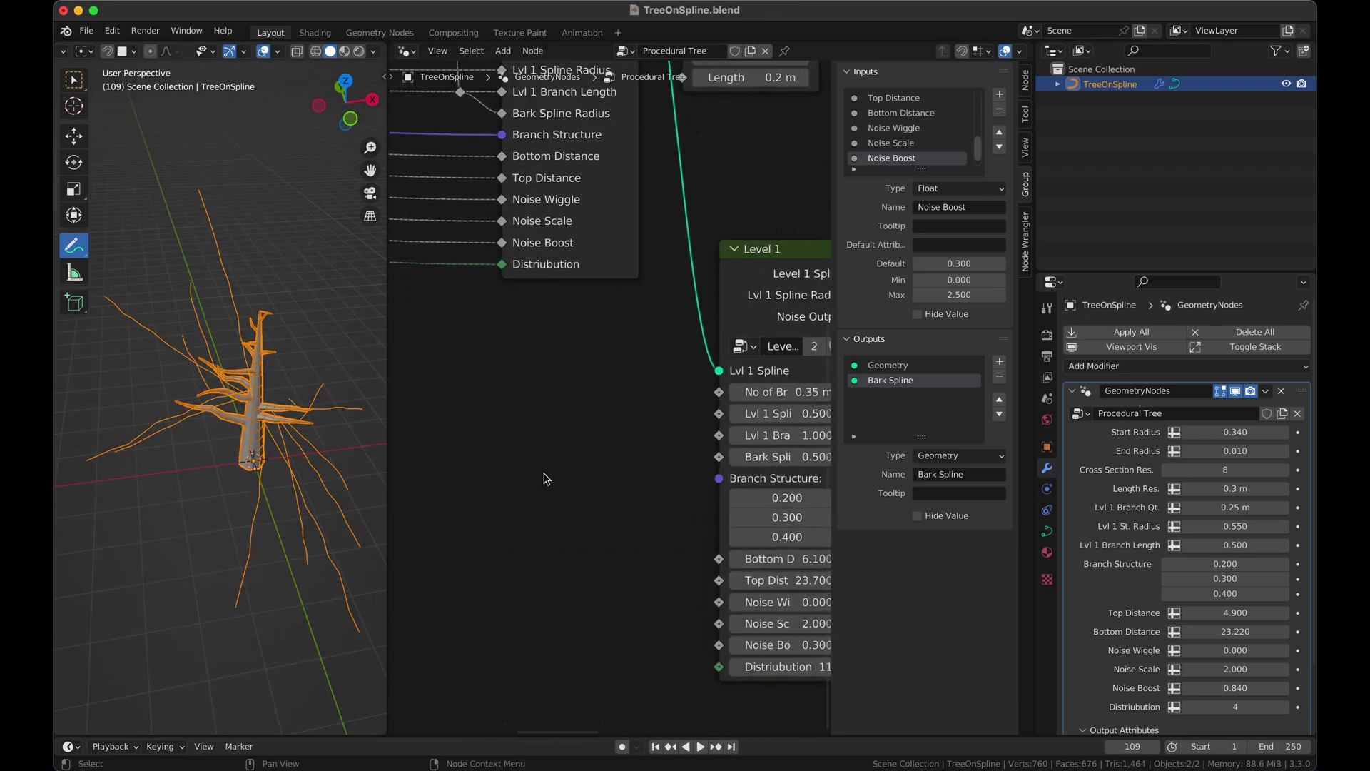
scroll(546, 480, right, 3)
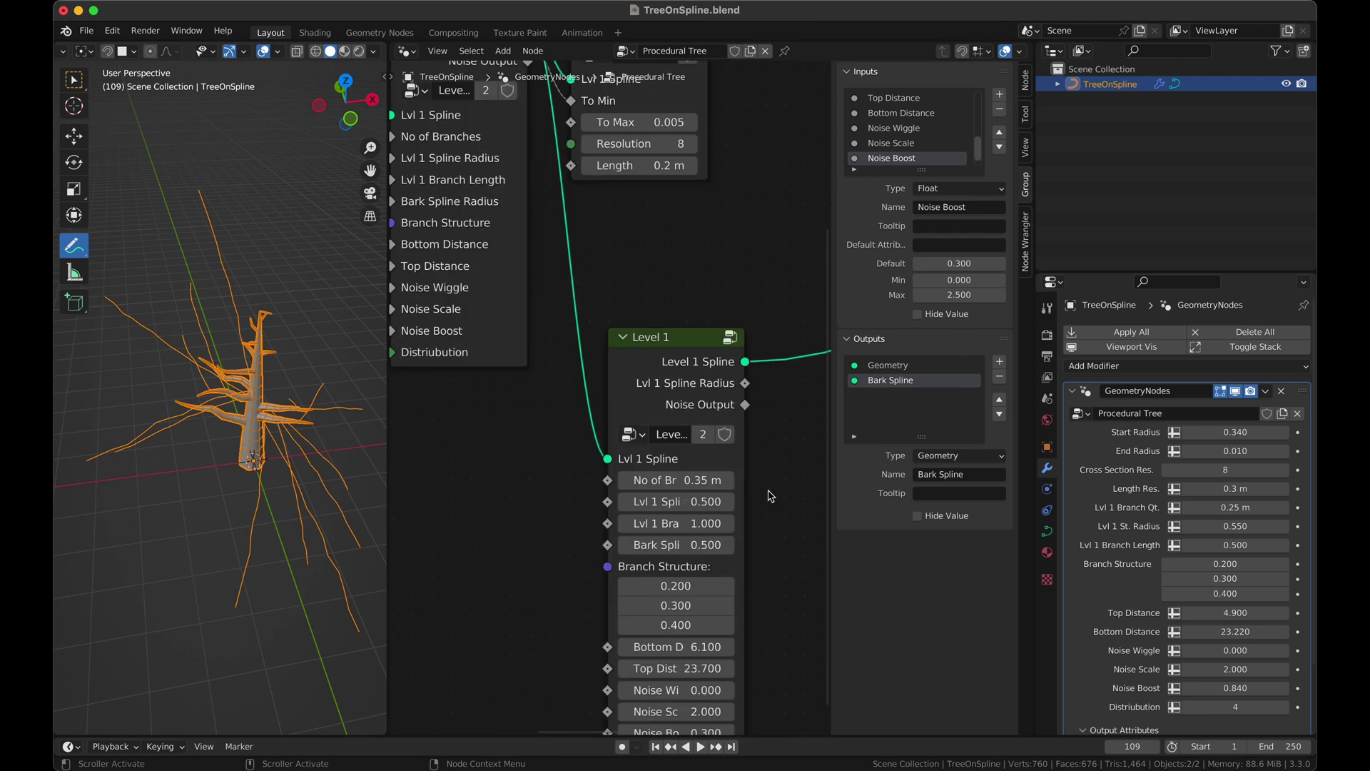
scroll(352, 545, down, 5)
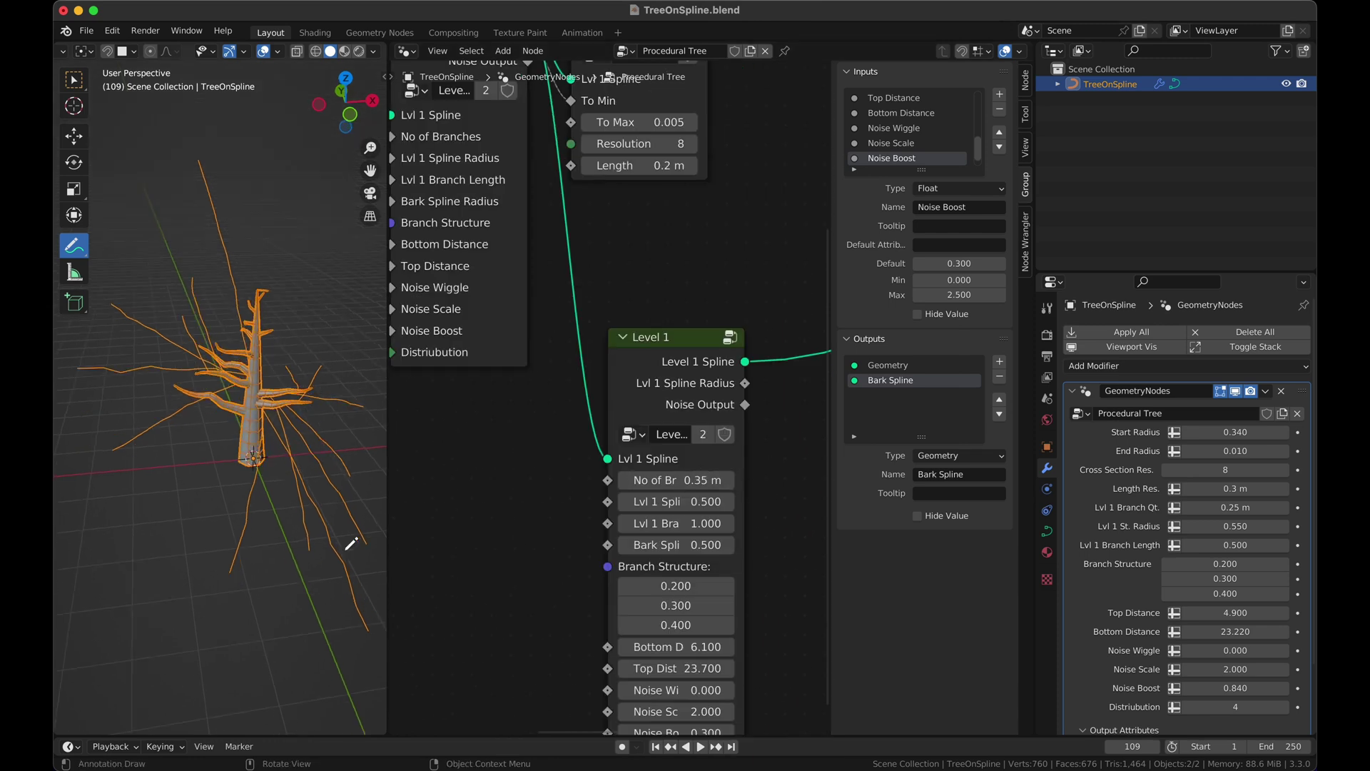
click(625, 481)
click(624, 481)
drag(604, 480, 692, 483)
click(691, 483)
key(Escape)
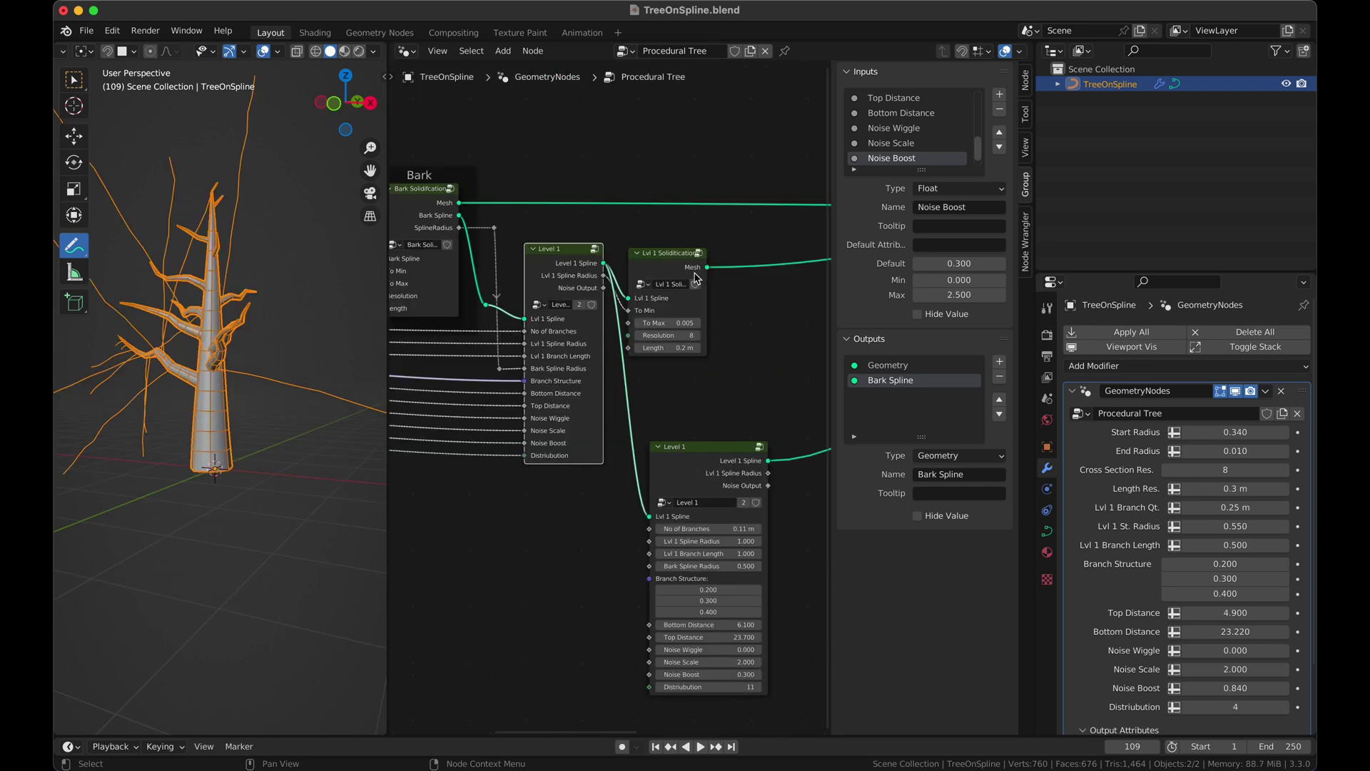
Place a copy of the Lvl 1 Solidification node on the second level's output link
click(696, 278)
key(shift+d)
click(755, 446)
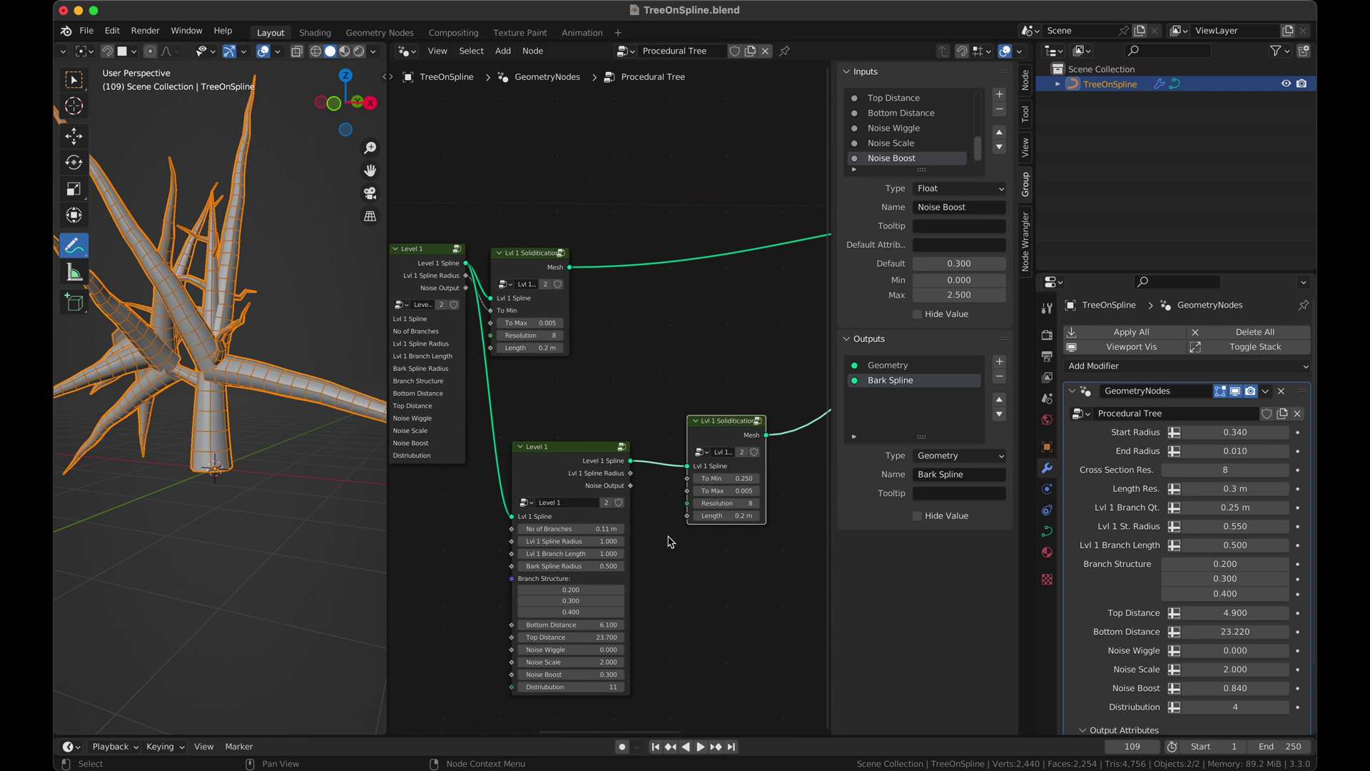
Route the second level's spline radius into To Min through a Math node set to Multiply
middle_drag(608, 545, 660, 532)
drag(682, 459, 743, 468)
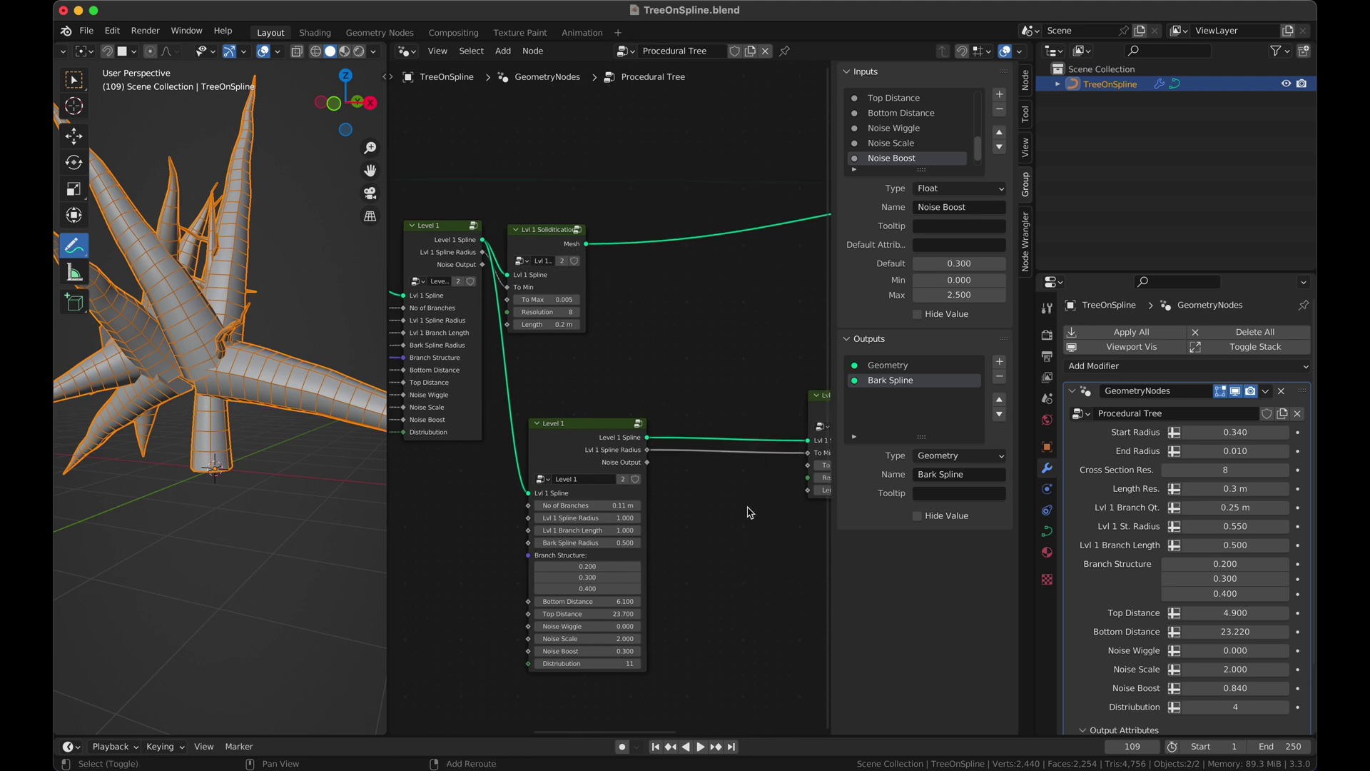
key(shift+a)
click(715, 443)
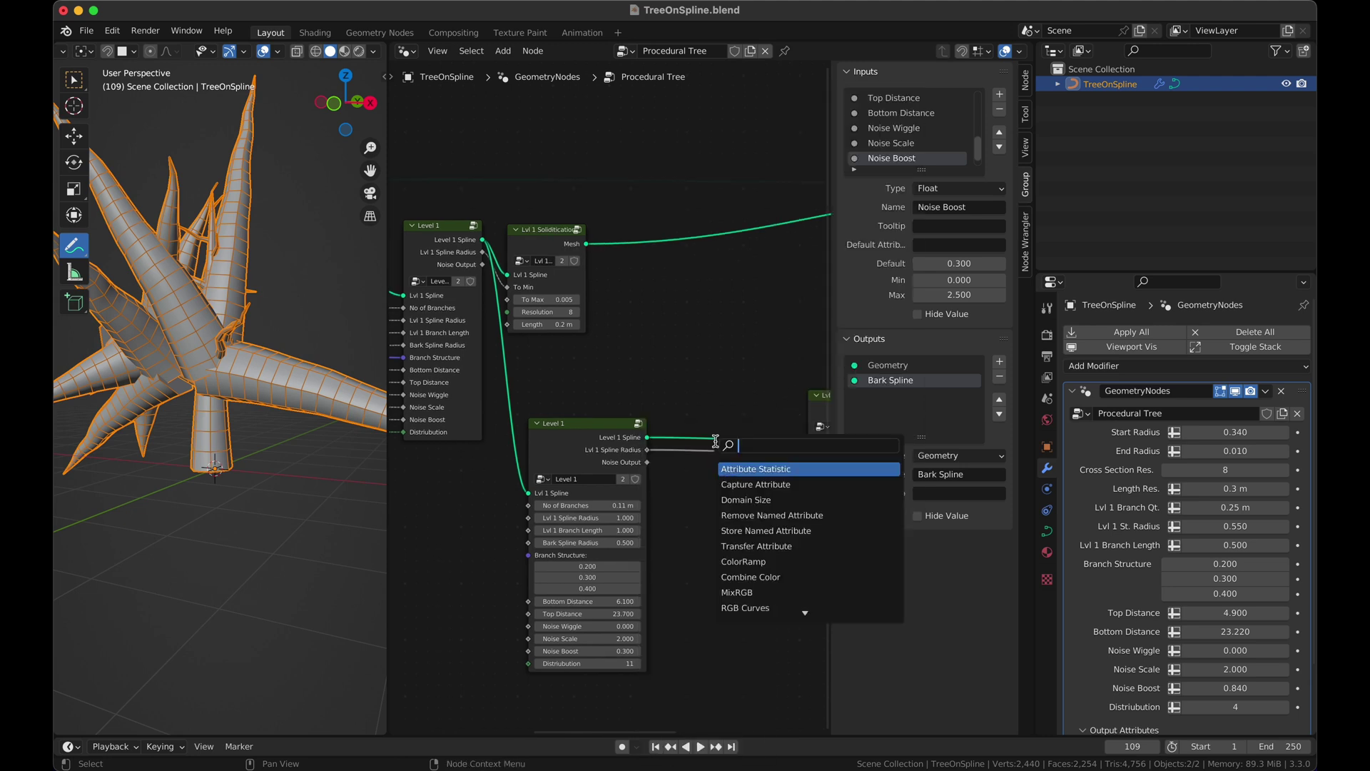
text(math)
key(Return)
click(735, 446)
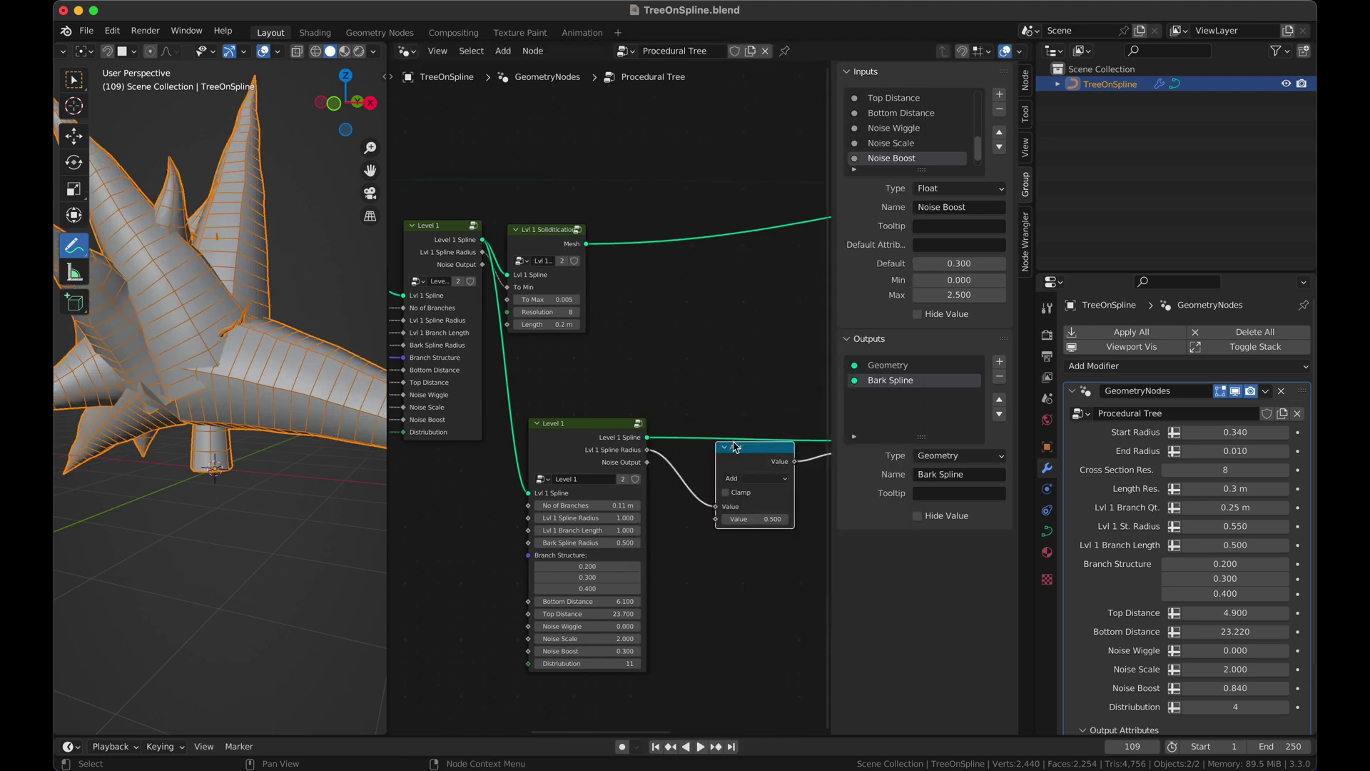
click(747, 479)
click(749, 526)
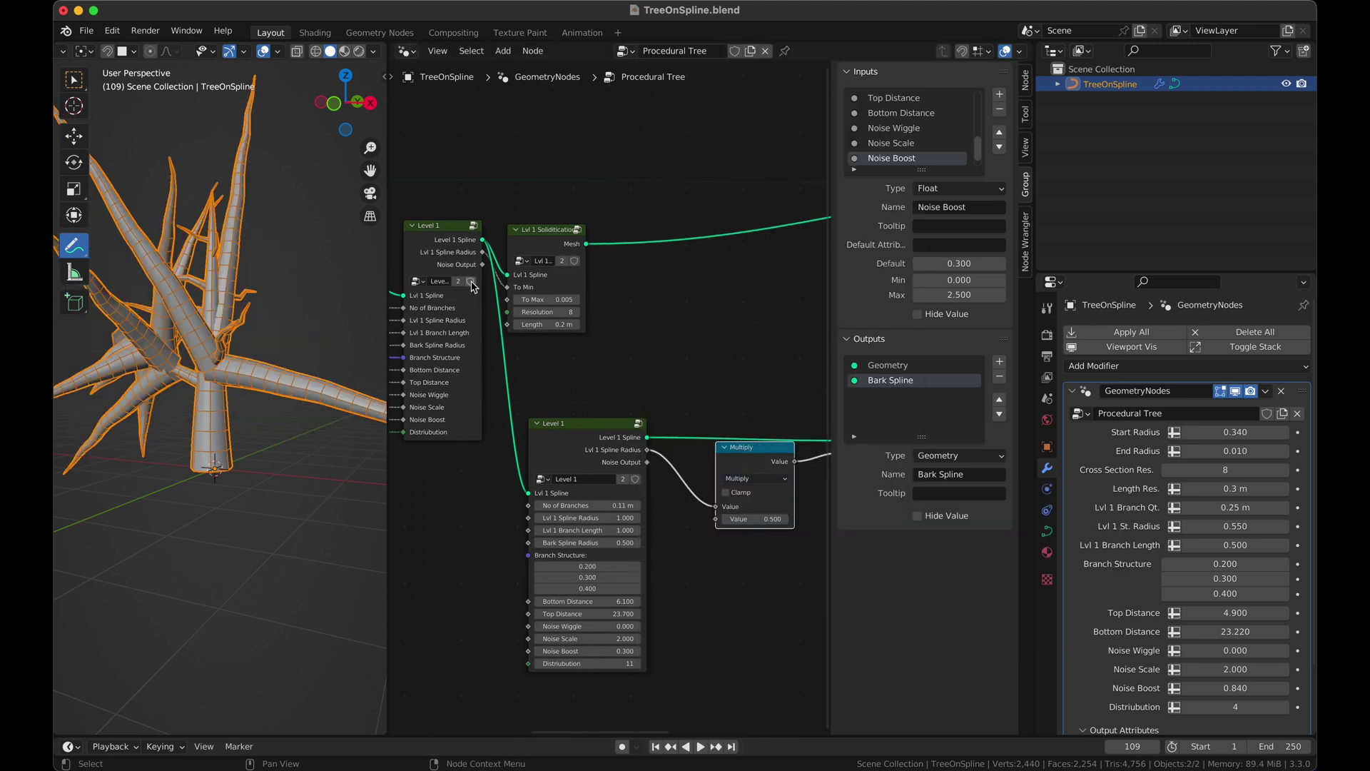
Multiply in the first level's spline radius and shift the upper solidification node right
drag(482, 252, 714, 520)
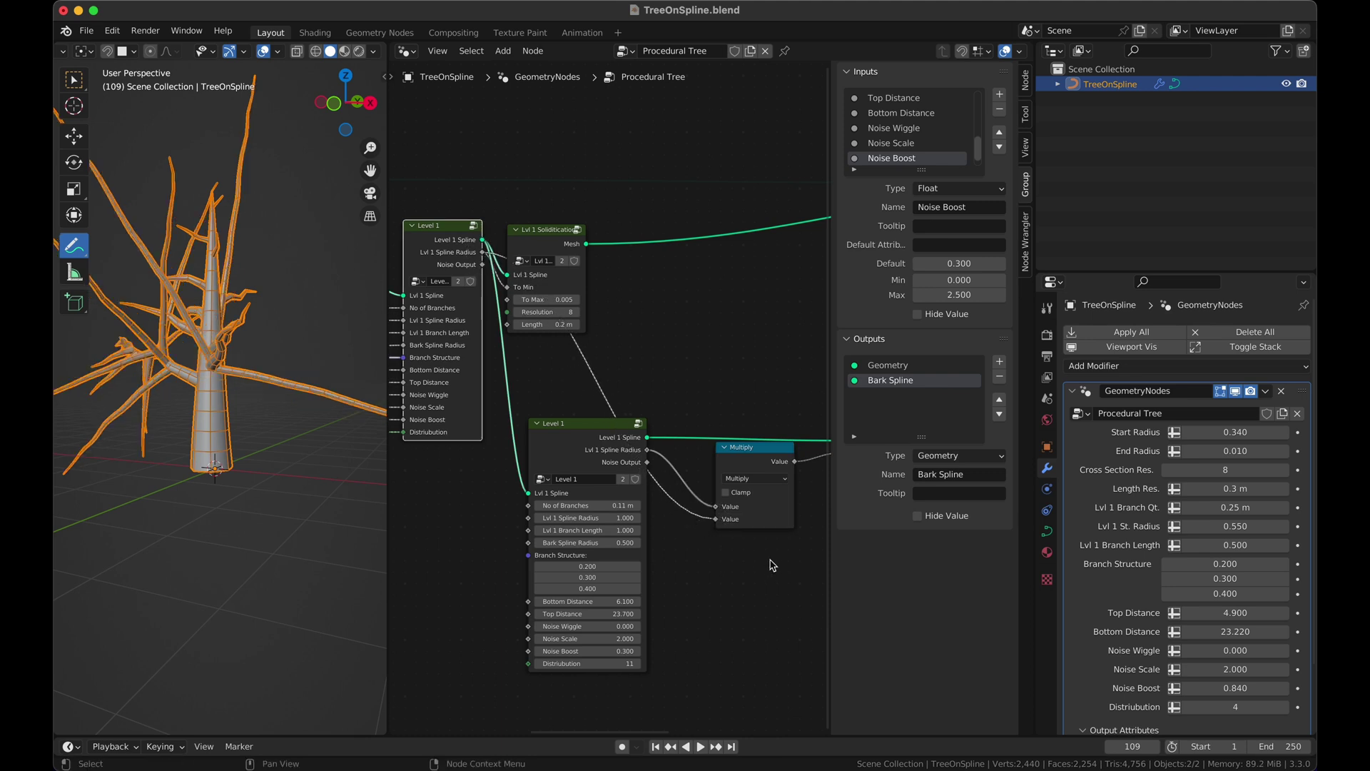
middle_drag(346, 449, 321, 444)
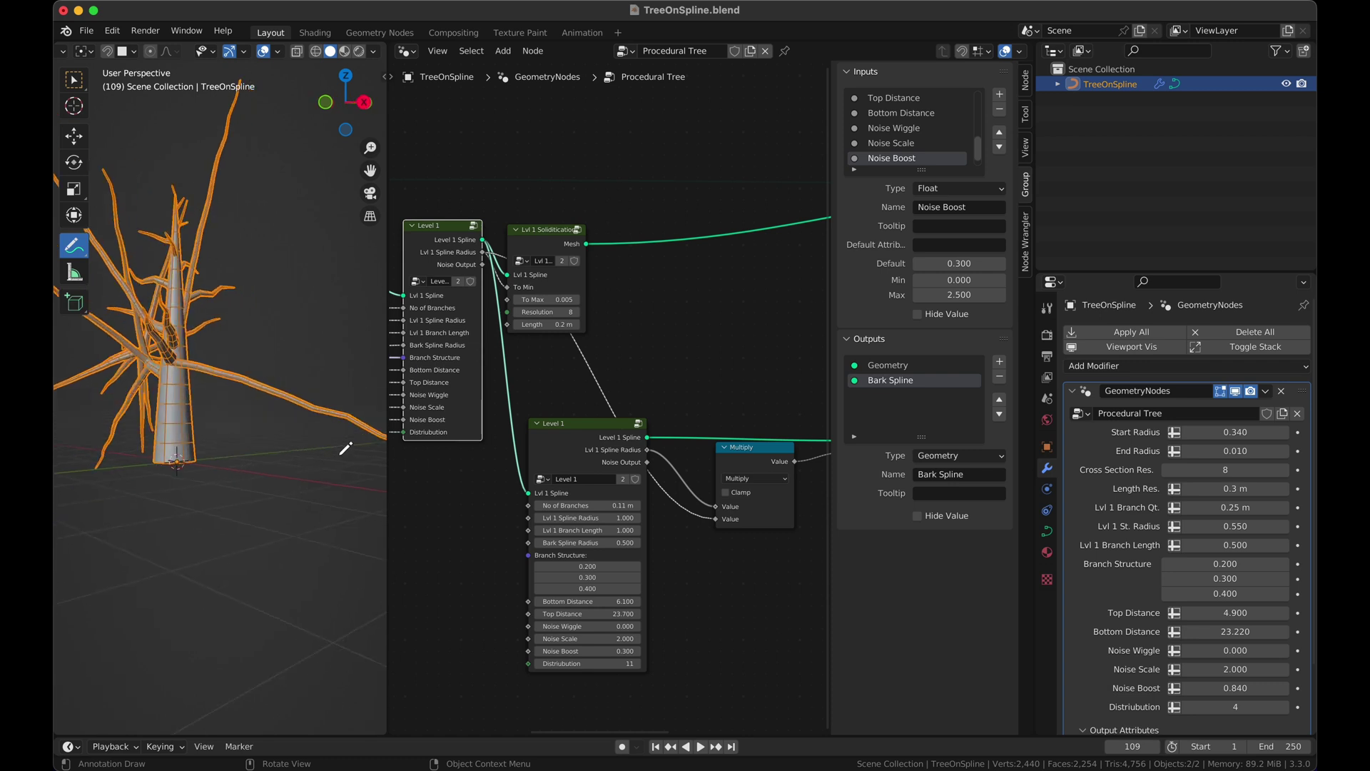
click(547, 230)
drag(547, 230, 639, 222)
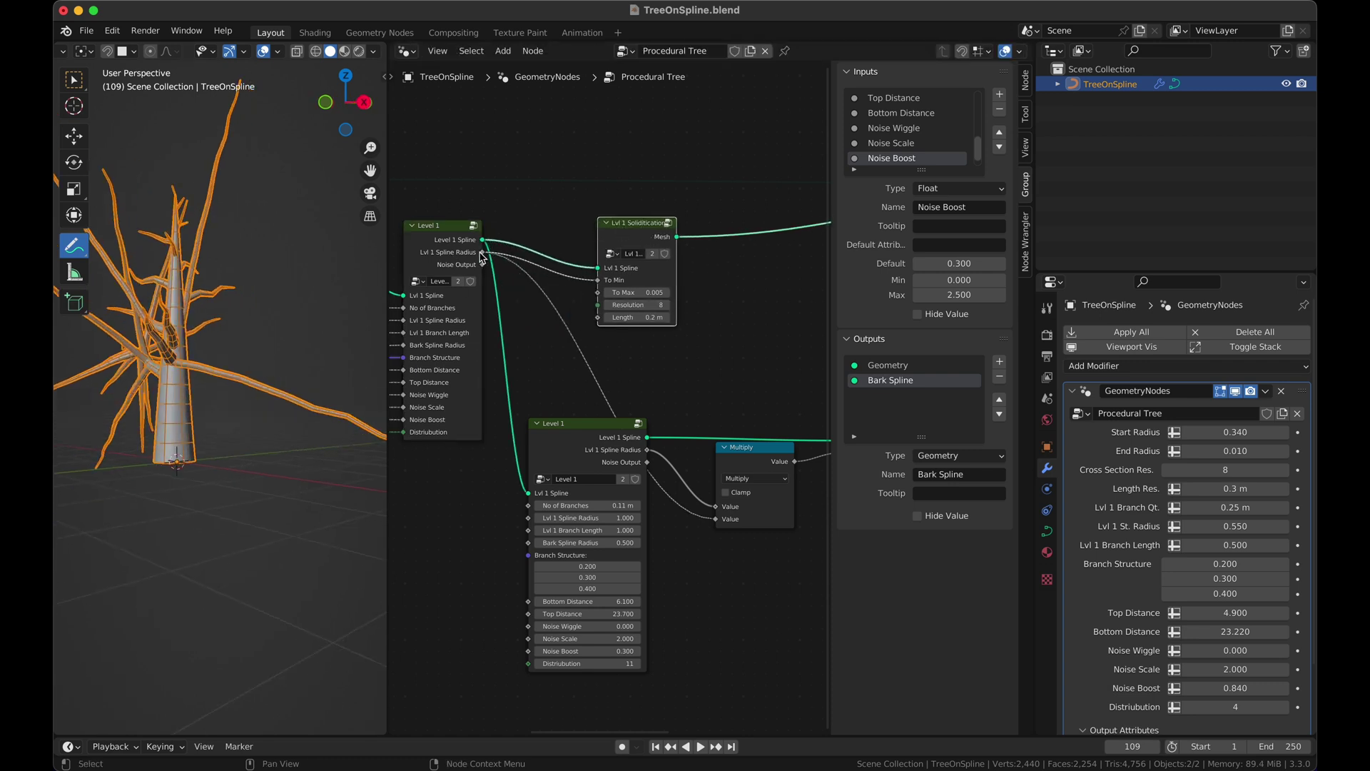
scroll(726, 448, right, 2)
scroll(725, 449, down, 1)
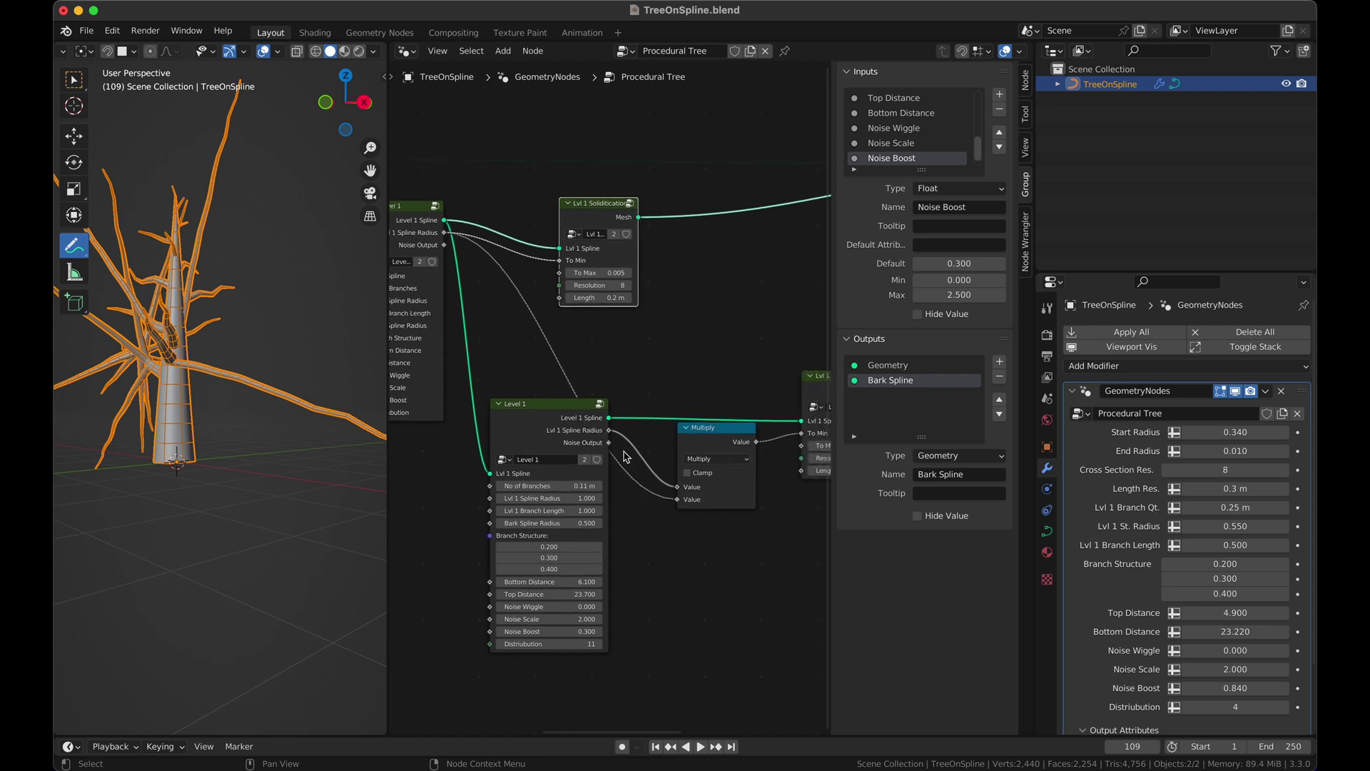
scroll(612, 436, left, 2)
Set the lower node's Lvl 1 Branch Length to 0.5 and lower Top Distance to prune small twigs
click(631, 397)
key(Tab)
middle_drag(232, 348, 307, 351)
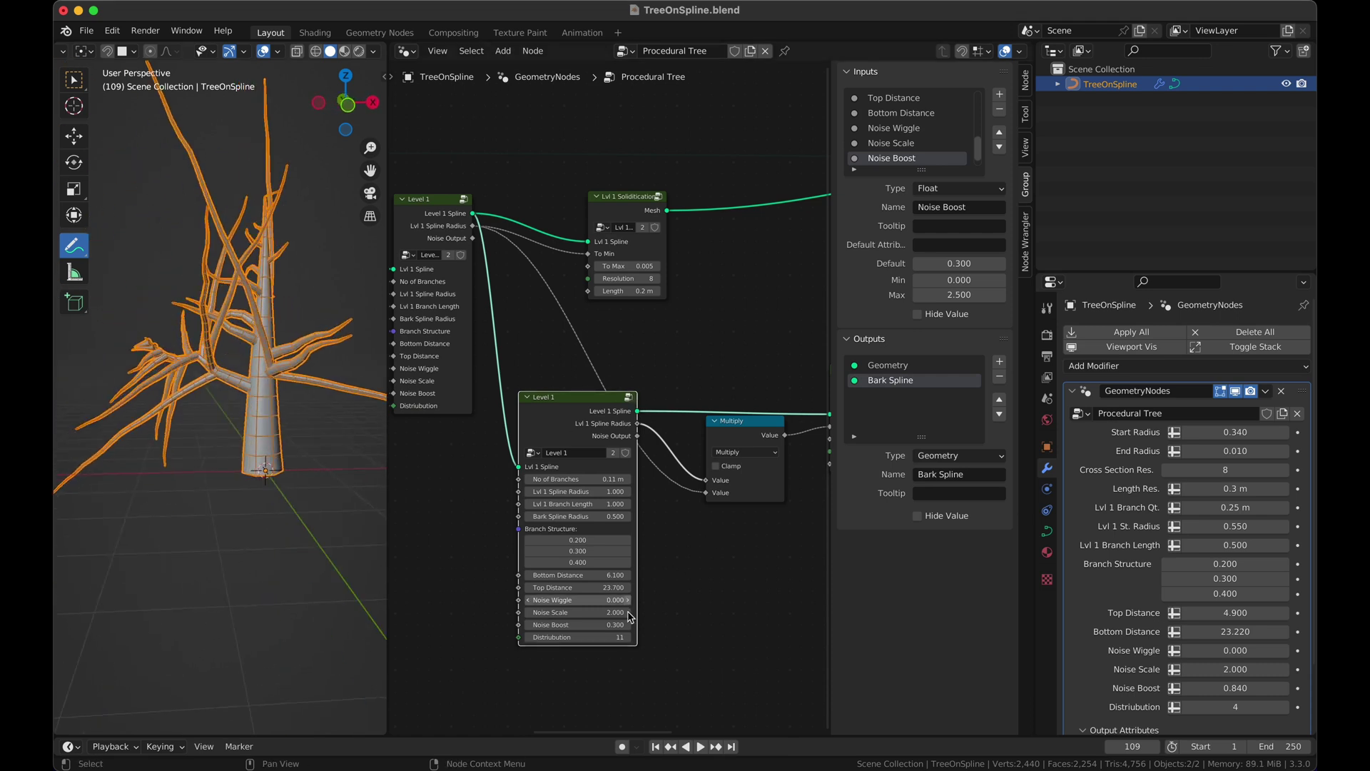
click(610, 505)
text(0.5)
key(Return)
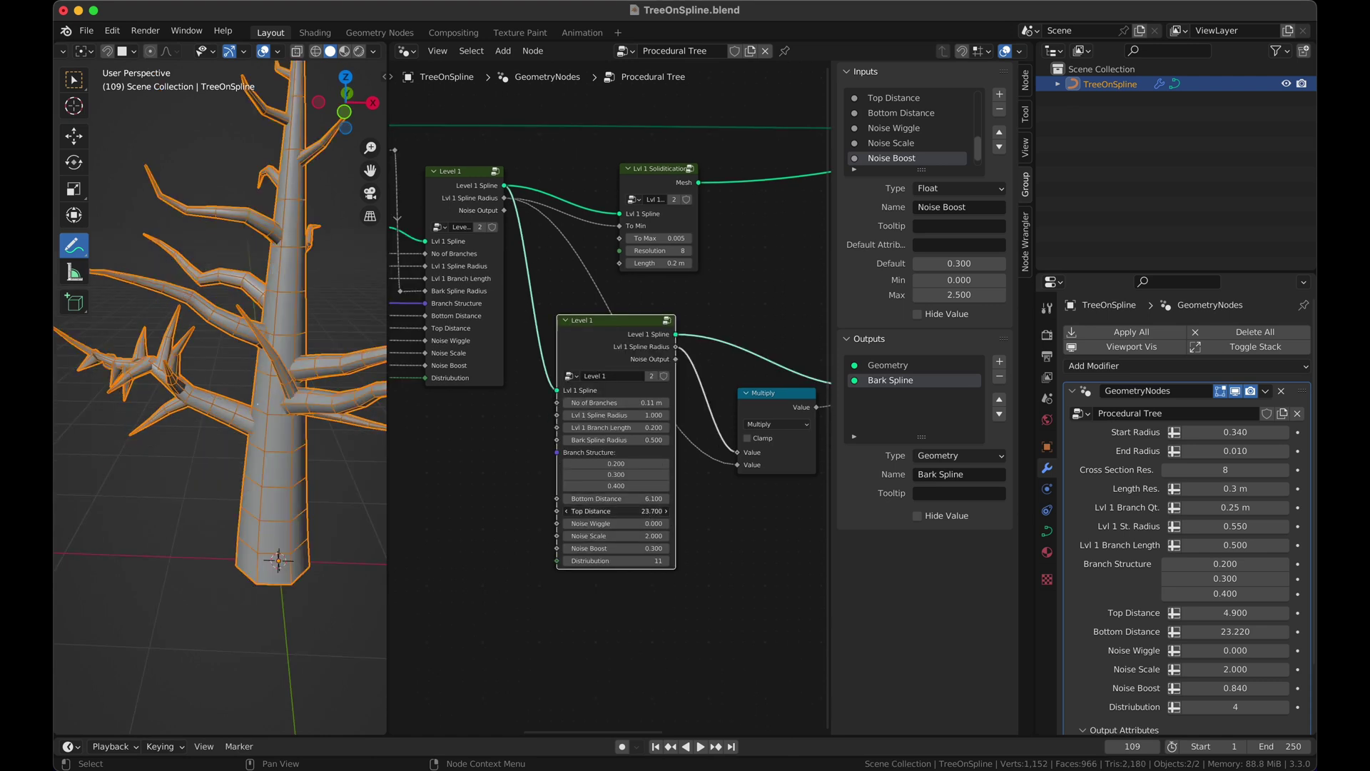
drag(616, 511, 689, 511)
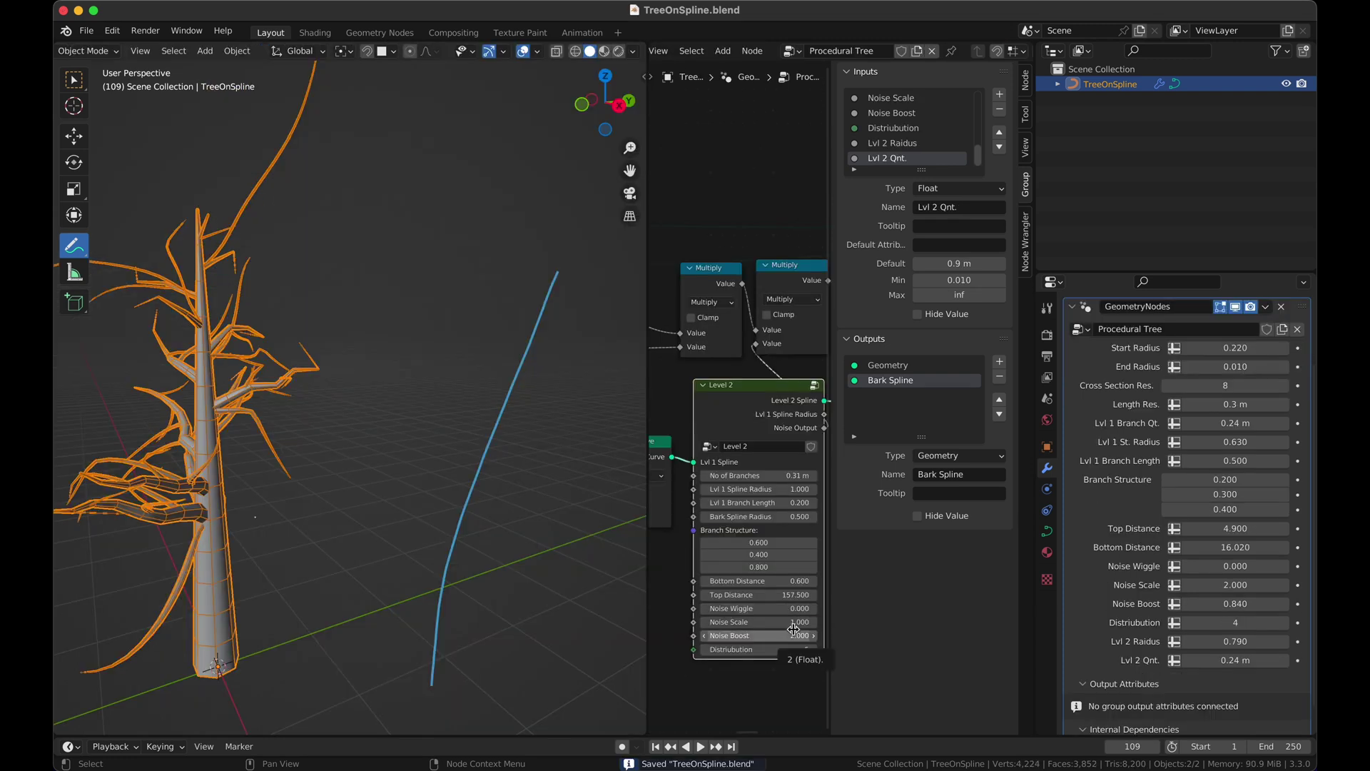
Set the Level 2 branch length to 0.100
click(815, 503)
click(814, 503)
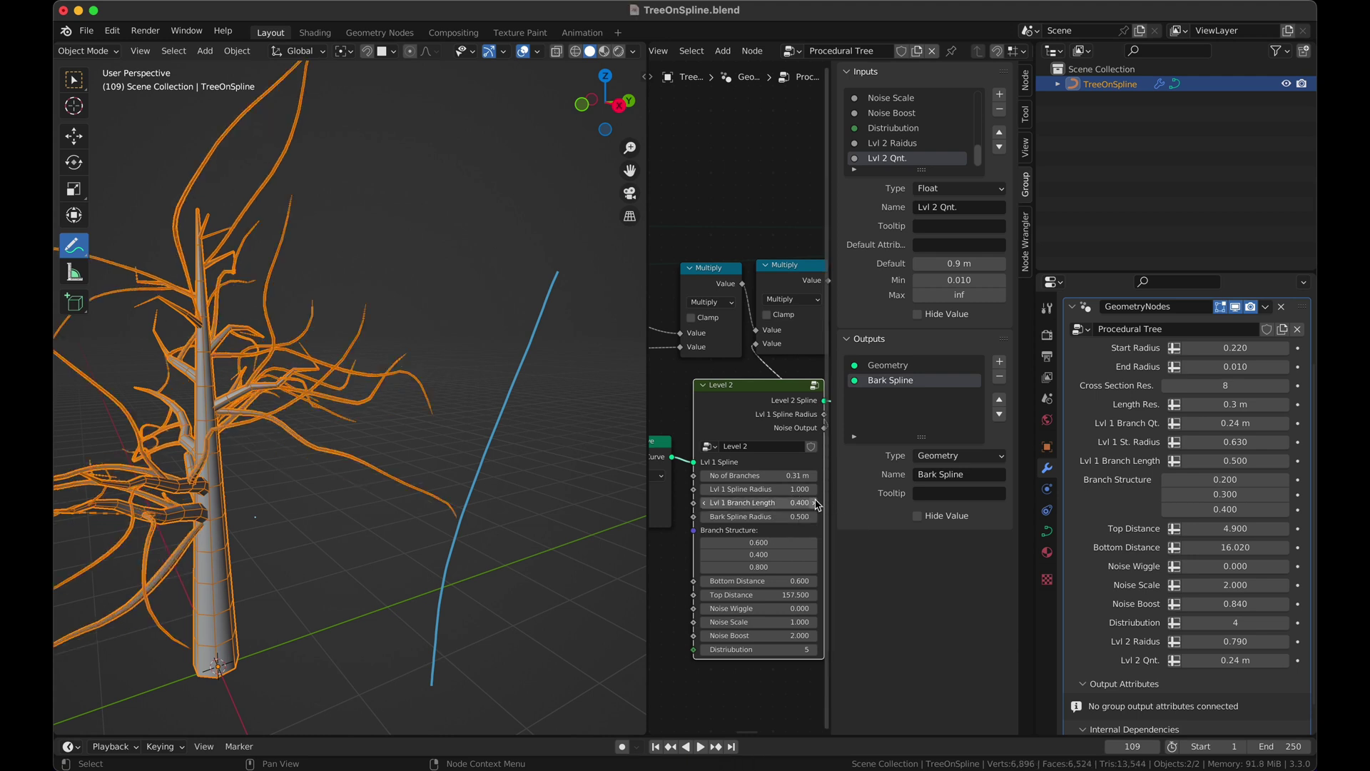
click(749, 504)
text(.1)
key(Return)
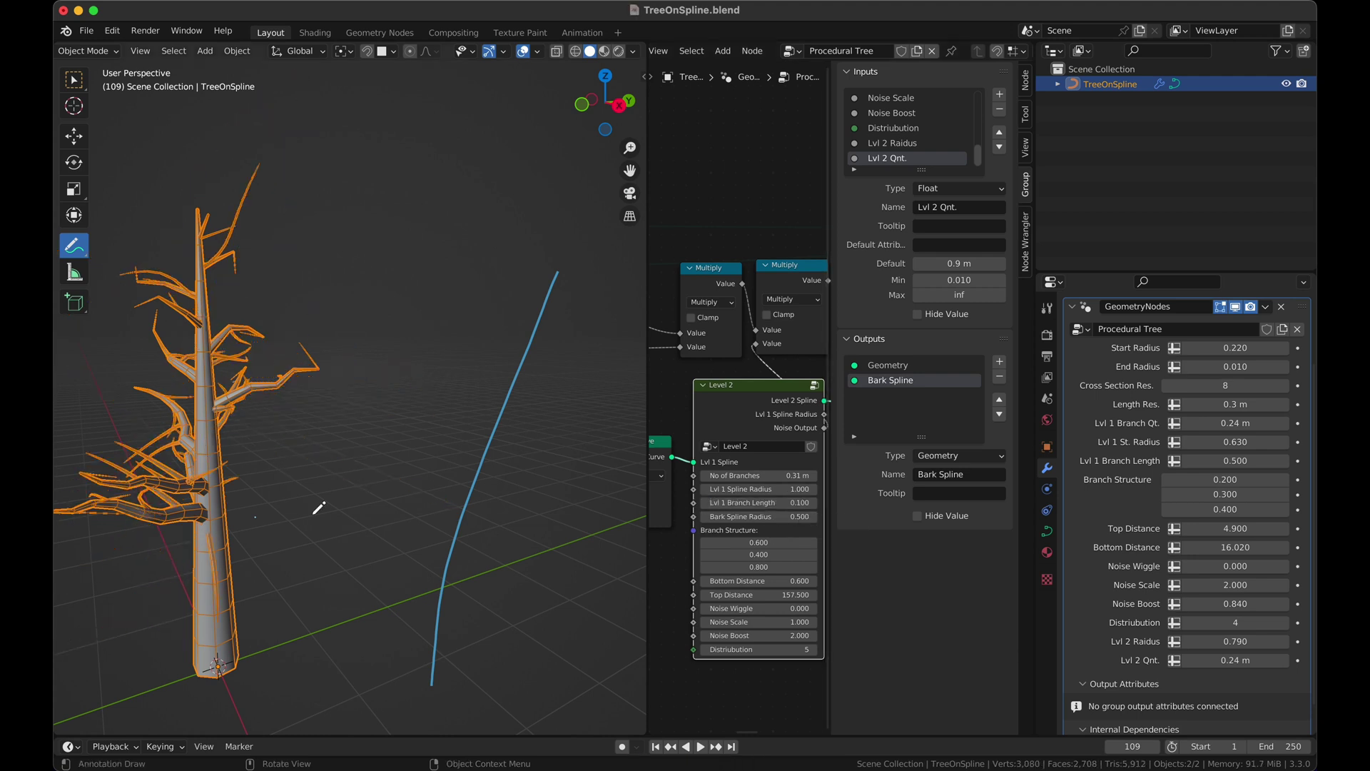
middle_drag(292, 508, 325, 506)
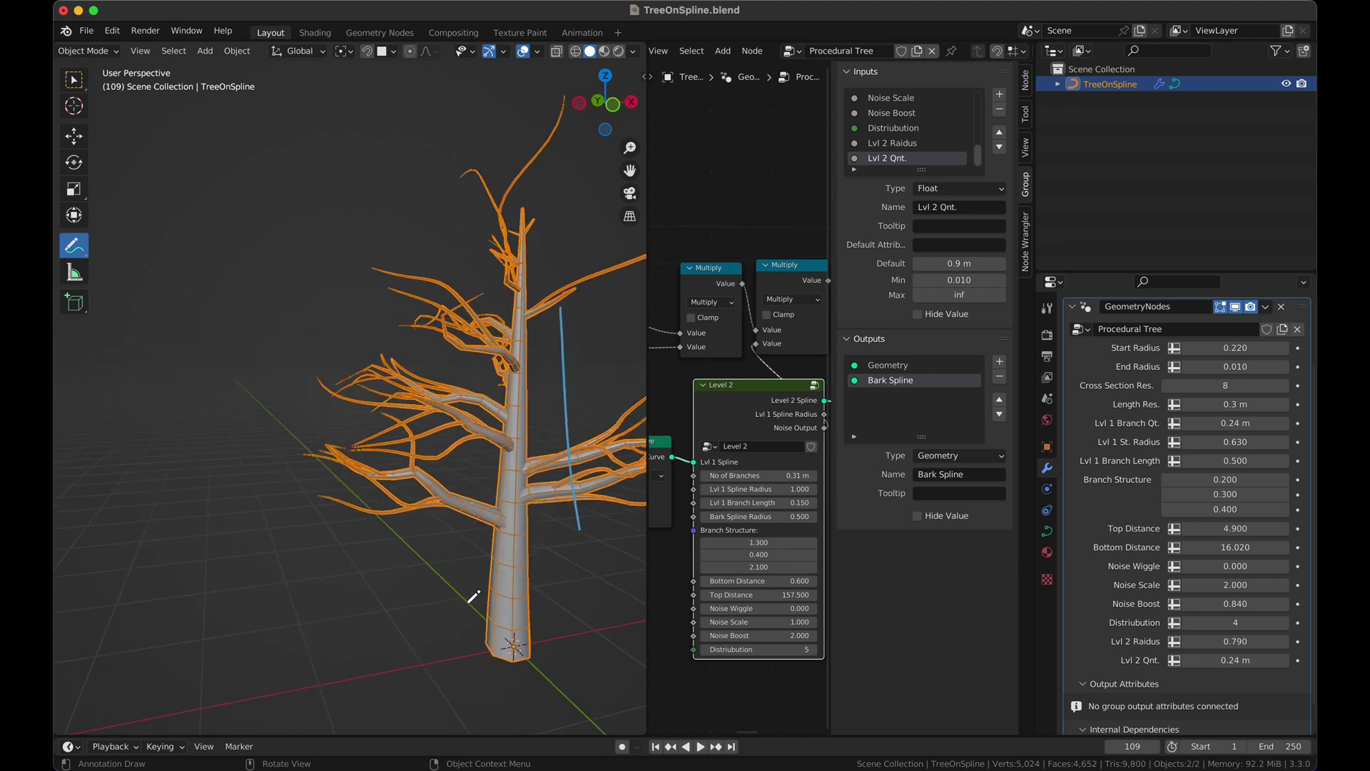
scroll(469, 603, right, 15)
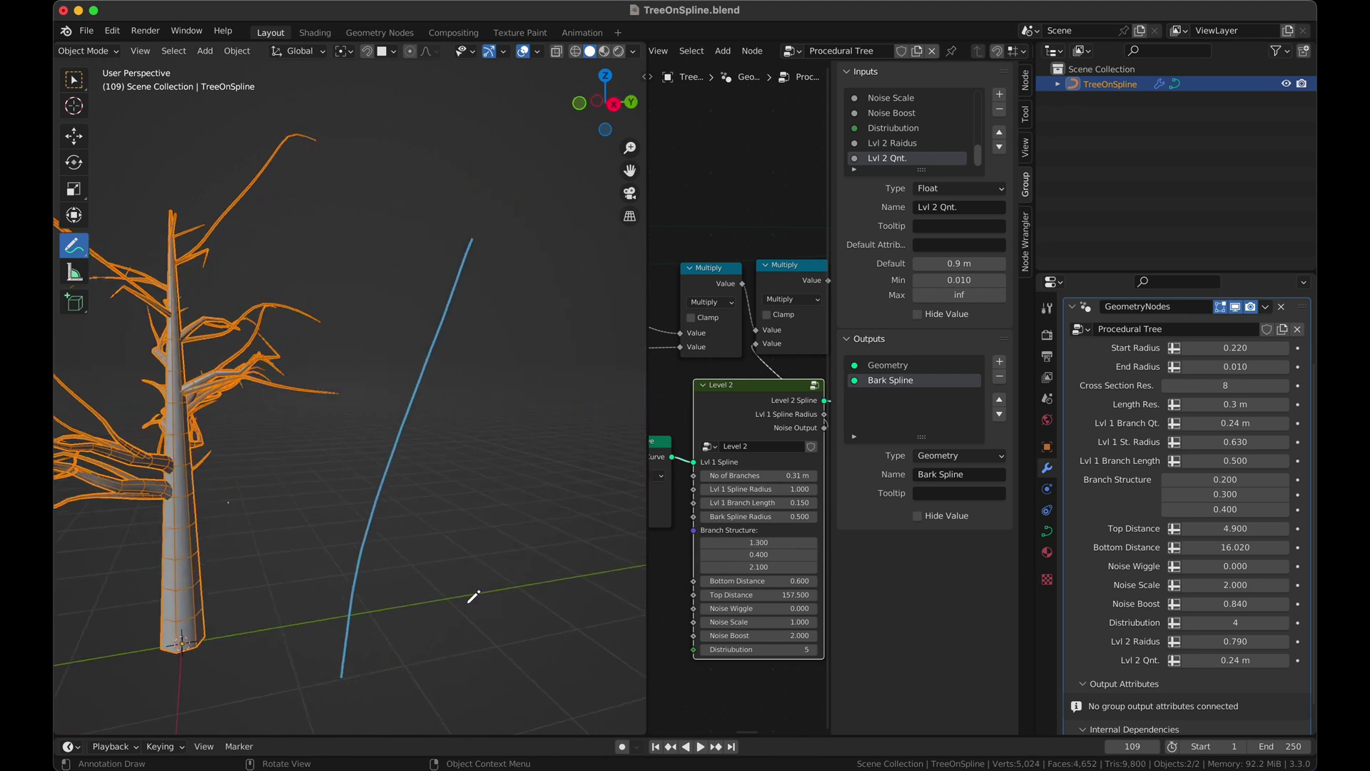
scroll(468, 602, left, 5)
middle_drag(473, 596, 473, 597)
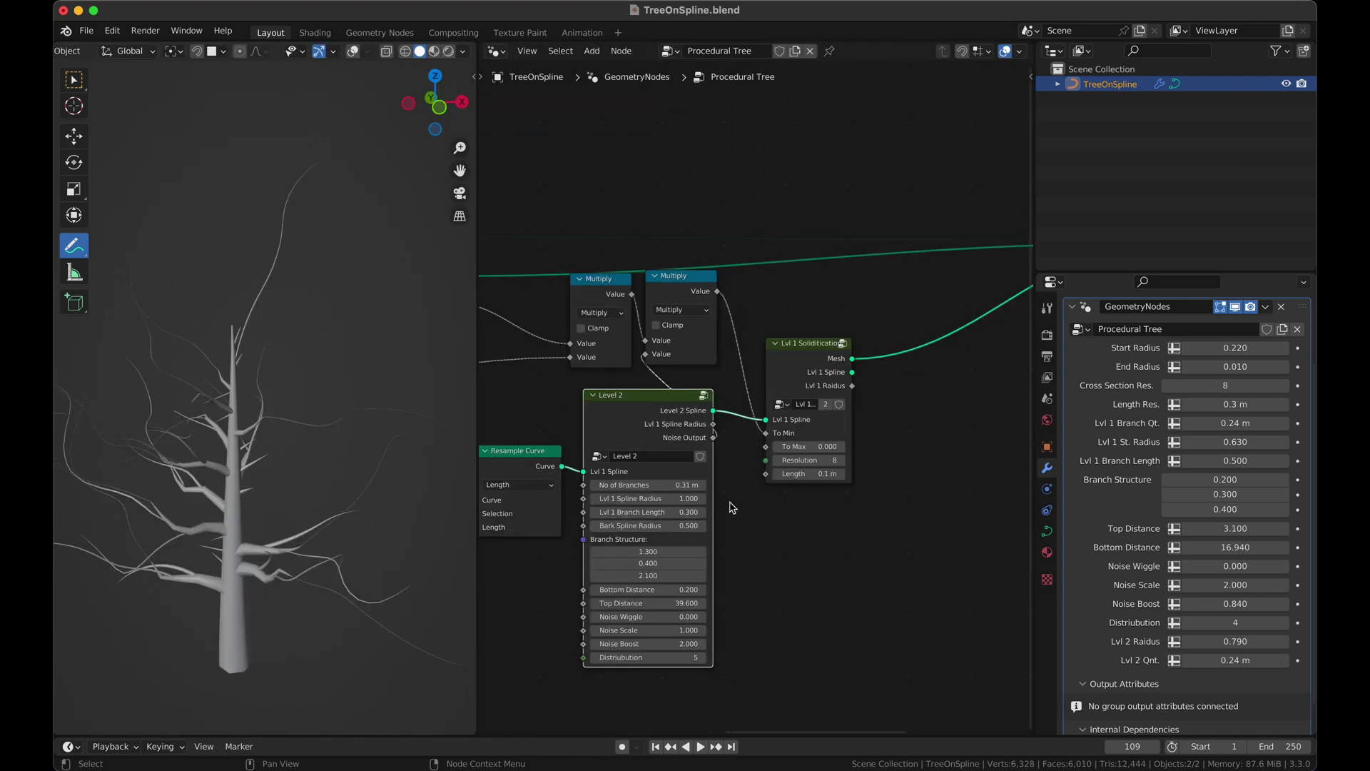
Set the level-2 solidification To Max to 0.005, then down to 0.001 for thin branches
click(835, 446)
key(Return)
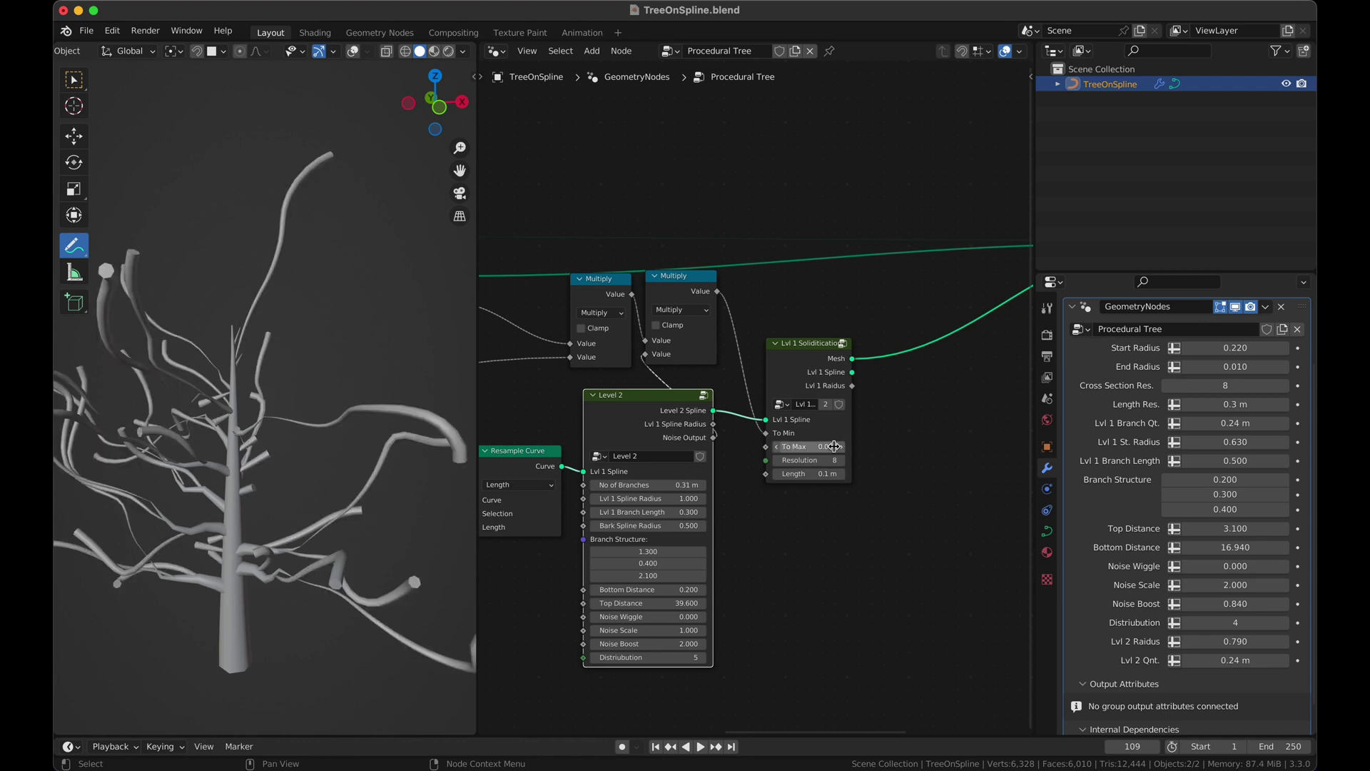
click(834, 446)
text(.005)
key(Return)
mouse_move(442, 391)
middle_down()
mouse_move(458, 382)
mouse_move(418, 387)
middle_up()
scroll(417, 387, right, 10)
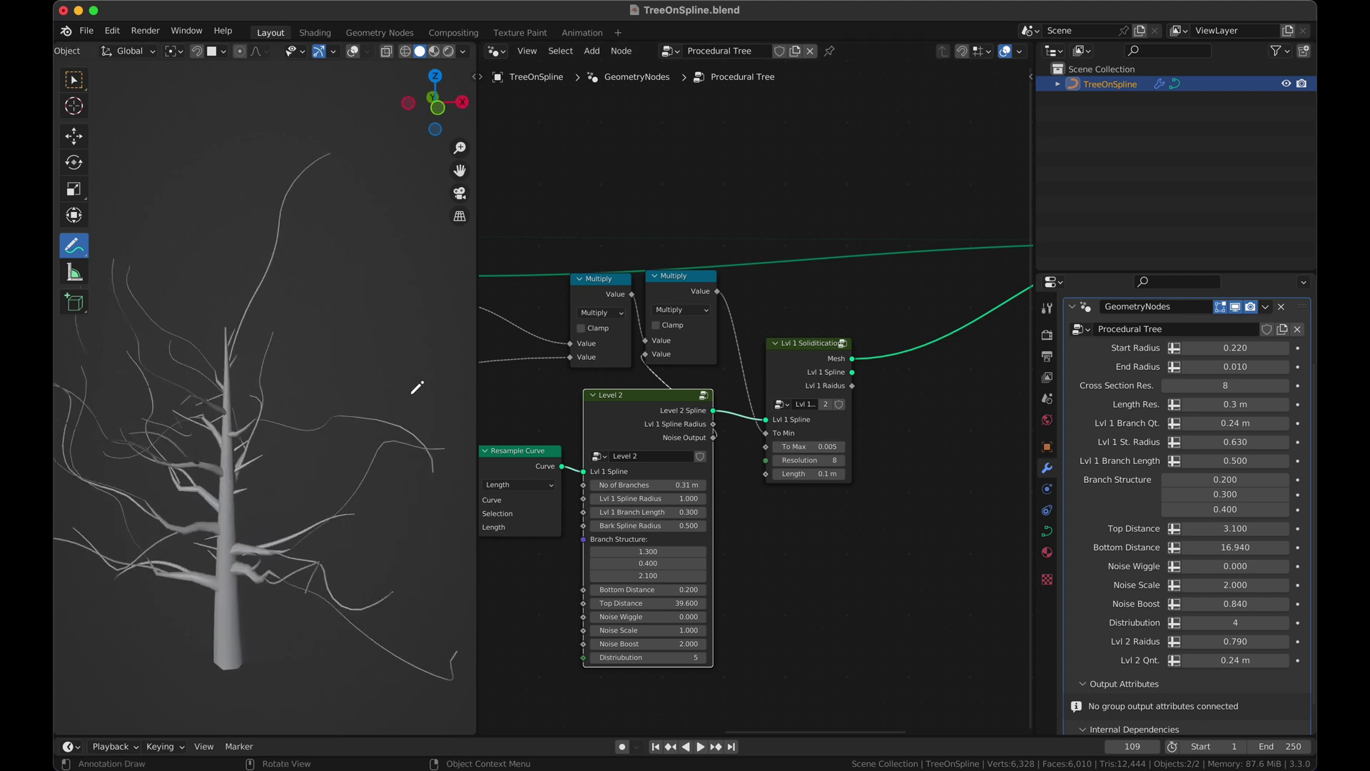
click(832, 446)
text(0.001)
key(Return)
scroll(374, 438, right, 5)
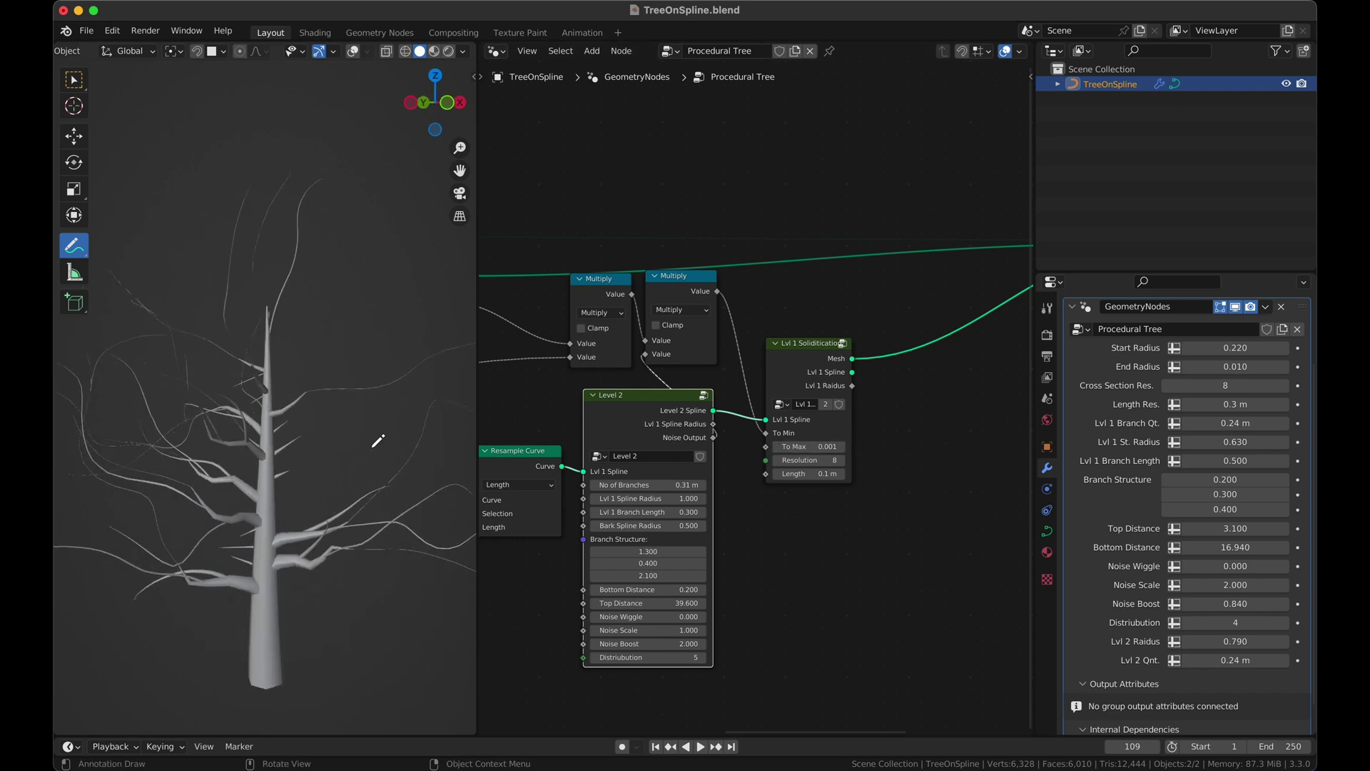
Set Level 2's Lvl 1 Branch Length to 0.150
click(594, 513)
click(594, 512)
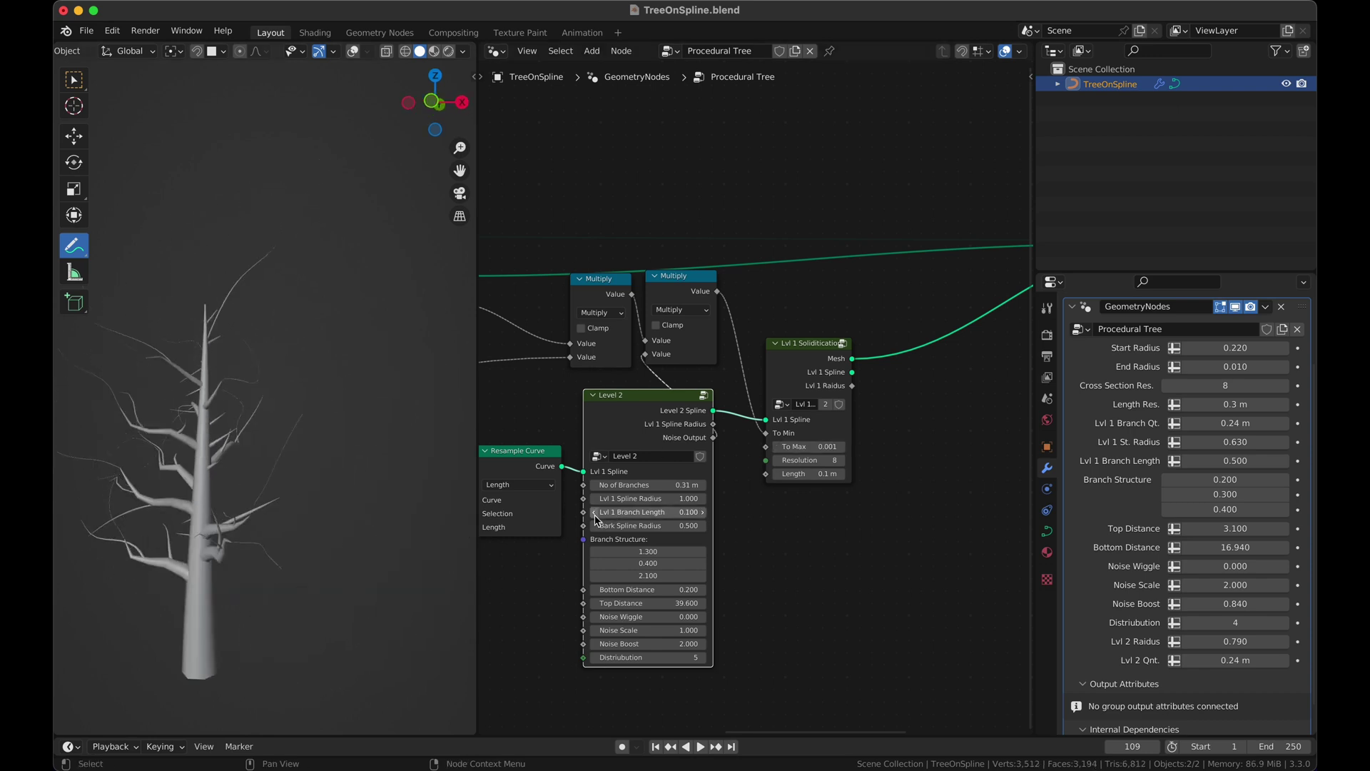
scroll(413, 490, right, 10)
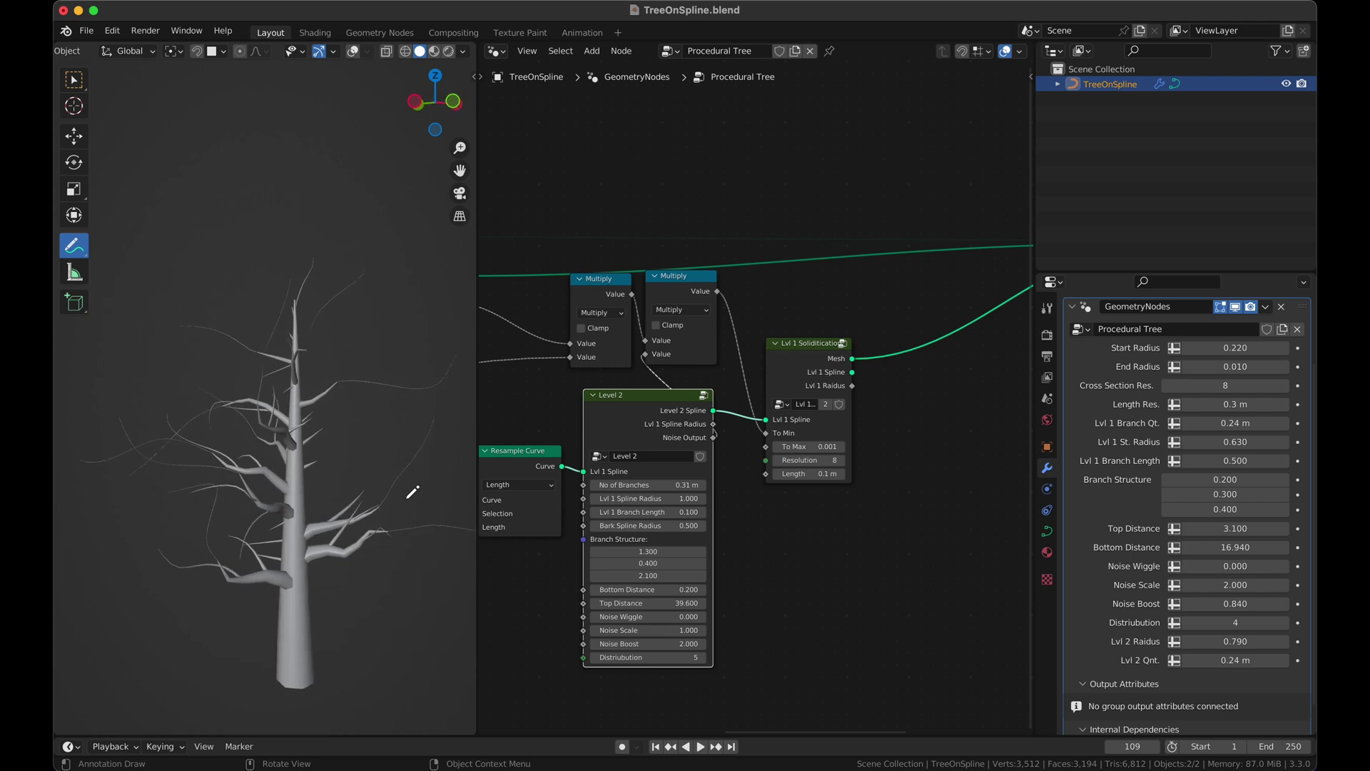
scroll(411, 491, right, 6)
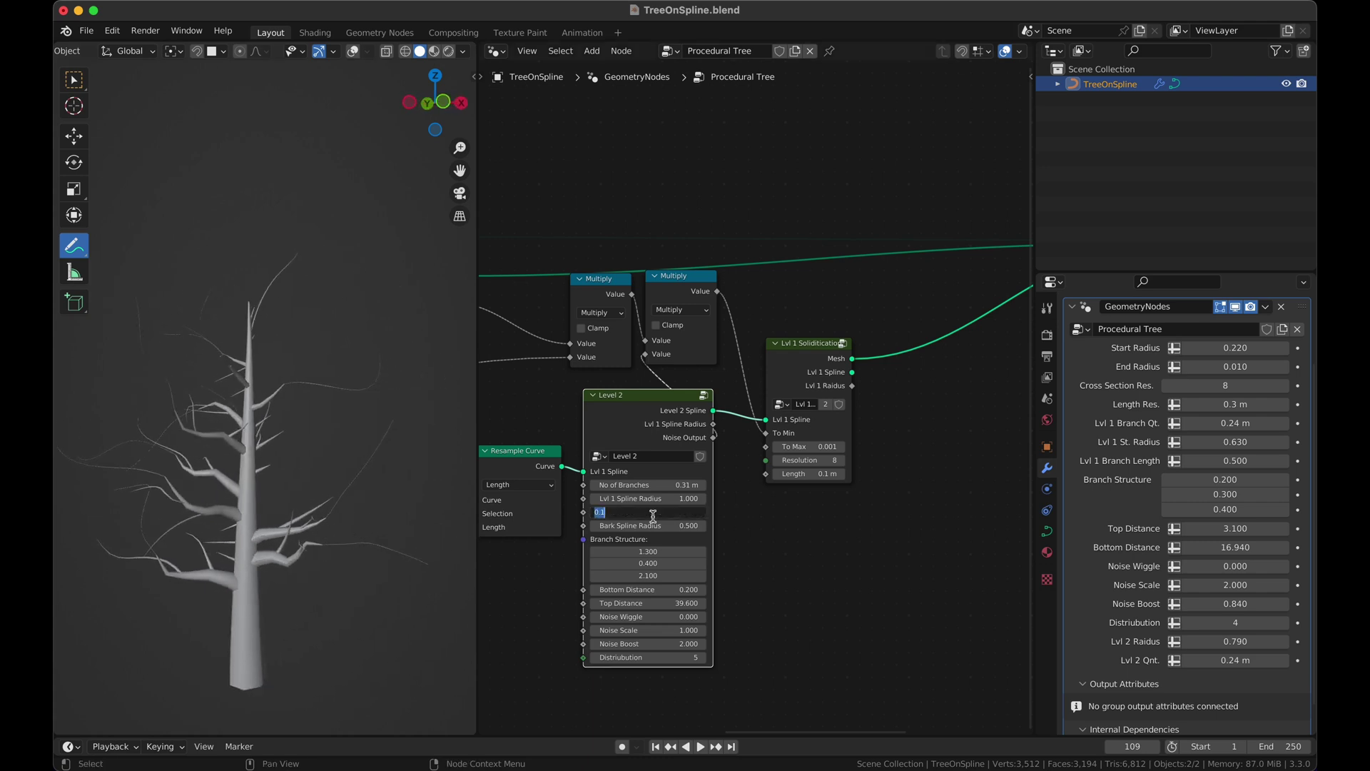
text(5)
key(Return)
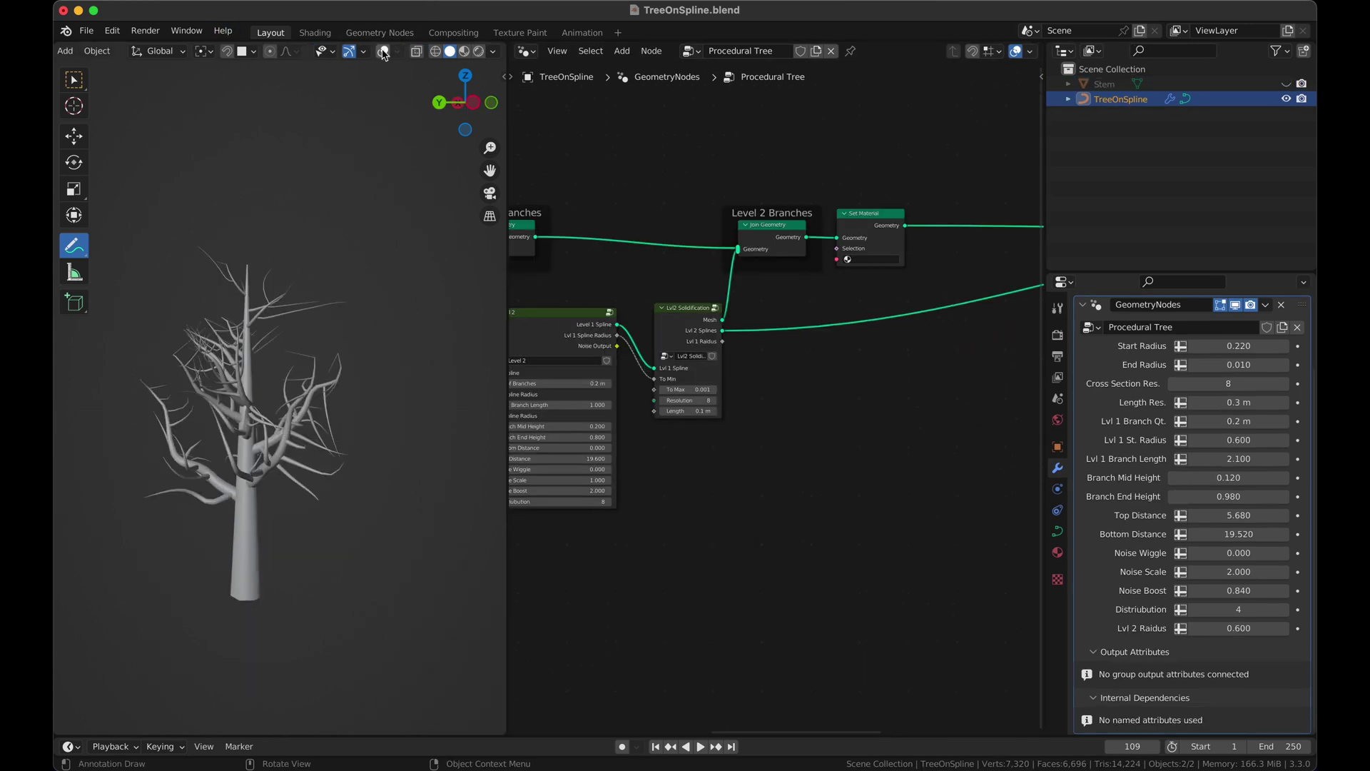
Annotate a leaf-card outline and a stem with leaves at its top, right and left
key(a)
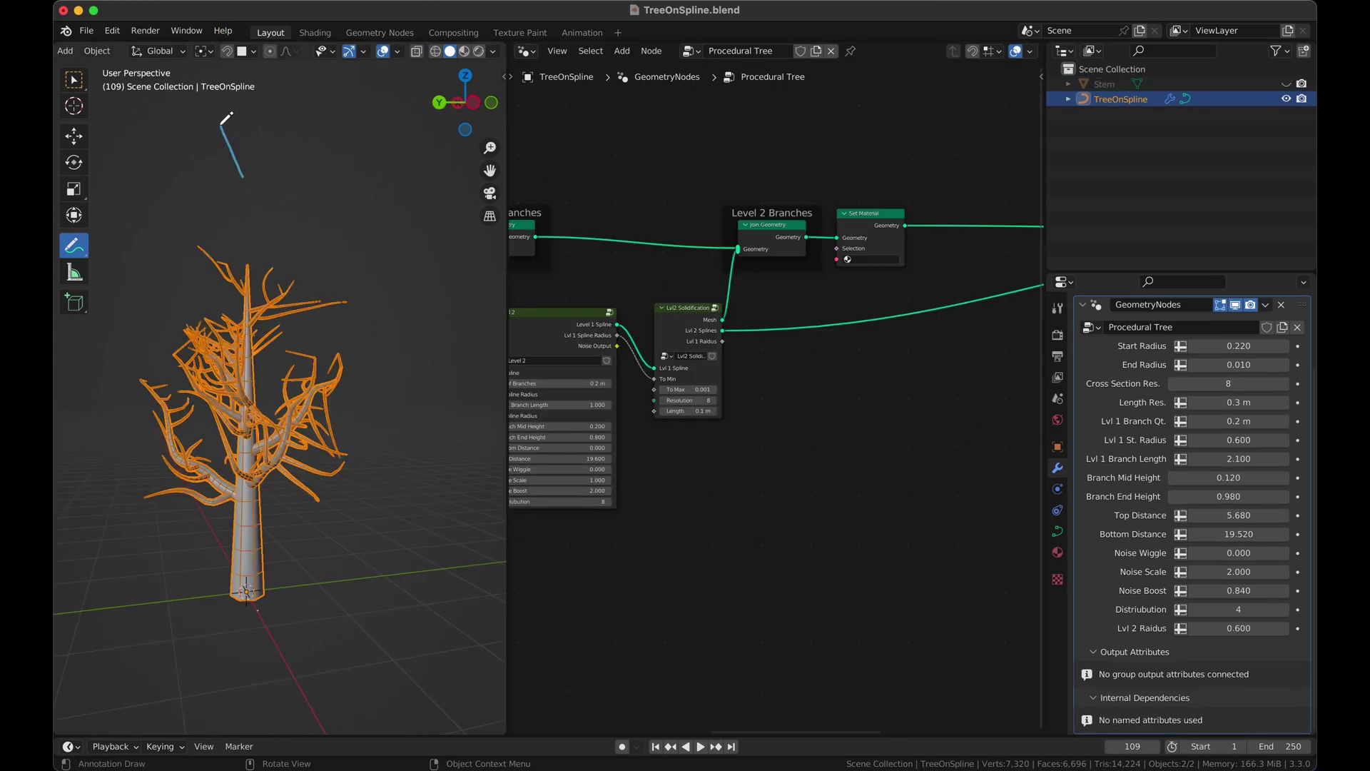
mouse_move(225, 118)
mouse_down()
mouse_move(259, 109)
mouse_move(289, 148)
mouse_move(247, 171)
mouse_move(240, 144)
mouse_move(264, 164)
mouse_move(241, 128)
mouse_move(262, 137)
mouse_move(259, 171)
mouse_move(246, 143)
mouse_up()
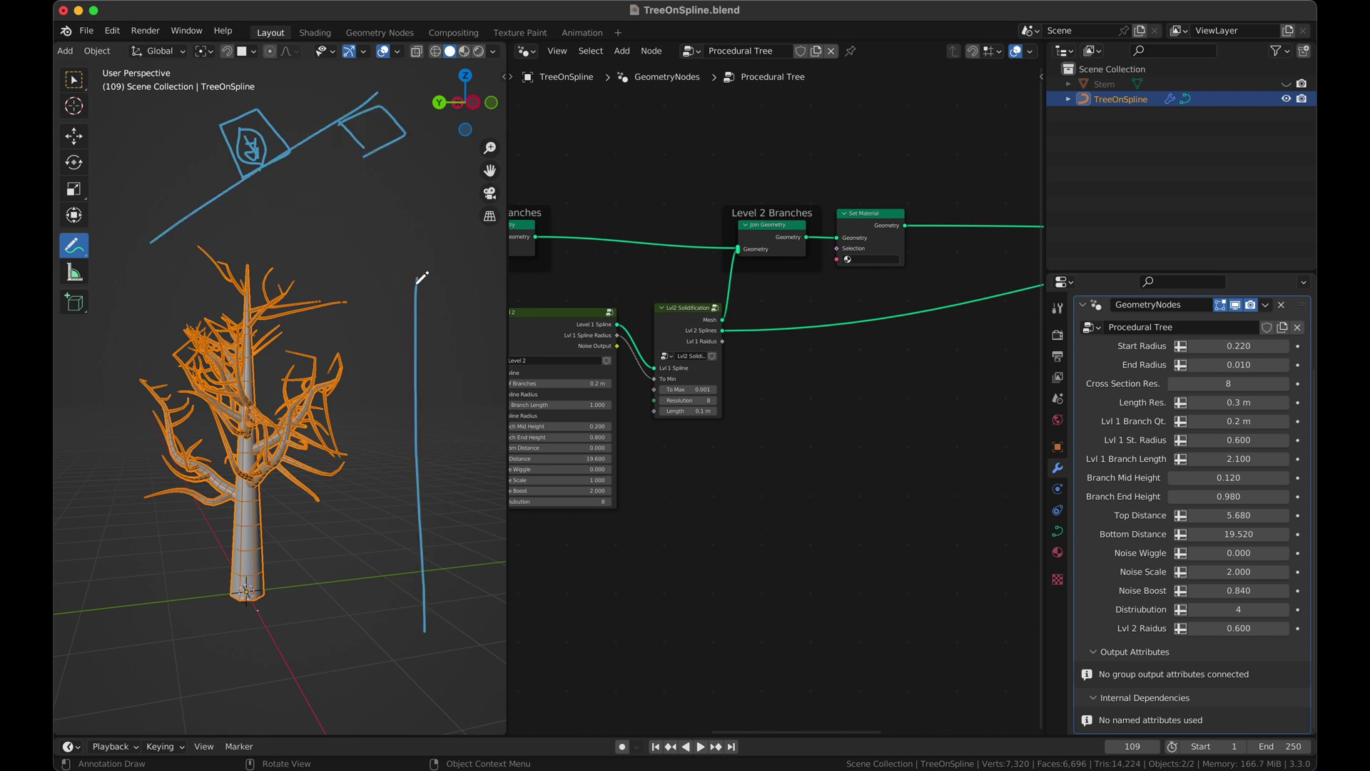
mouse_move(417, 282)
mouse_down()
mouse_move(401, 274)
mouse_move(398, 214)
mouse_move(450, 221)
mouse_move(421, 273)
mouse_up()
mouse_move(416, 333)
mouse_down()
mouse_move(478, 284)
mouse_move(421, 332)
mouse_move(353, 334)
mouse_move(419, 339)
mouse_up()
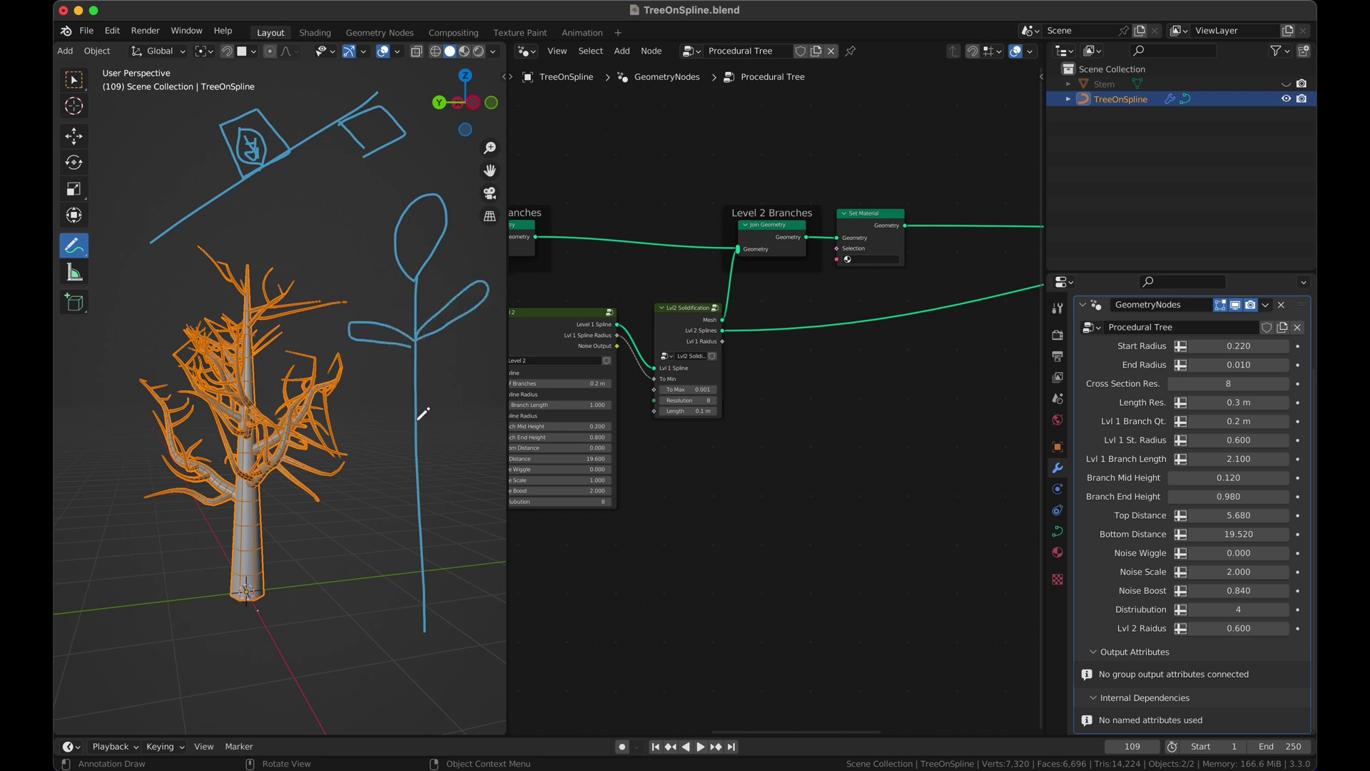
mouse_move(423, 414)
mouse_down()
mouse_move(370, 379)
mouse_move(418, 432)
mouse_move(481, 374)
mouse_move(416, 464)
mouse_move(317, 437)
mouse_move(413, 541)
mouse_move(492, 471)
mouse_move(422, 558)
mouse_up()
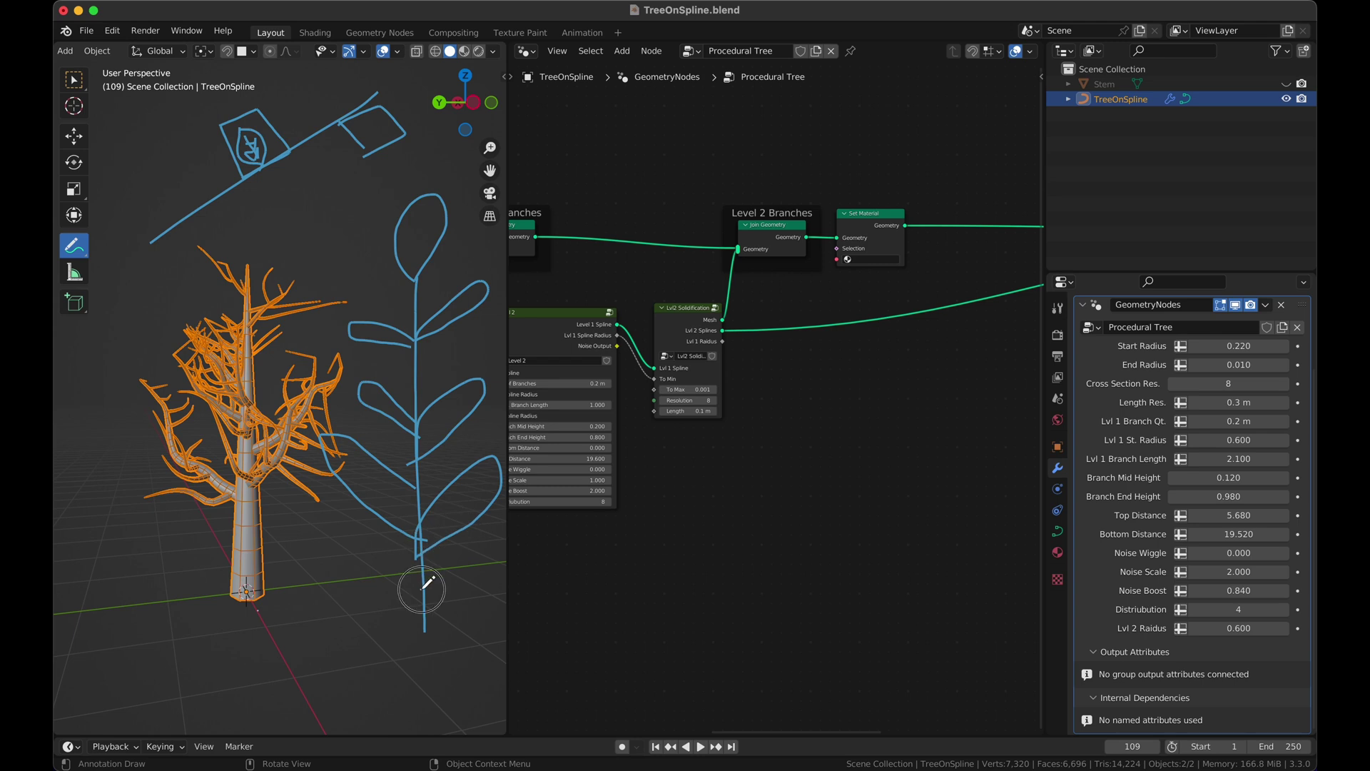
Delete the Note annotation layer and save the blend file
key(n)
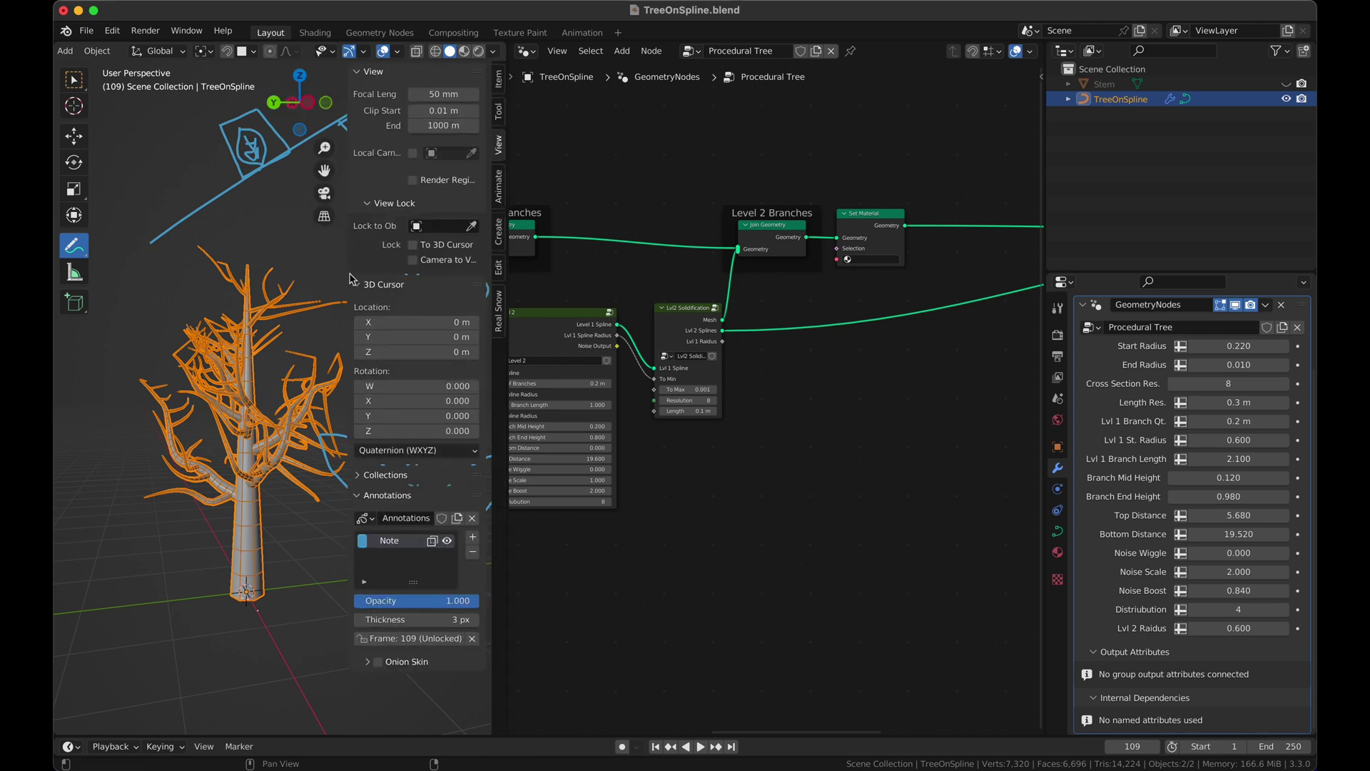
click(473, 551)
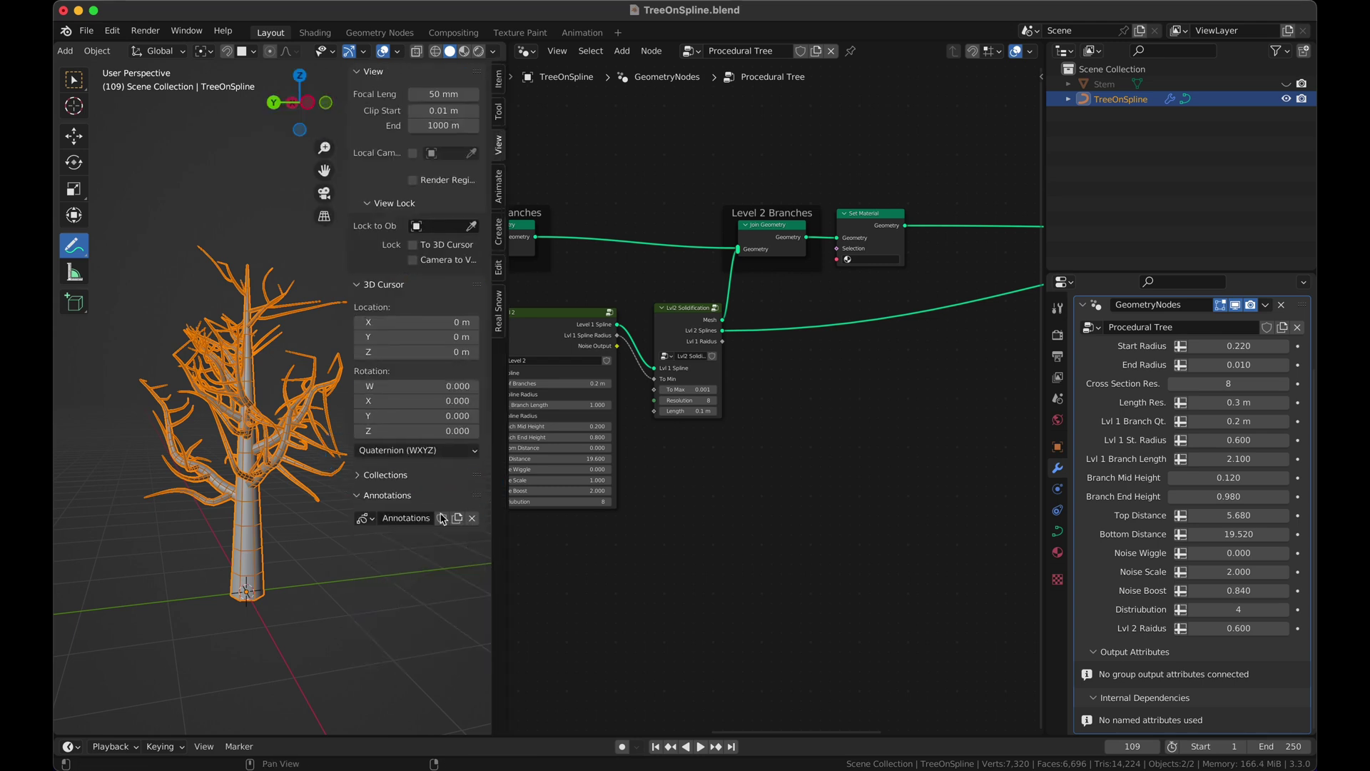
key(n)
middle_drag(402, 557, 397, 560)
key(super+s)
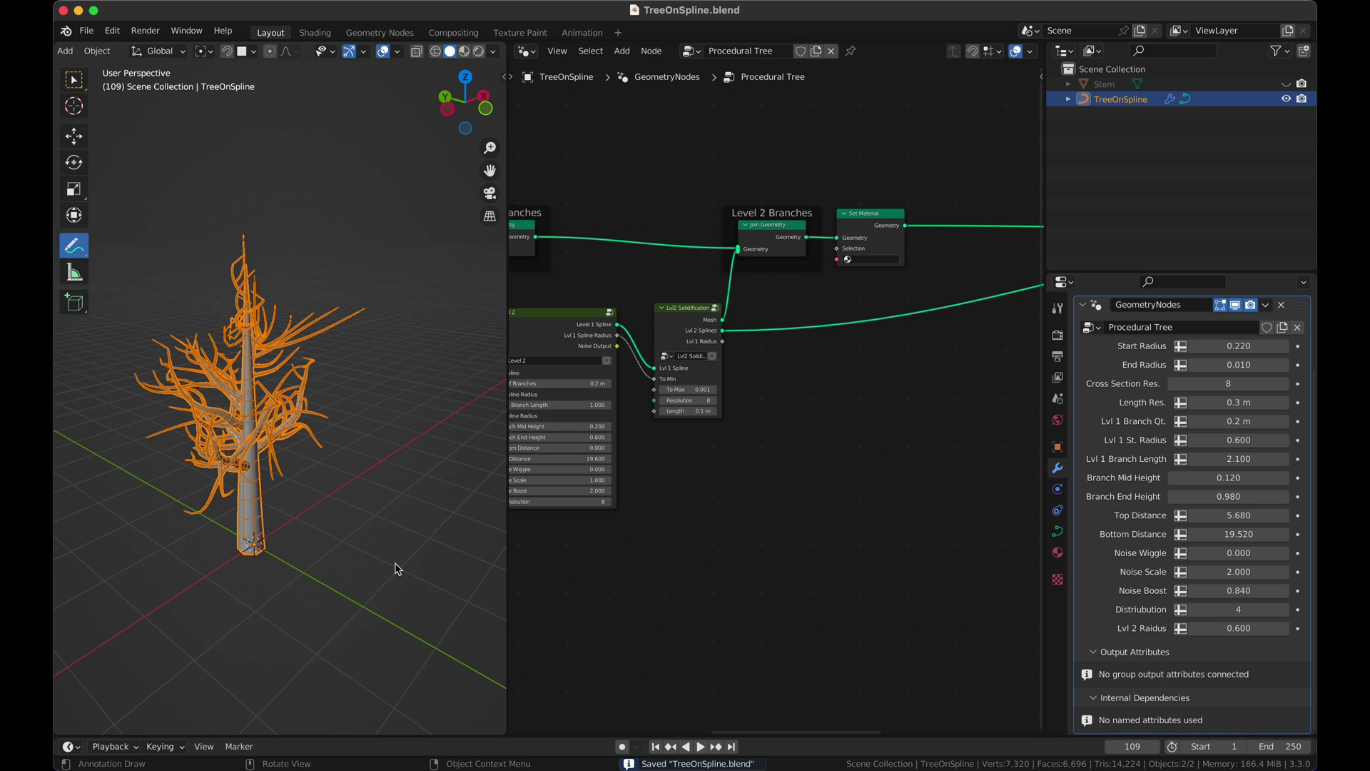
middle_drag(397, 569, 398, 569)
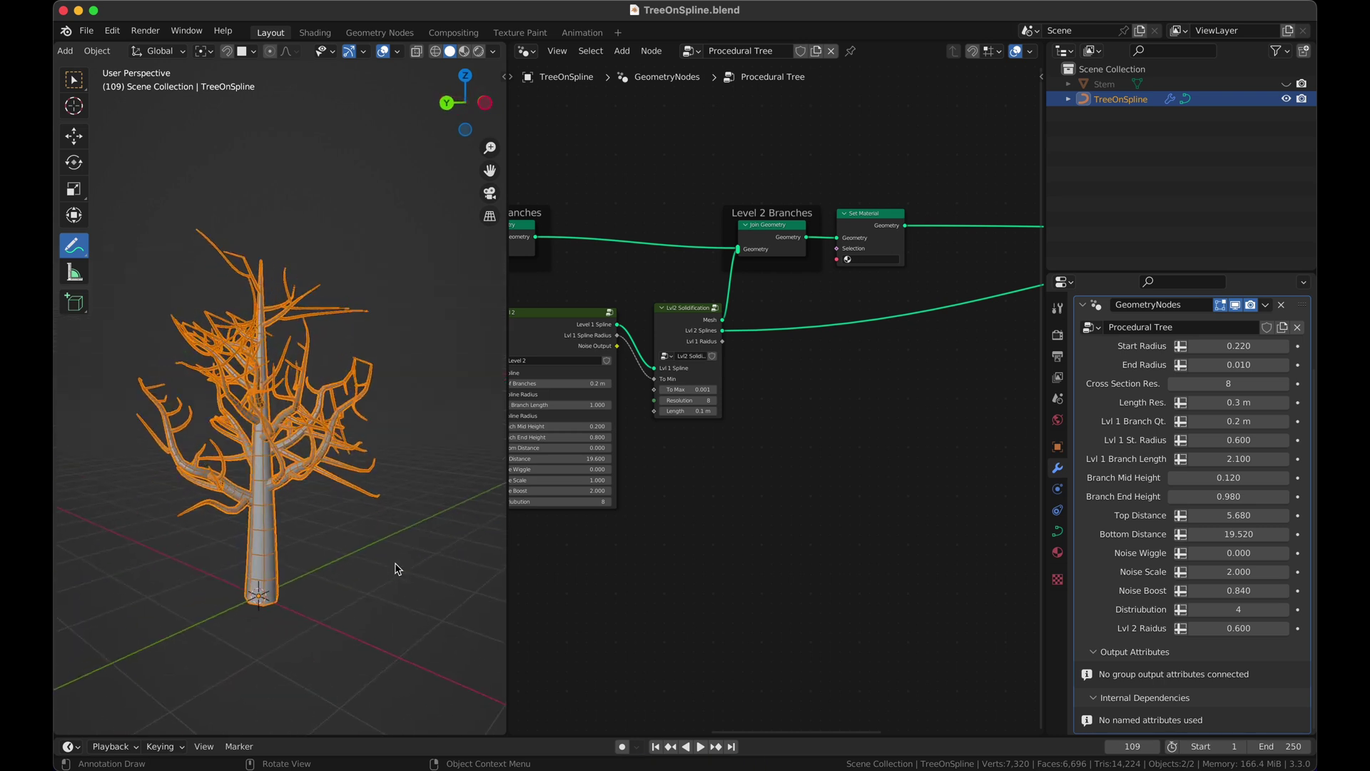
scroll(398, 568, left, 5)
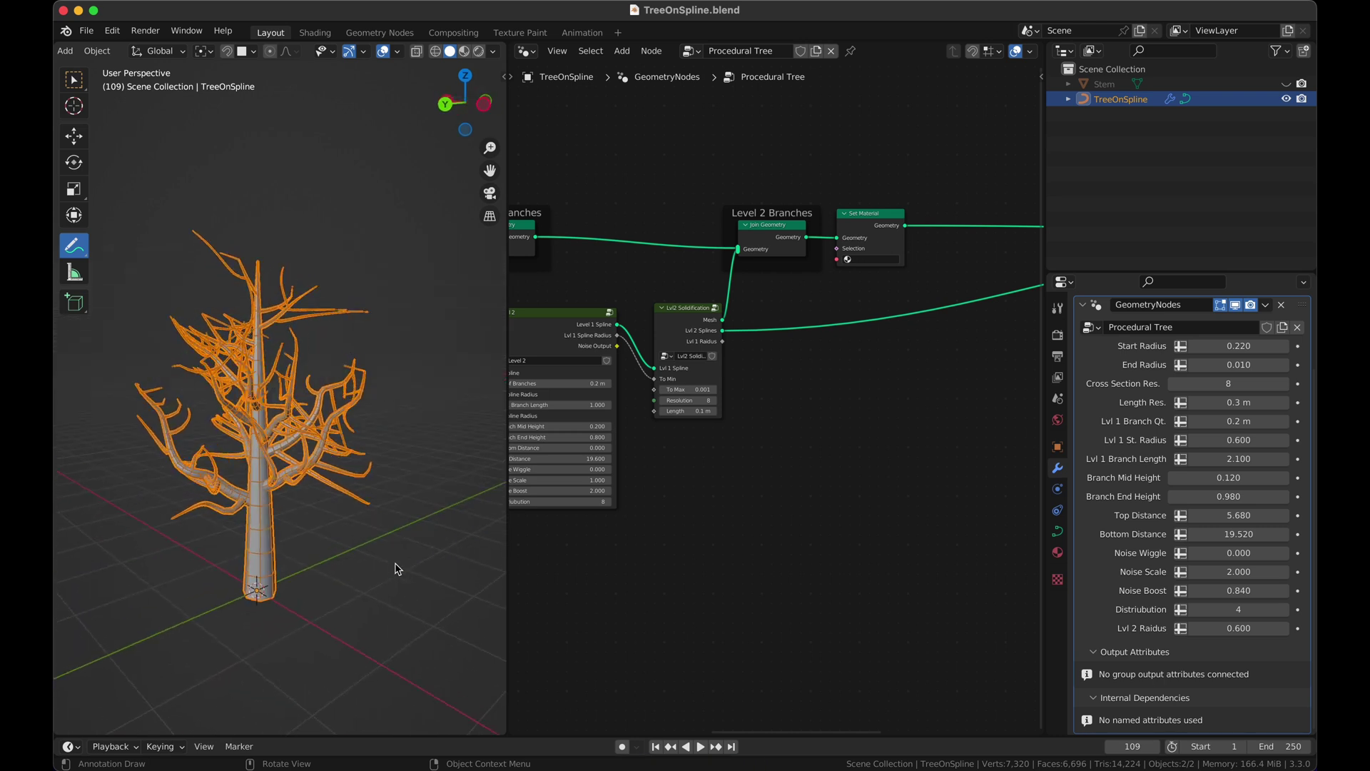
Append the Plane mesh from Tree.blend into the scene
key(F4)
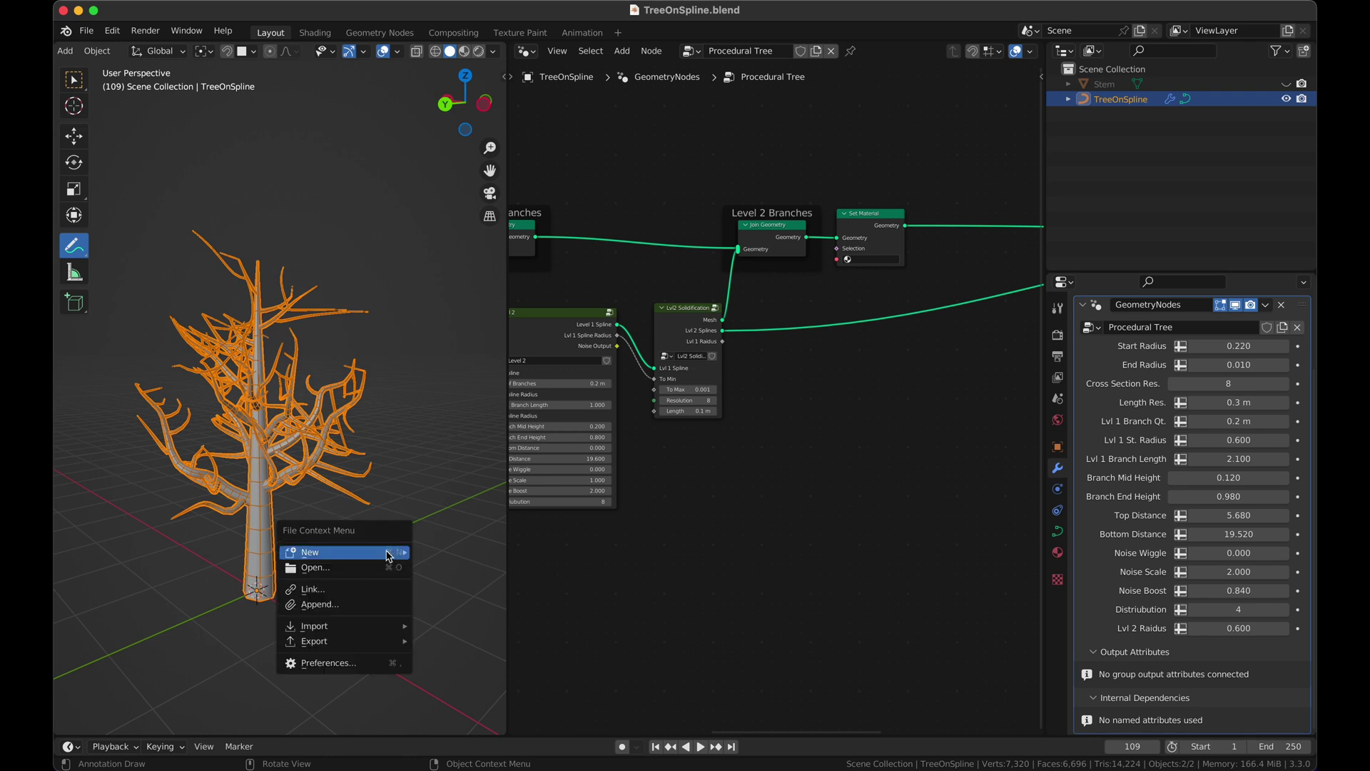
click(380, 606)
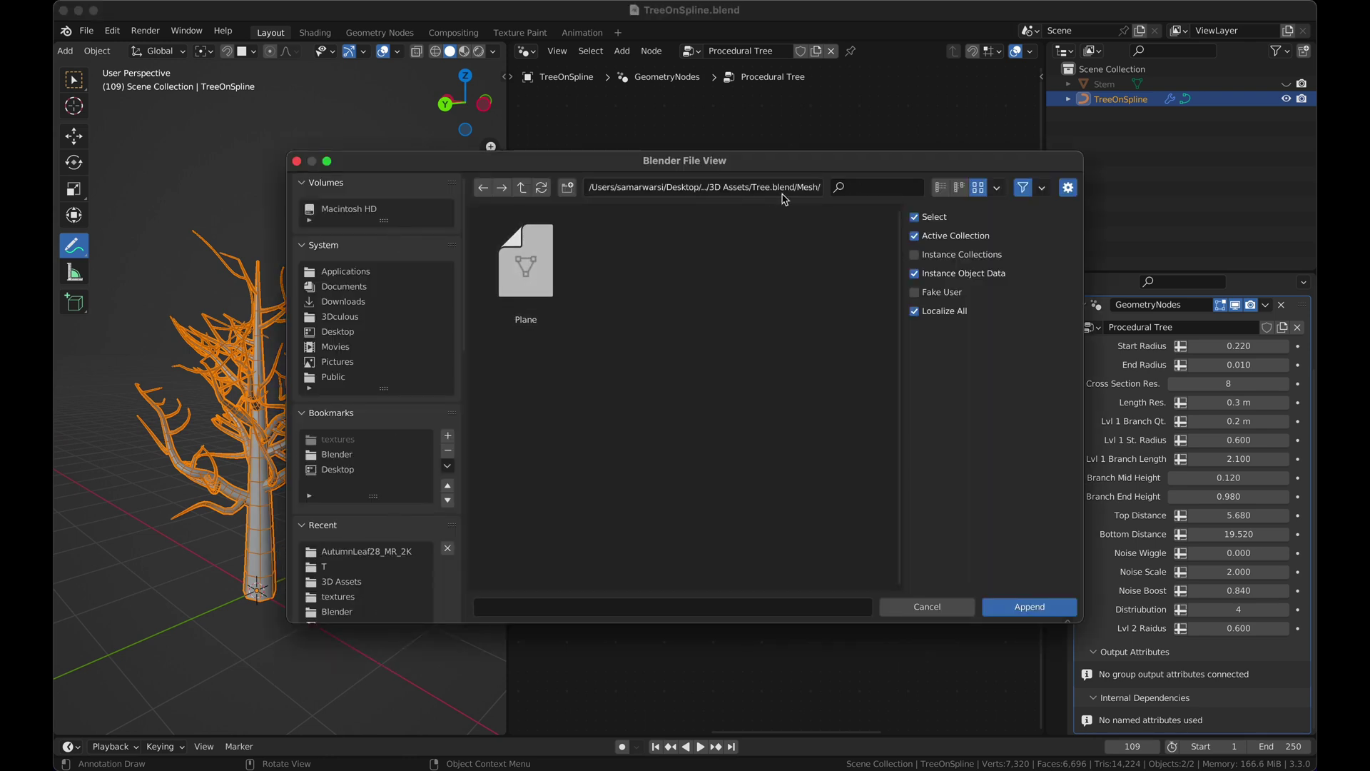
click(524, 268)
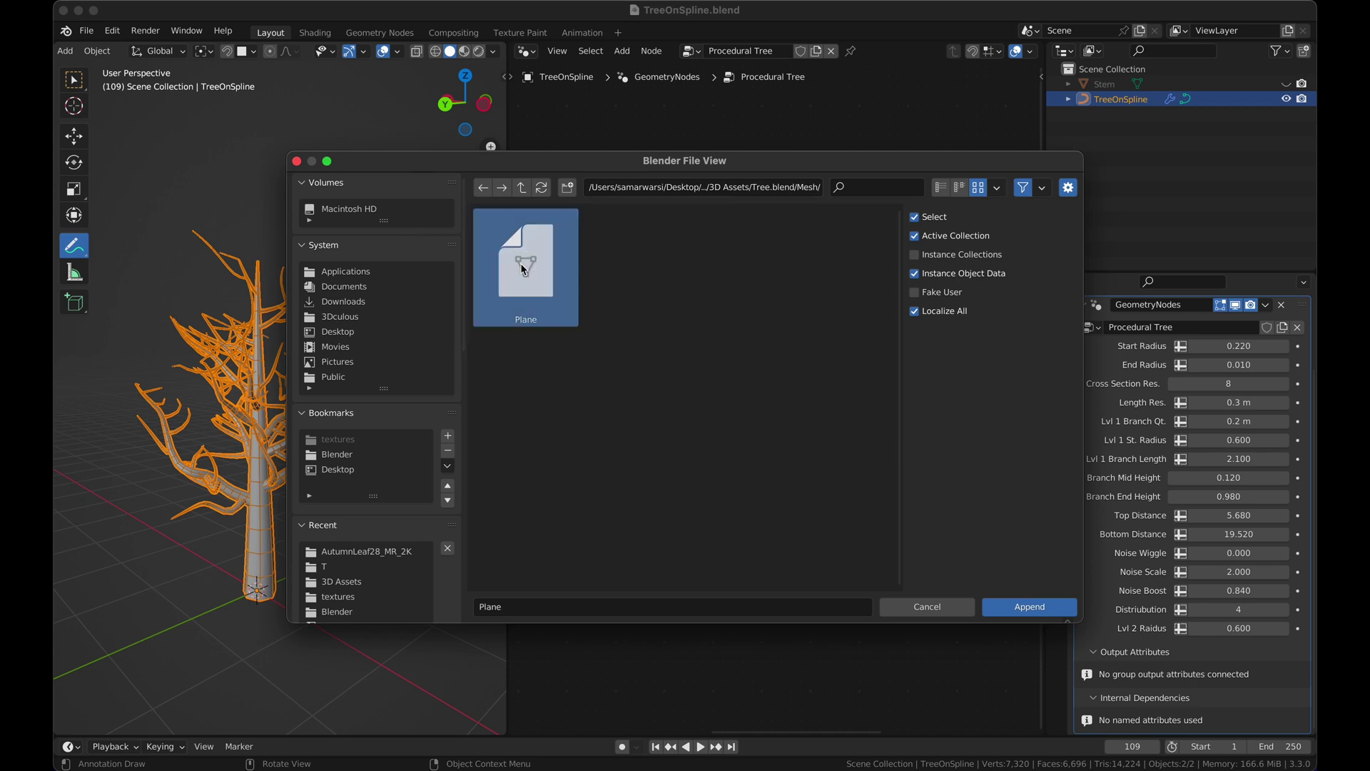
click(1036, 606)
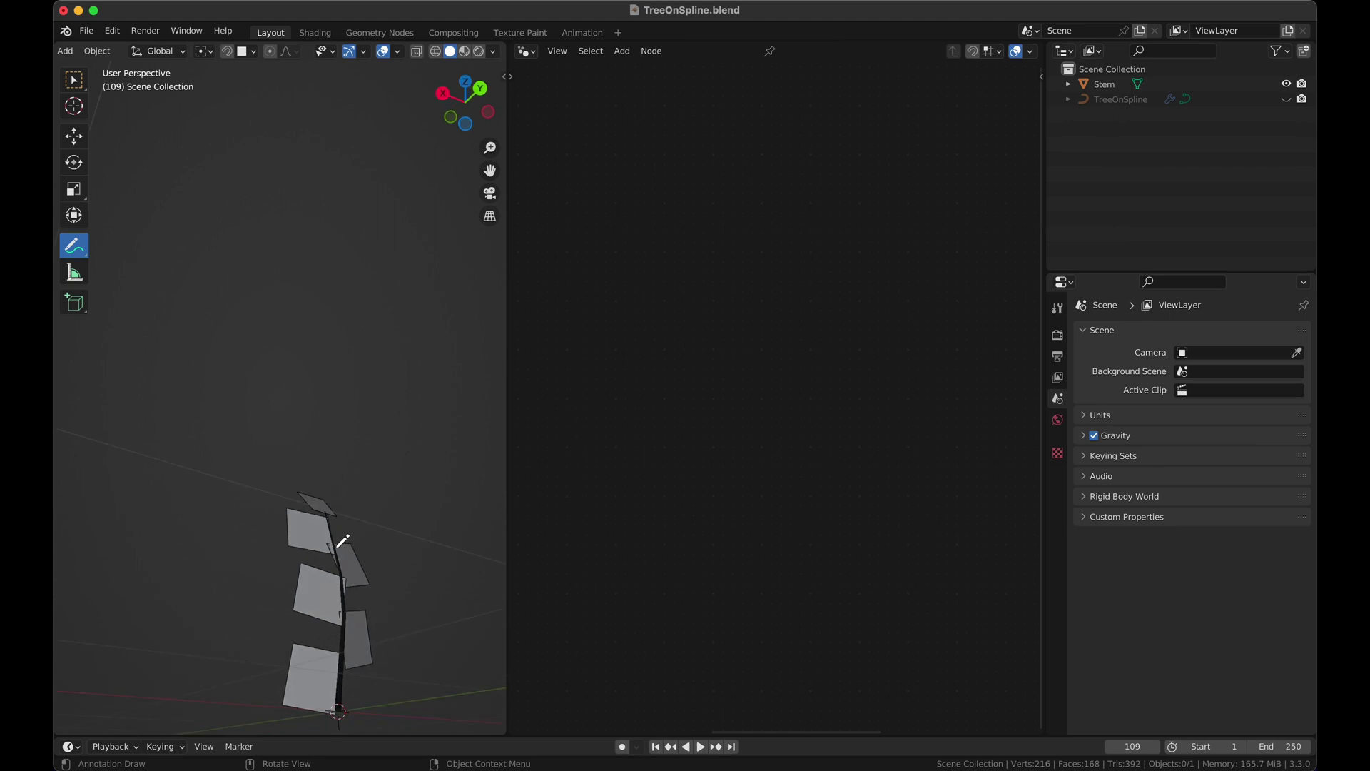
scroll(337, 547, left, 10)
Select the Stem in Material Preview shading and change the node area's editor type
middle_drag(343, 540, 258, 525)
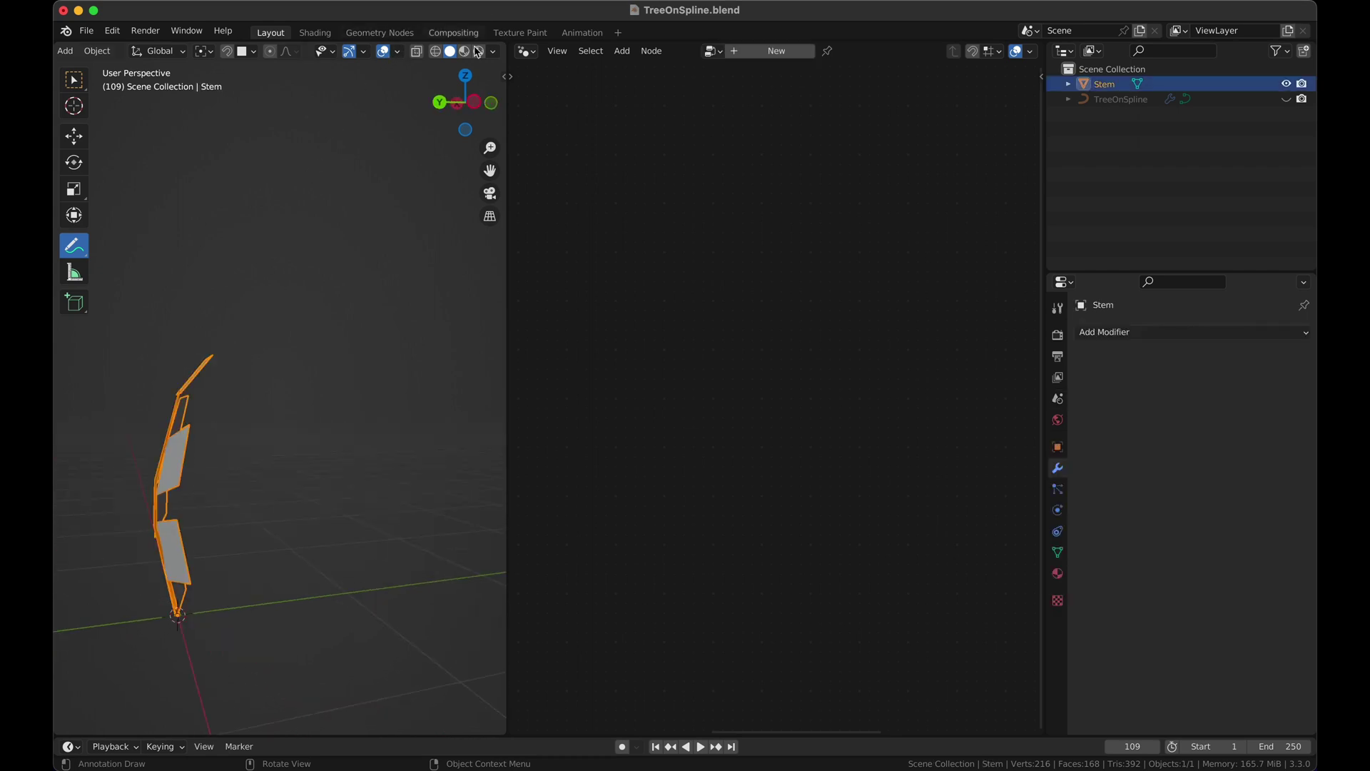
click(464, 51)
middle_drag(376, 383, 374, 391)
click(526, 50)
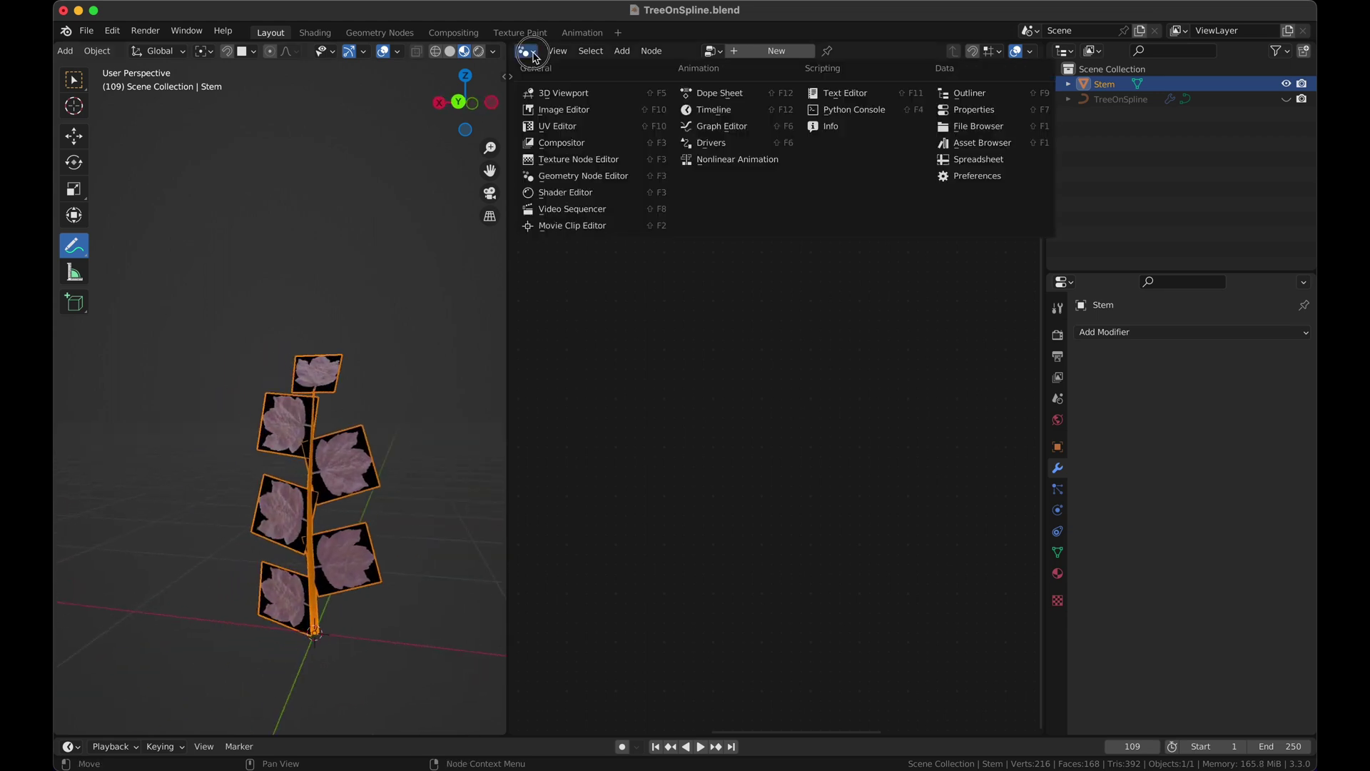
Frame the PBR Leaf nodes in the Shader Editor, keeping the current leaf texture image
click(561, 192)
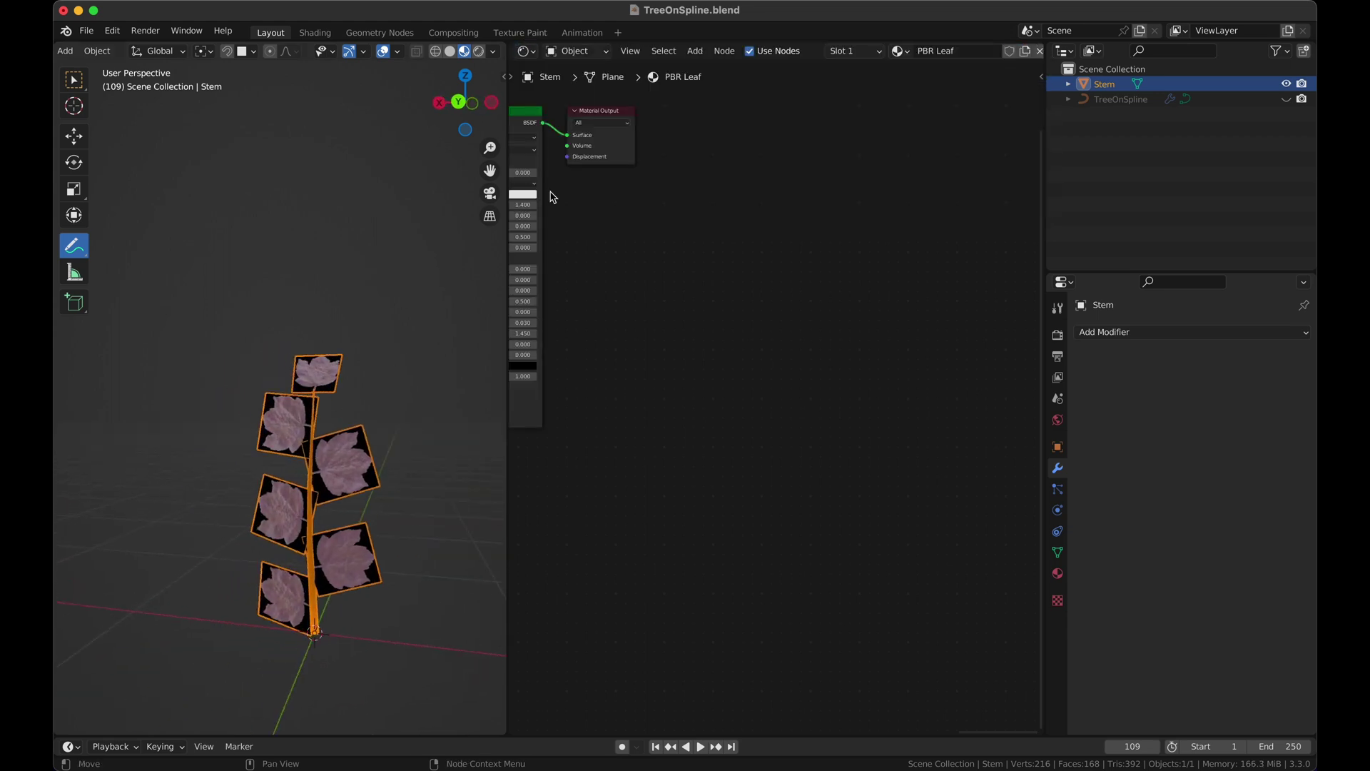
key(Home)
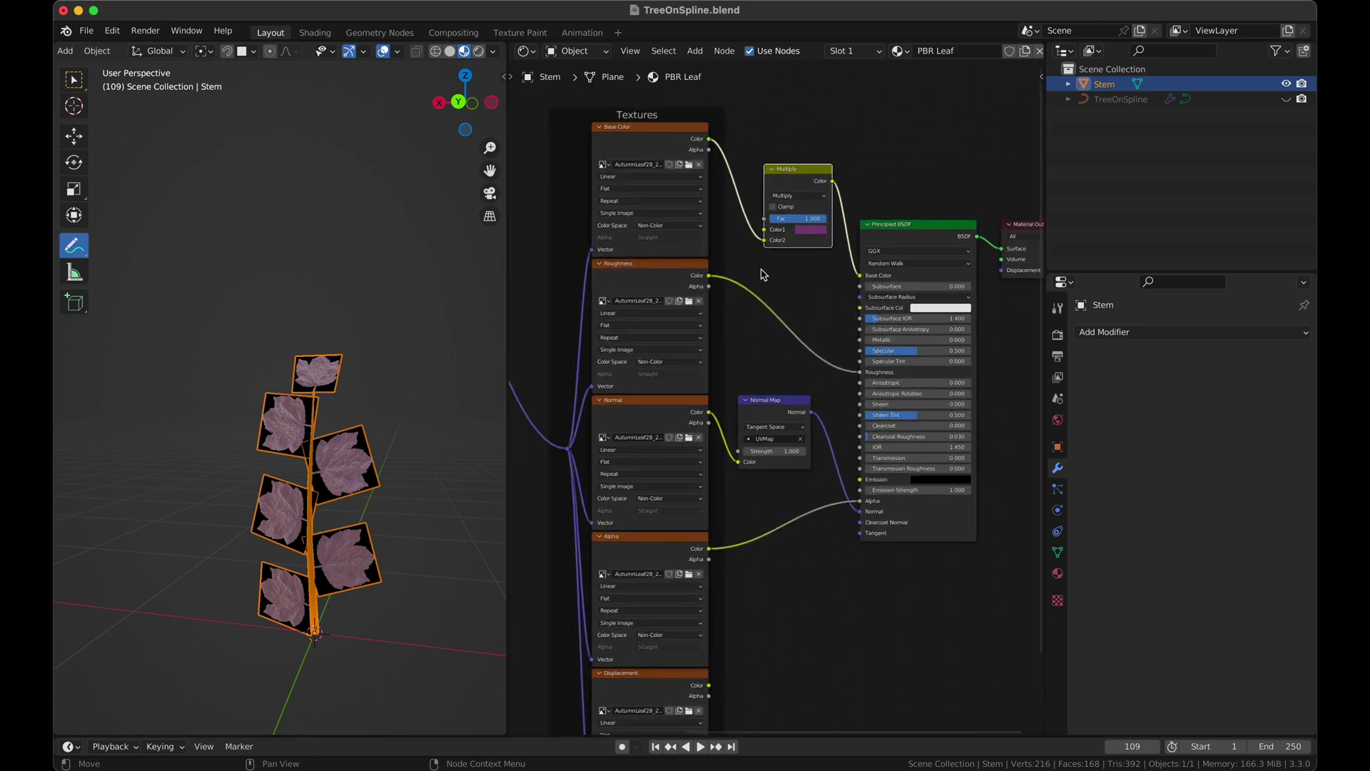
click(689, 164)
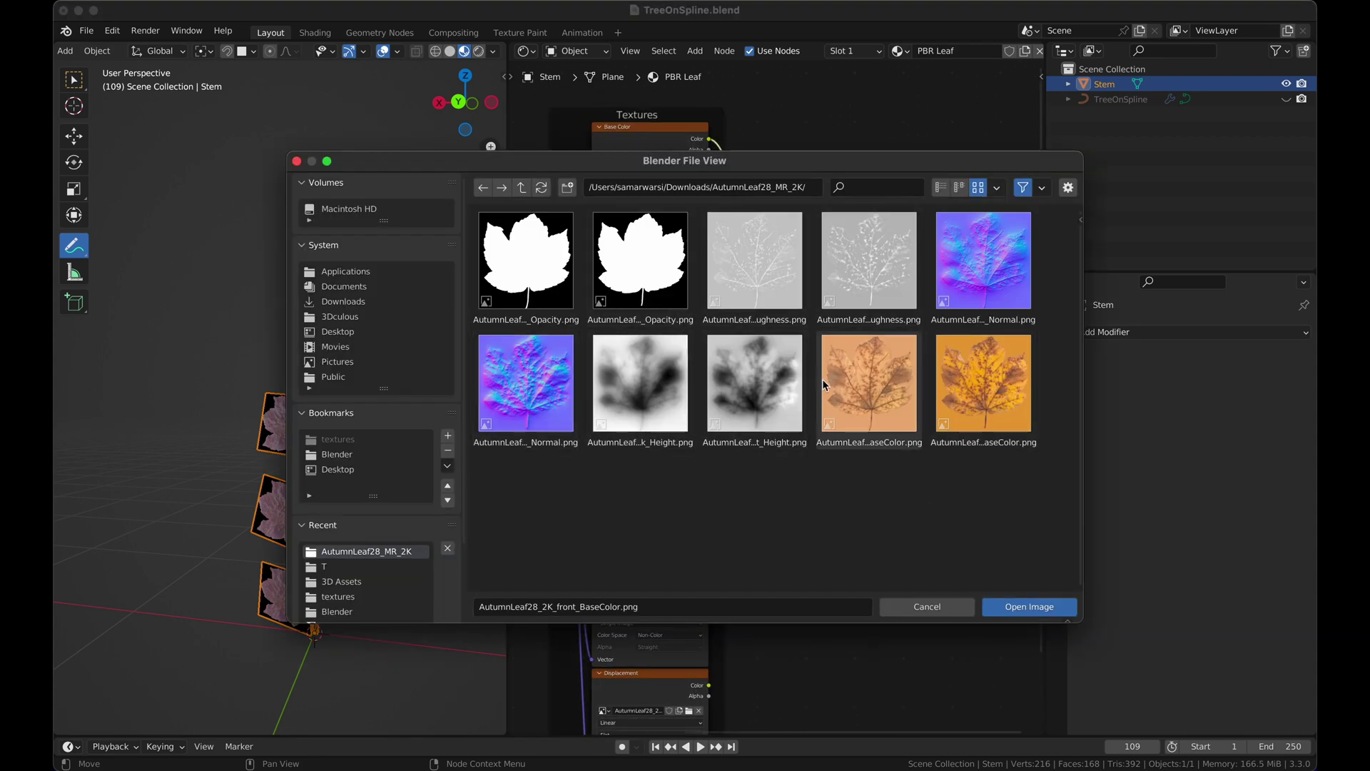
click(905, 611)
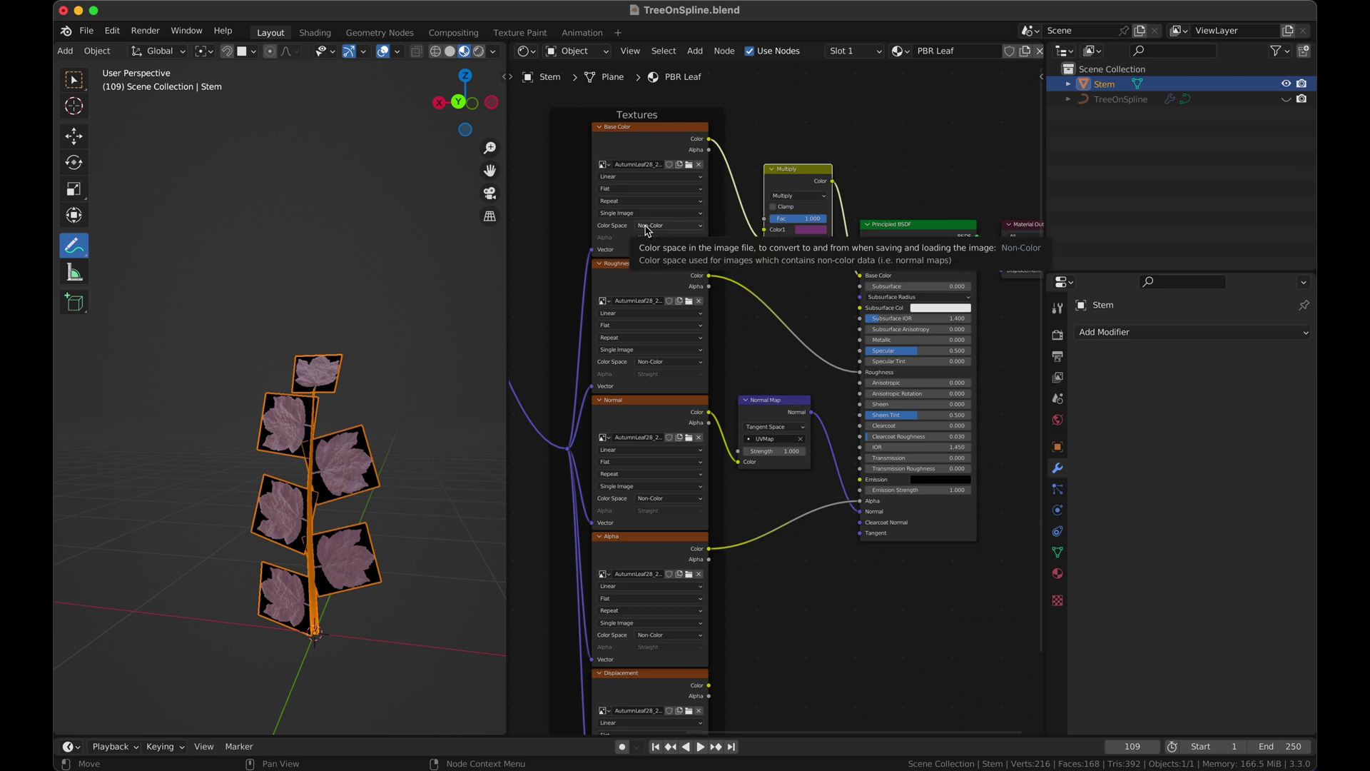
Tint the leaves through olive and green to reddish, then put the Stem into edit mode
click(813, 229)
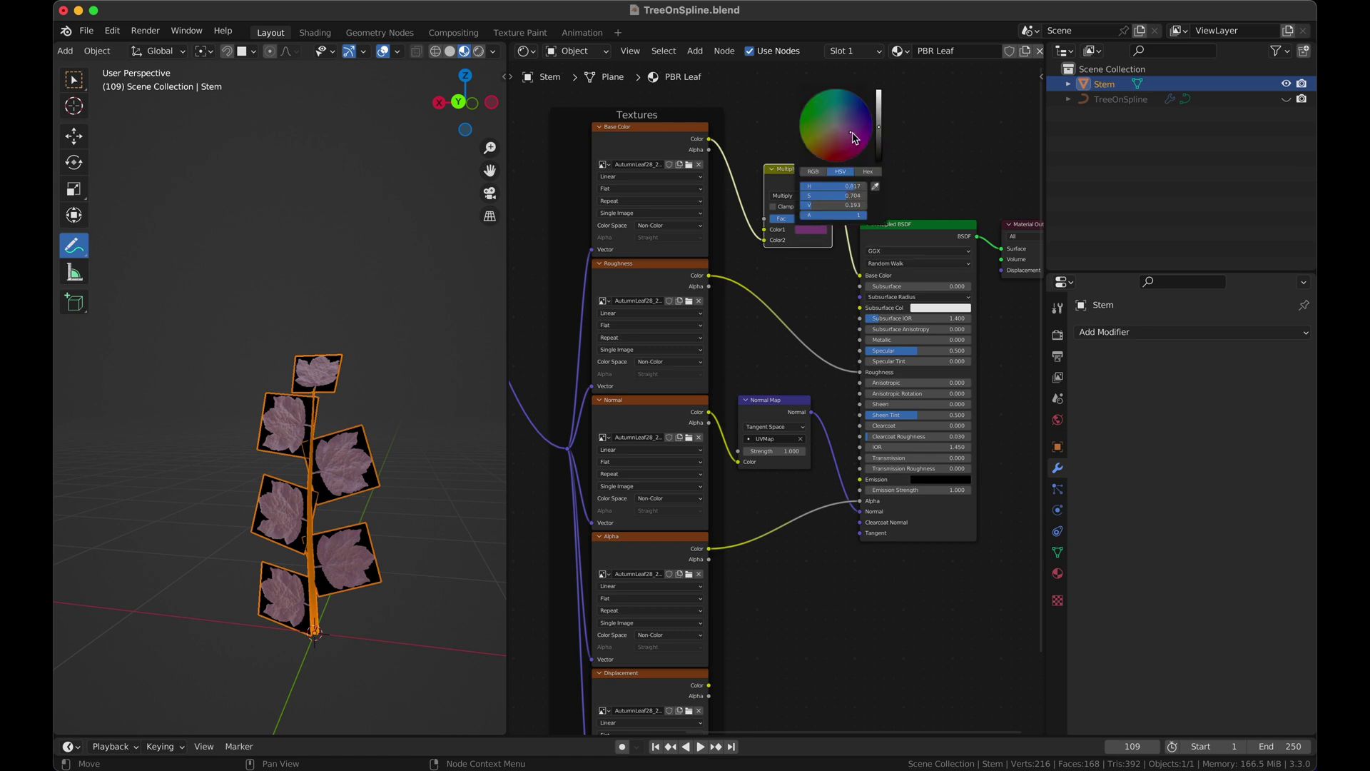
drag(854, 137, 817, 139)
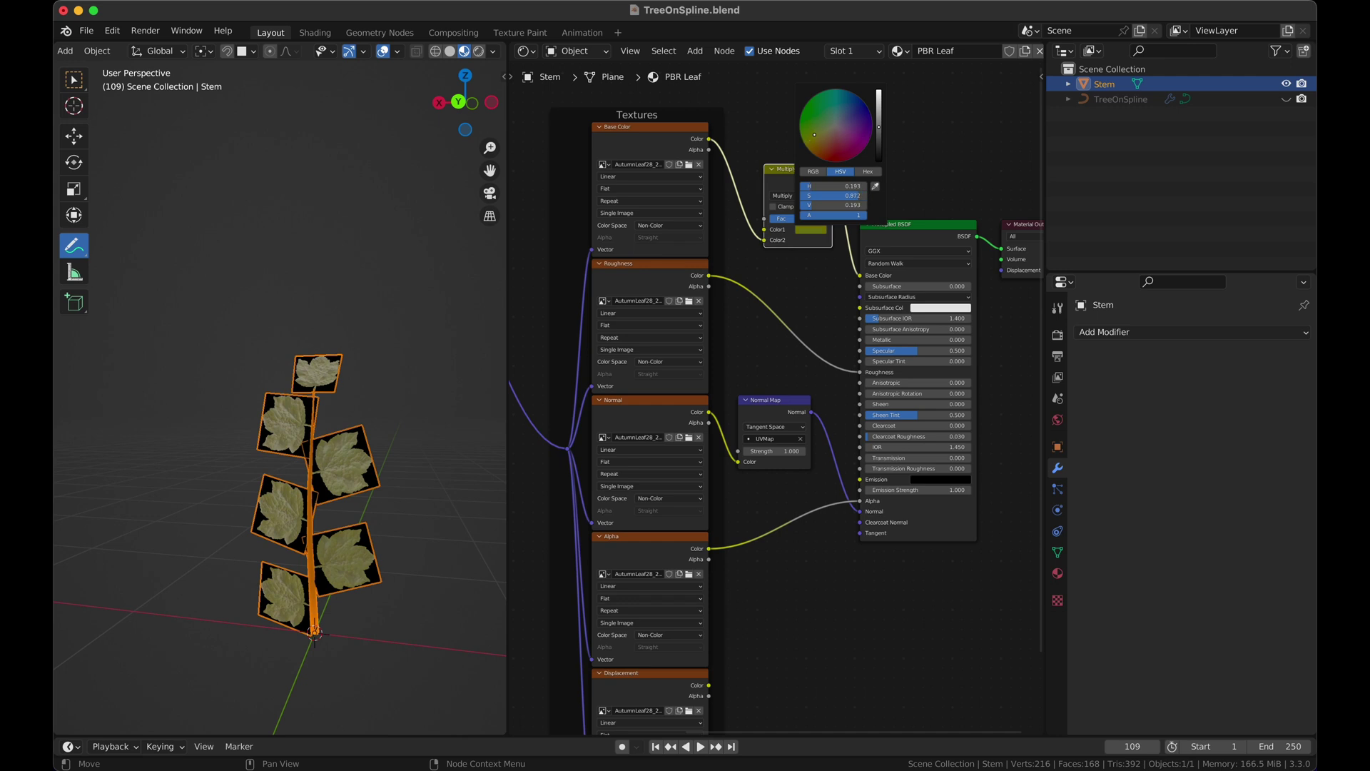
drag(814, 134, 807, 119)
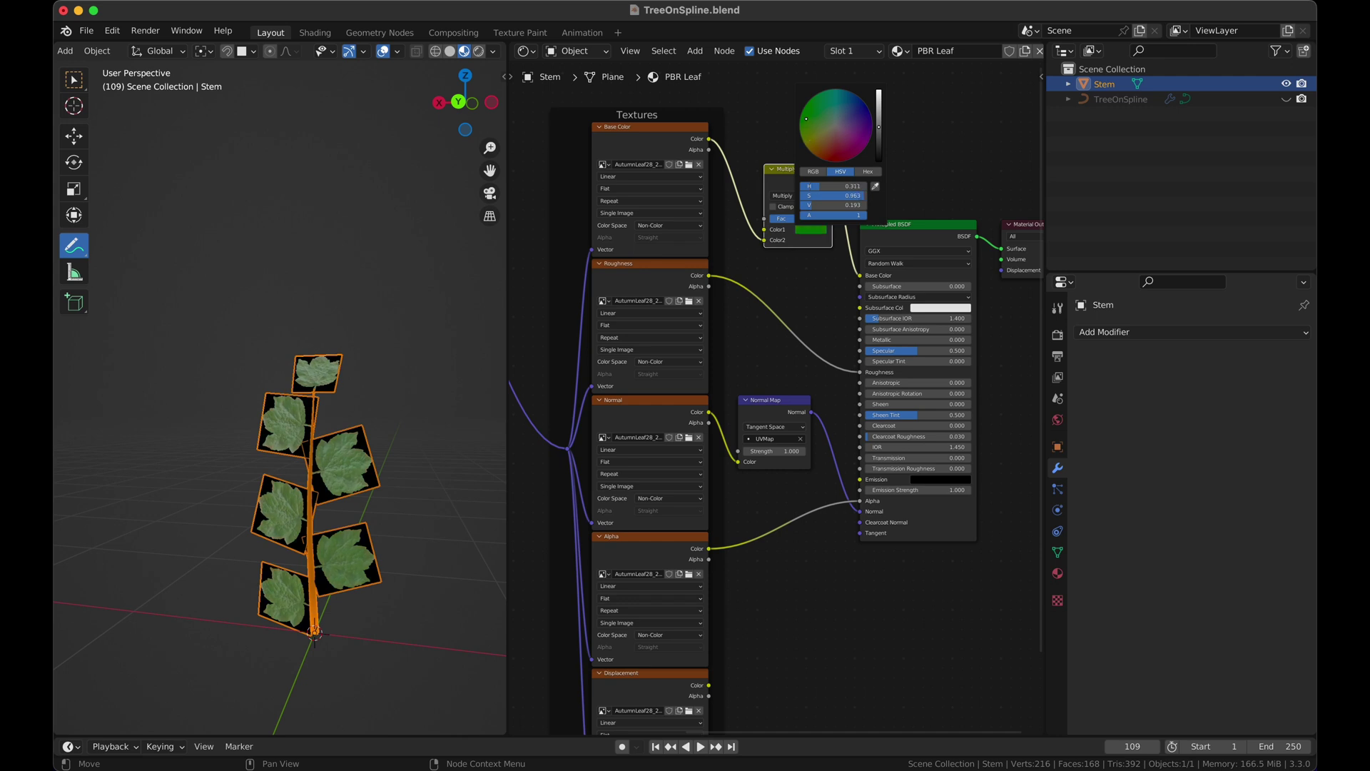
mouse_move(809, 103)
mouse_down()
mouse_move(839, 93)
mouse_move(868, 128)
mouse_move(860, 145)
mouse_move(828, 150)
mouse_move(827, 138)
mouse_move(846, 158)
mouse_move(824, 128)
mouse_move(847, 132)
mouse_up()
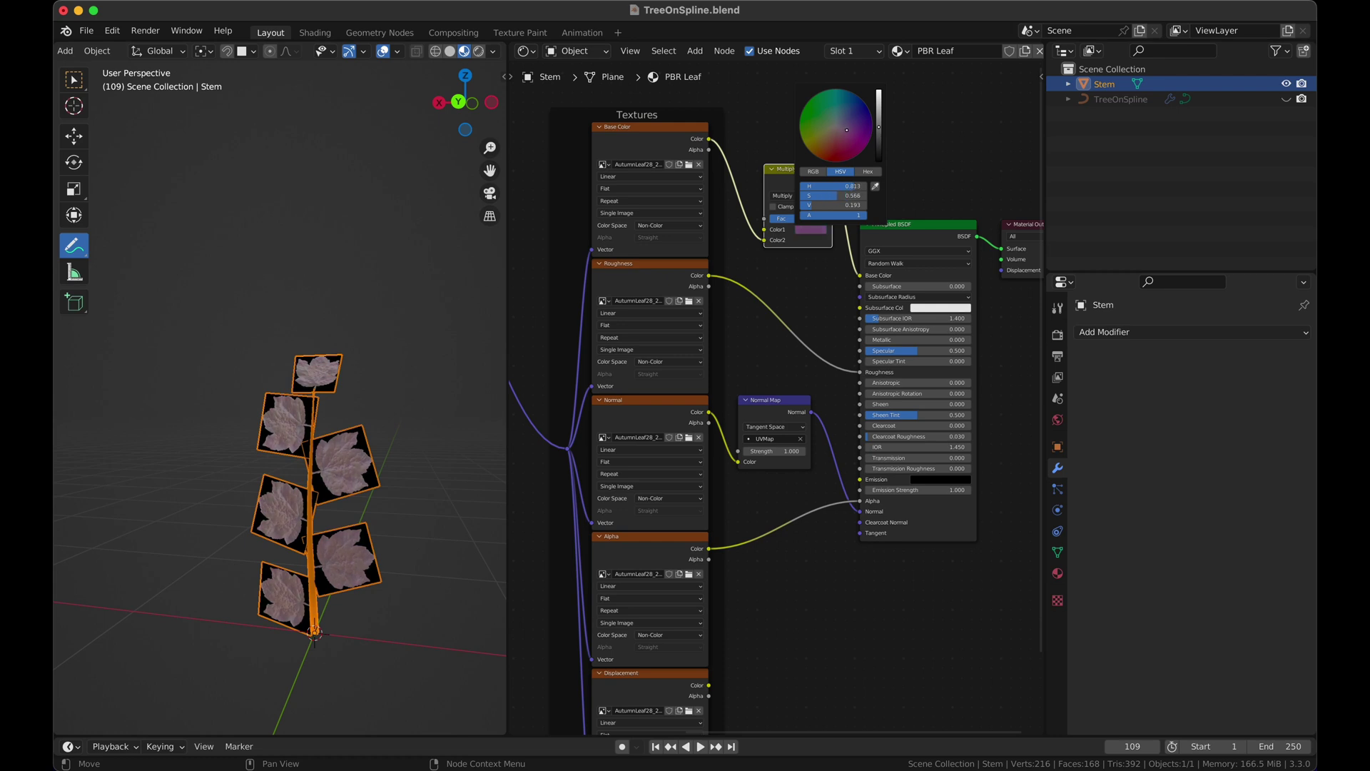
key(Tab)
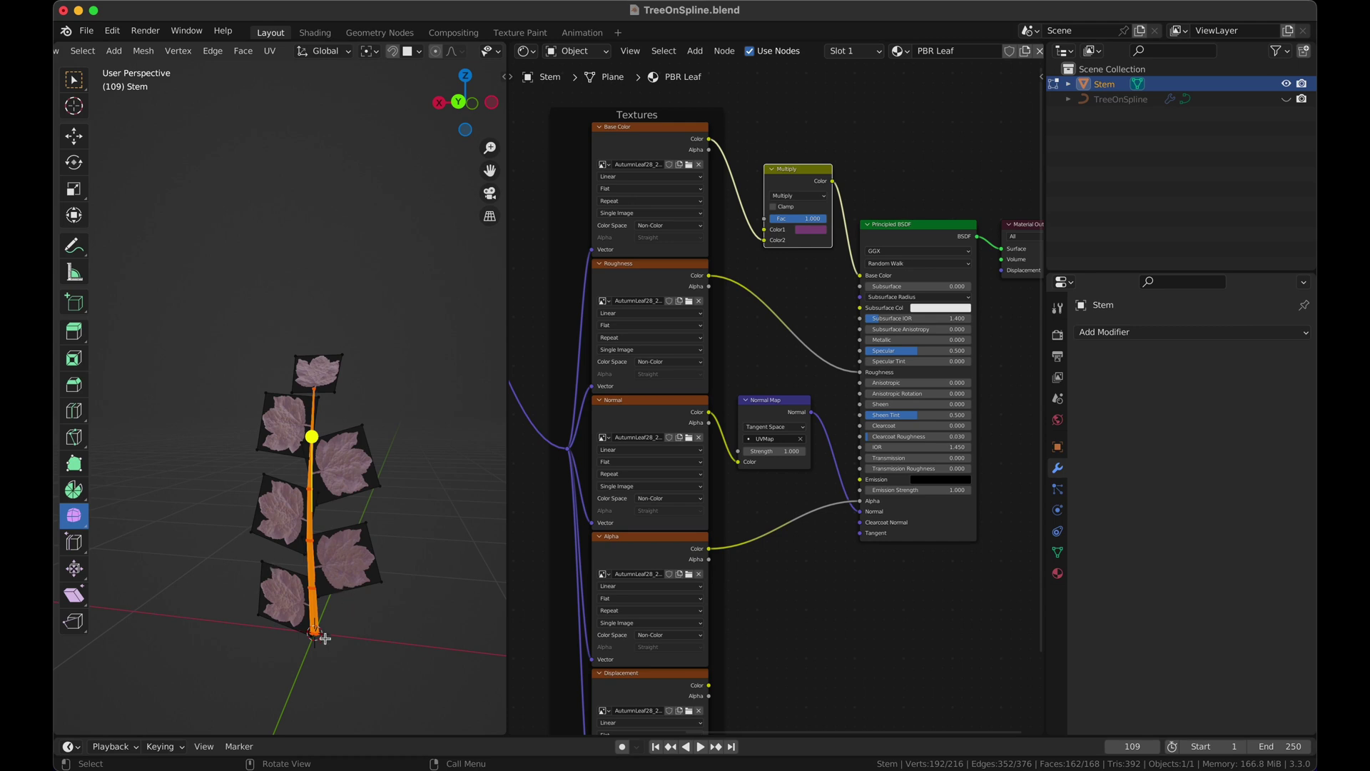
Return the Stem to object mode and shift the Mix, Principled BSDF and Material Output nodes left
key(Tab)
middle_drag(899, 333, 832, 348)
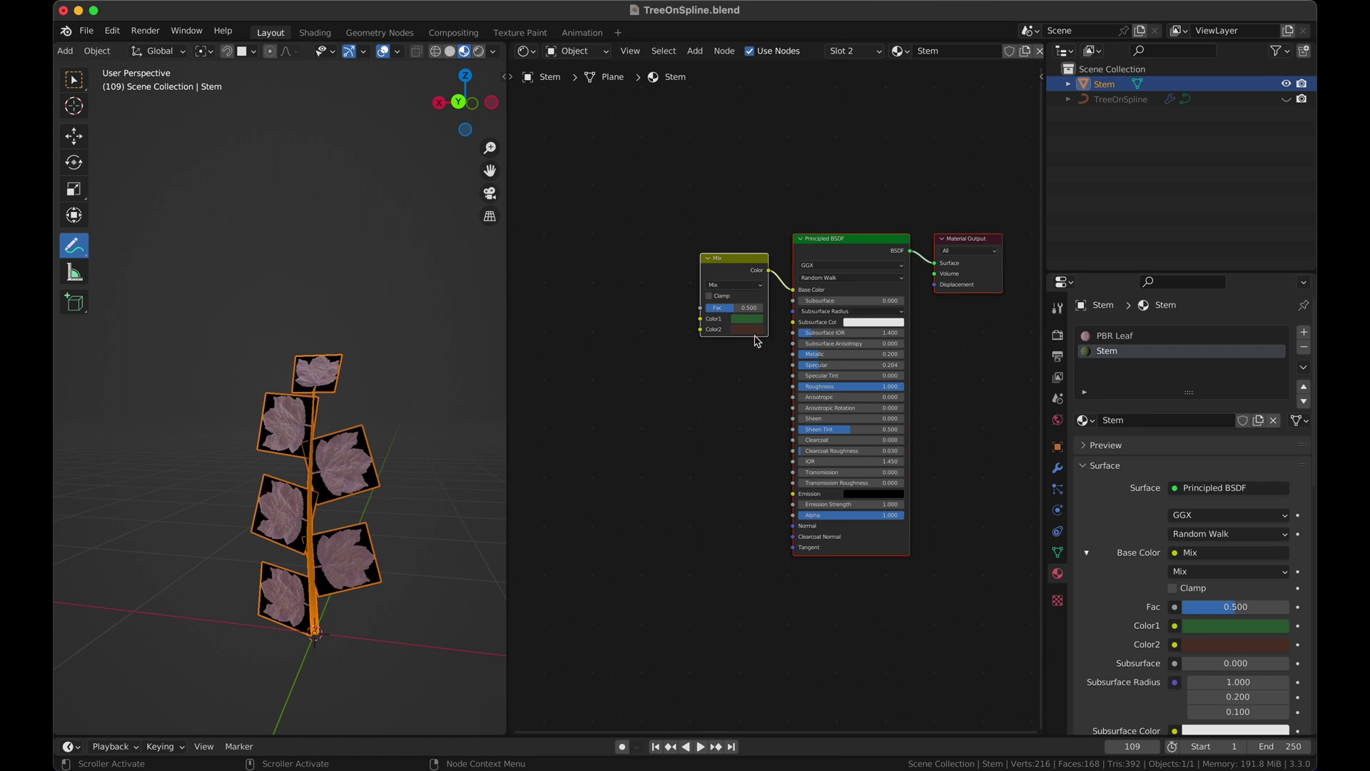
drag(732, 262, 682, 260)
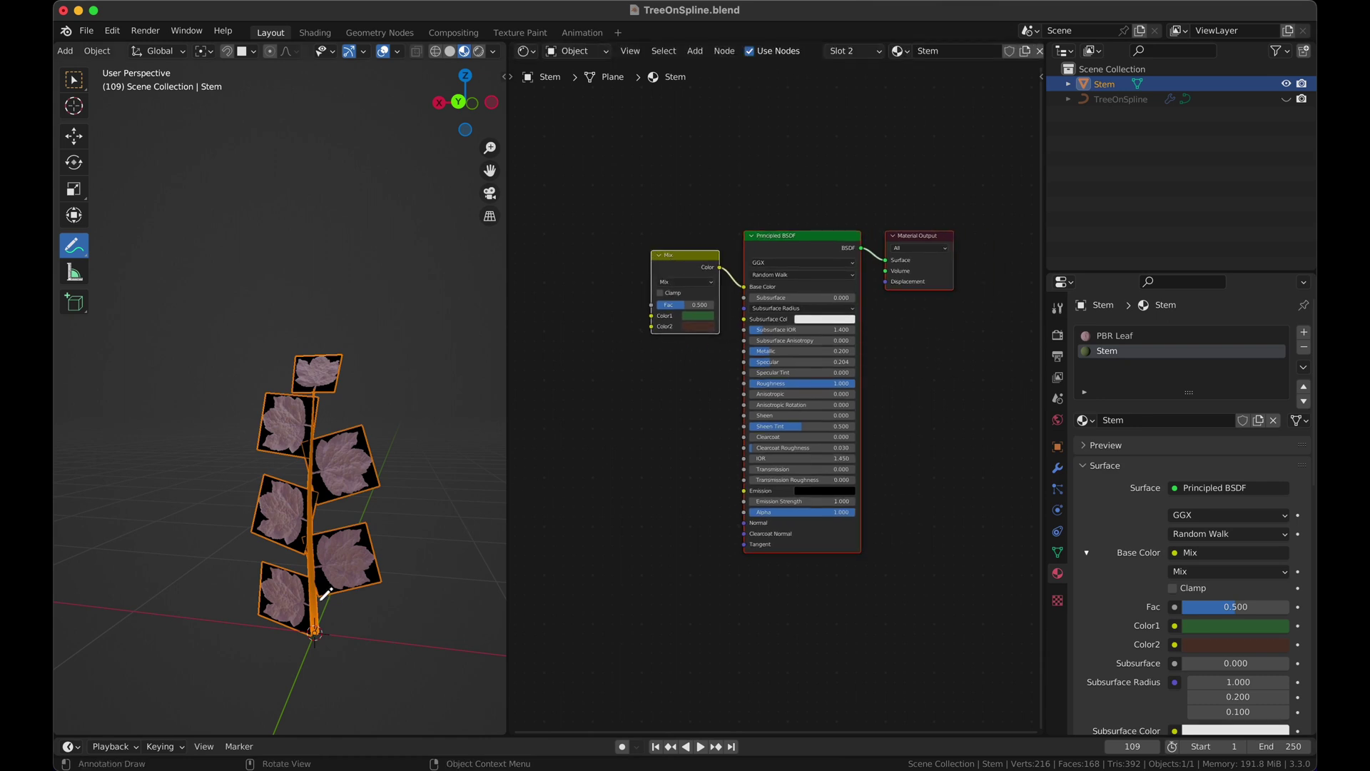
Hide viewport overlays and raise the Mix node's Fac to 0.796
click(384, 58)
scroll(349, 455, down, 5)
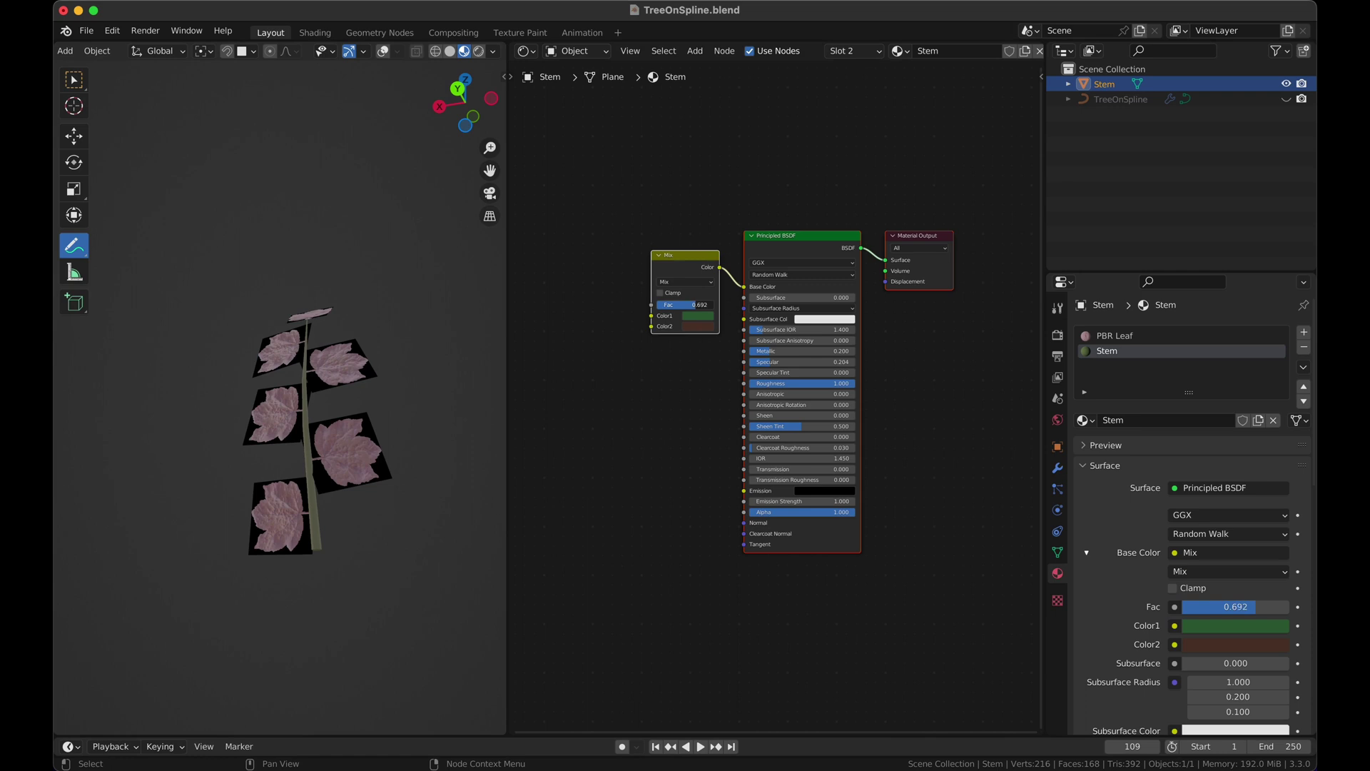
drag(692, 305, 700, 304)
scroll(307, 572, down, 3)
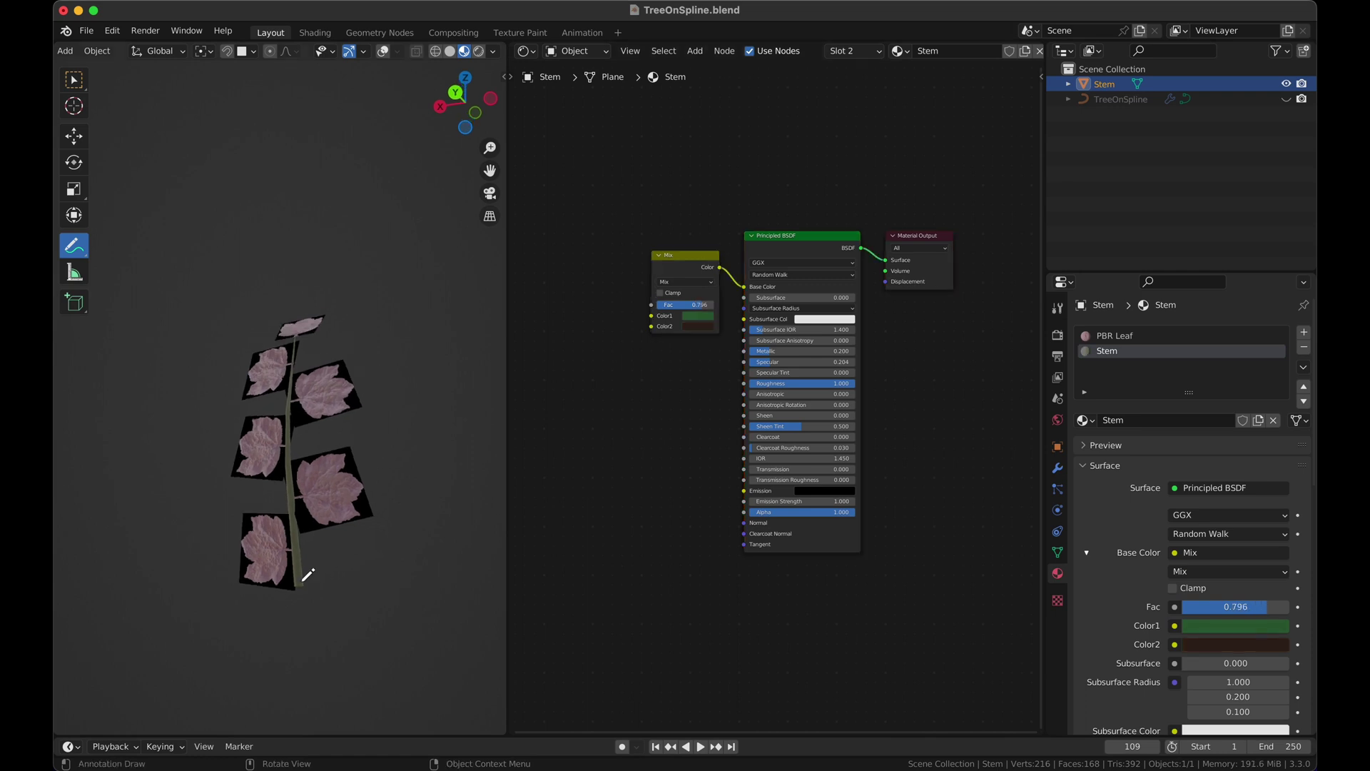
scroll(307, 572, left, 4)
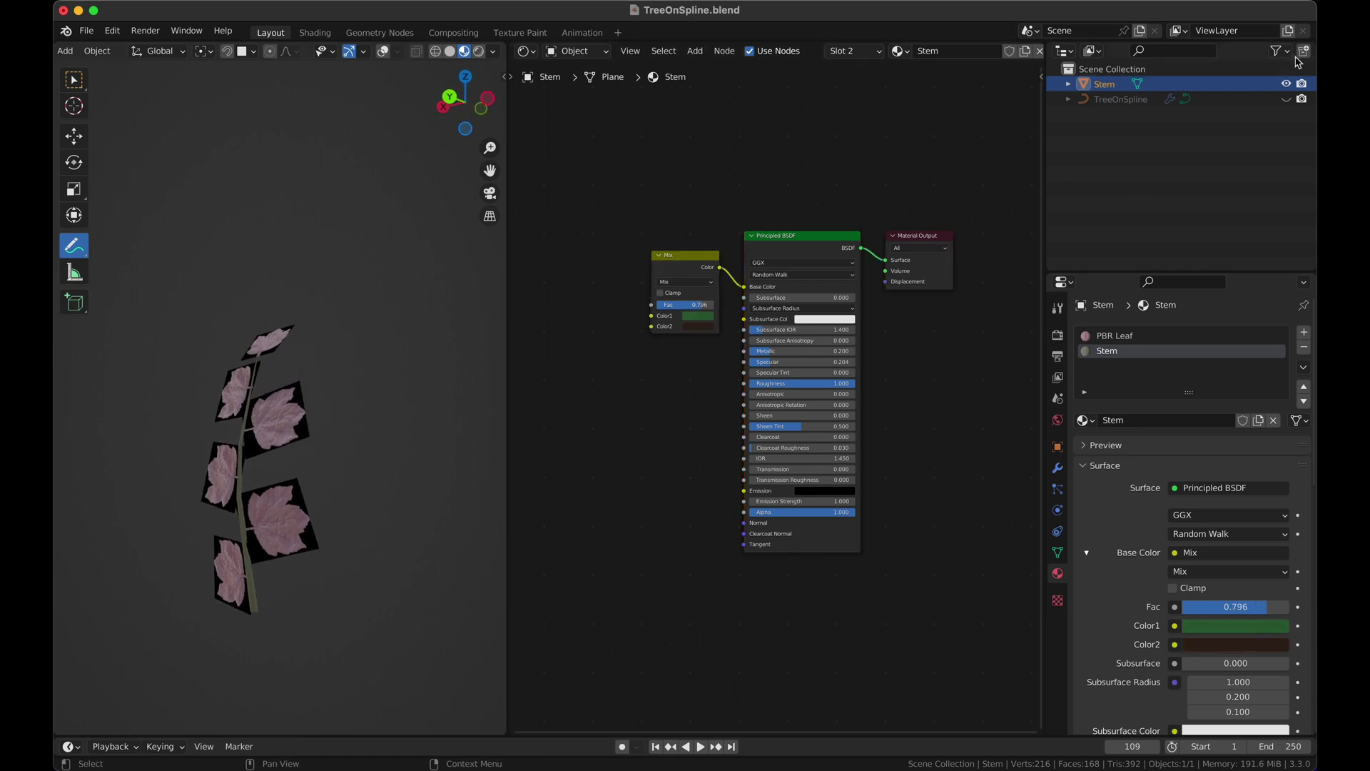
Unhide TreeOnSpline, switch the node area to the Geometry Node Editor, and save the file
click(1286, 99)
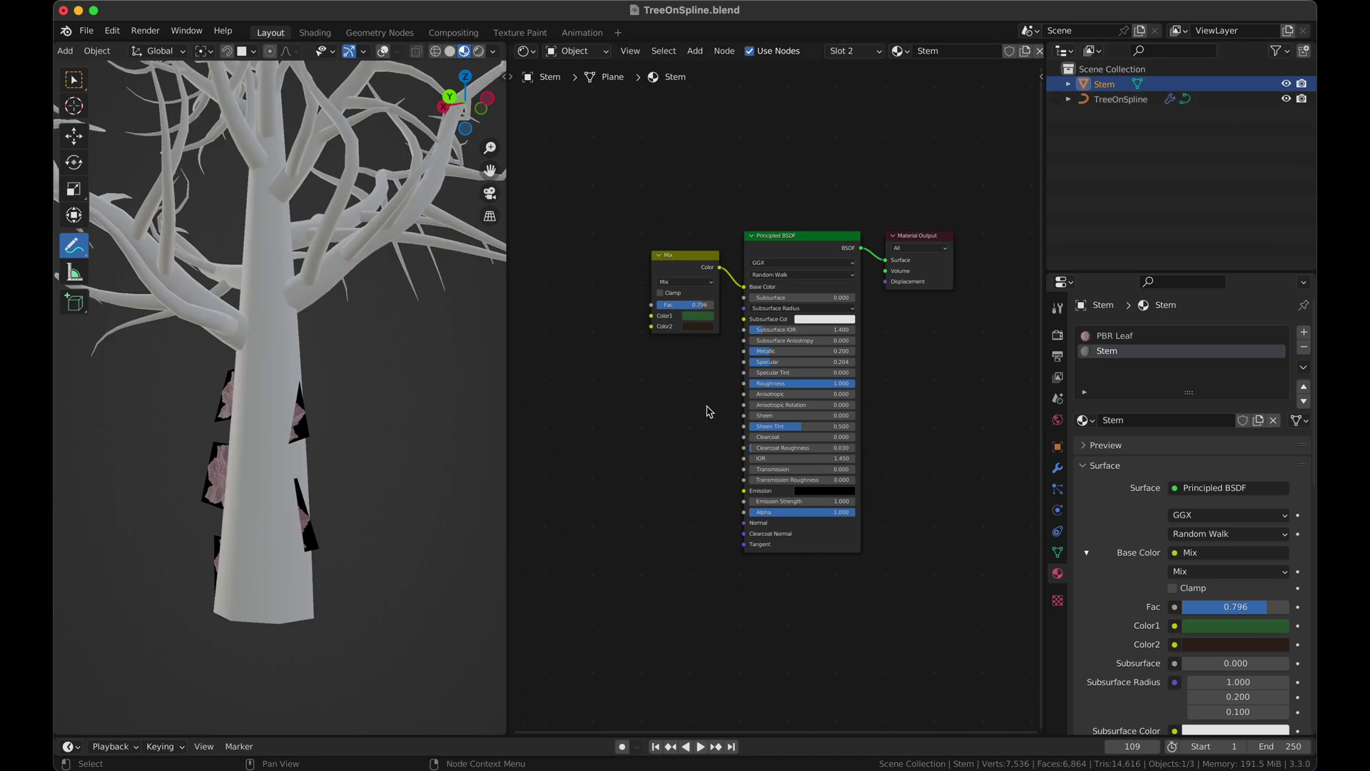
click(526, 51)
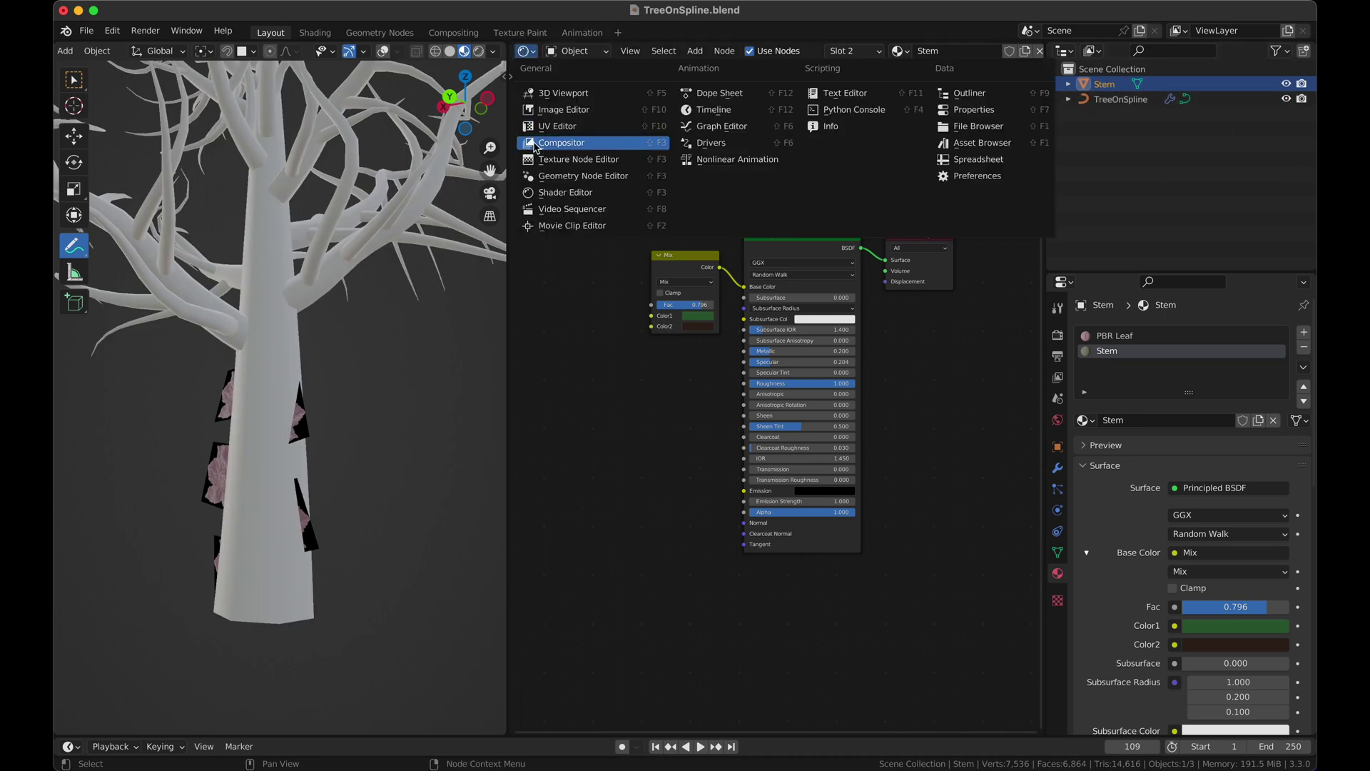
click(546, 176)
scroll(352, 428, left, 5)
scroll(351, 428, down, 3)
scroll(352, 428, left, 5)
scroll(352, 428, down, 3)
key(ctrl+s)
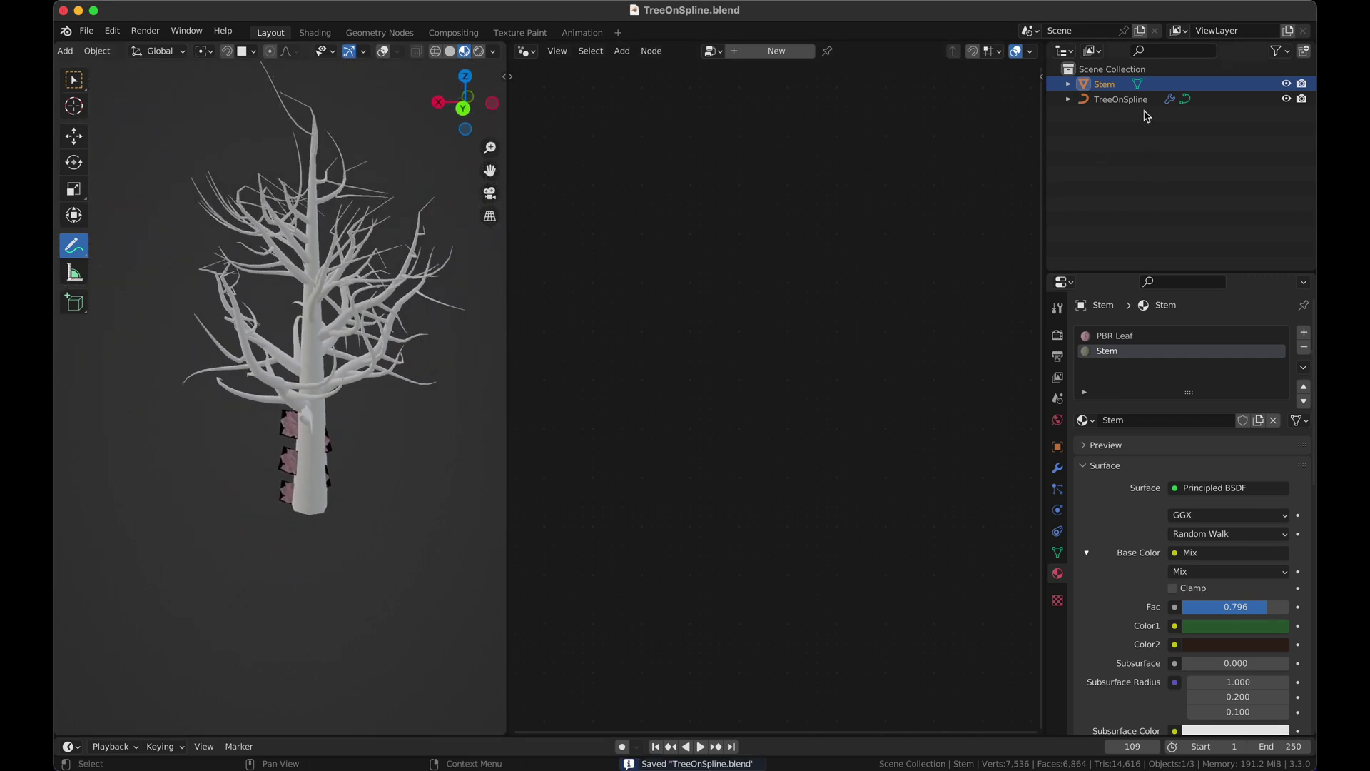
Insert a Resample Curve on the level 2 branch link, Length 0.2 m, exposed as a group input
click(1144, 102)
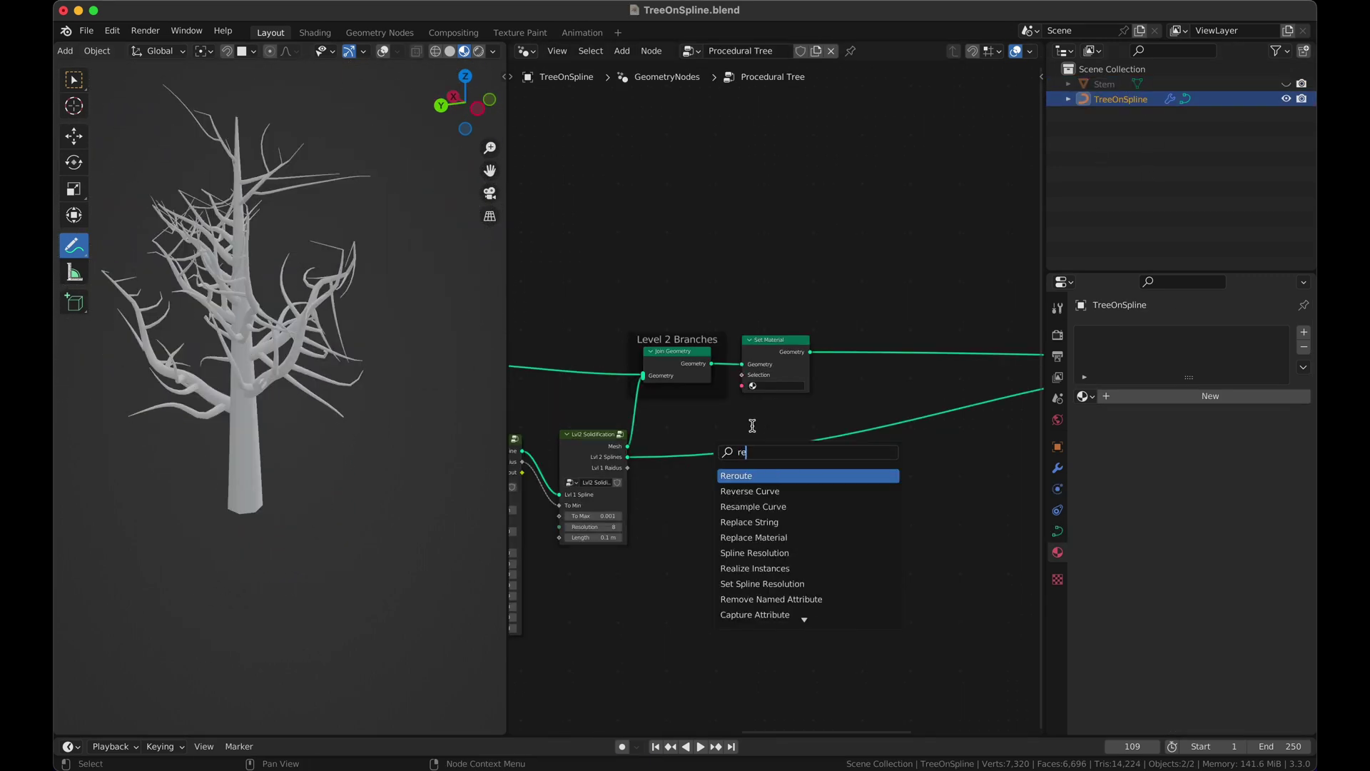
text(resample)
key(Return)
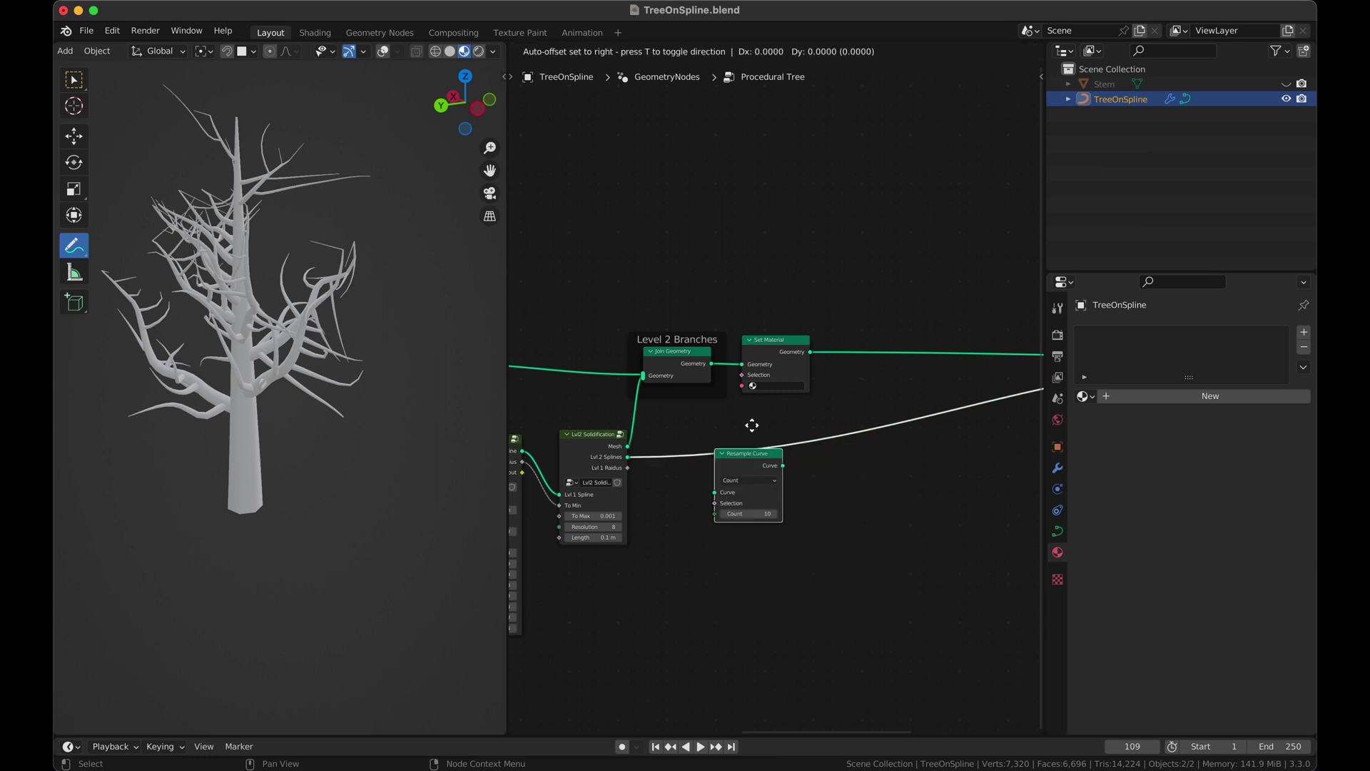
click(754, 407)
click(748, 457)
click(746, 481)
click(744, 489)
text(0.2)
key(Return)
drag(714, 491, 818, 609)
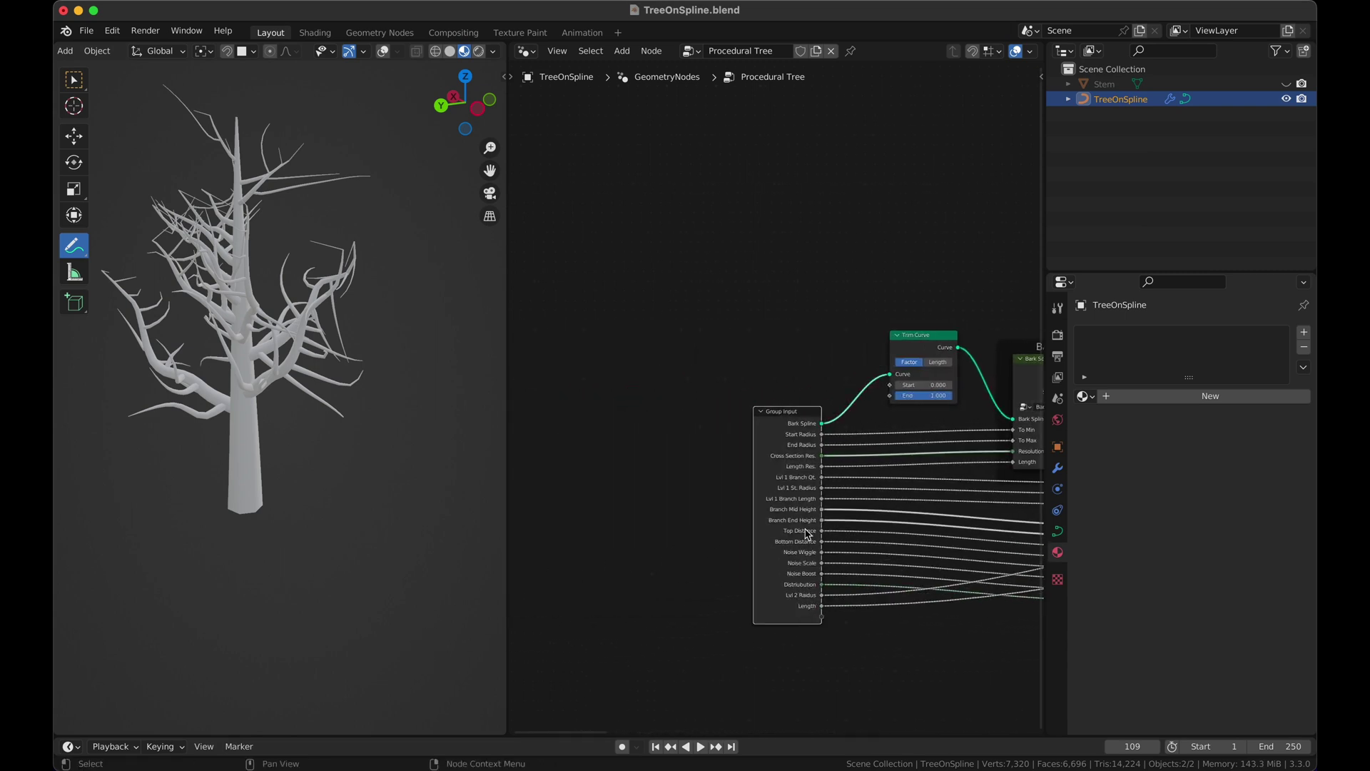
Rename the new group input to Leaf Density in the sidebar's Group tab
key(n)
double_click(933, 161)
text(Leaf Desn)
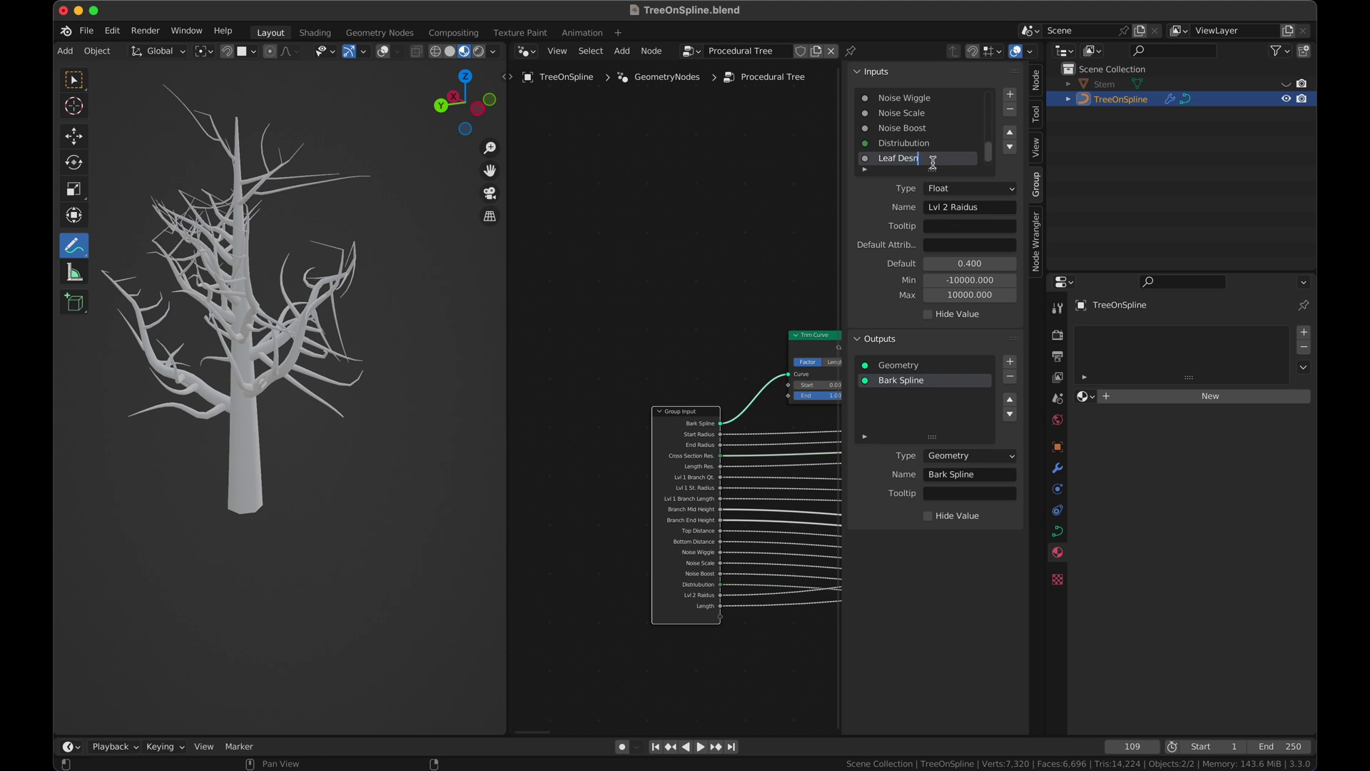
Rearrange the Resample Curve and Instance on Points nodes, nudging Instance on Points right
middle_drag(805, 331, 734, 330)
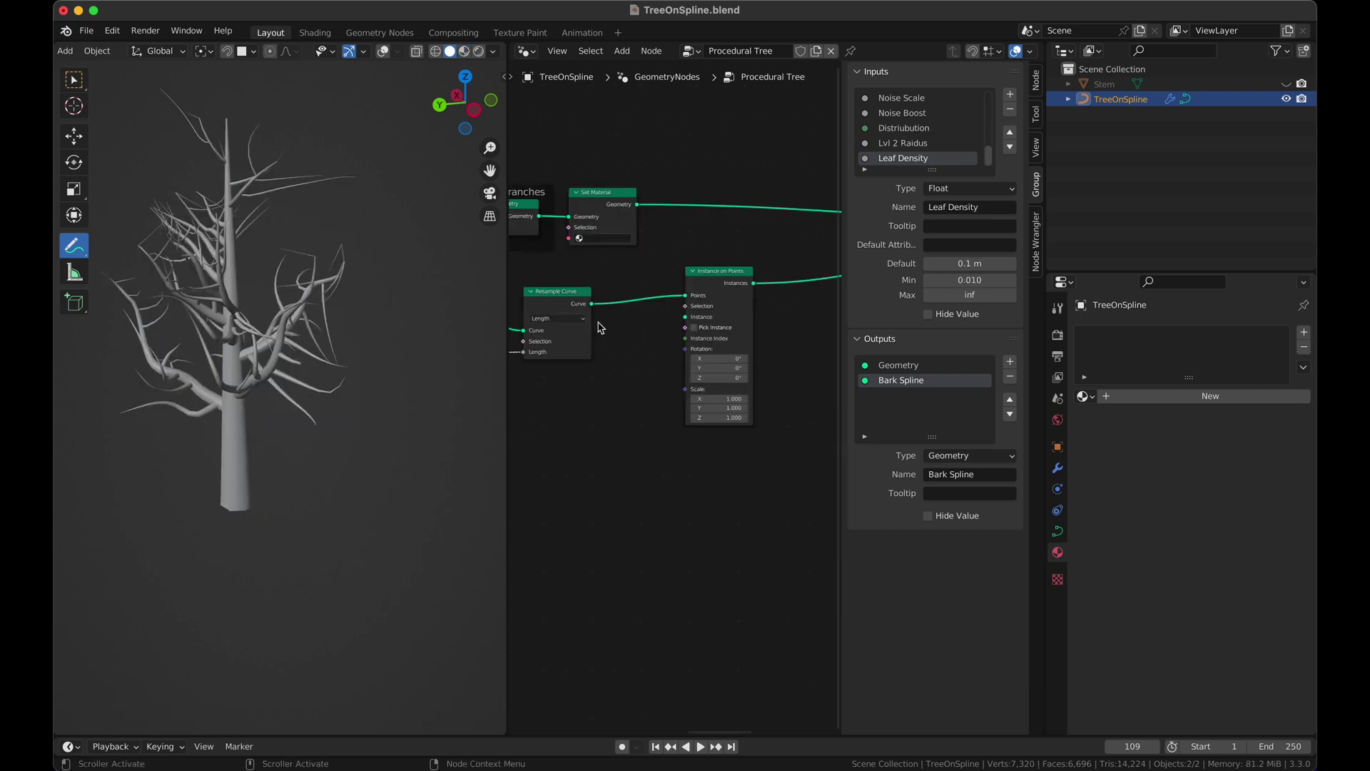
drag(713, 294, 749, 298)
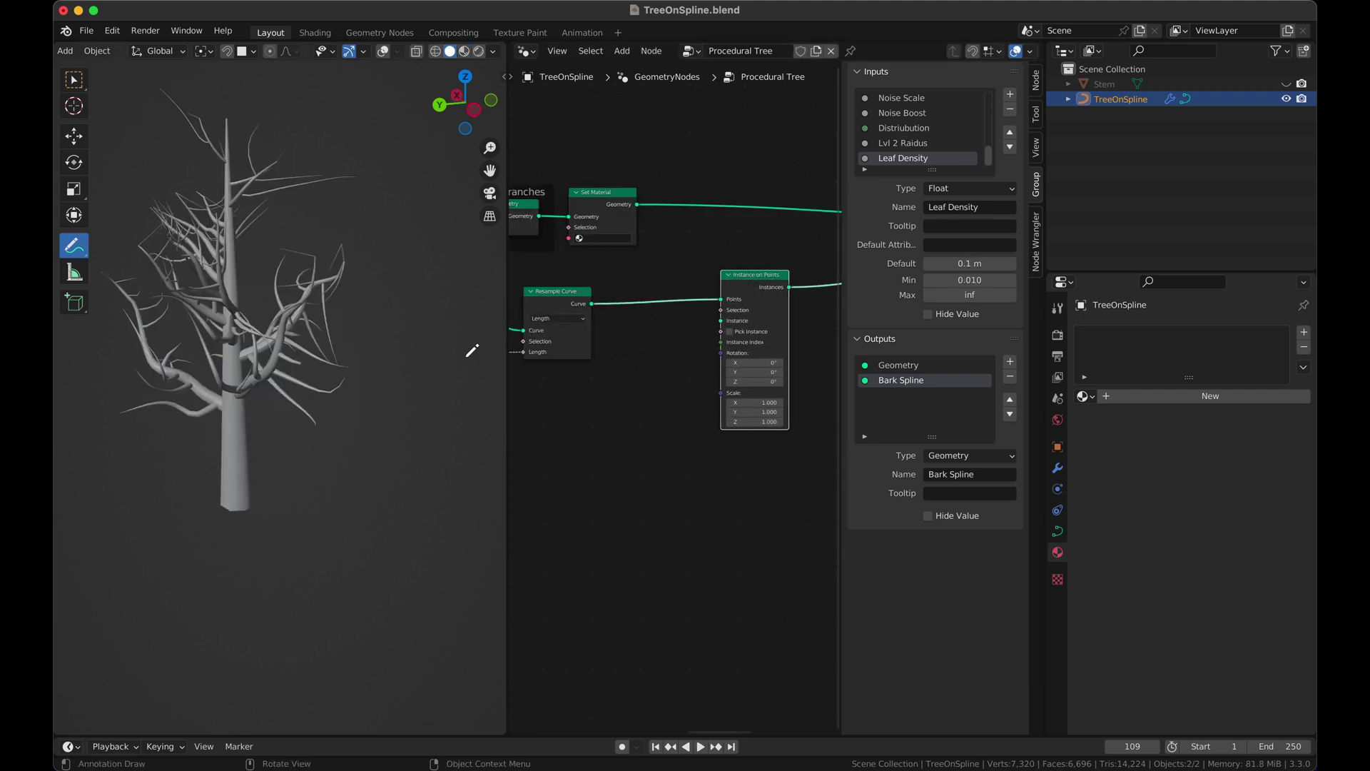
scroll(473, 350, right, 5)
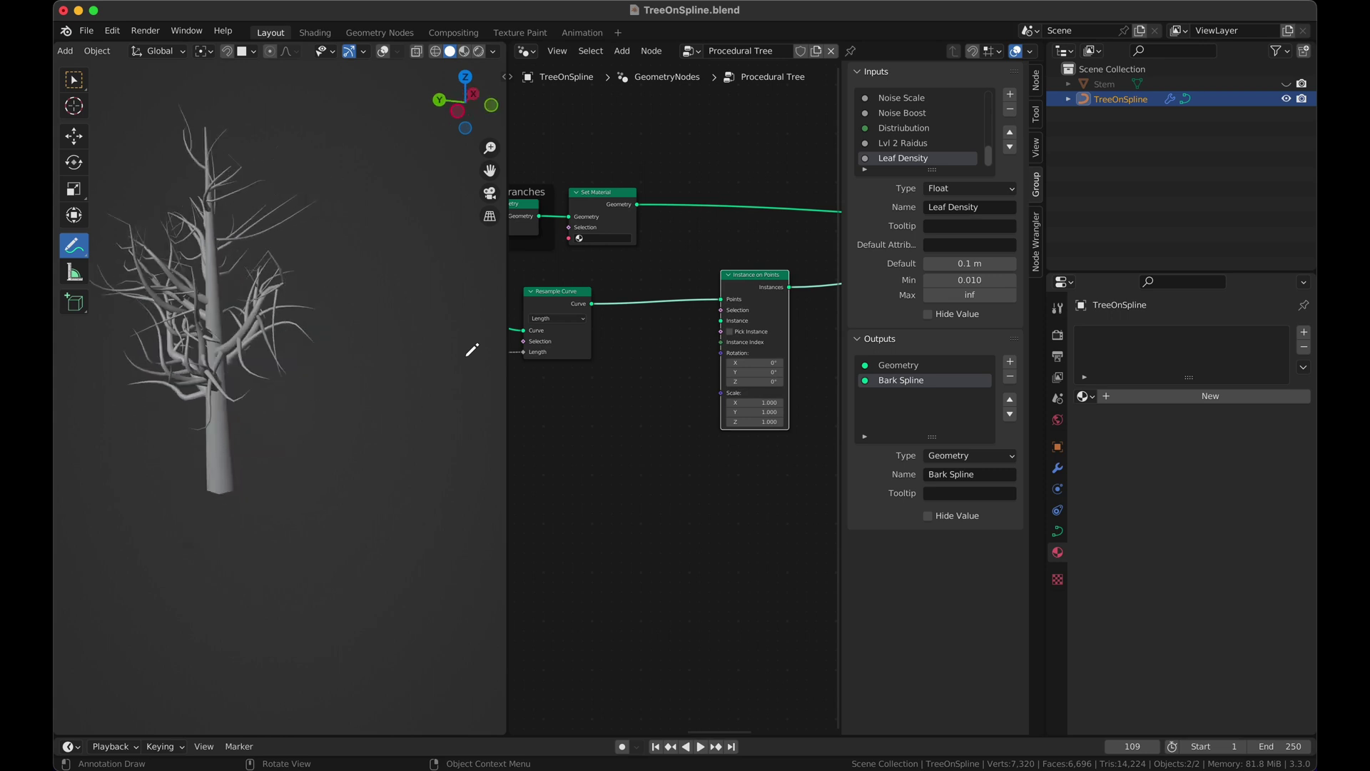
scroll(471, 349, right, 8)
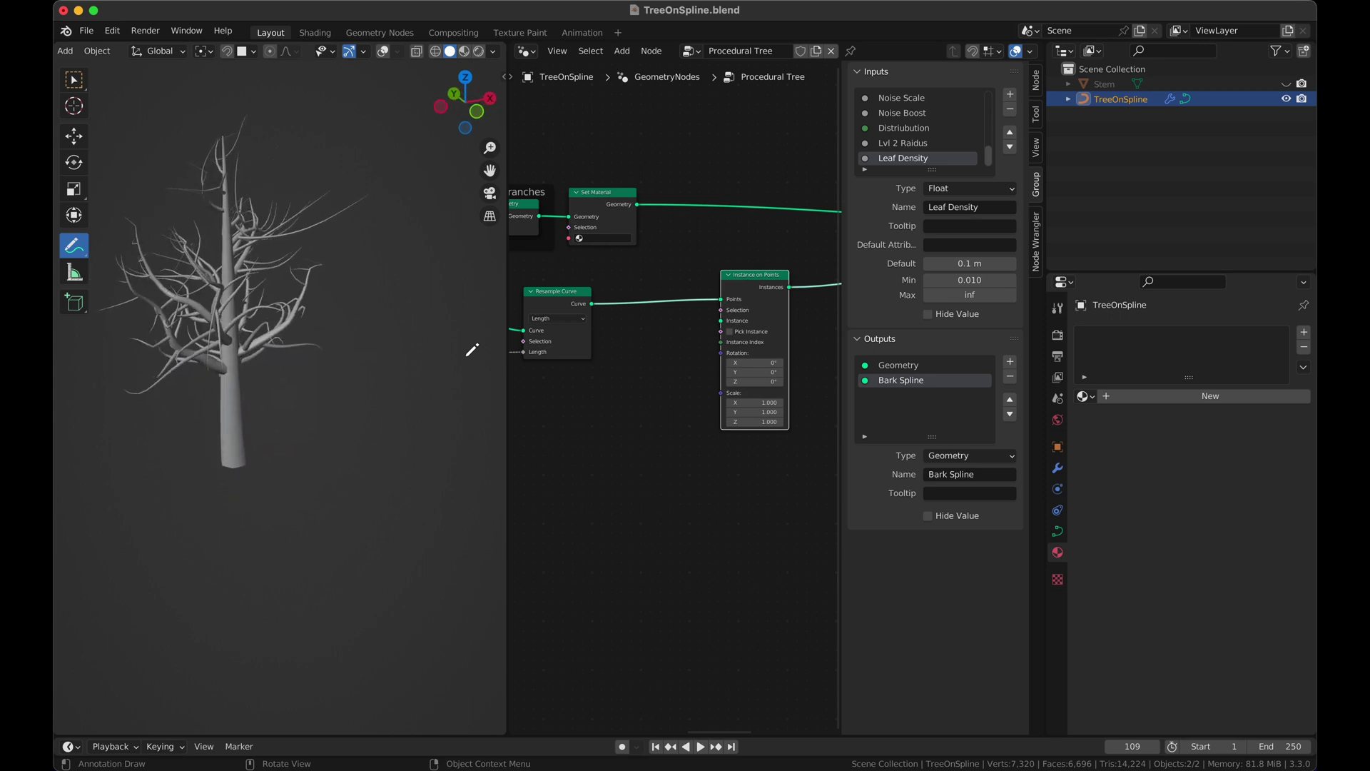
scroll(472, 349, right, 3)
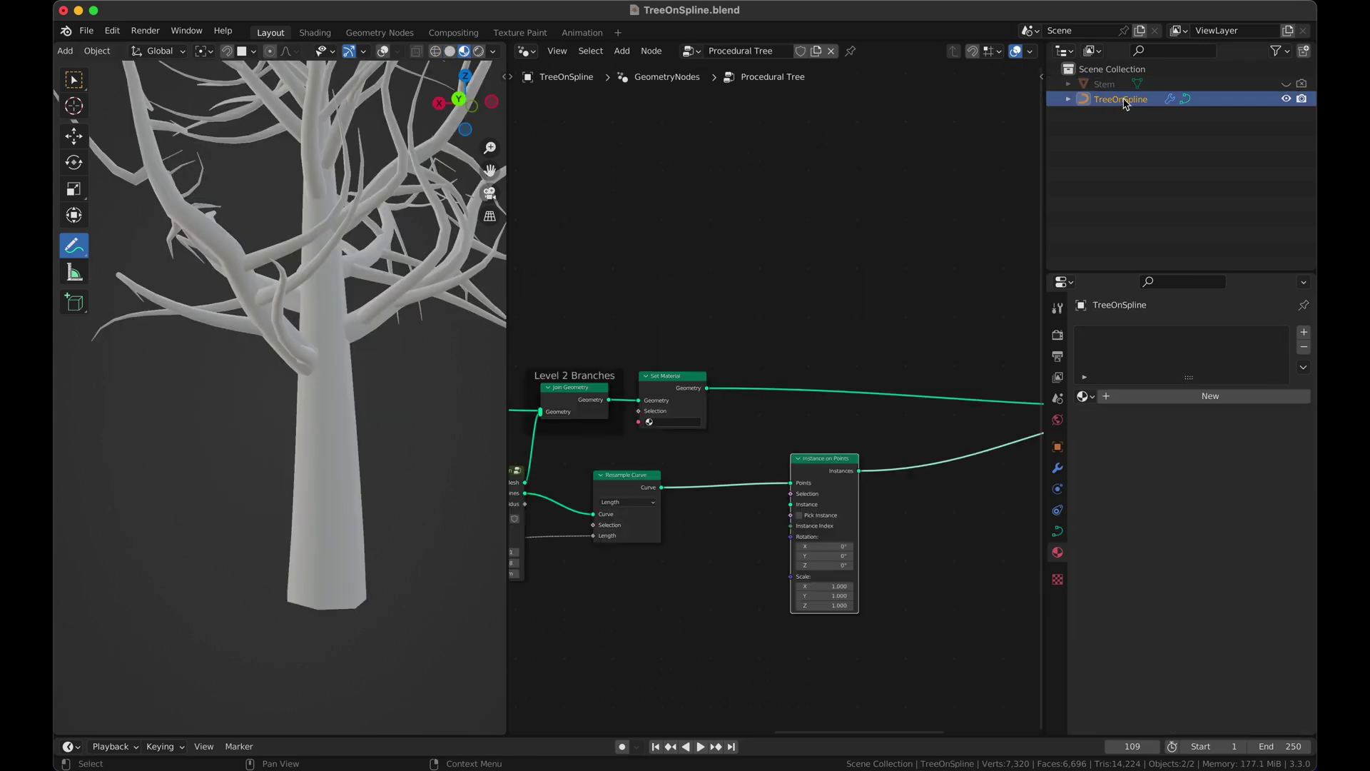
Add the Stem object as an Object Info node supplying the instance geometry for Instance on Points
drag(1105, 85, 791, 504)
click(647, 565)
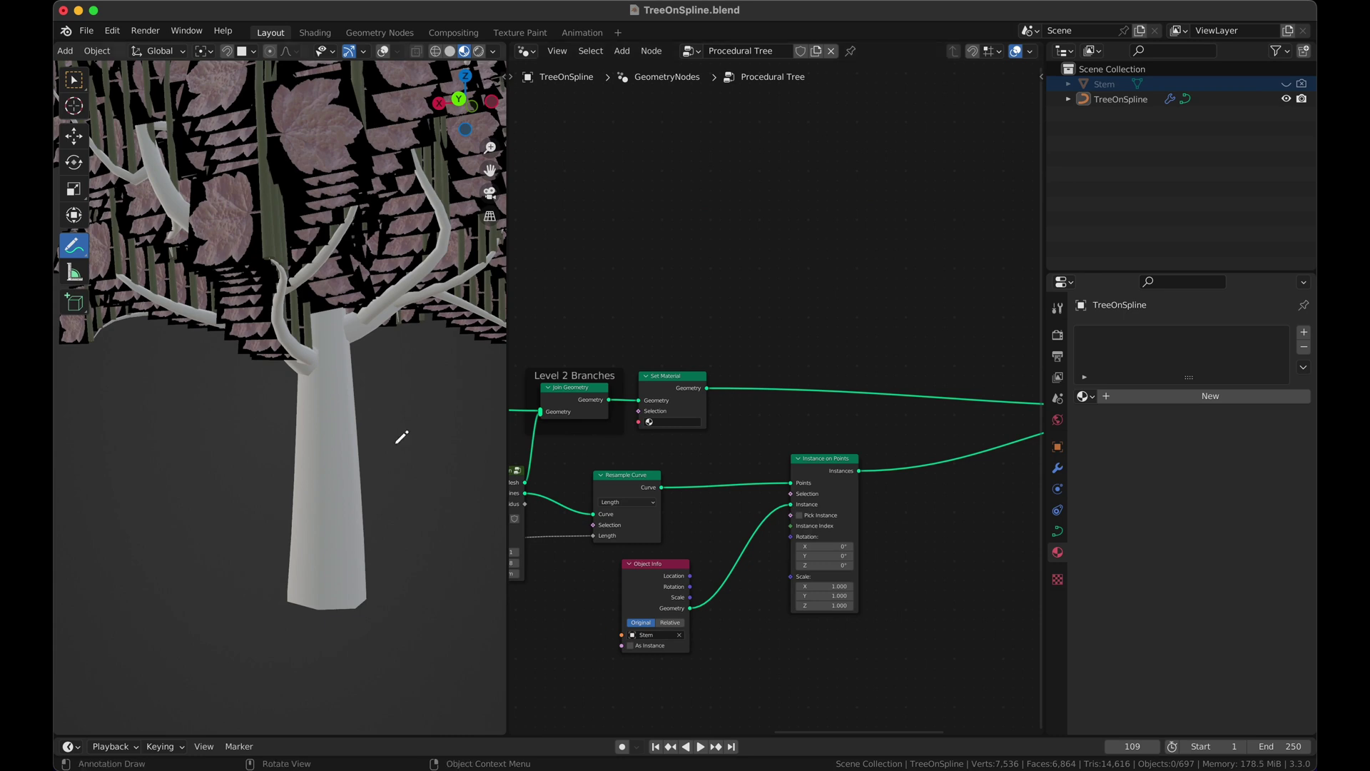
scroll(389, 424, up, 10)
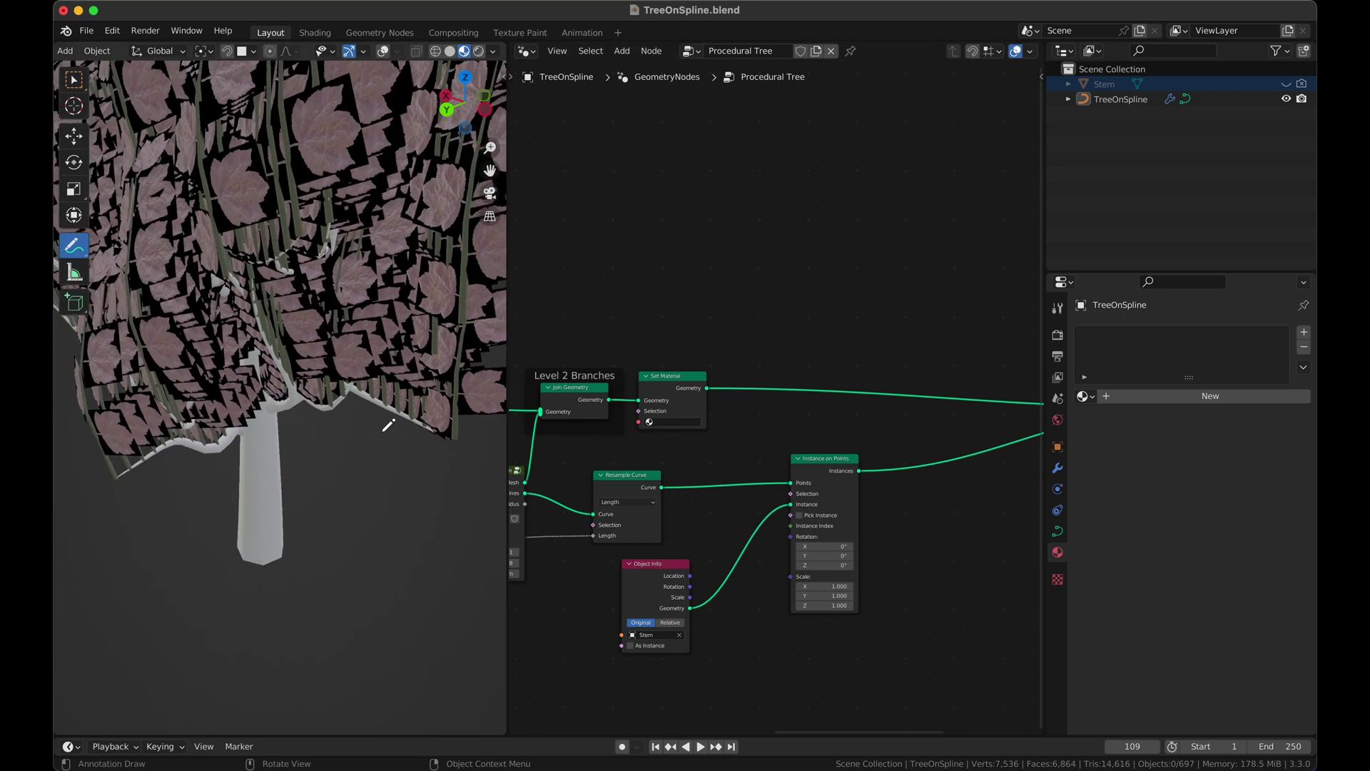
scroll(388, 426, left, 10)
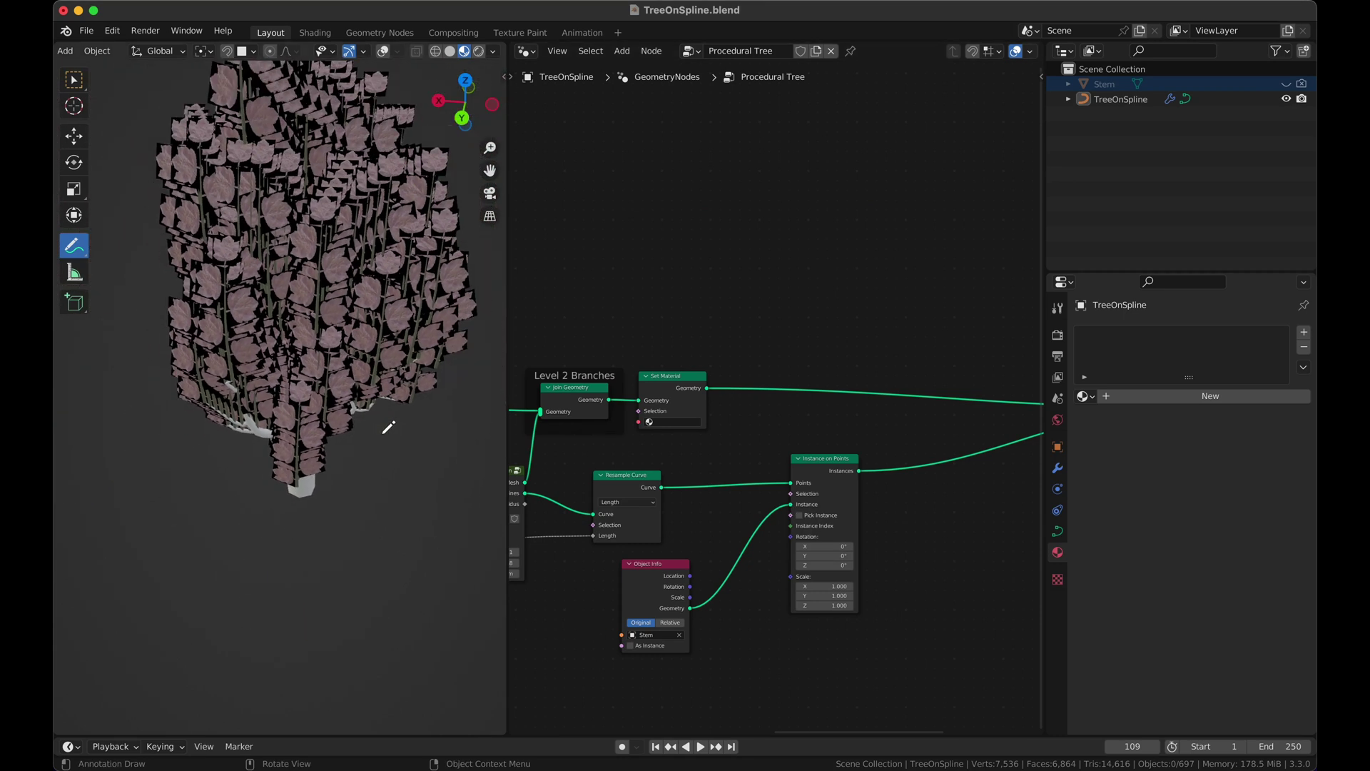
scroll(388, 427, left, 10)
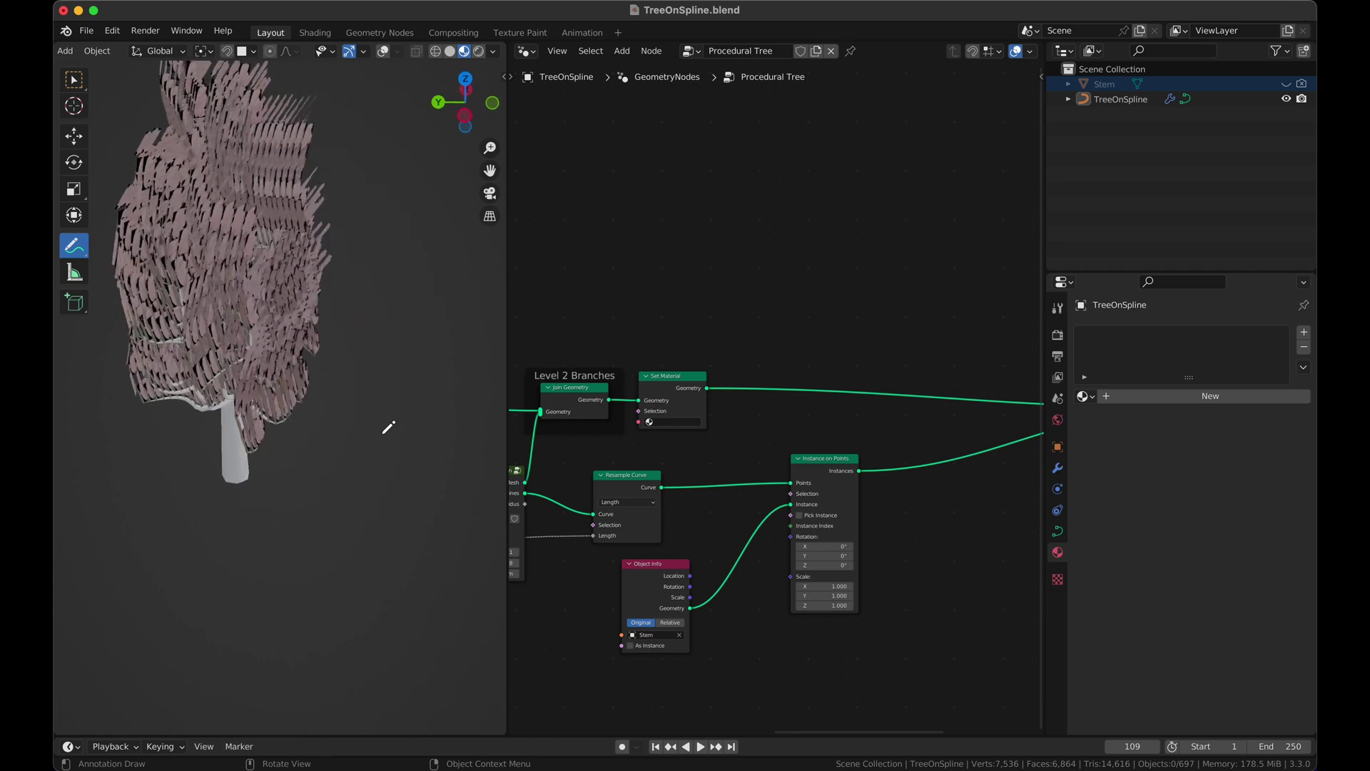
scroll(388, 427, left, 8)
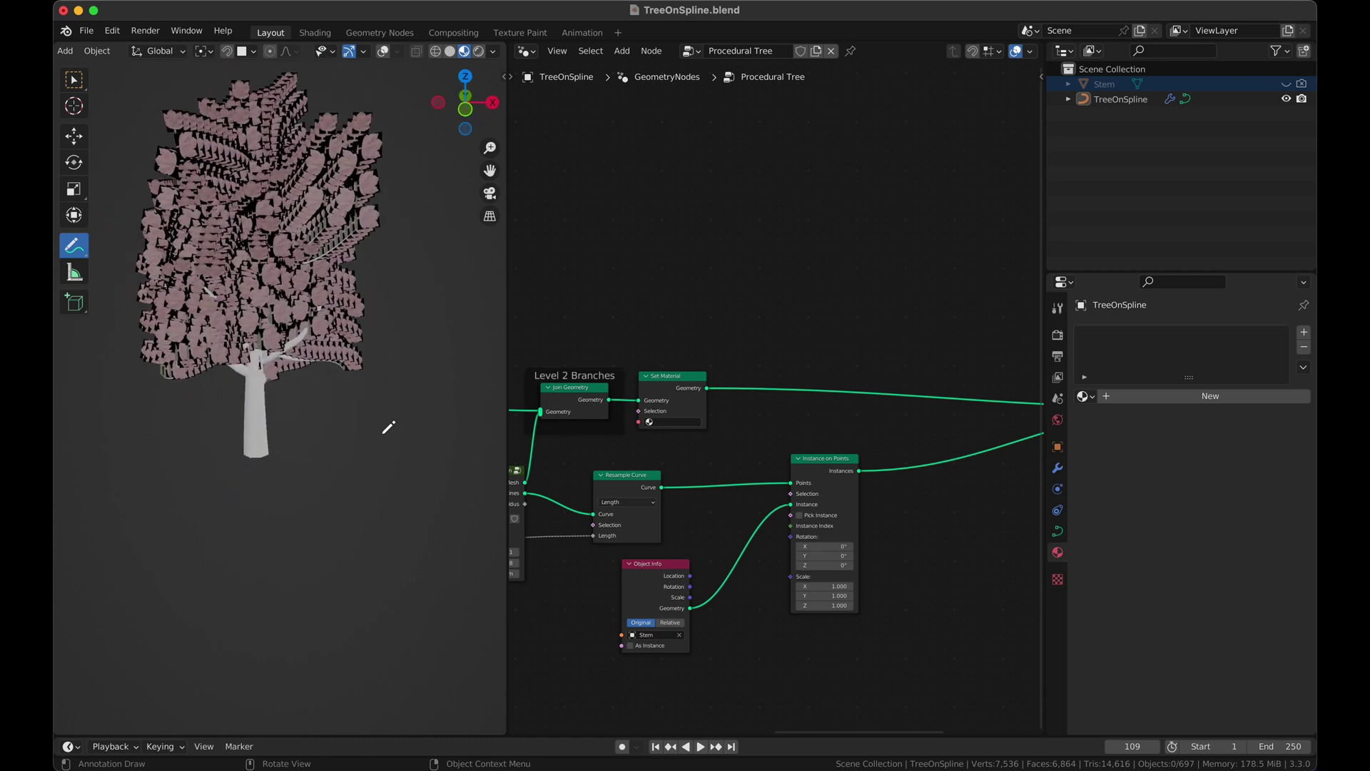
scroll(388, 427, left, 3)
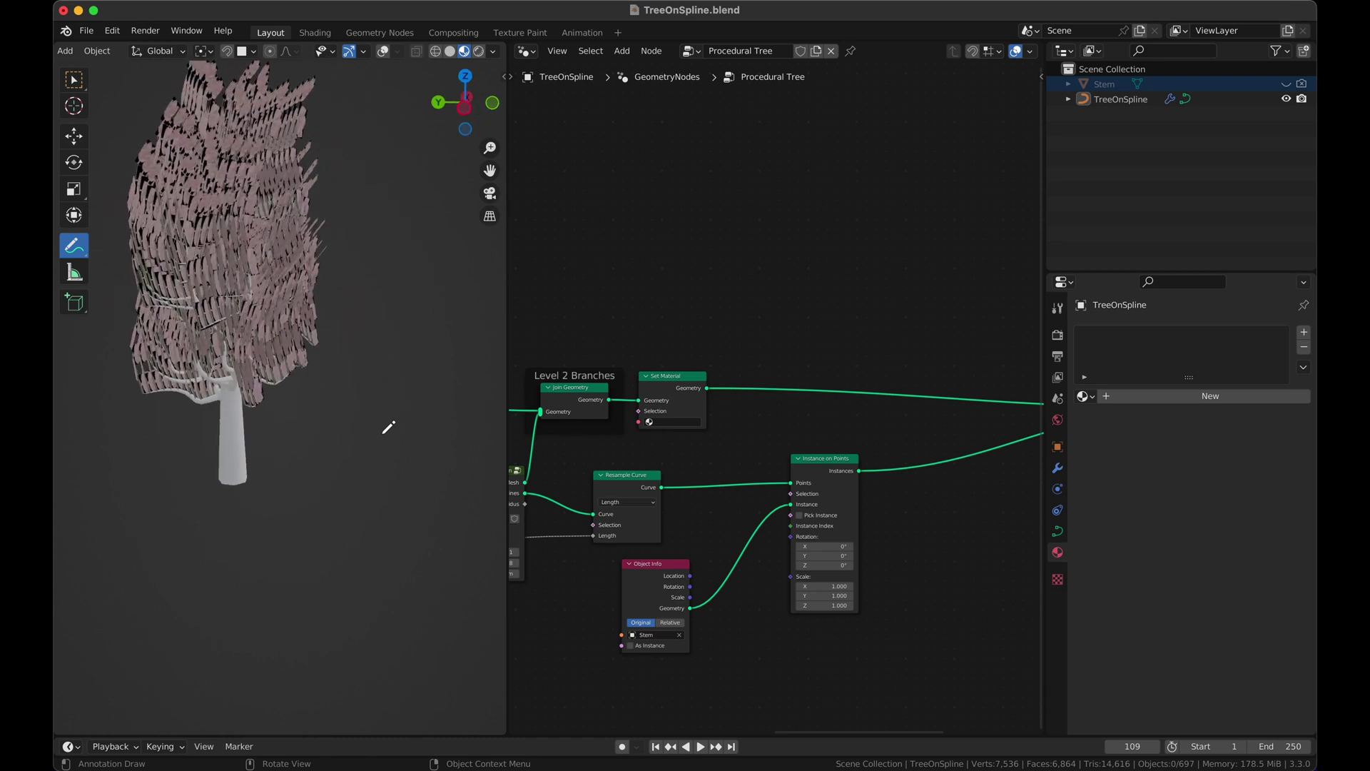
scroll(776, 580, left, 5)
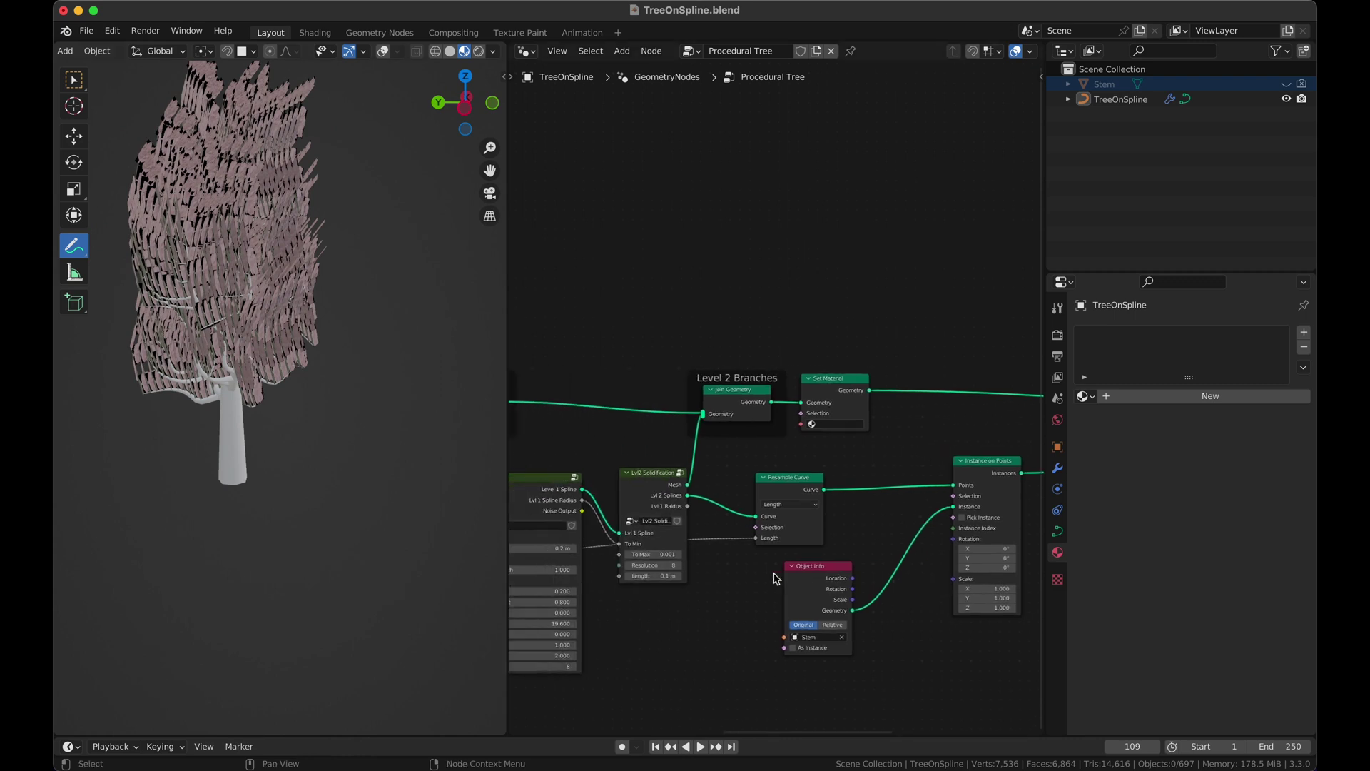
In the modifier's inputs, step Leaf Density up and then enter 0.3 m
click(1057, 468)
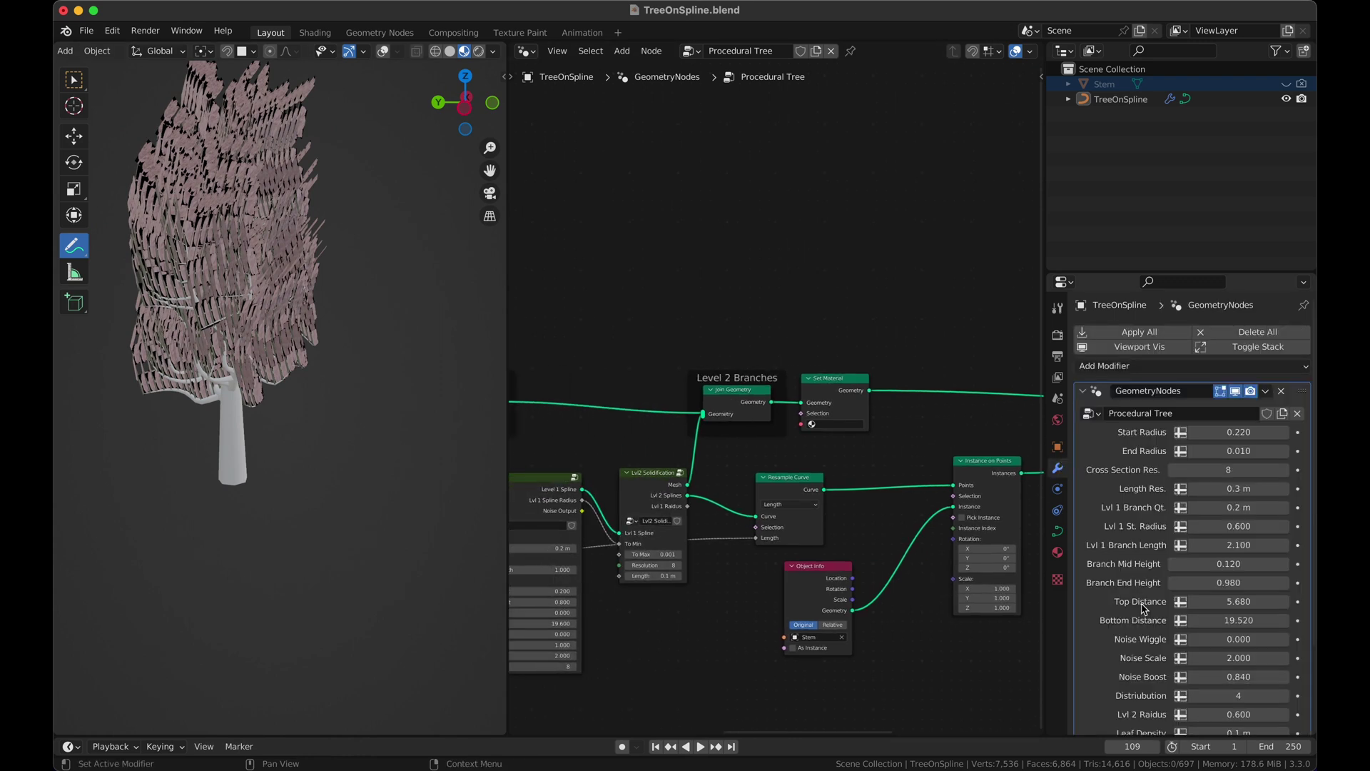
scroll(1144, 608, down, 3)
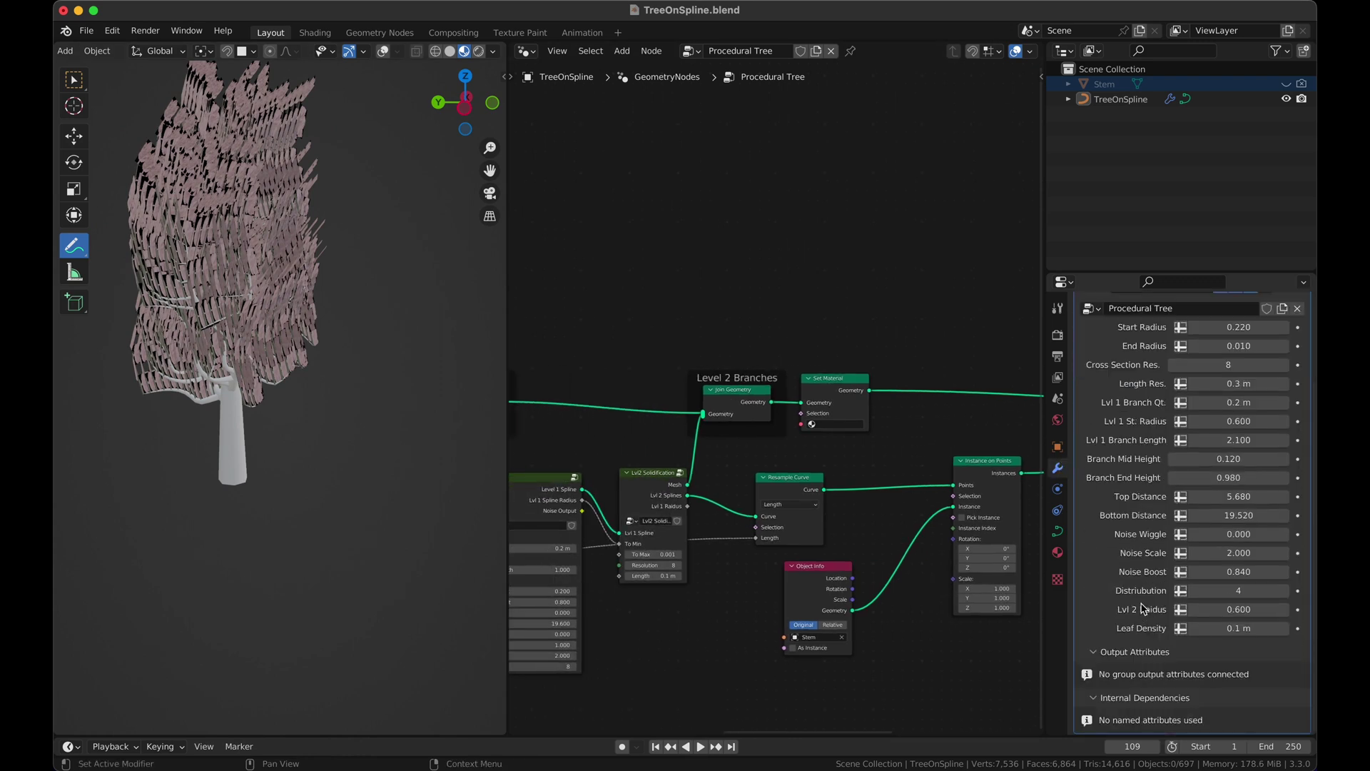
click(1285, 629)
click(1287, 632)
click(1286, 632)
click(1287, 631)
click(1286, 631)
click(1287, 632)
click(1287, 632)
click(1287, 631)
click(1287, 632)
click(1286, 629)
click(1254, 630)
text(0.3)
key(Return)
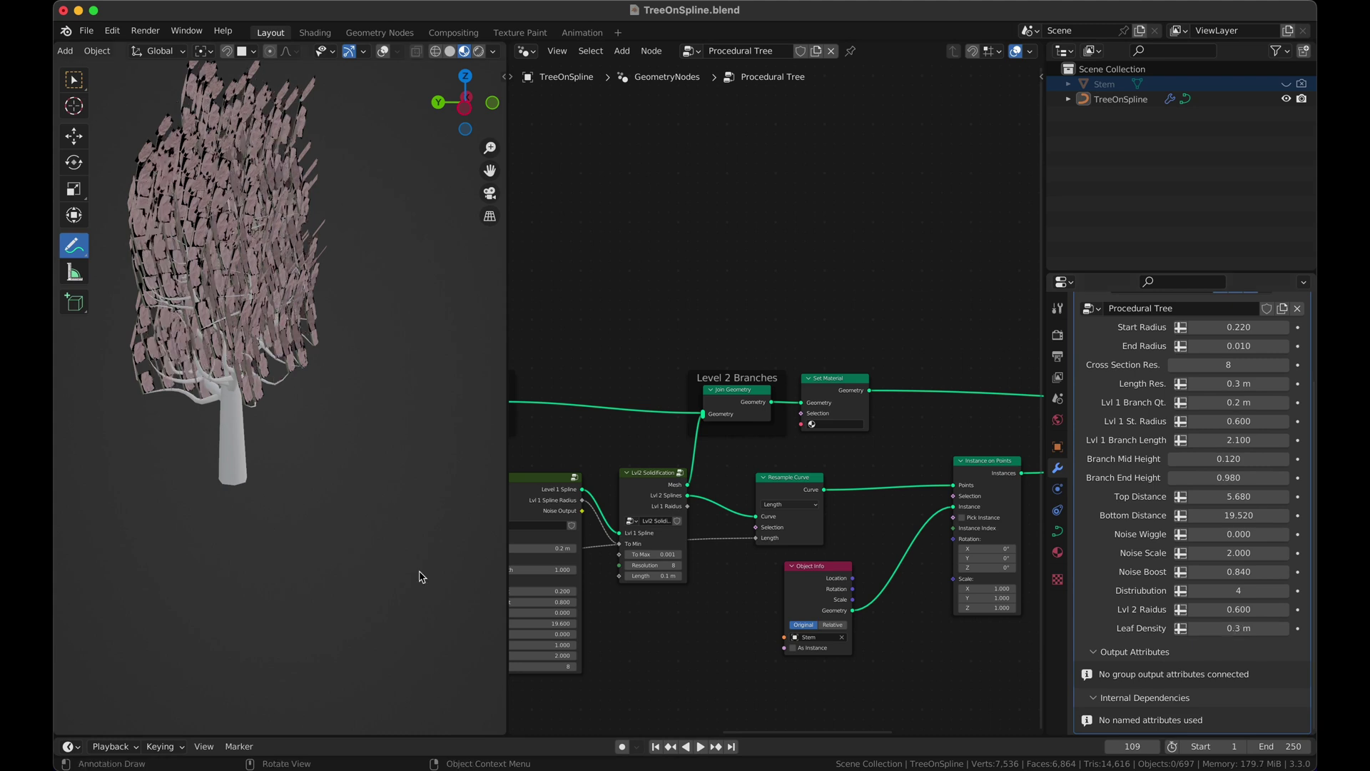
scroll(336, 501, up, 10)
scroll(336, 502, down, 10)
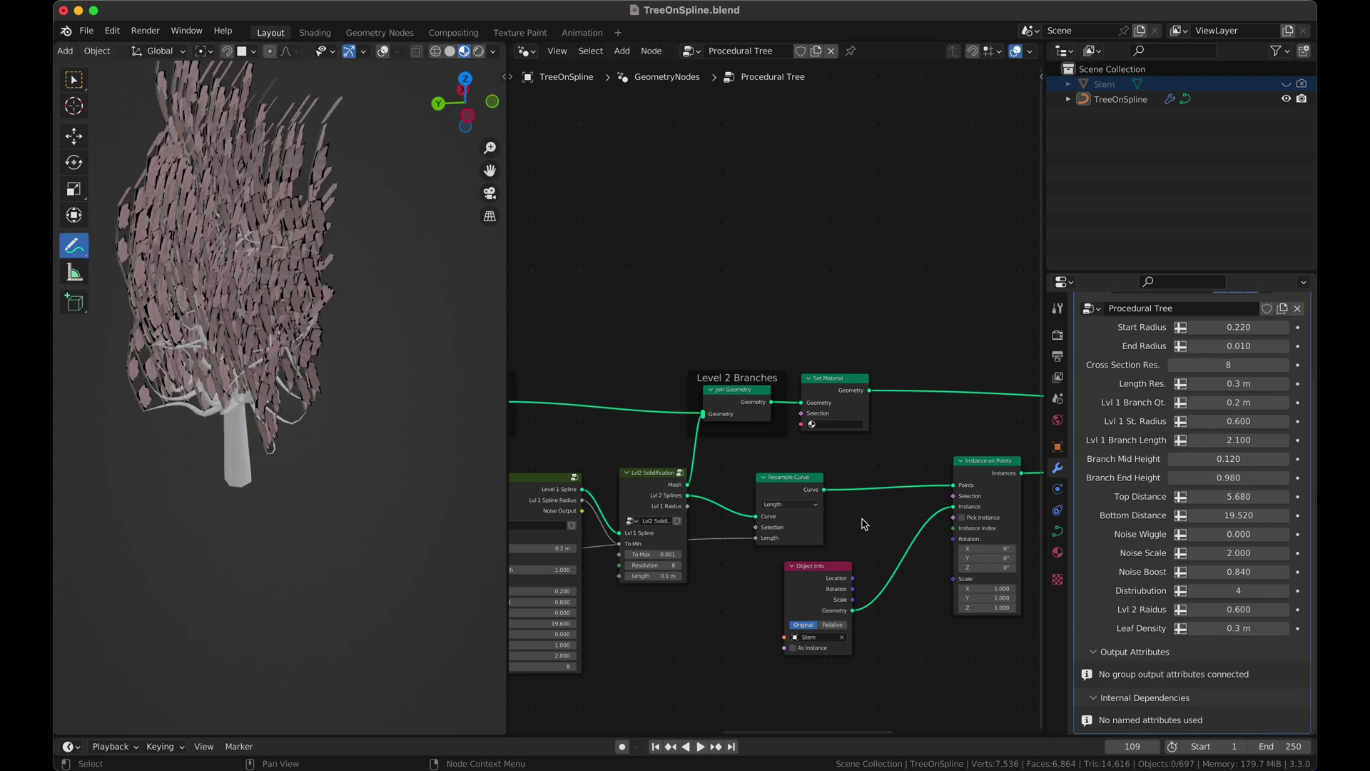
scroll(958, 584, down, 5)
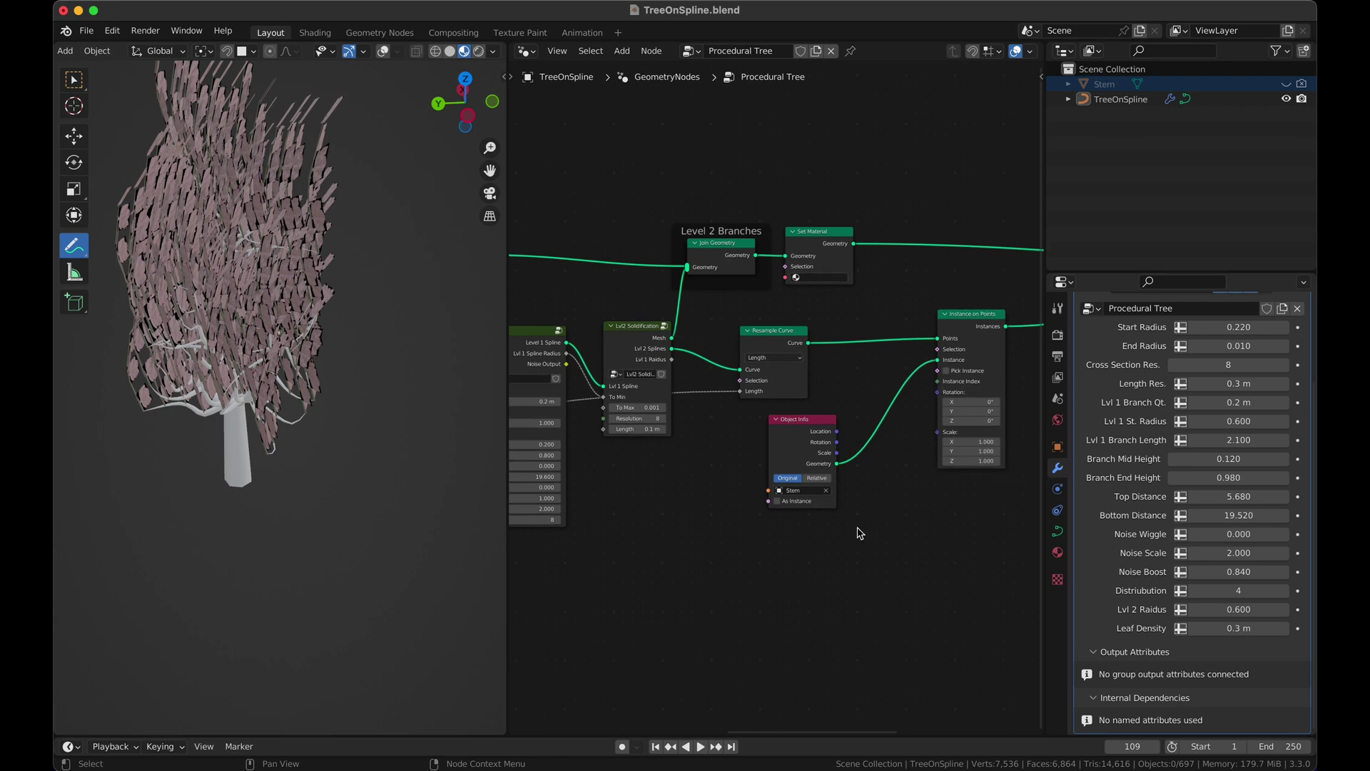
Add a Leaf Rotation node group and connect it to the Instance on Points rotation
drag(938, 432, 877, 598)
key(Escape)
key(shift+a)
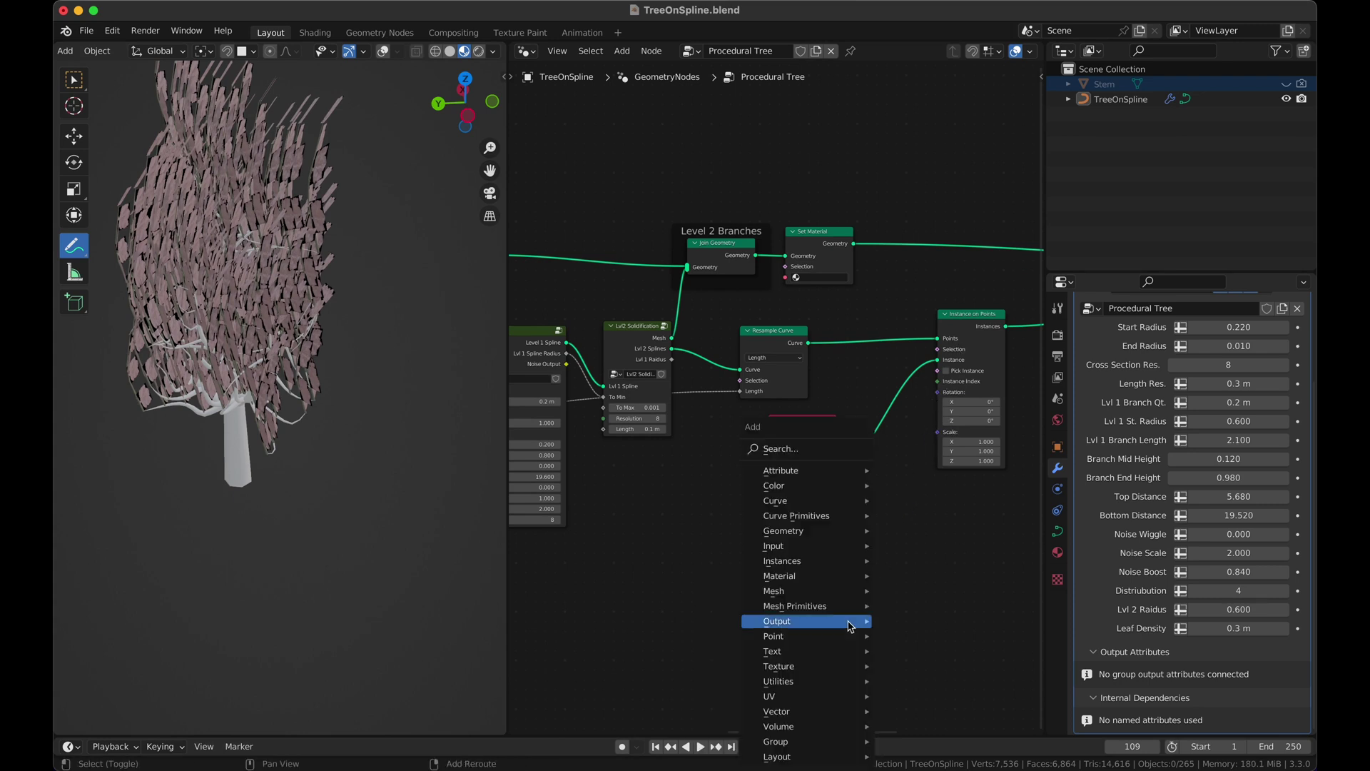
click(832, 448)
text(rotat)
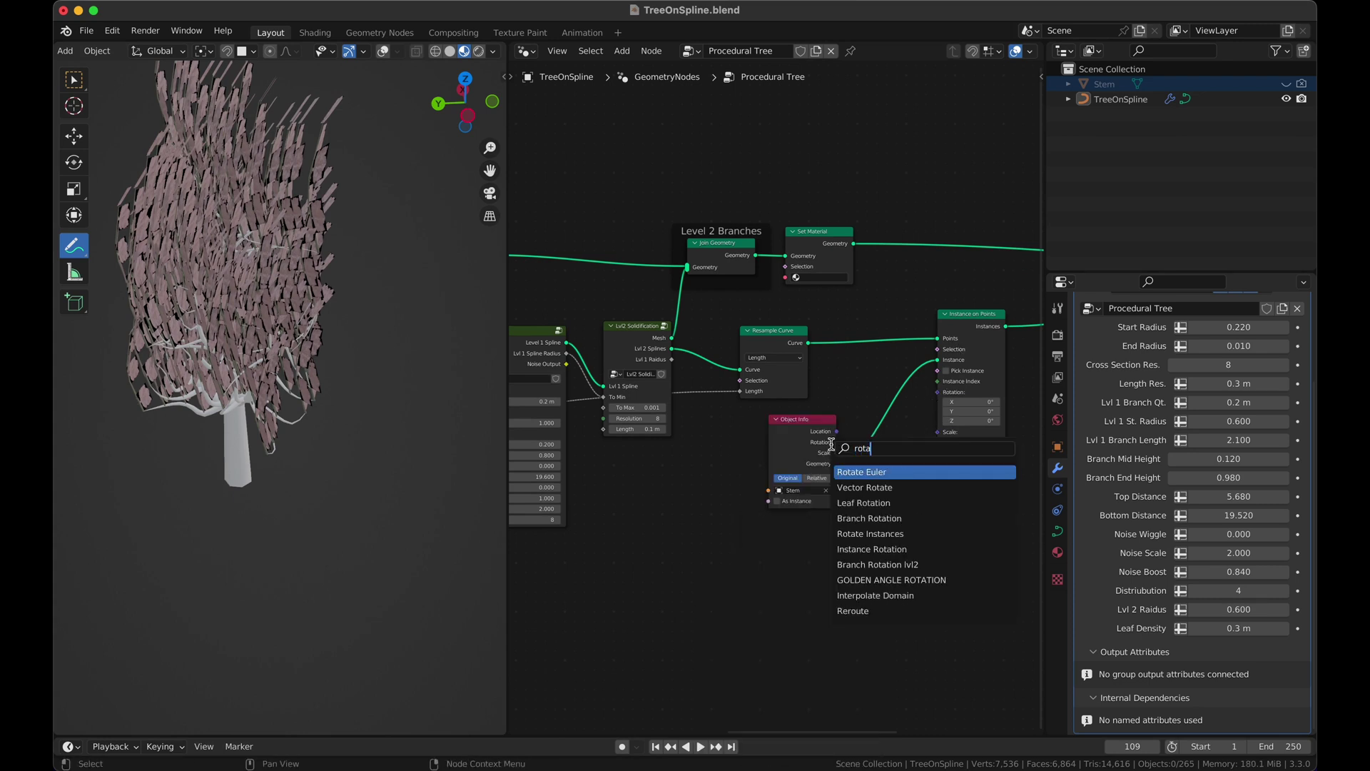
click(875, 503)
click(860, 414)
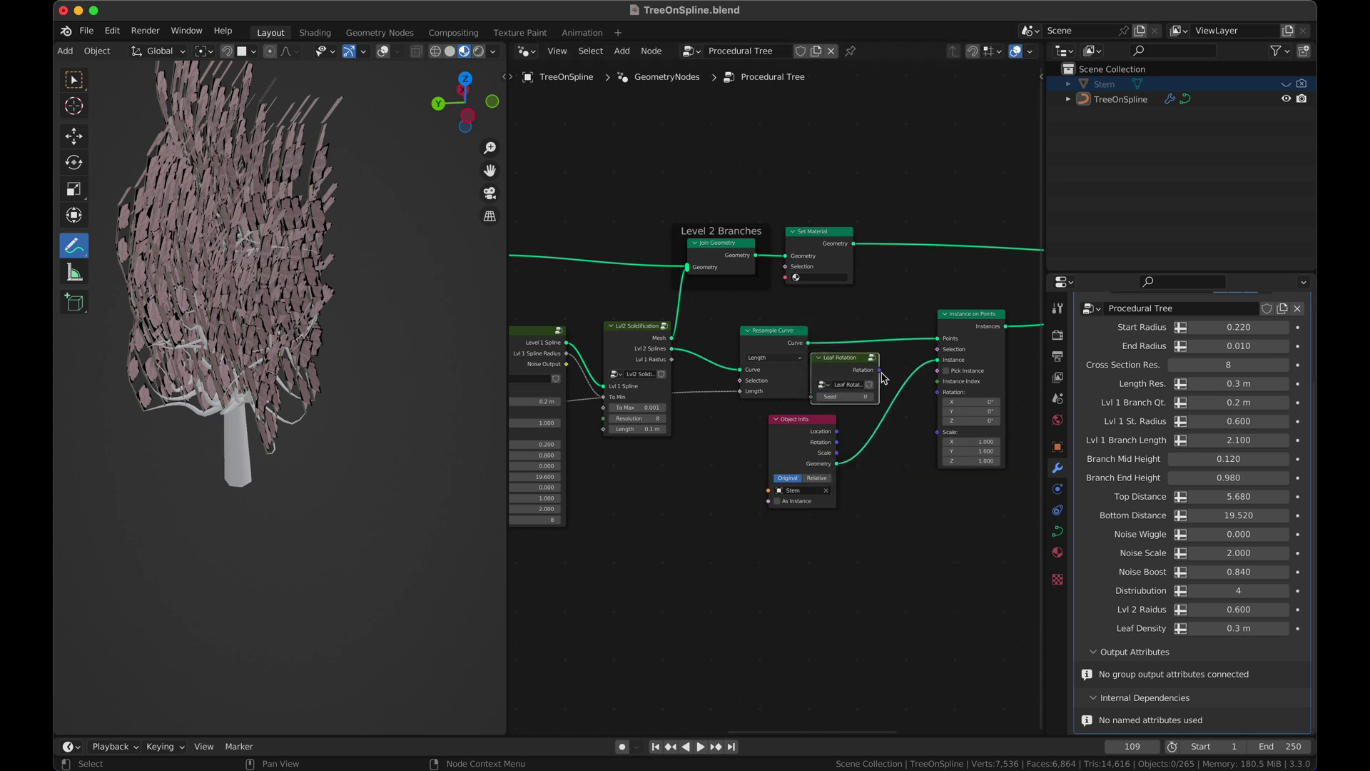
drag(879, 370, 938, 391)
Raise the Leaf Rotation seed to 2 to reshuffle the leaves
scroll(353, 452, left, 10)
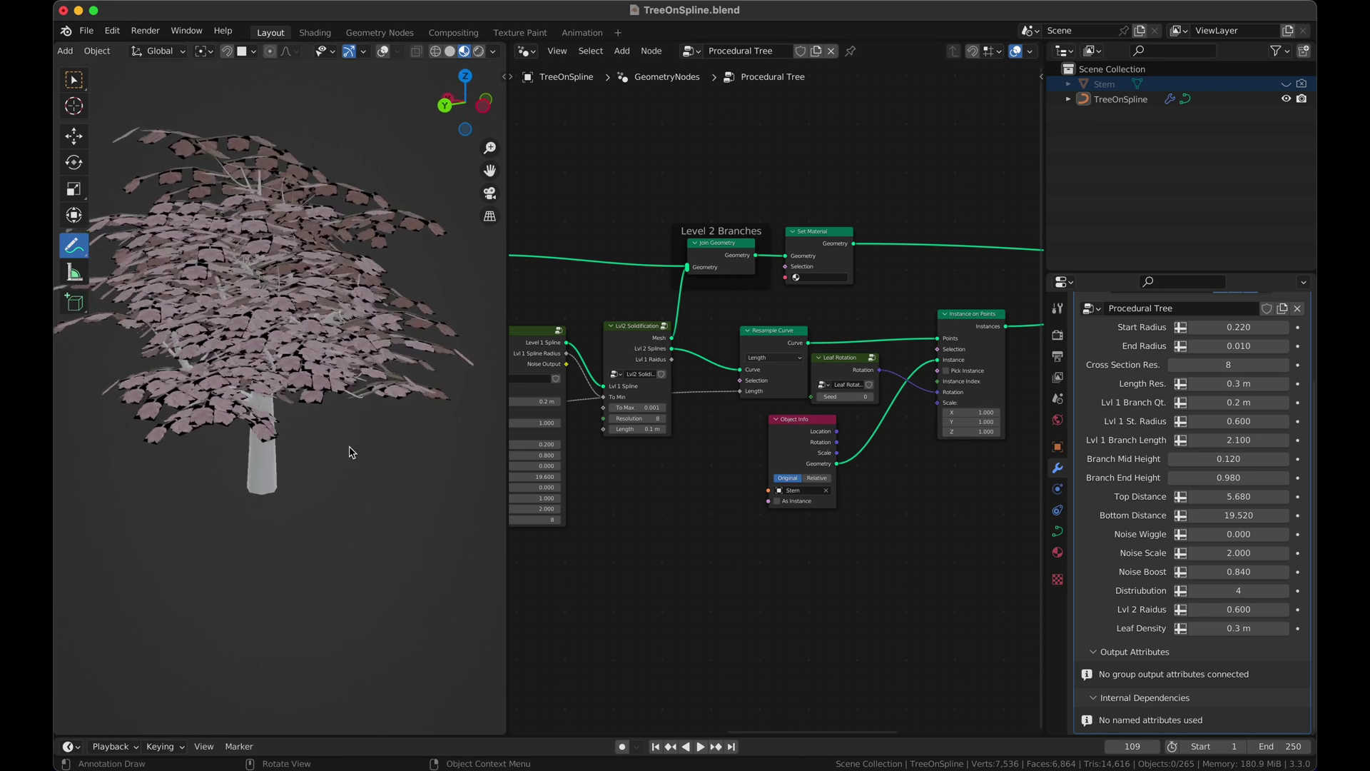
scroll(350, 451, left, 10)
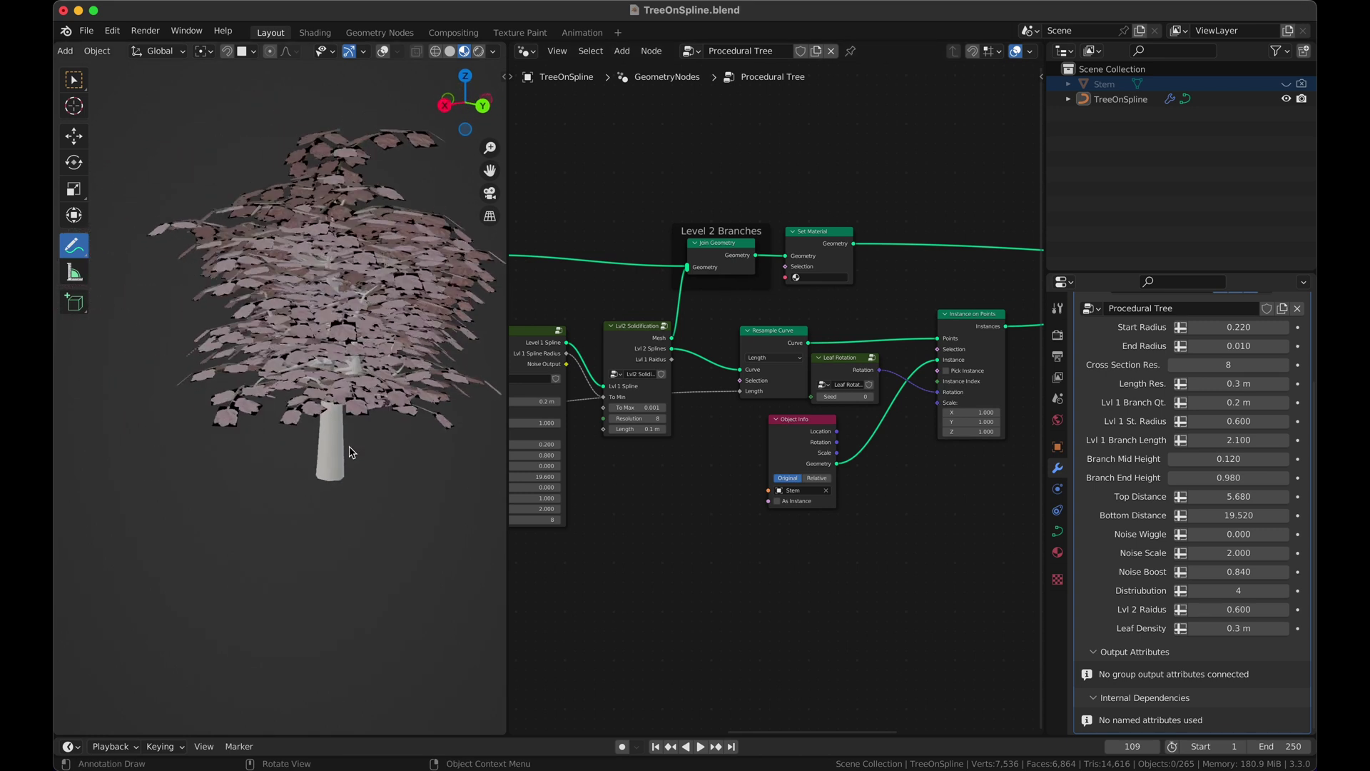
scroll(350, 451, up, 10)
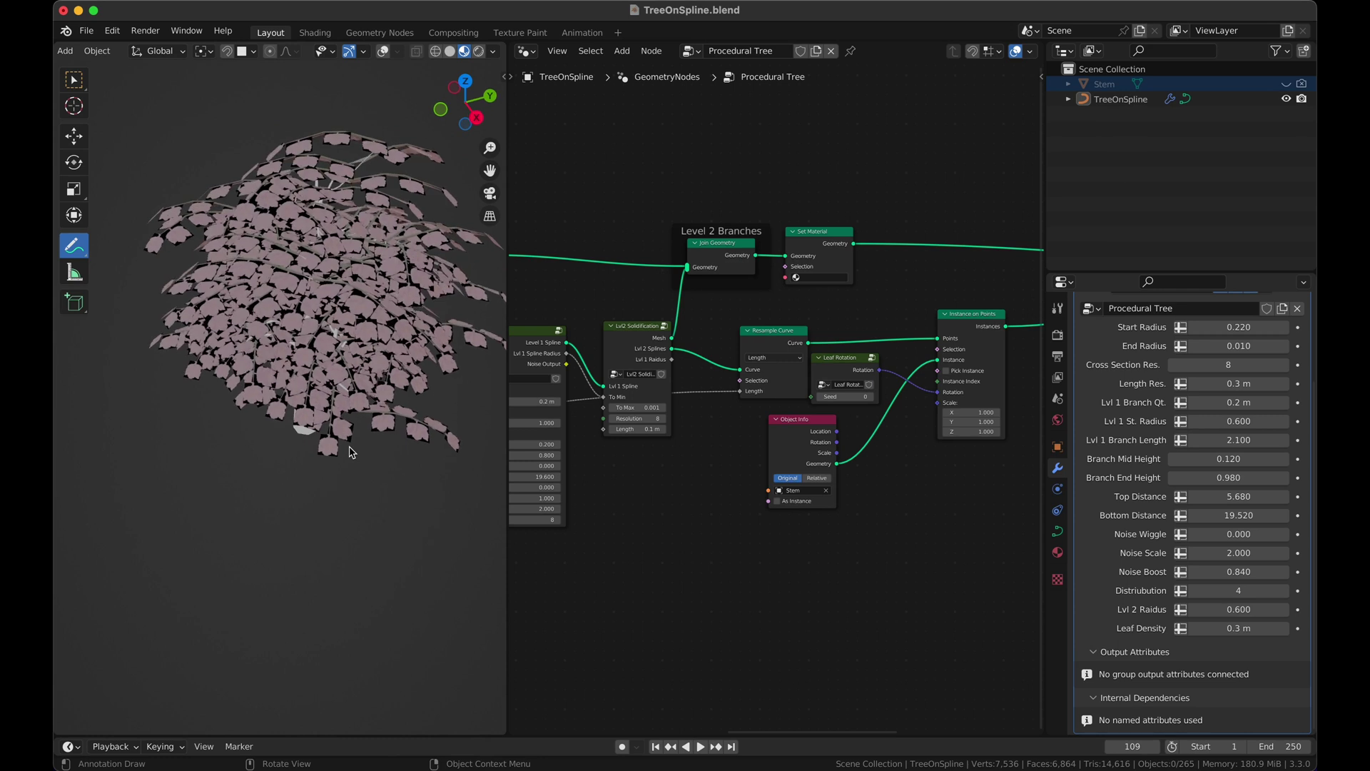
click(871, 397)
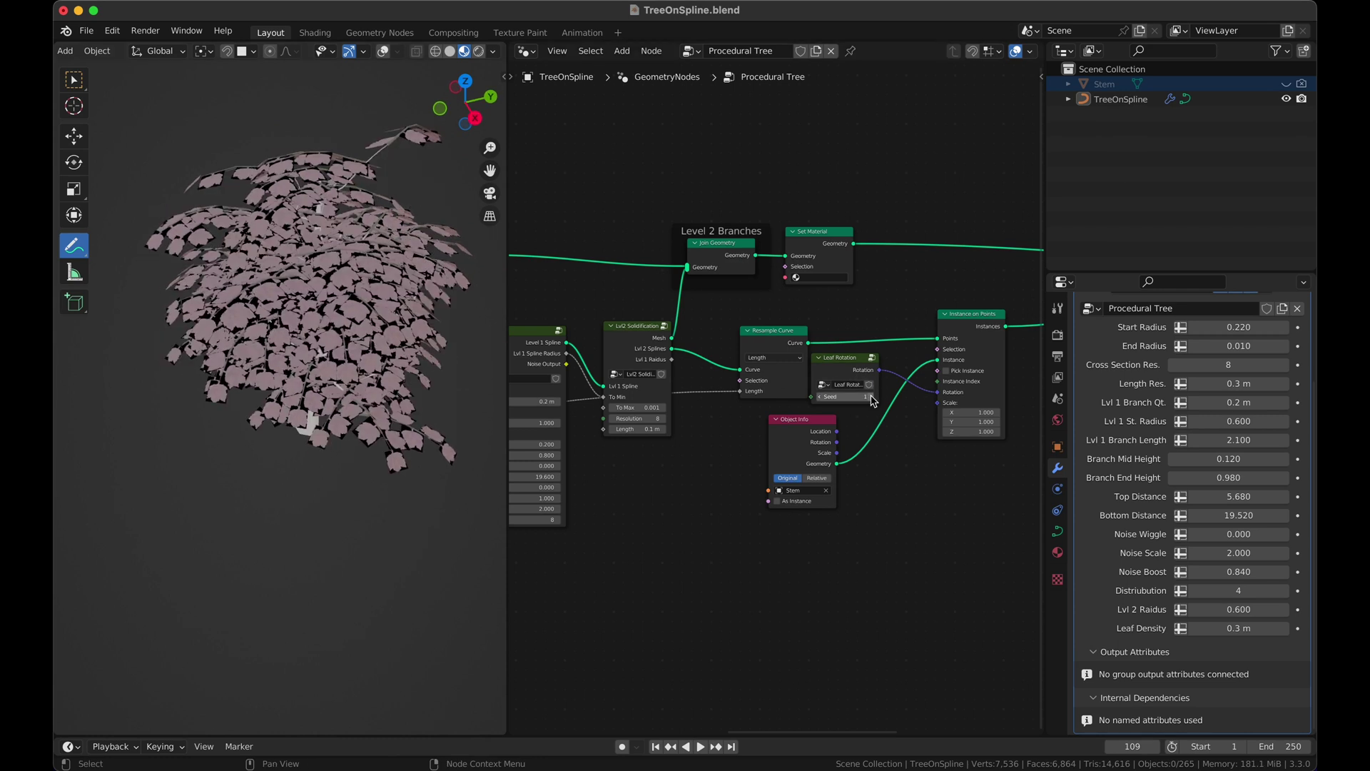
click(878, 403)
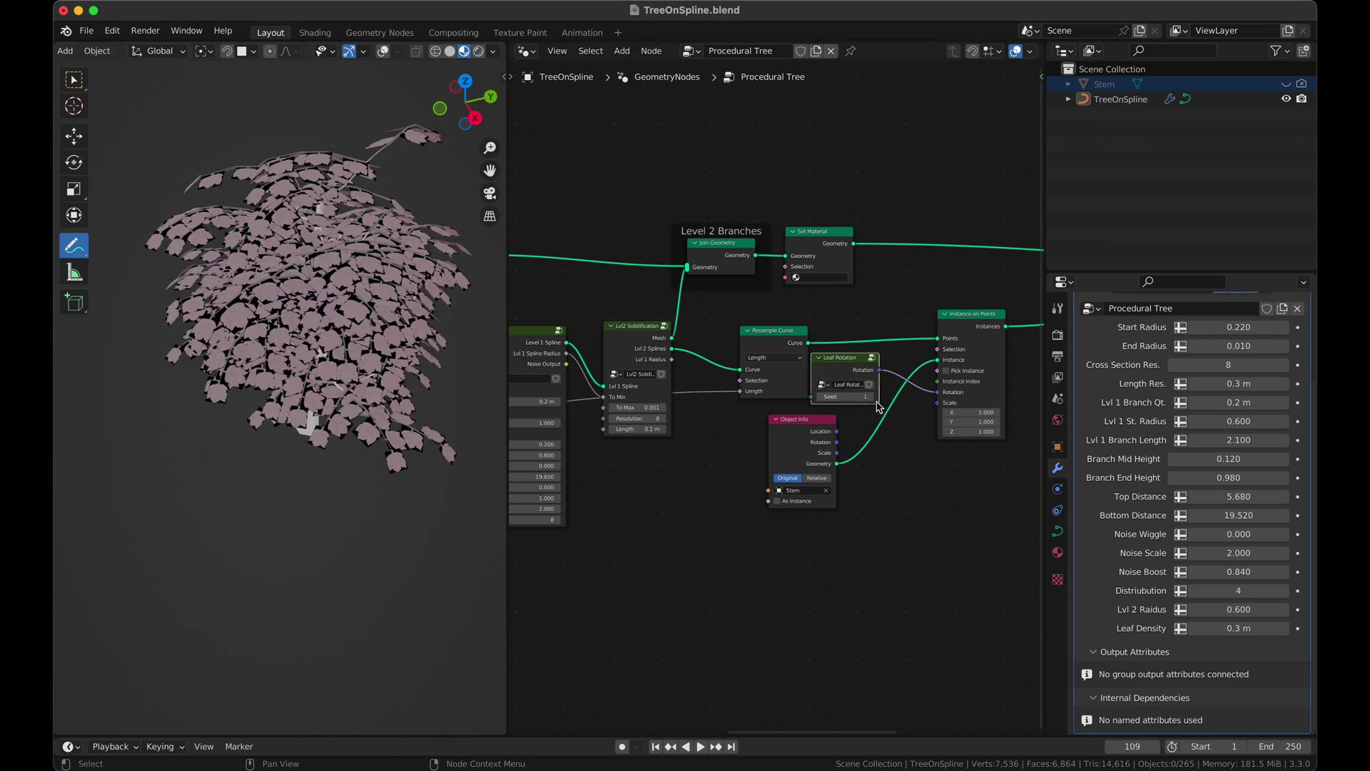
click(872, 398)
Confirm the seed of 2, reposition Leaf Rotation and Object Info, and collapse Object Info
double_click(872, 397)
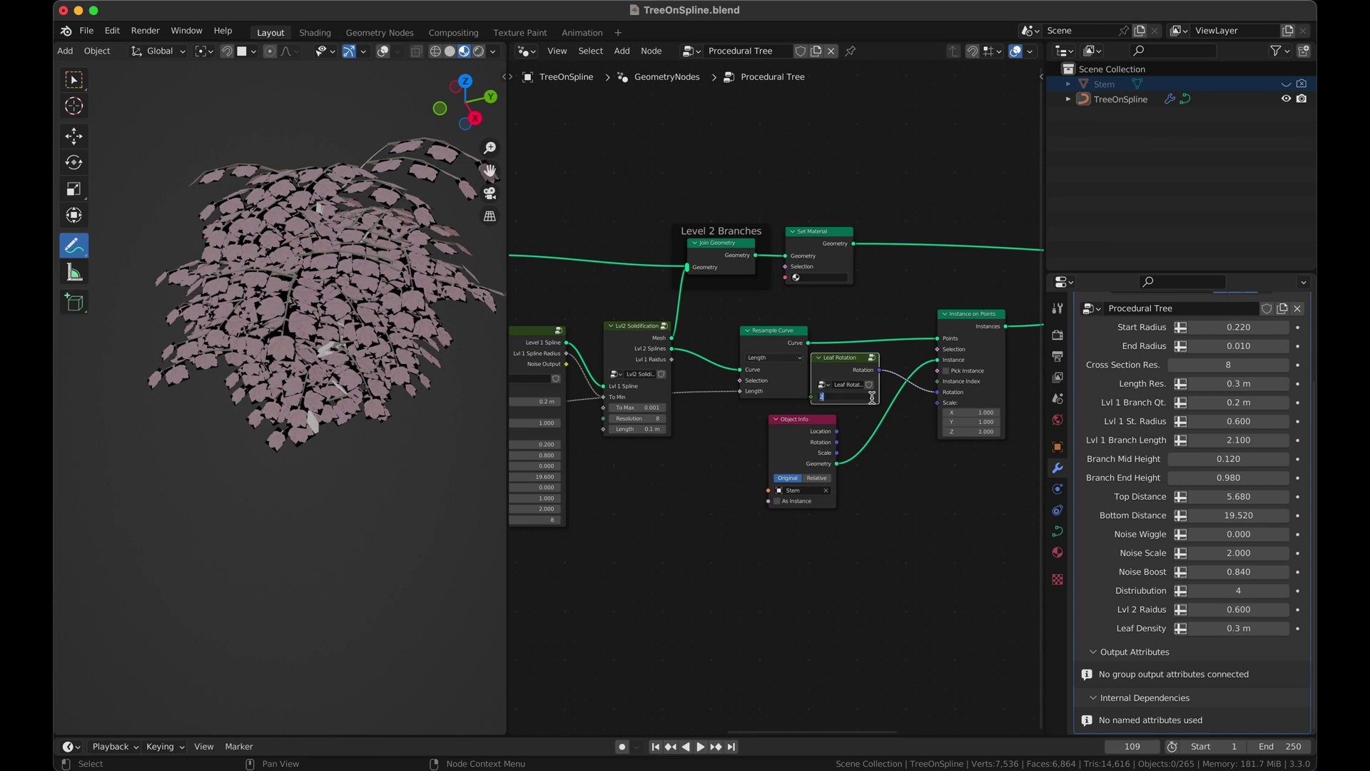
key(Return)
drag(856, 356, 879, 358)
drag(805, 432, 853, 326)
key(h)
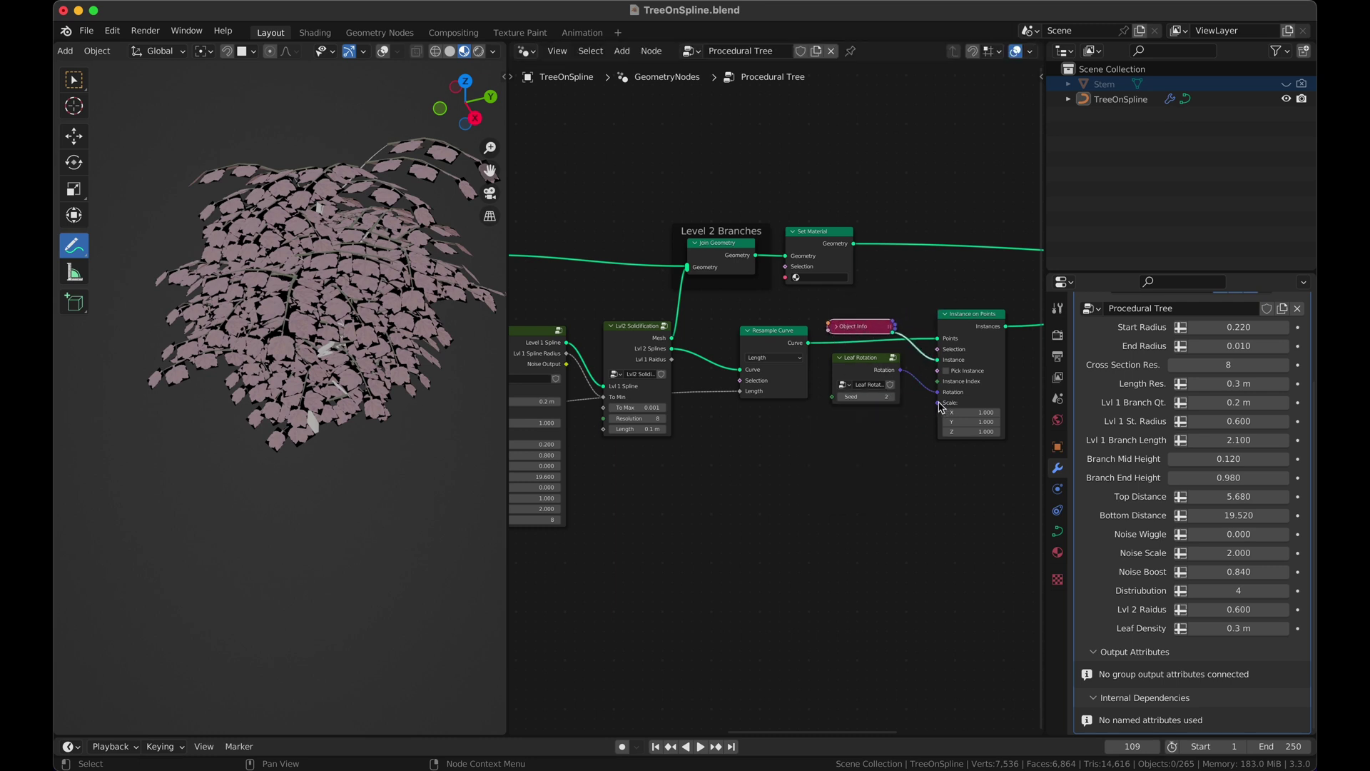
Pull links from the instance Scale input, cancelling the node searches without adding anything
drag(941, 407, 843, 555)
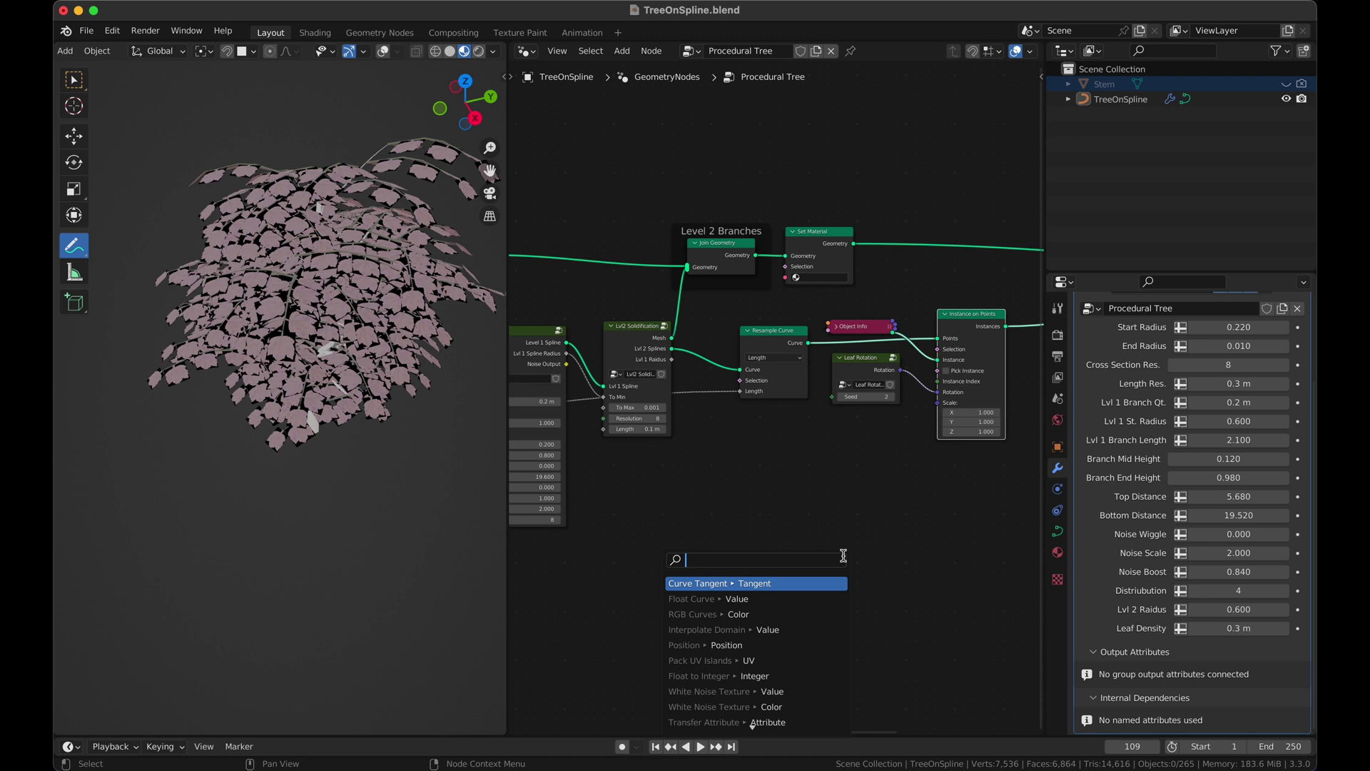
click(291, 464)
scroll(291, 464, down, 10)
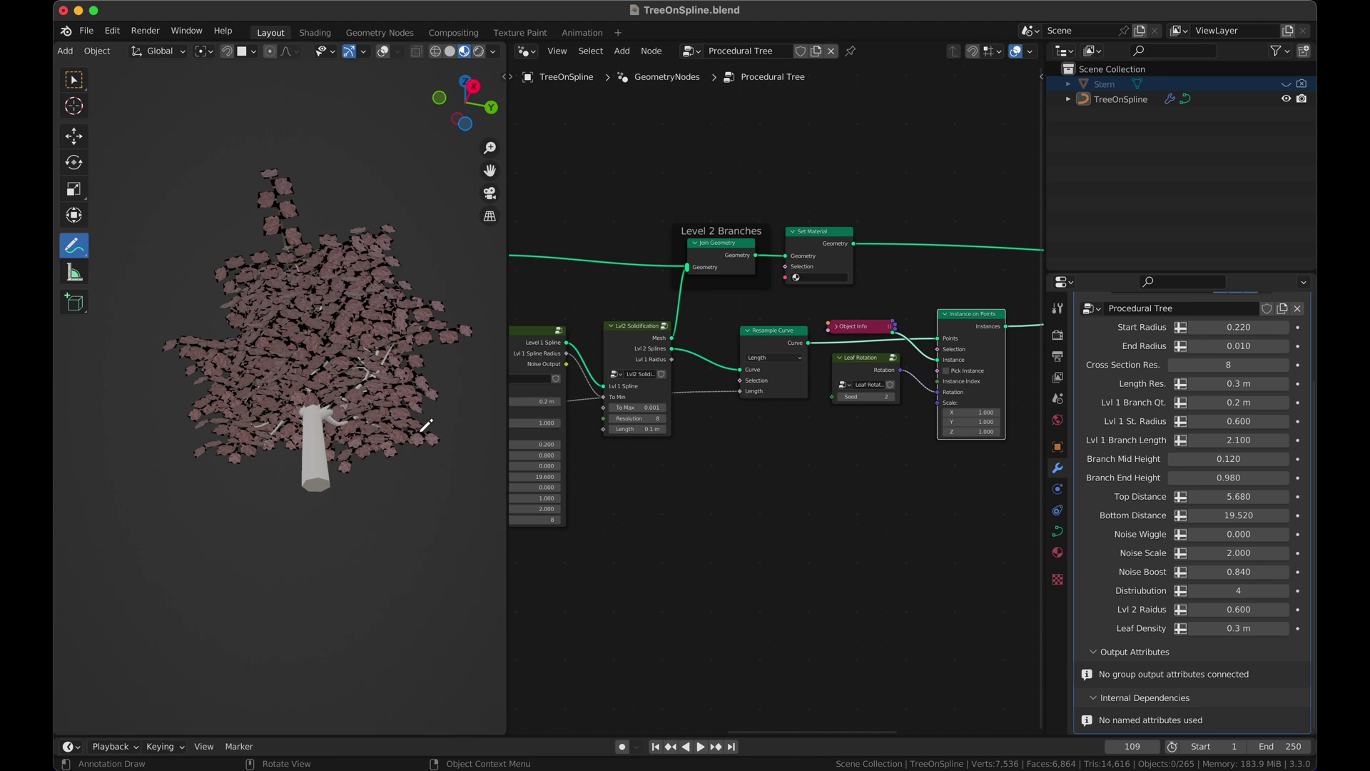
middle_drag(422, 453, 422, 453)
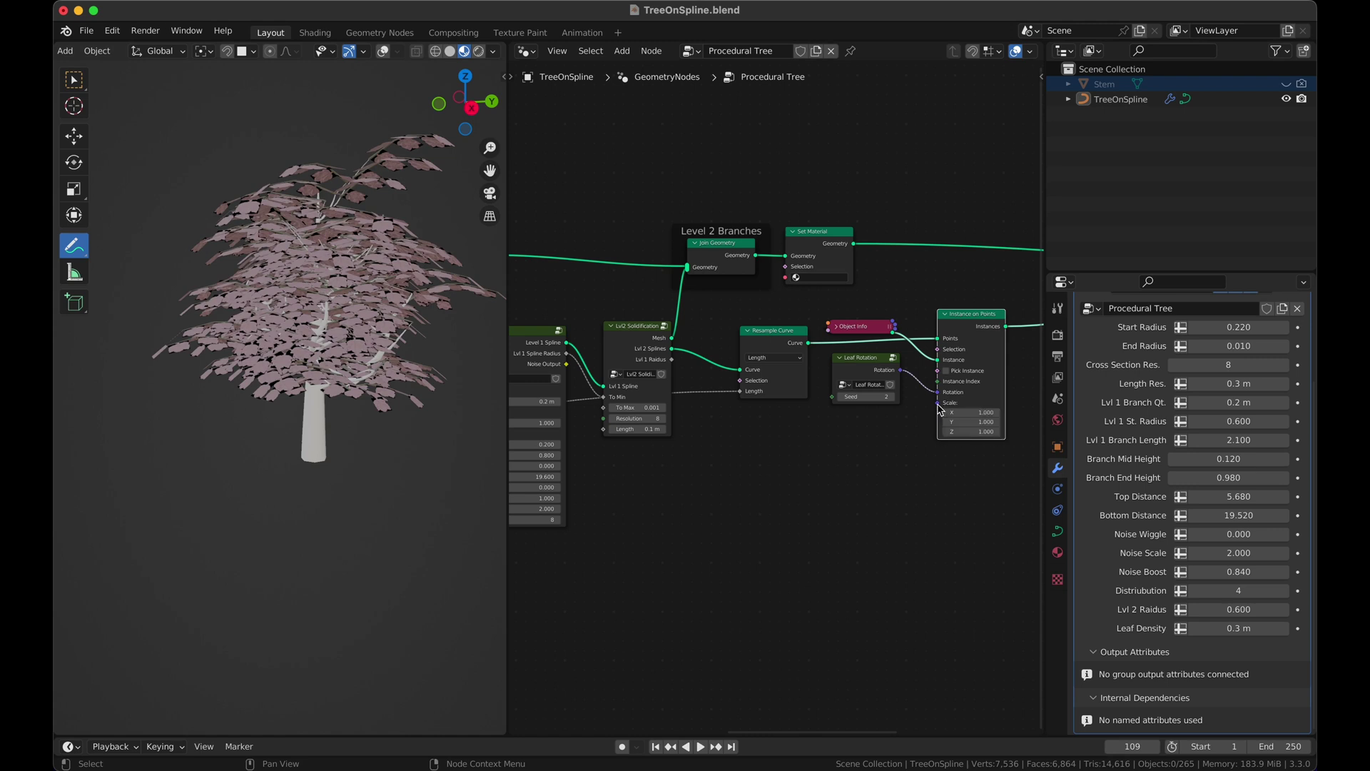
drag(938, 403, 856, 523)
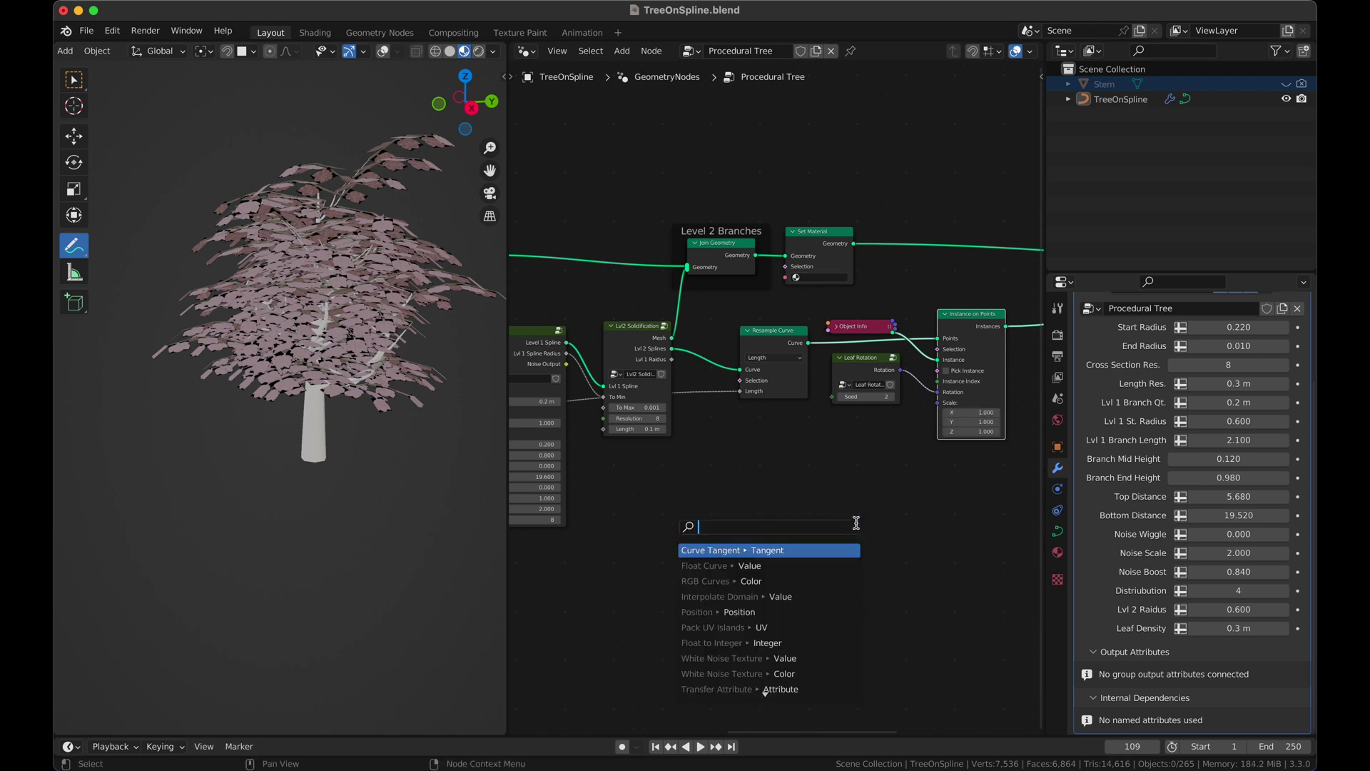
text(random)
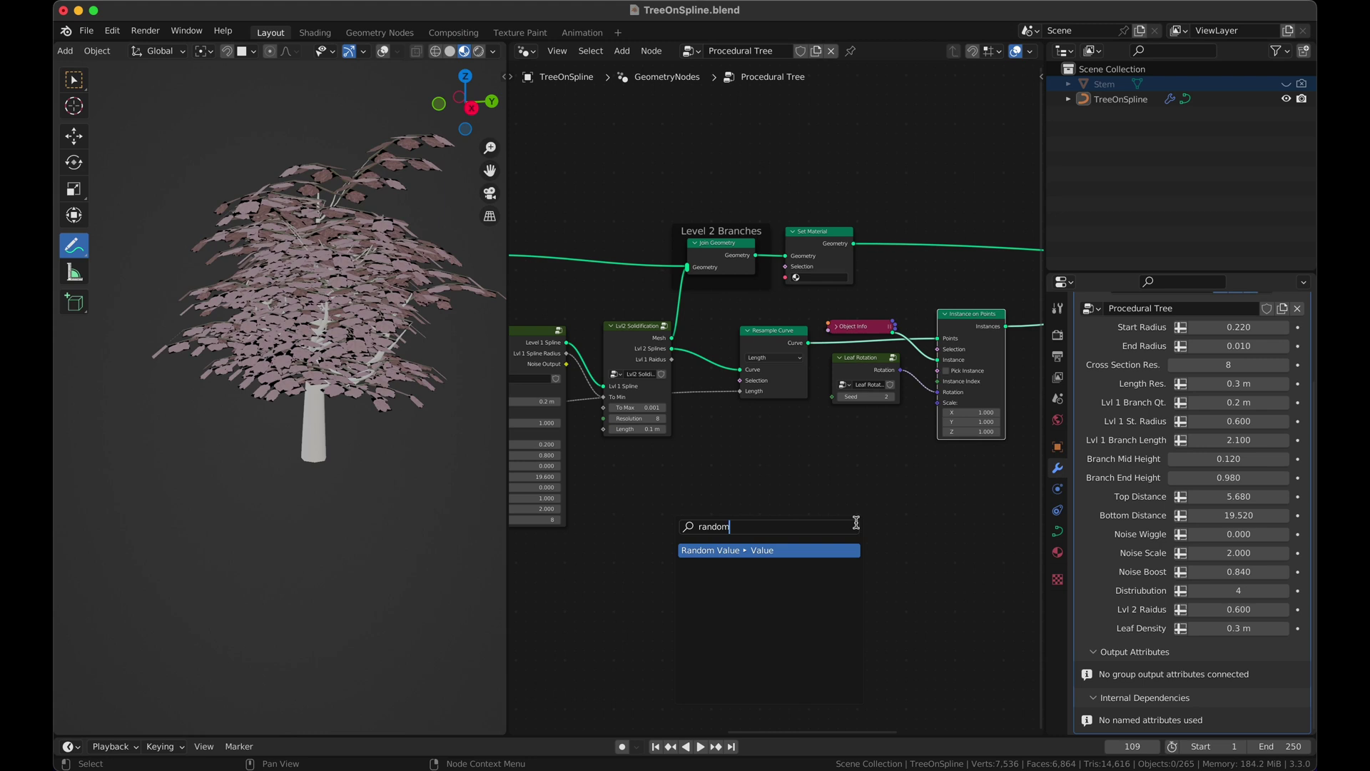
key(Escape)
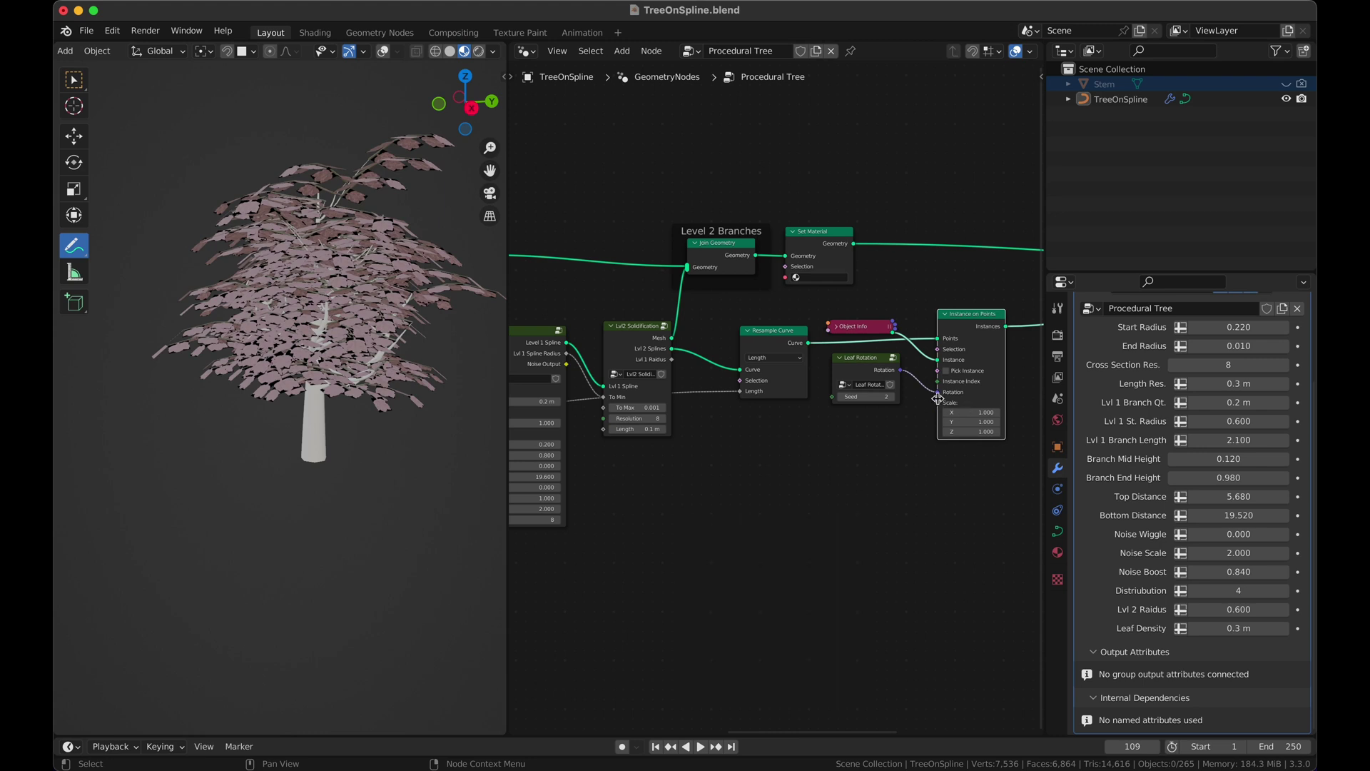
Add a Float Map Range node whose Result drives the leaf instance Scale
drag(937, 403, 880, 506)
text(map ve)
key(Return)
click(897, 452)
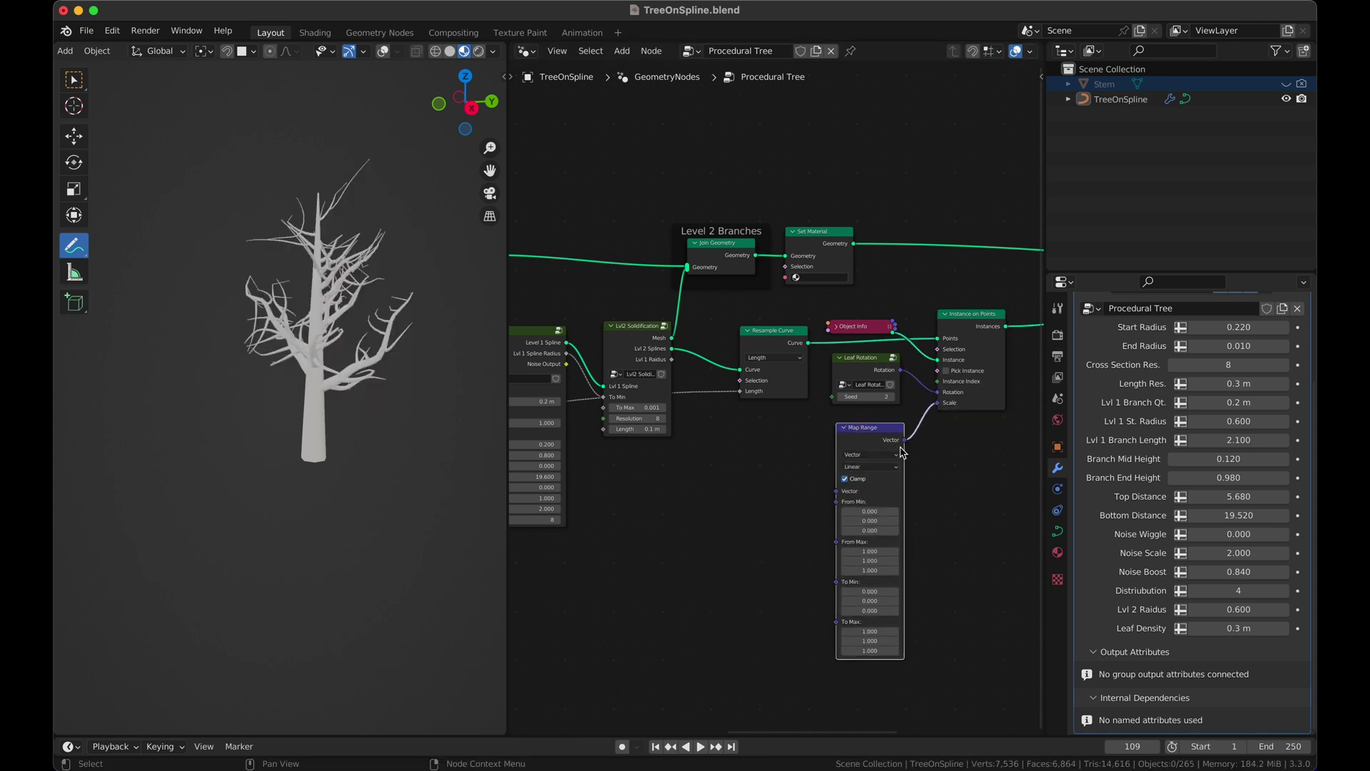
click(883, 456)
click(884, 469)
drag(905, 441, 937, 402)
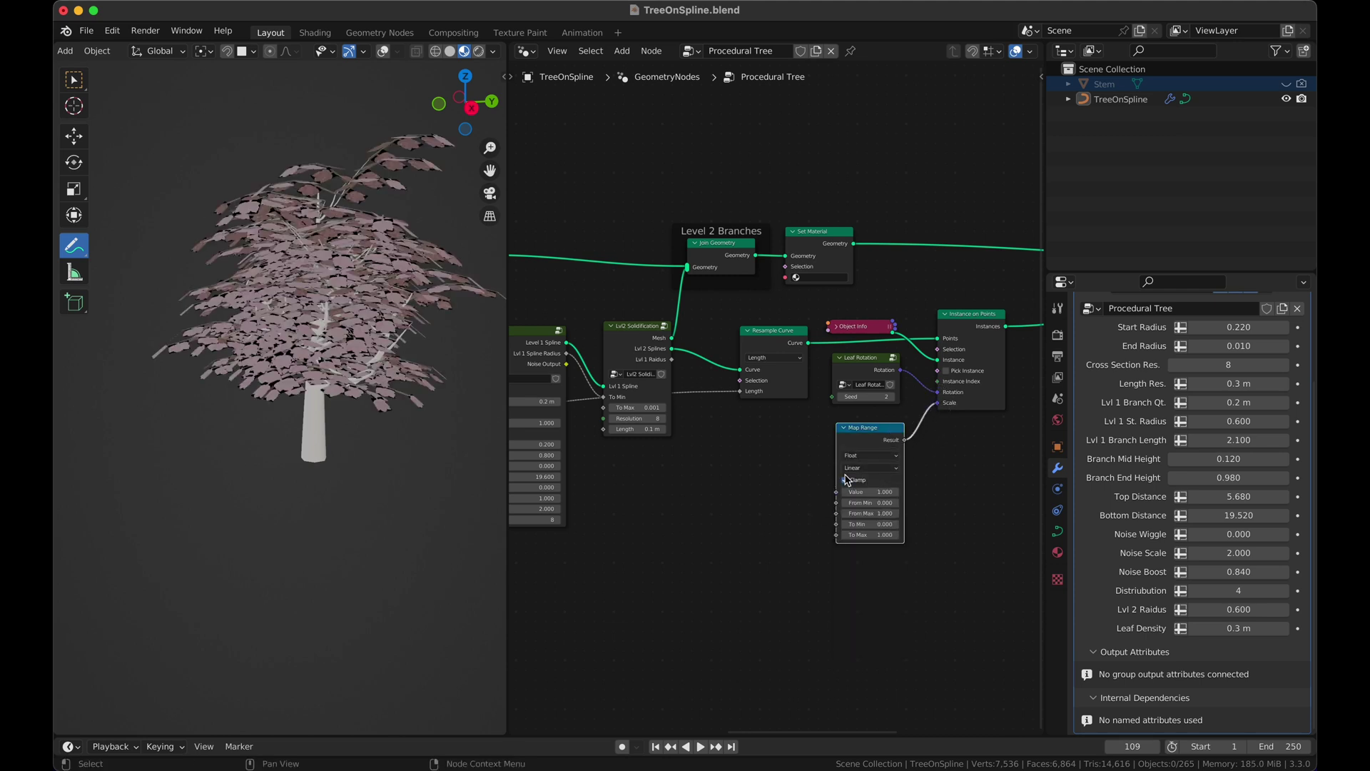
Feed a Spline Parameter Factor into the Map Range Value input
drag(838, 492, 741, 535)
text(spline)
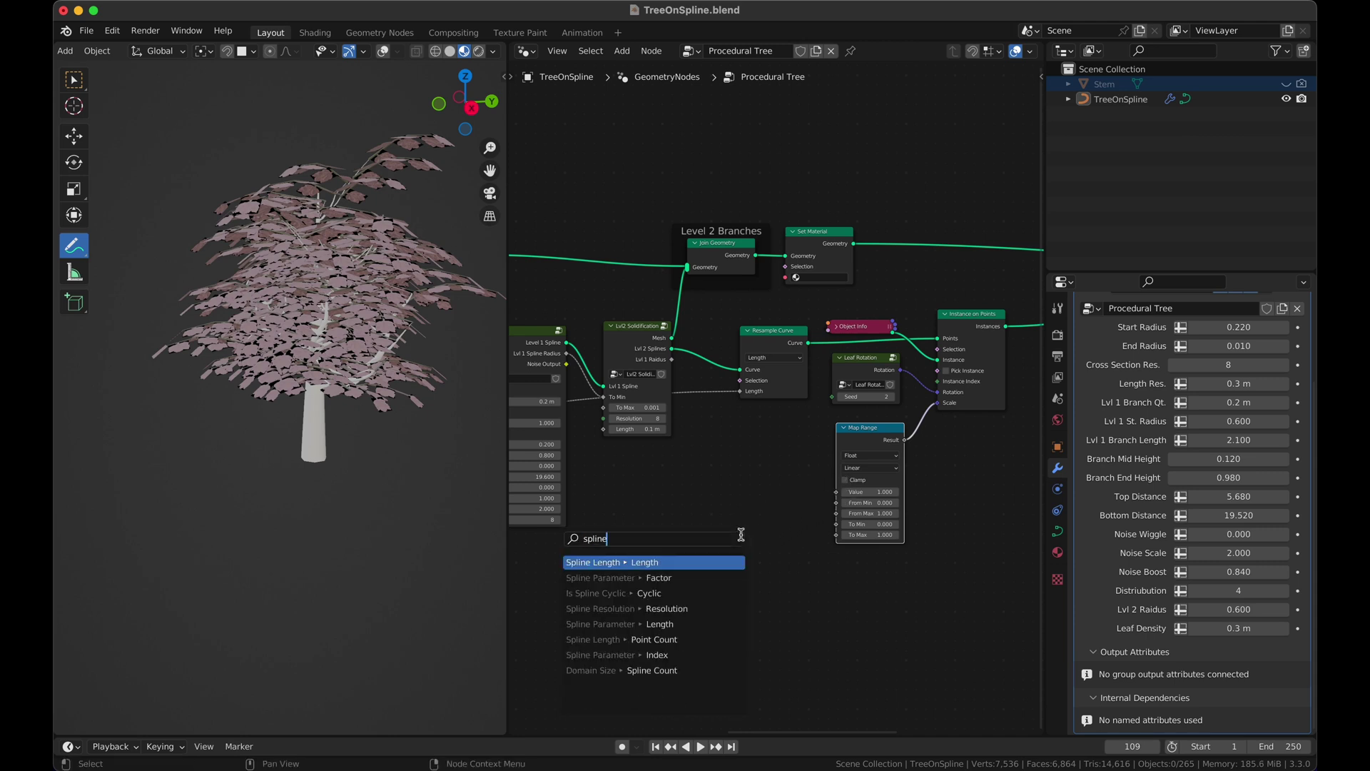
key(Down)
key(Down)
key(Down)
key(Up)
key(Up)
key(Return)
middle_drag(428, 429, 428, 430)
scroll(427, 430, up, 2)
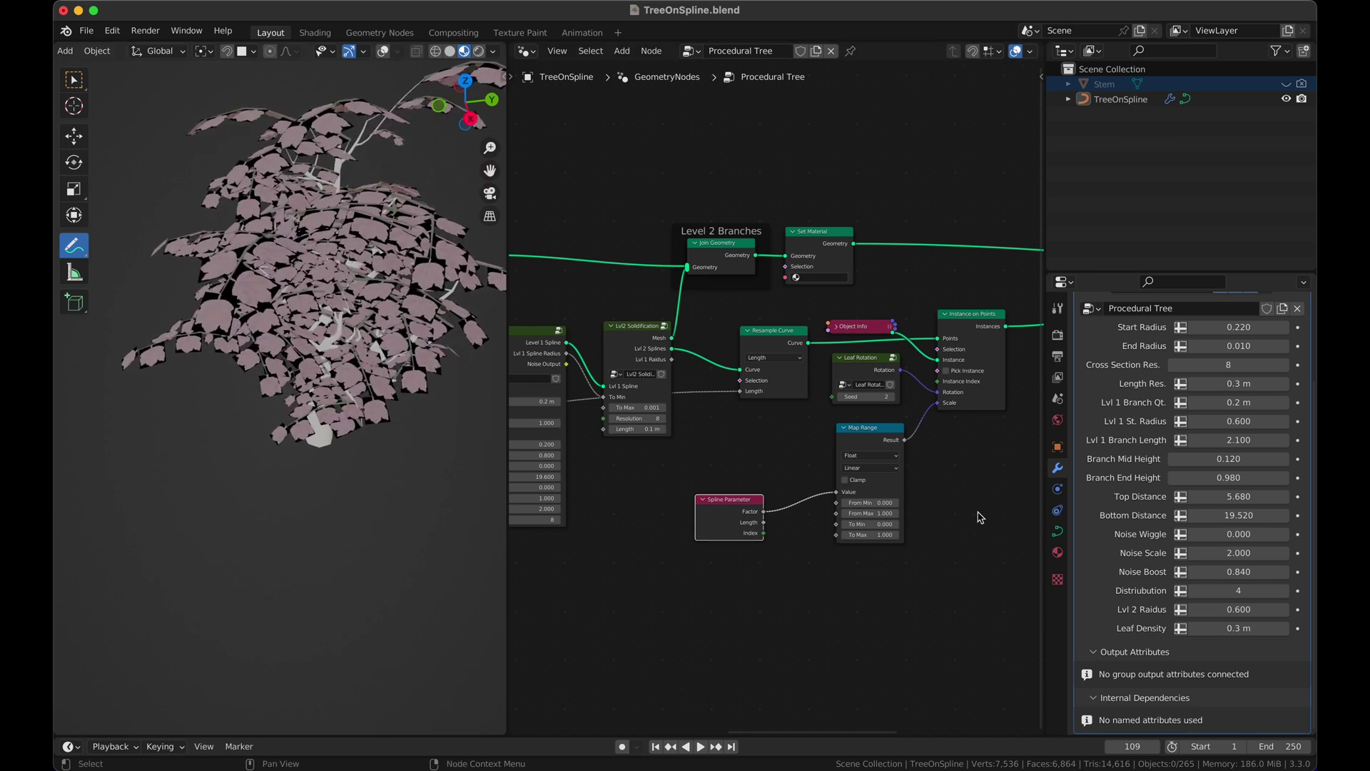
Adjust the Map Range To Min leaf size up to 0.600
drag(898, 529, 846, 540)
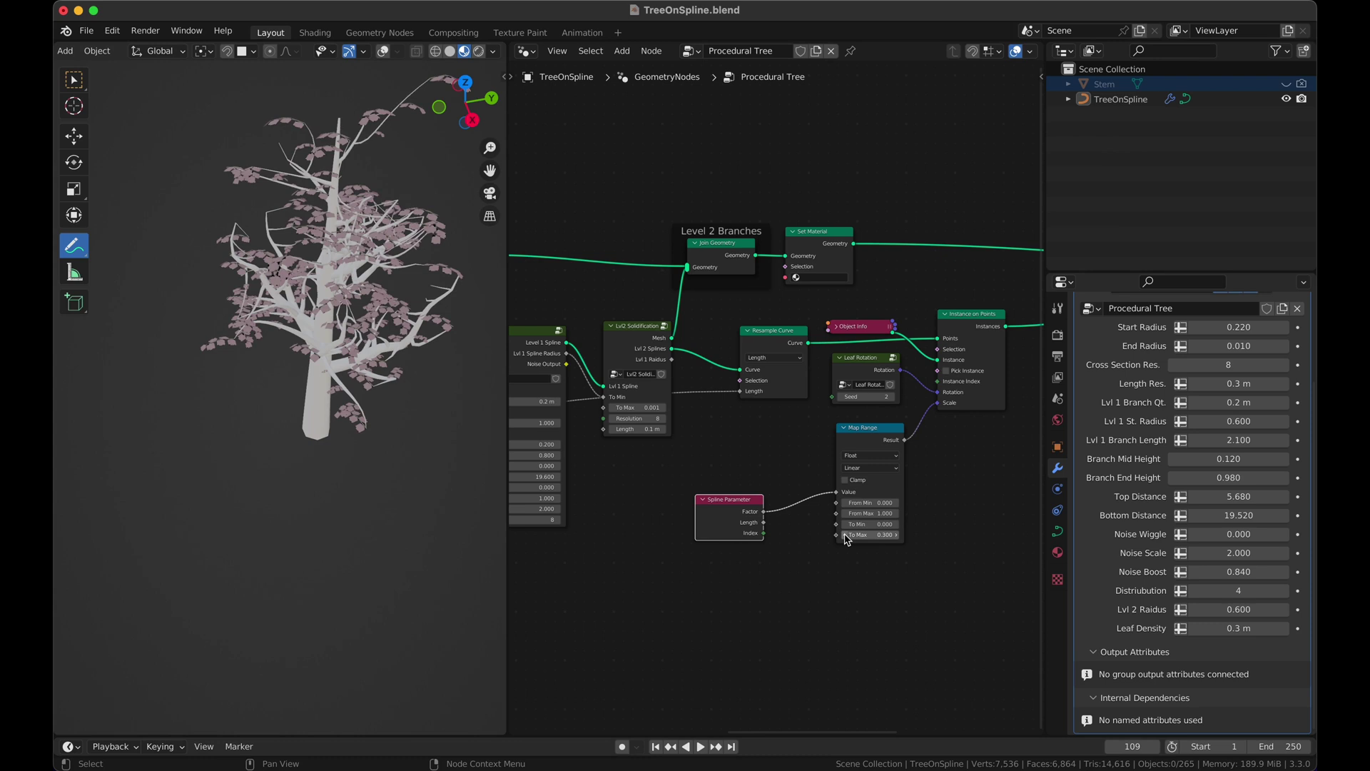
click(898, 527)
click(897, 527)
click(897, 526)
click(897, 526)
click(897, 526)
click(897, 526)
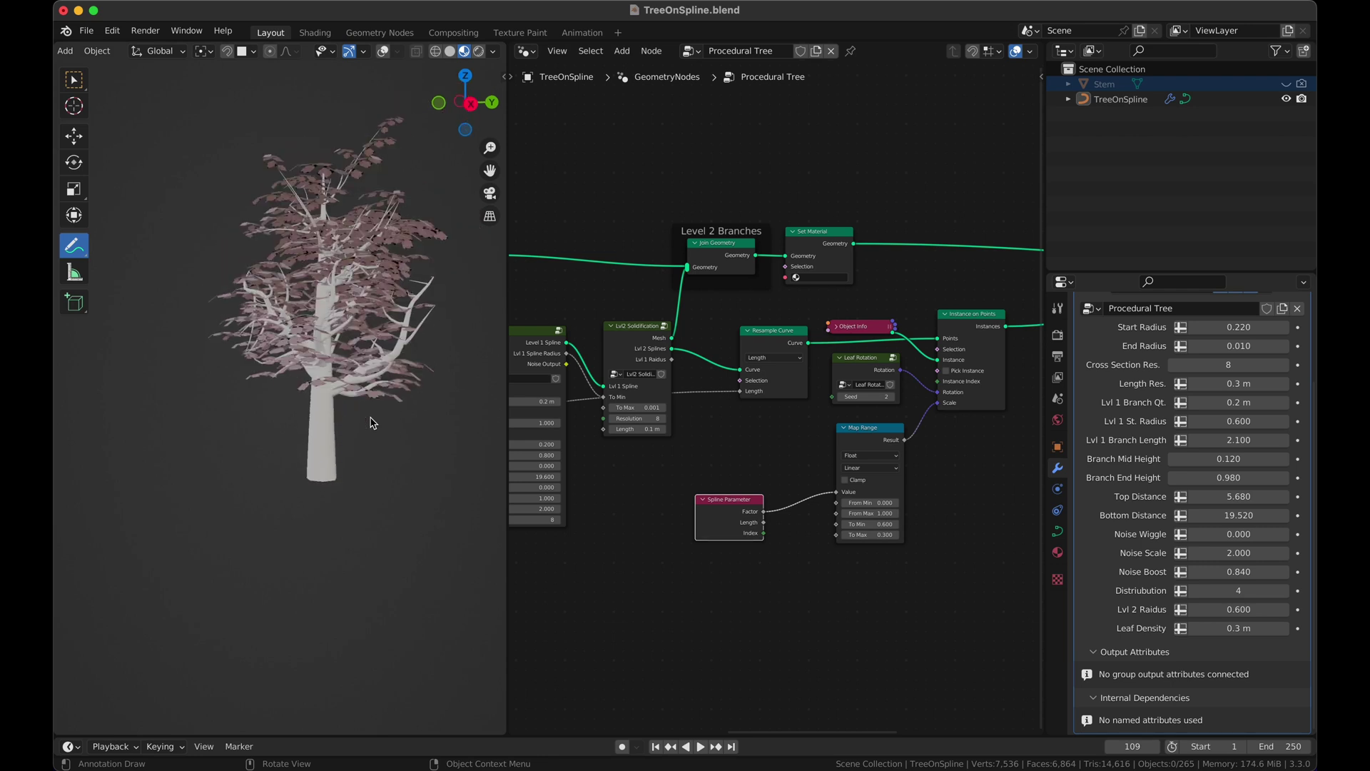
Orbit and zoom around the tree to inspect the fuller leaf canopy from several angles
middle_drag(372, 422, 277, 383)
scroll(276, 378, right, 5)
scroll(277, 378, up, 2)
scroll(276, 379, left, 3)
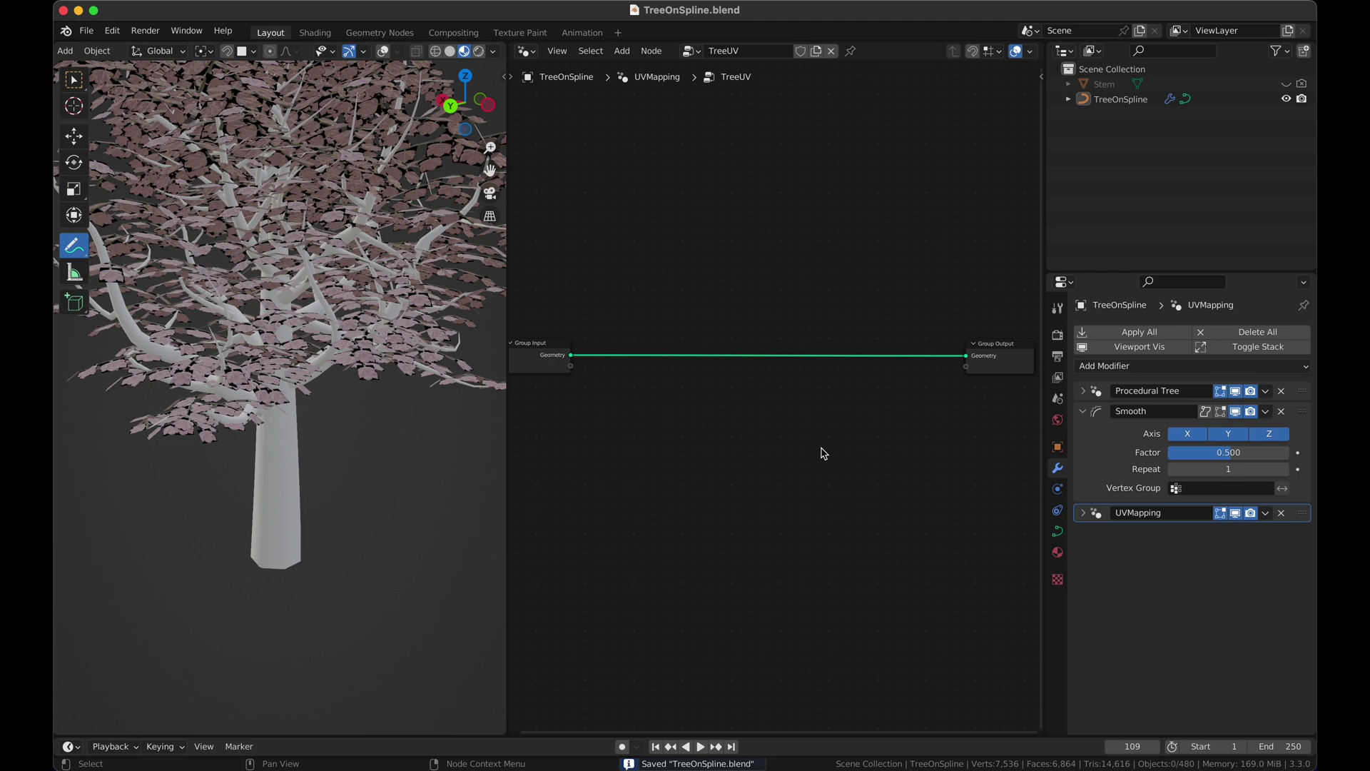
mouse_move(311, 386)
middle_down()
mouse_move(328, 386)
mouse_move(308, 387)
middle_up()
scroll(310, 387, up, 6)
scroll(310, 386, down, 5)
middle_drag(344, 279, 325, 306)
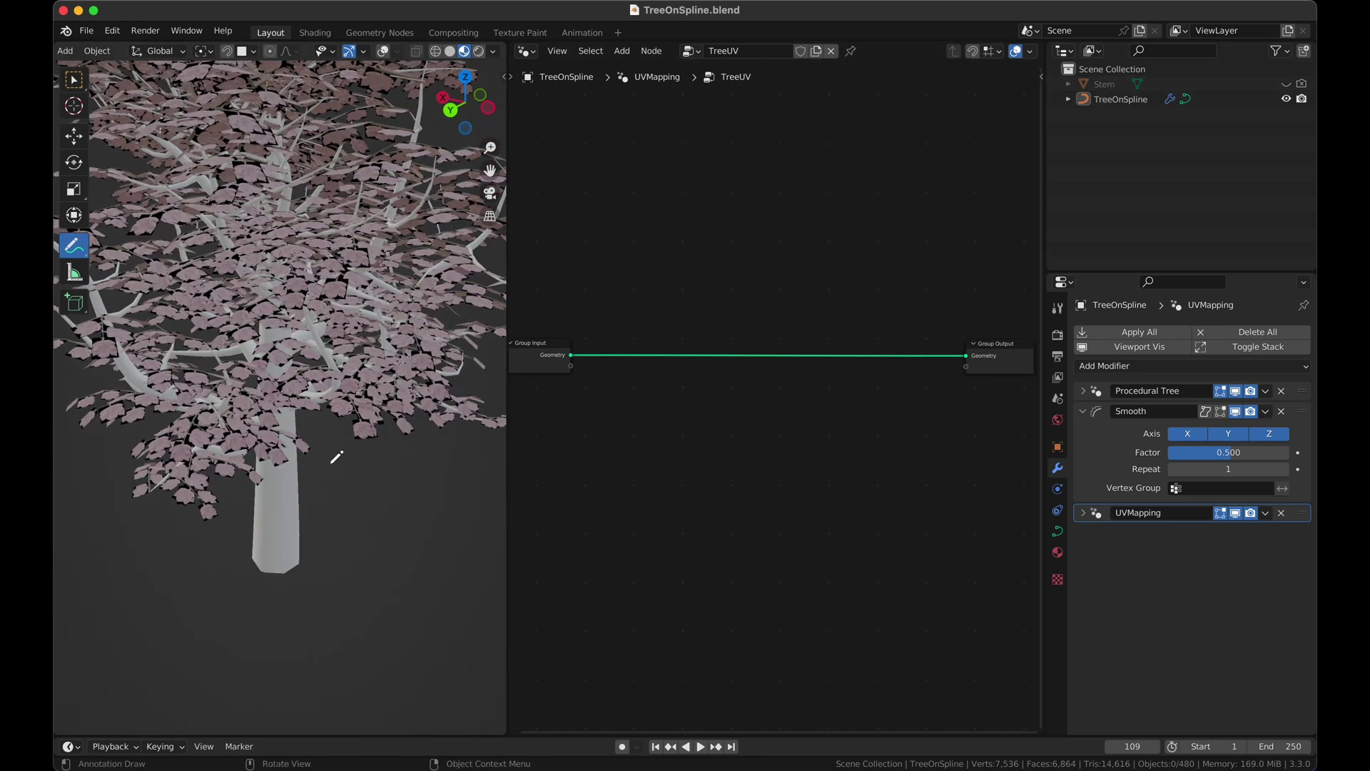
middle_drag(330, 465, 330, 462)
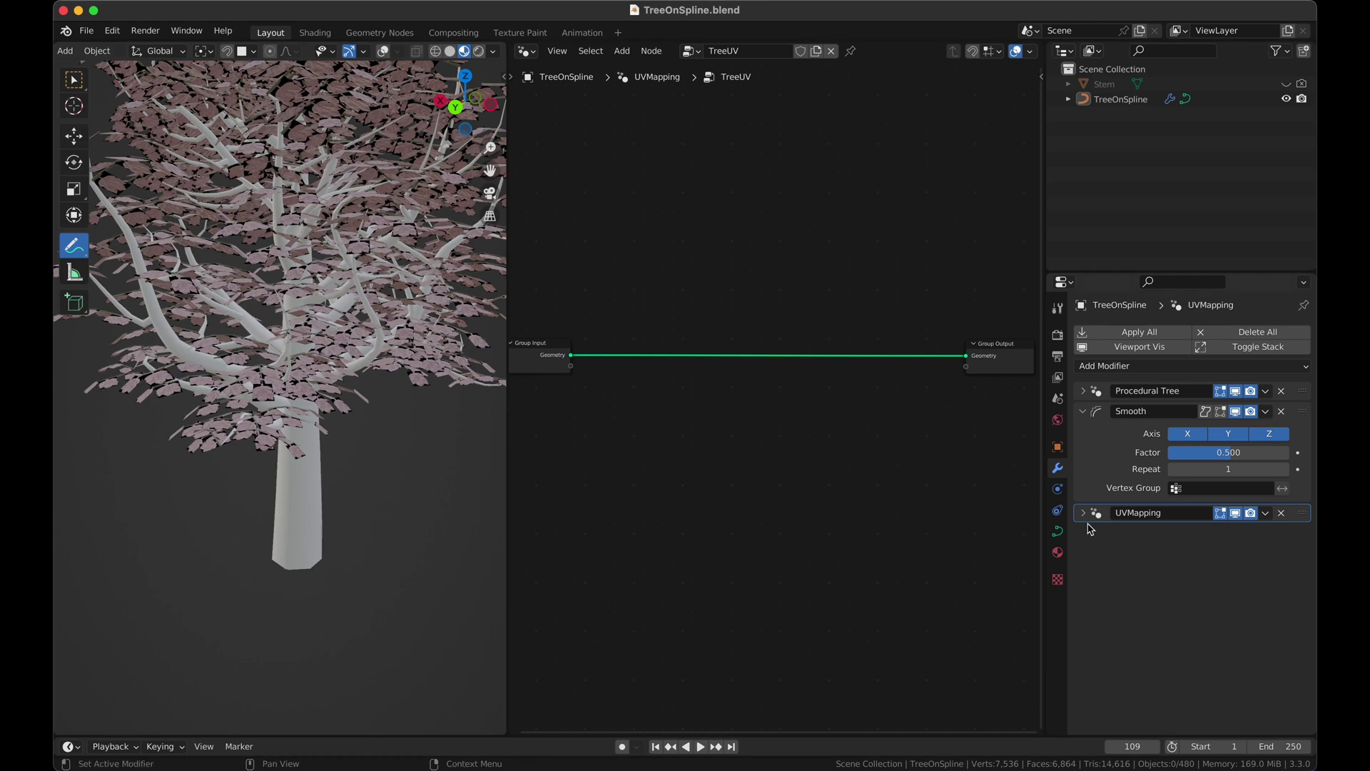
middle_drag(457, 488, 407, 506)
scroll(412, 498, down, 10)
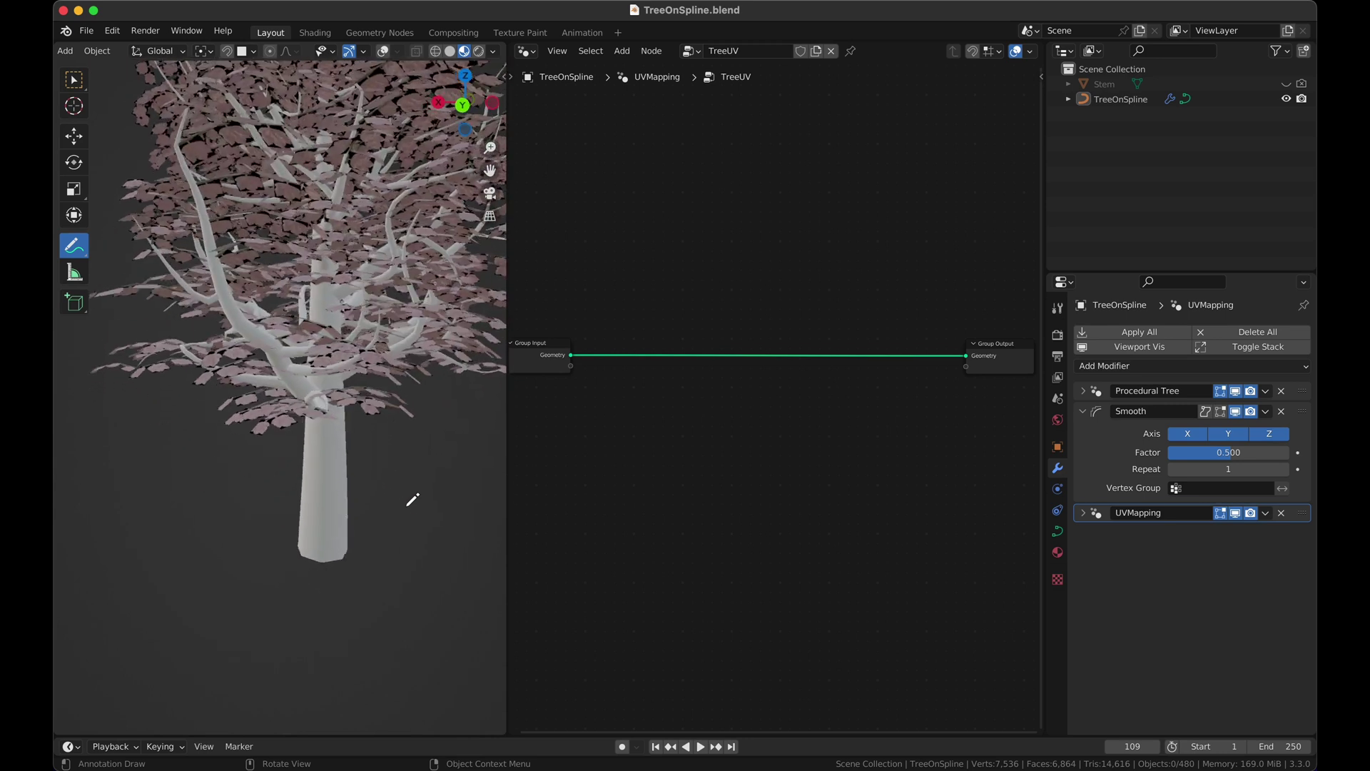
Show the Procedural Tree node group, then collapse the Procedural Tree and Smooth modifier panels
click(1099, 392)
click(1104, 396)
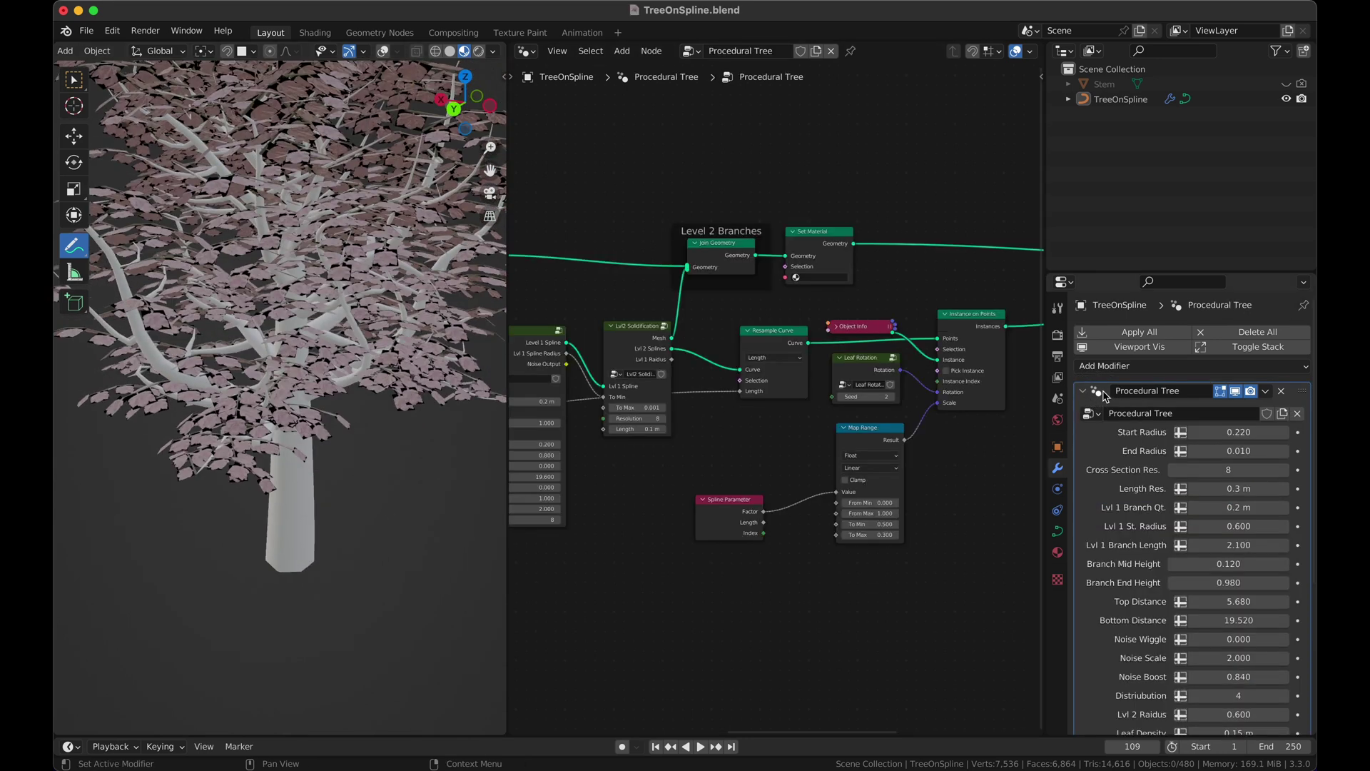
right_click(860, 375)
click(1082, 391)
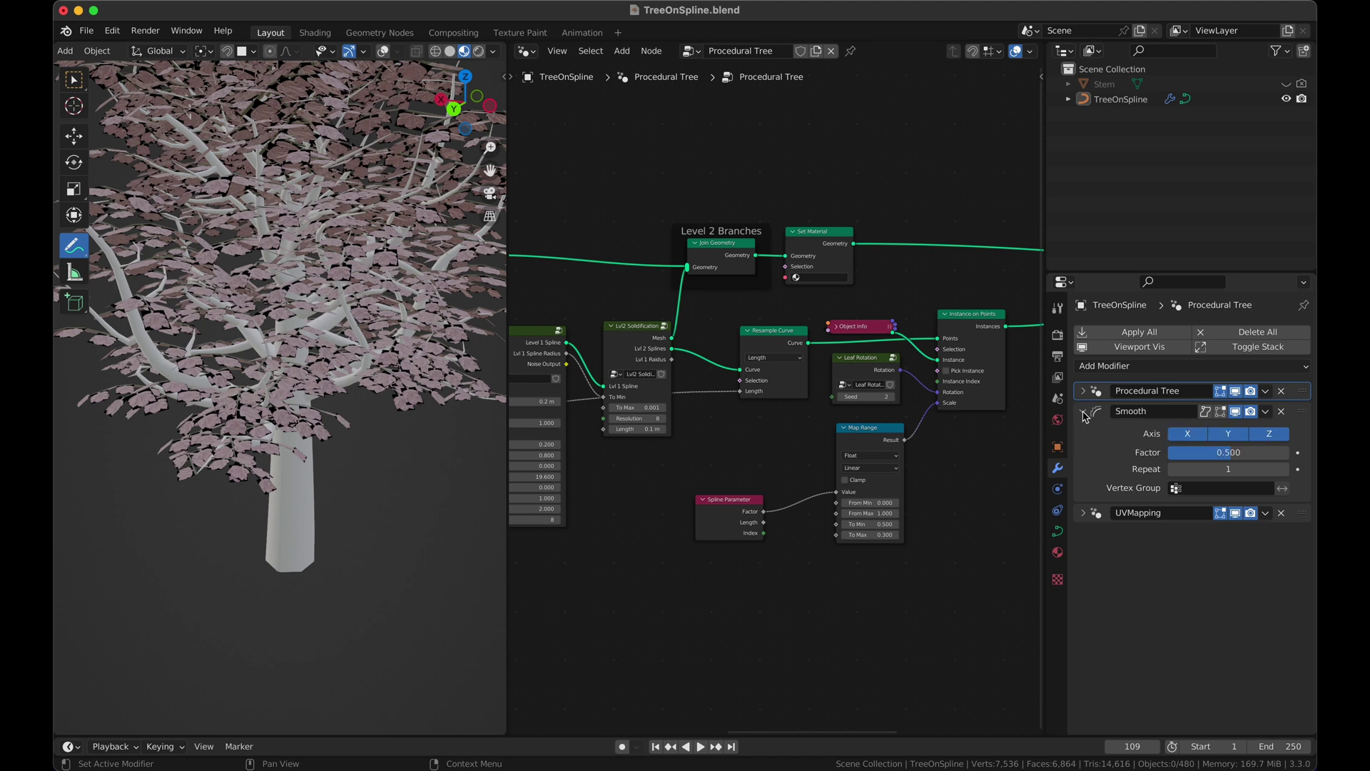
scroll(368, 466, right, 4)
middle_drag(369, 466, 365, 466)
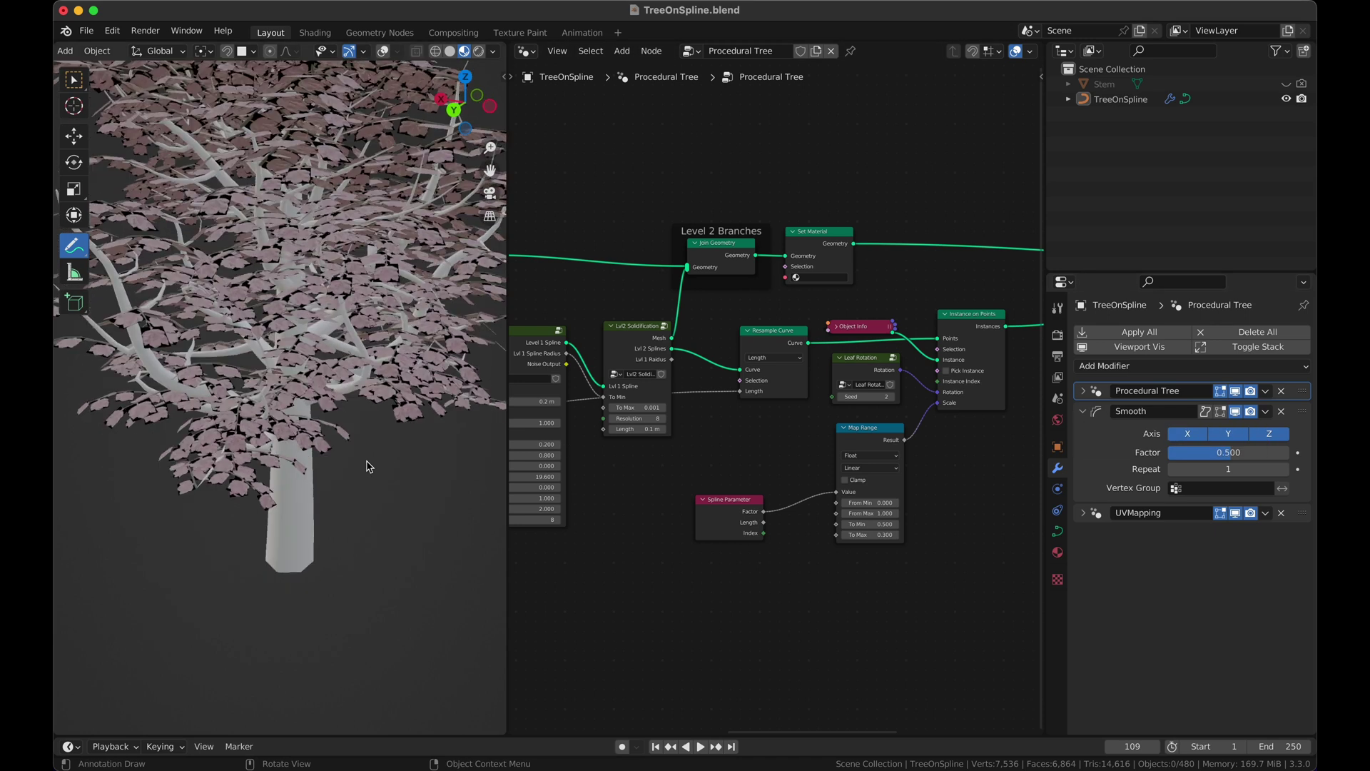
click(1082, 412)
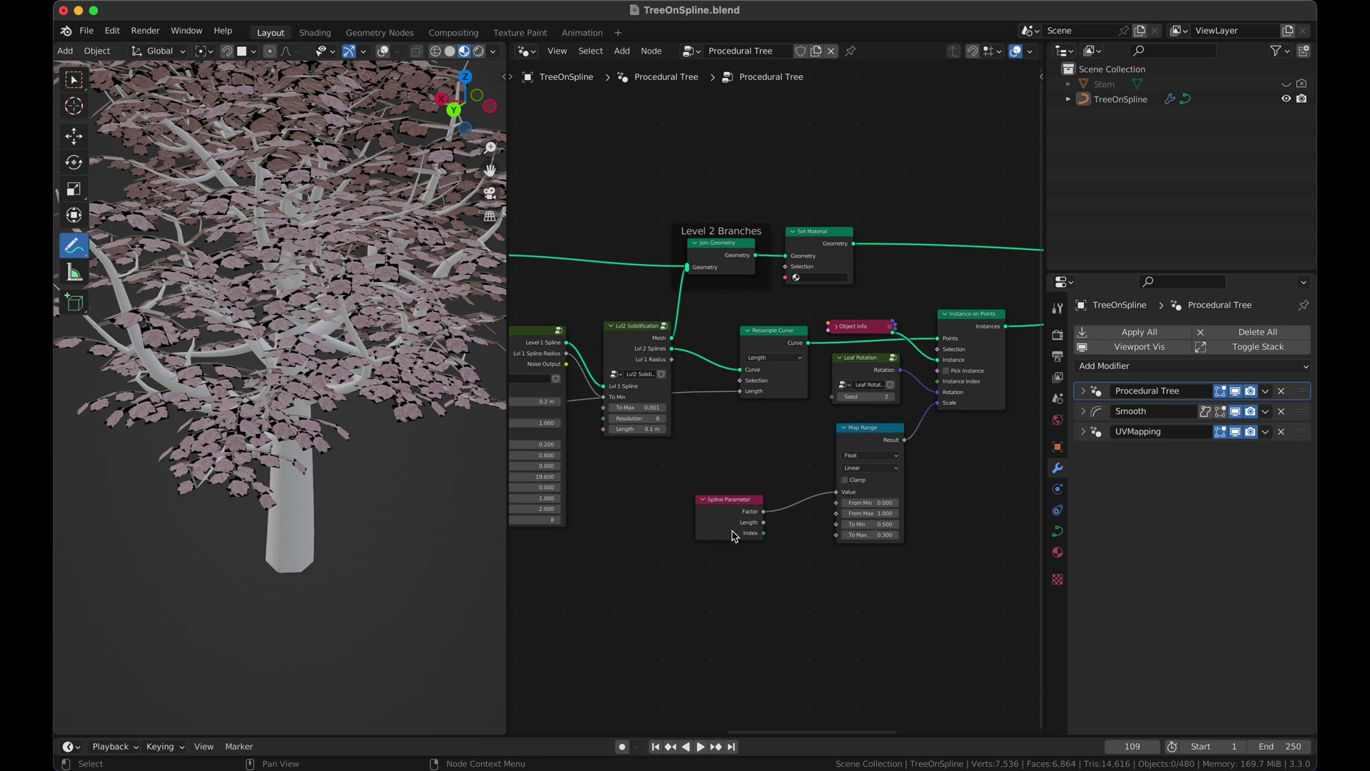
click(1097, 432)
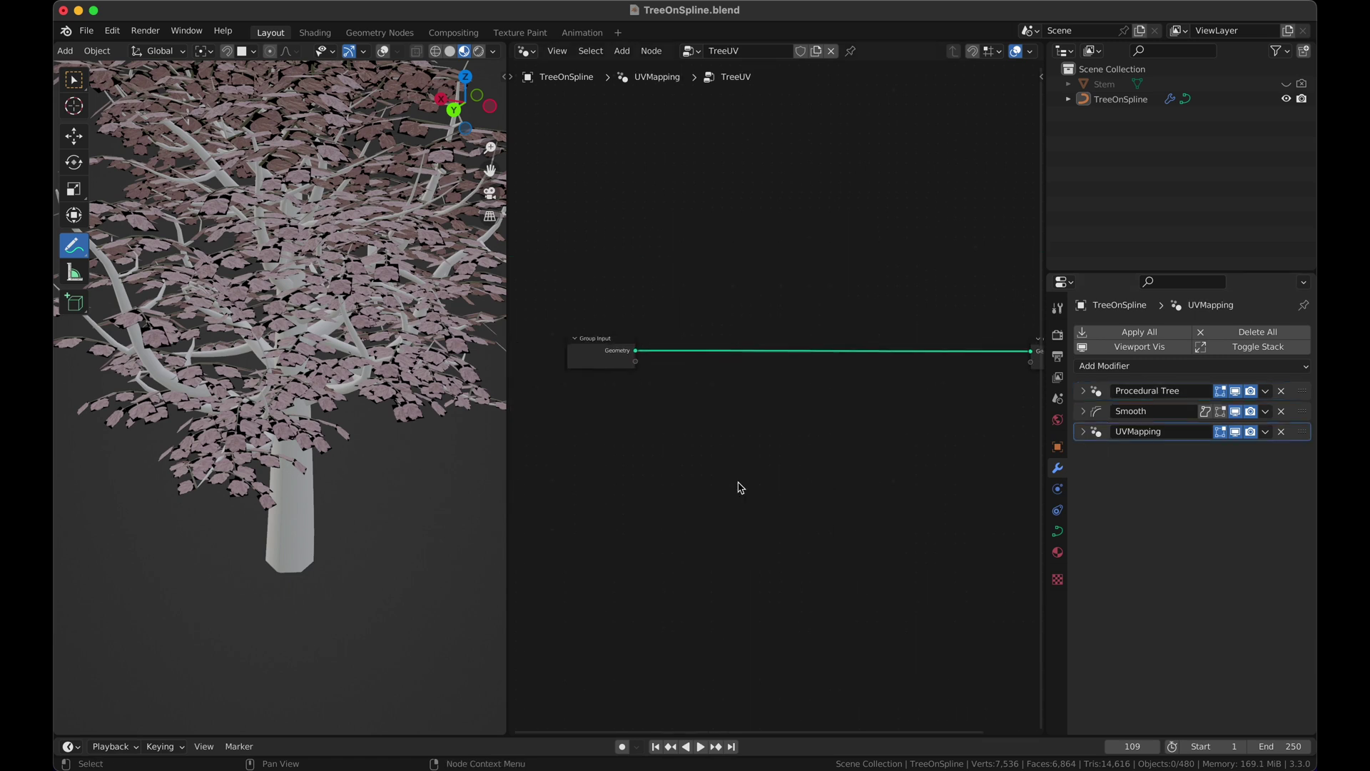
scroll(741, 488, left, 1)
scroll(289, 452, right, 4)
scroll(289, 452, left, 8)
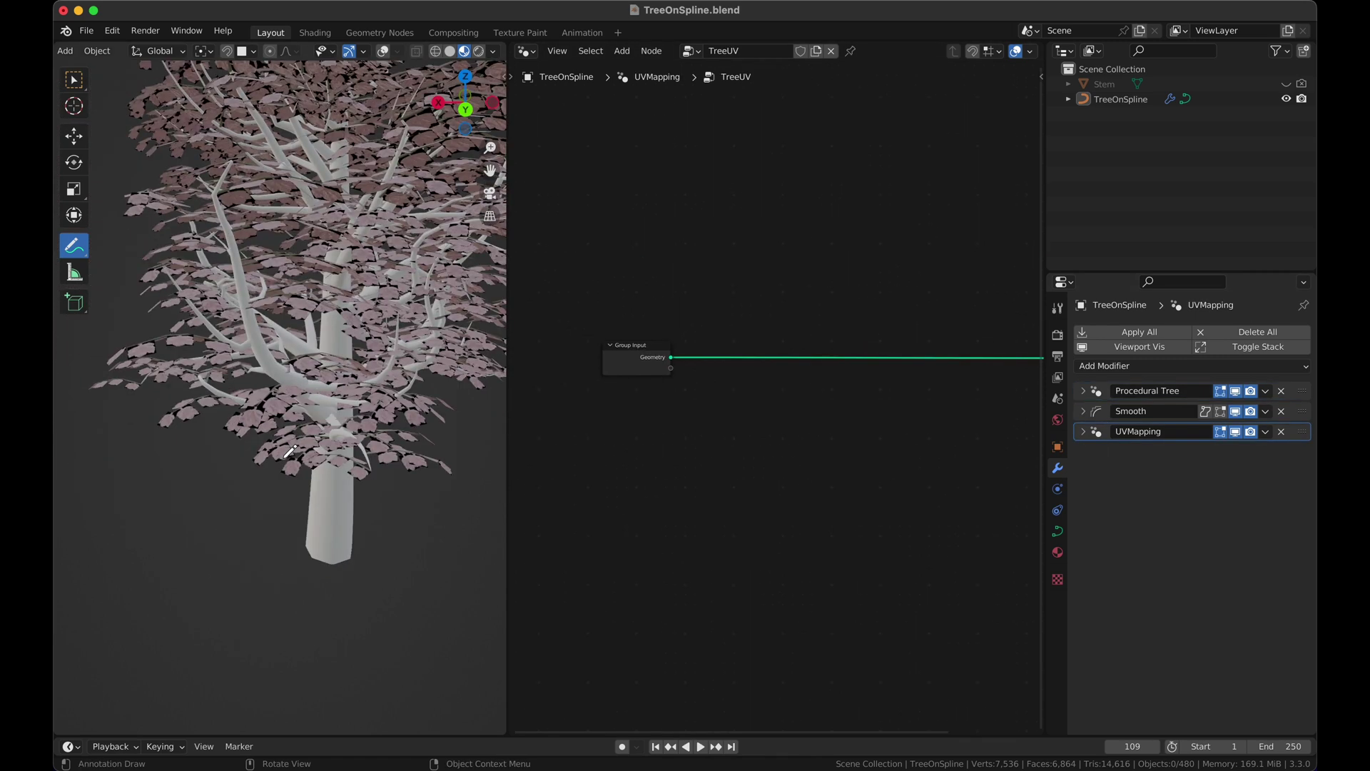
scroll(358, 406, right, 10)
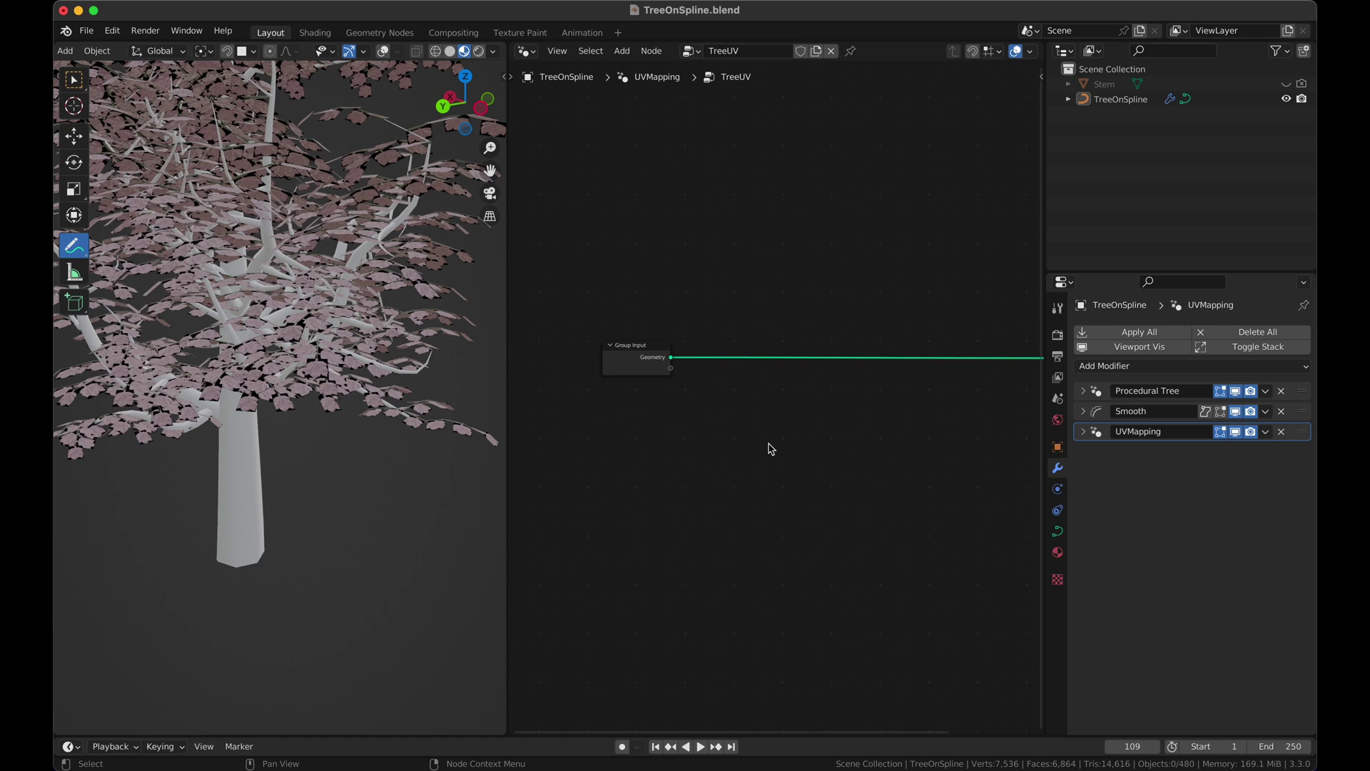
Save the file and drop a Delete Geometry node onto the TreeUV geometry link
key(super+s)
key(shift+a)
text(sdelete)
key(Return)
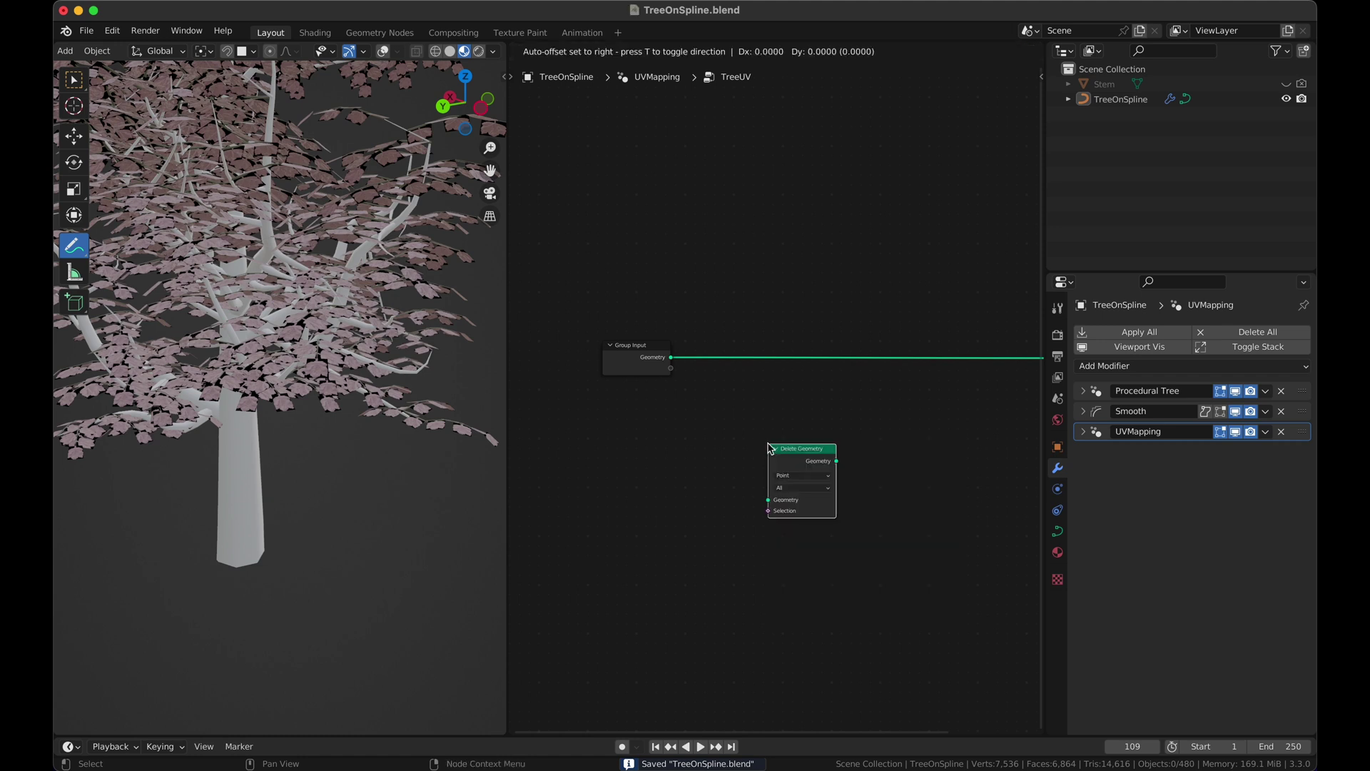
click(801, 346)
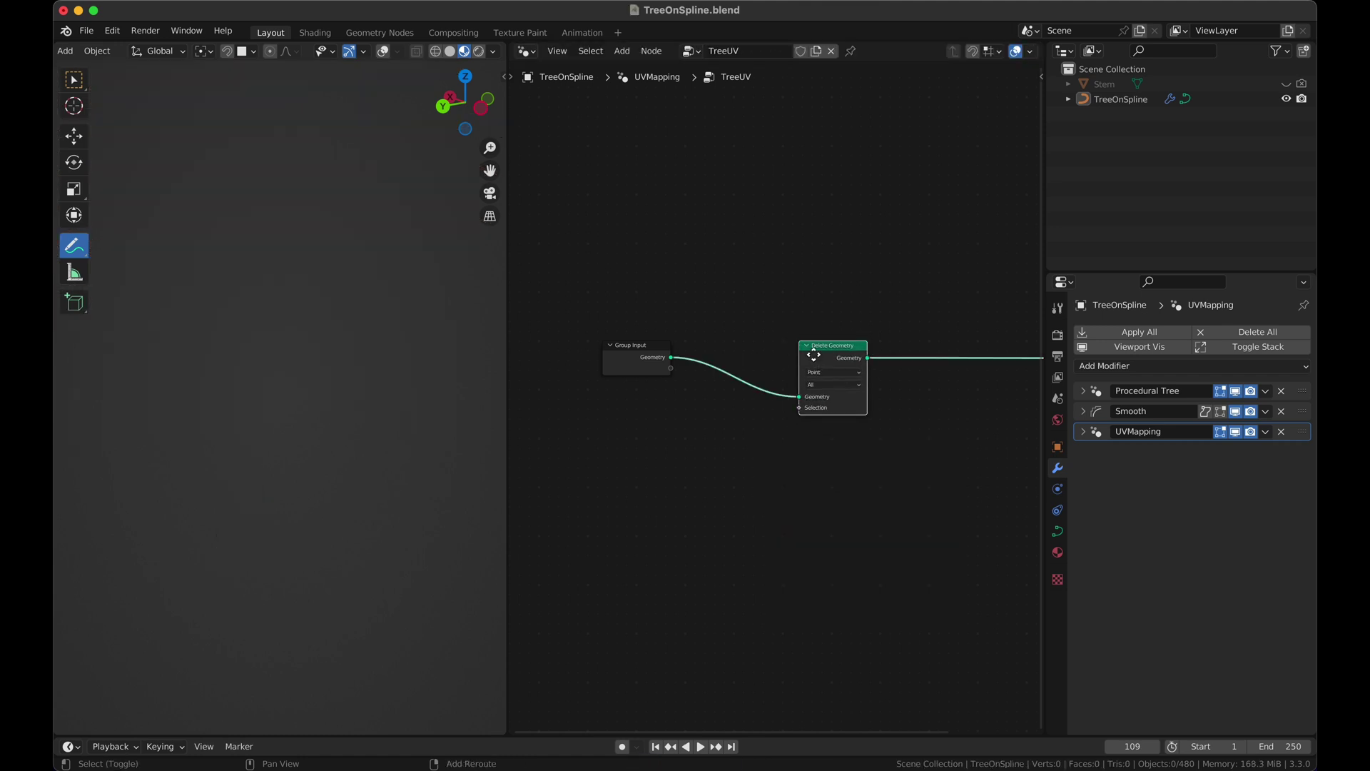
Duplicate the Delete Geometry node below the original and pull a link from its Selection input
key(shift+d)
click(814, 447)
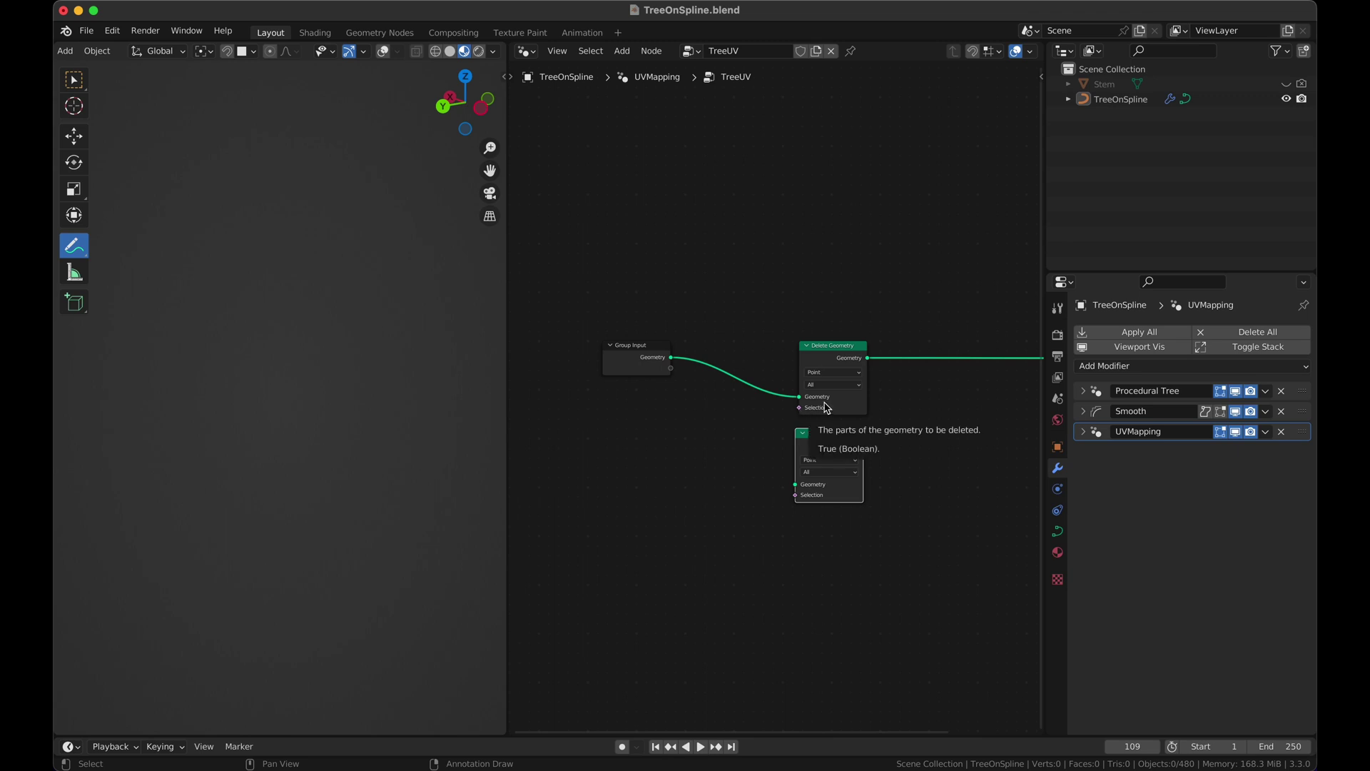
drag(798, 407, 560, 584)
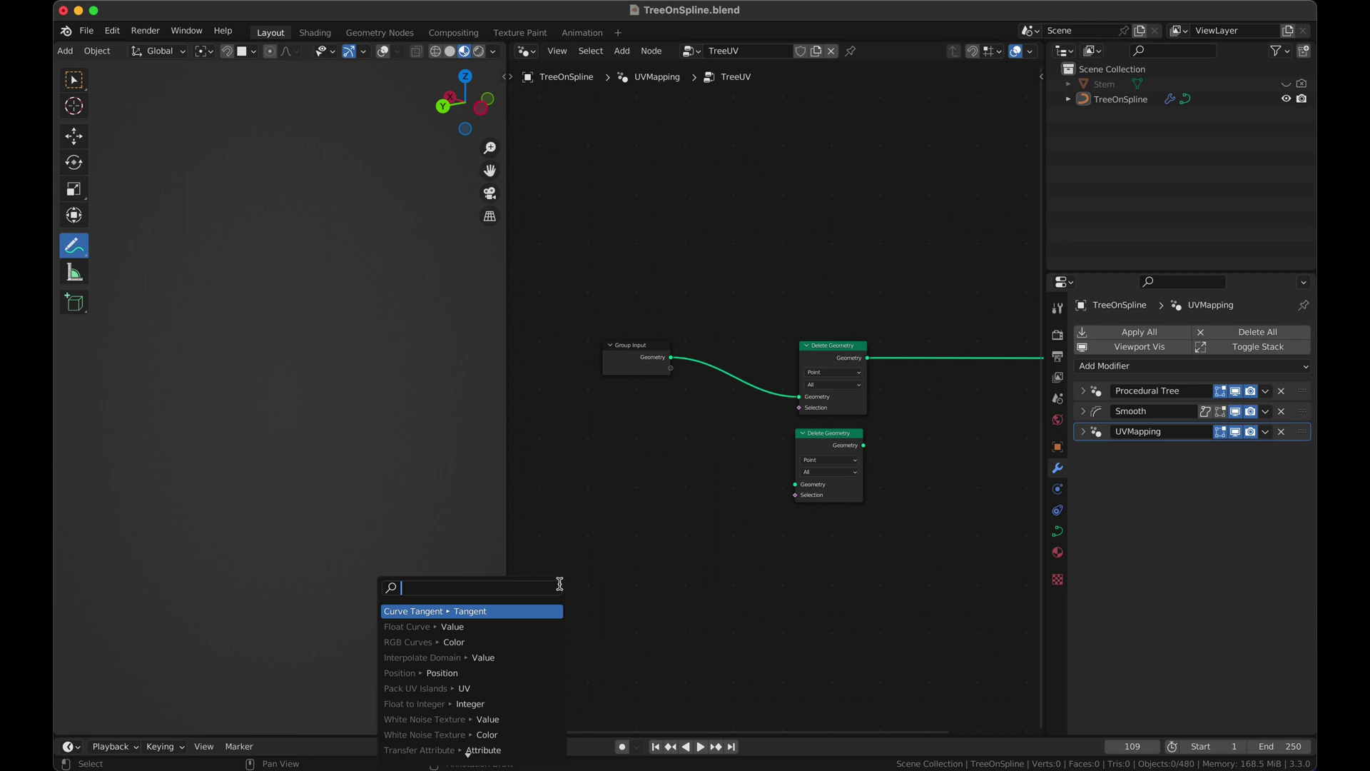
Add a Float Greater Than or Equal Compare node as the Delete Geometry selection
text(great)
key(Down)
key(Return)
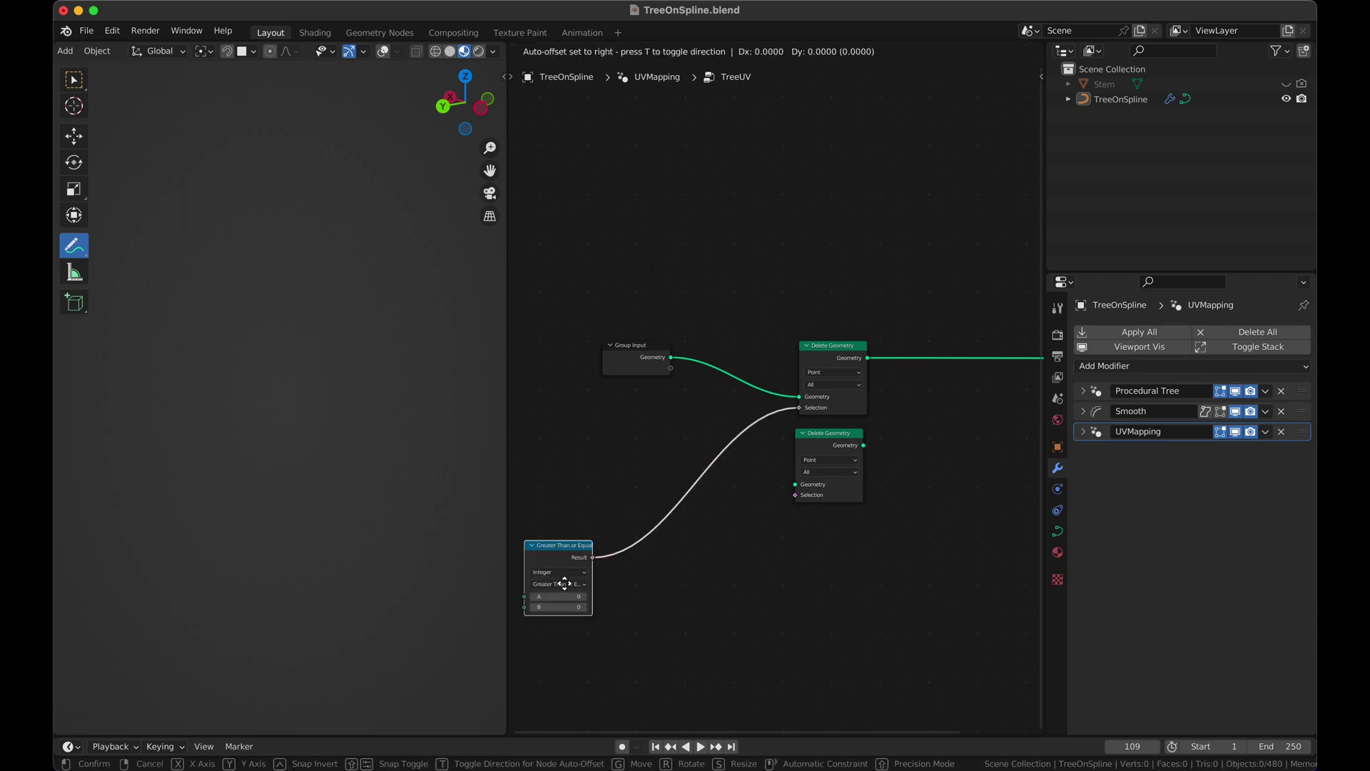
click(727, 452)
click(721, 435)
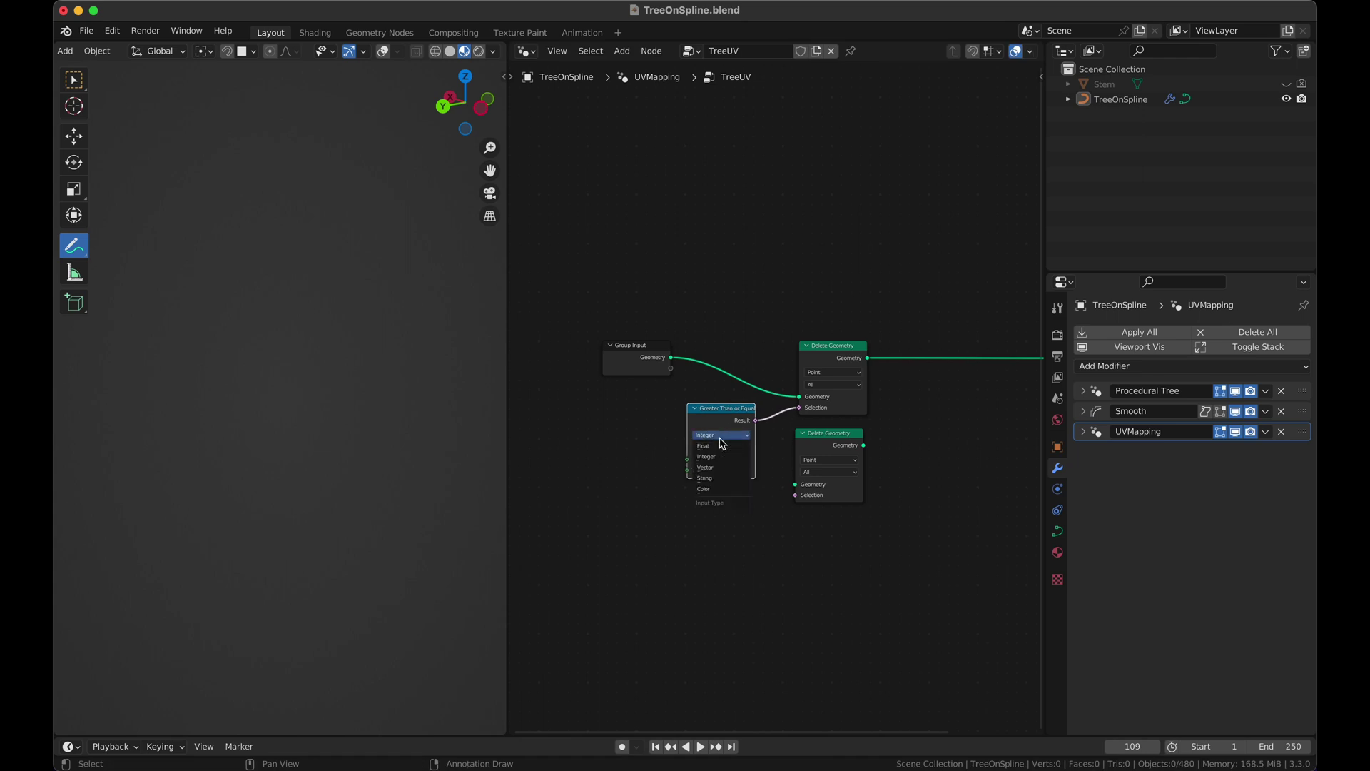
click(722, 451)
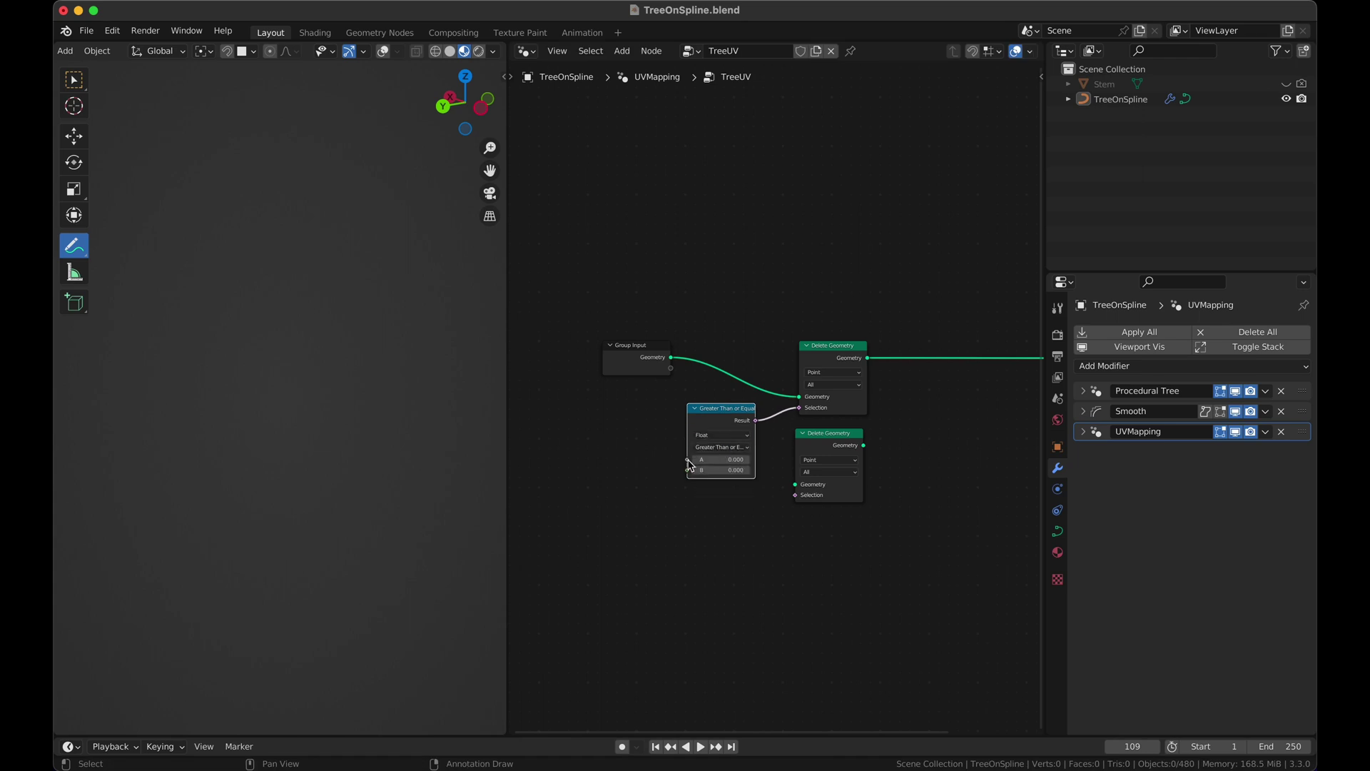
Feed the comparison's A input from a Separate XYZ of the Normal node
drag(689, 464, 602, 480)
text(separ)
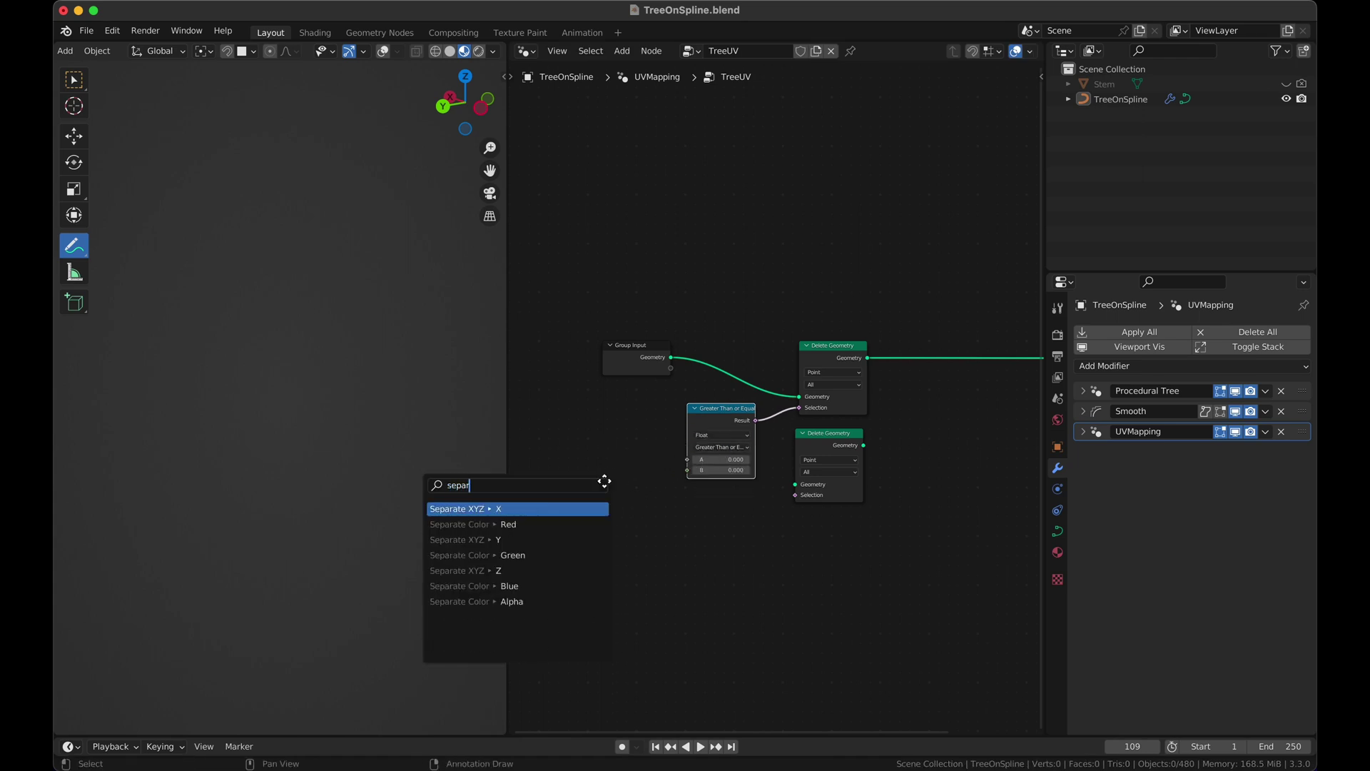
key(Return)
click(672, 427)
drag(606, 457, 584, 455)
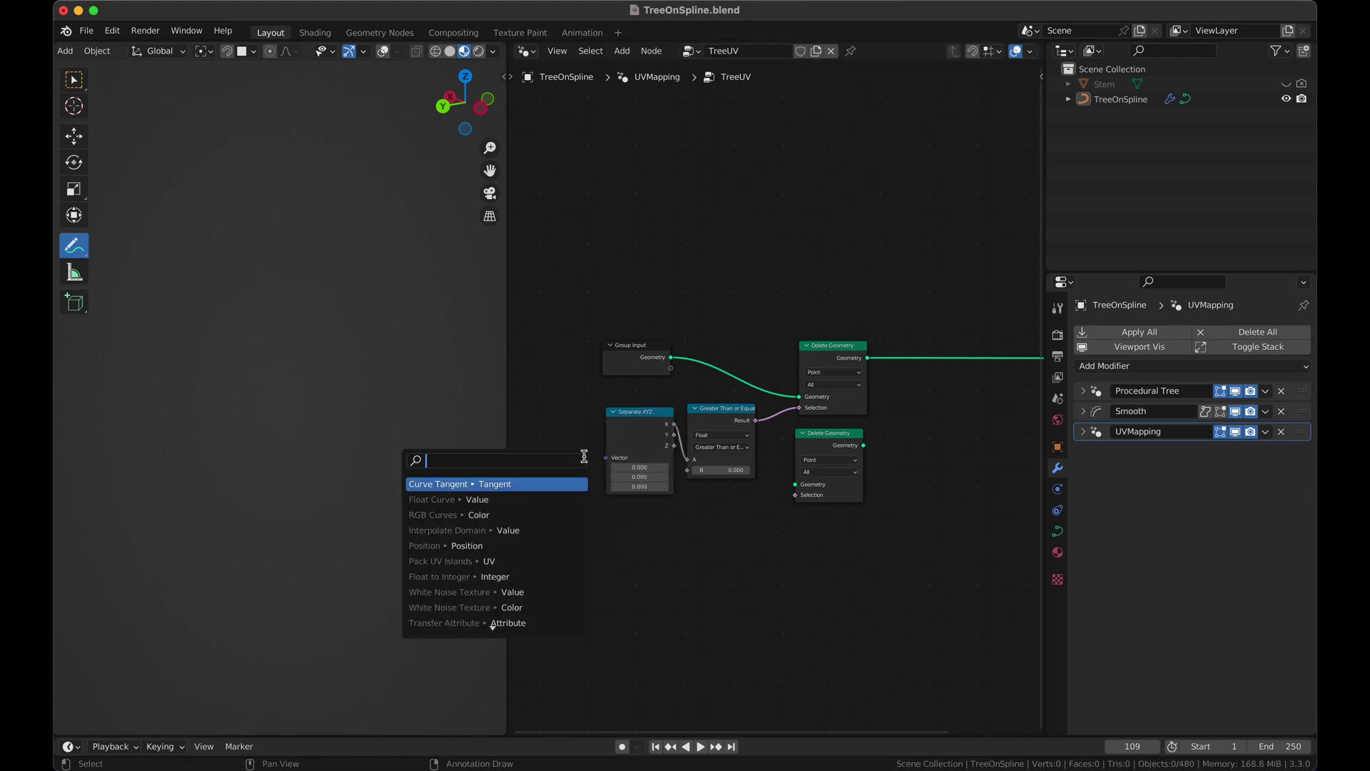
text(normal)
key(Return)
click(583, 457)
scroll(296, 463, left, 10)
scroll(295, 463, right, 5)
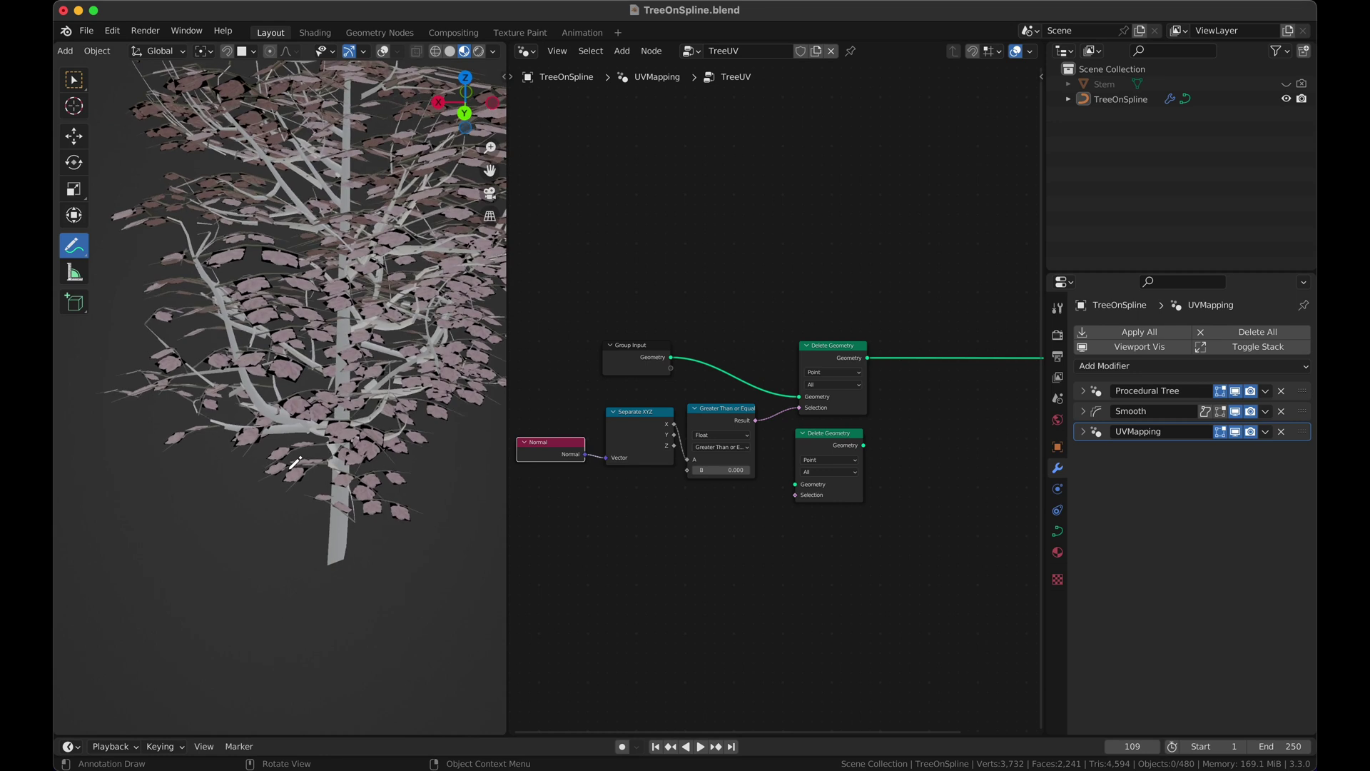
scroll(295, 462, right, 5)
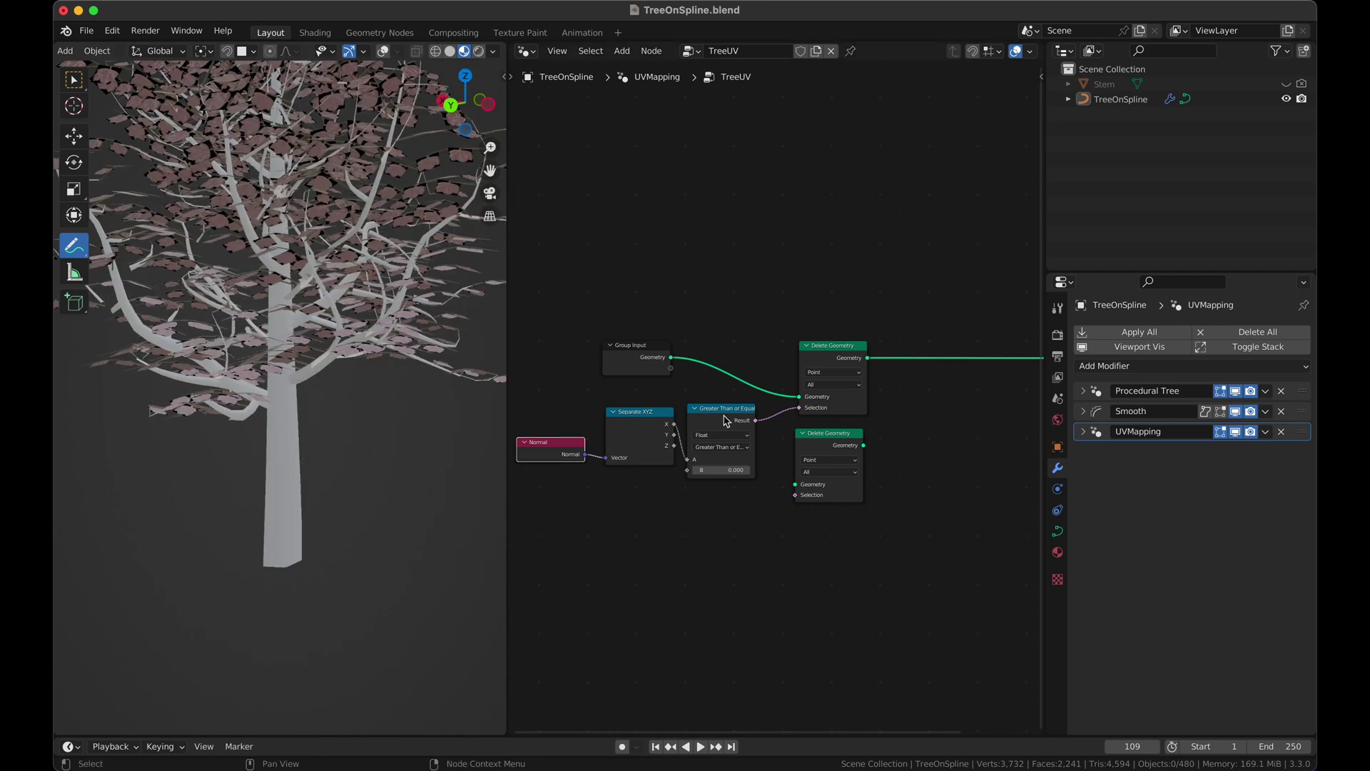
Route the comparison Result into a new Math node set to Subtract
drag(824, 445, 875, 442)
drag(756, 420, 762, 545)
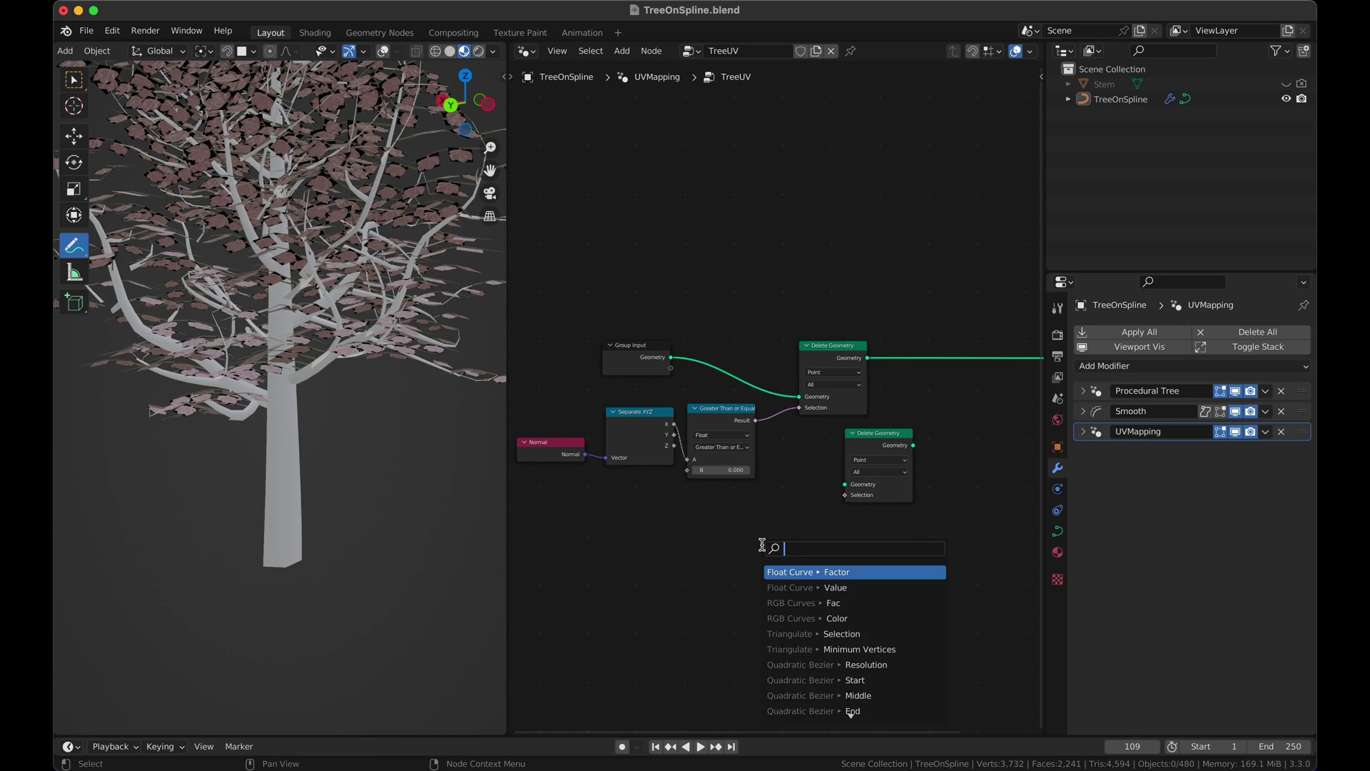
text(math)
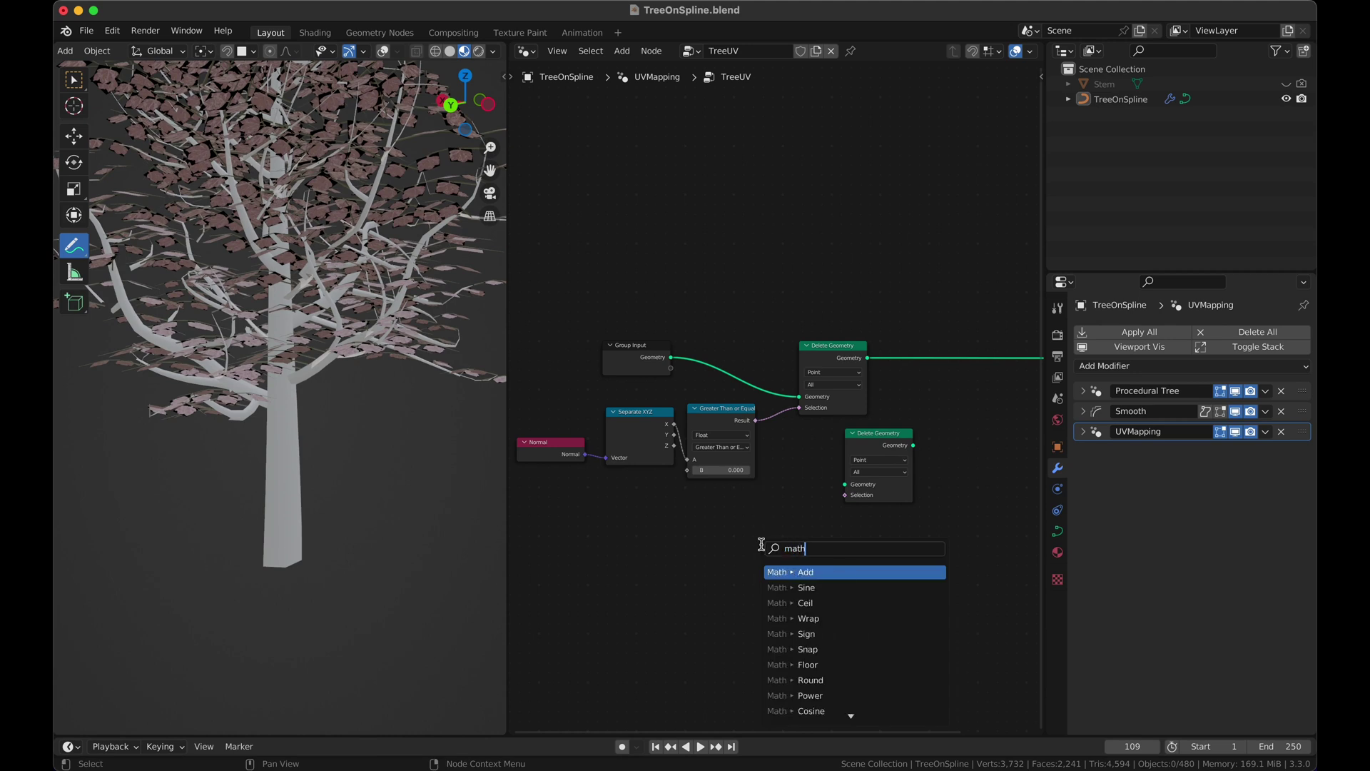
key(Return)
click(765, 486)
click(786, 498)
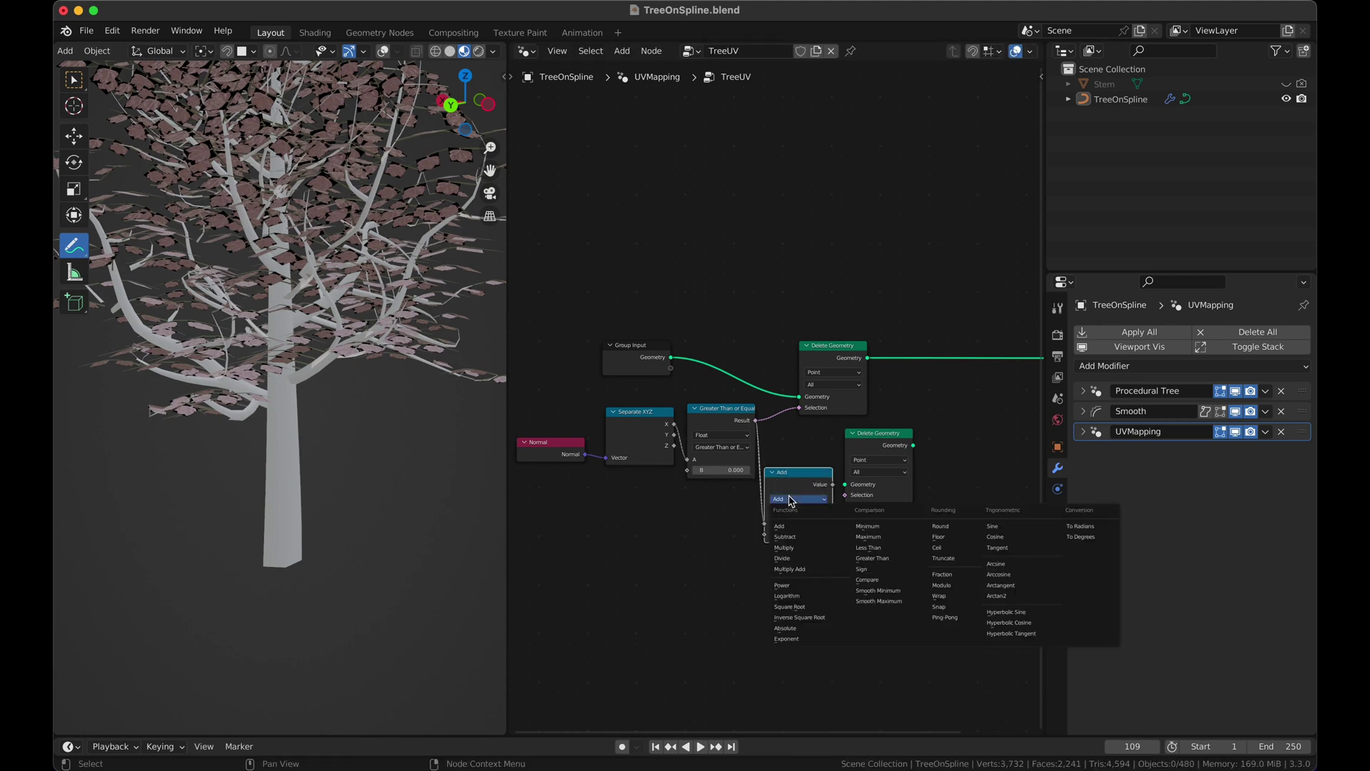
click(800, 538)
drag(788, 492, 923, 581)
click(952, 589)
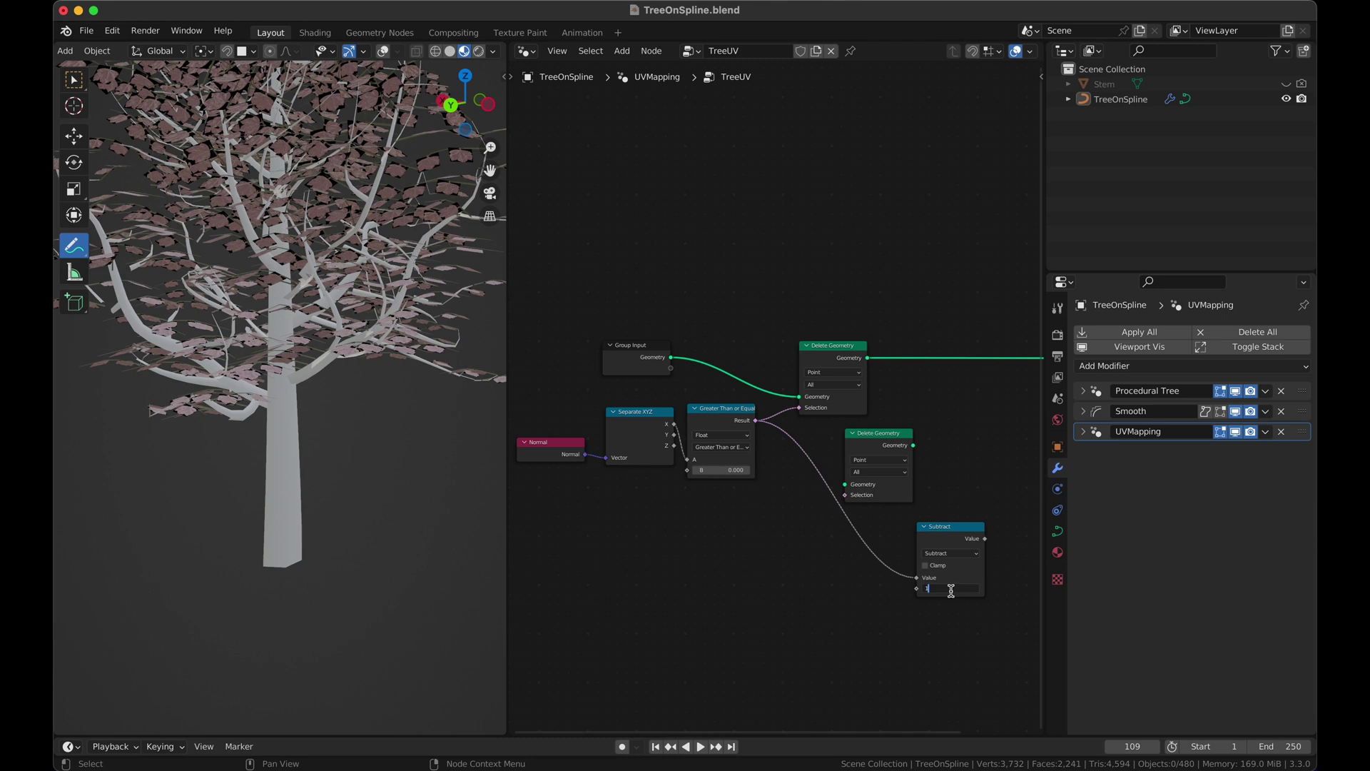
Set the Subtract value to 1 and rearrange the Normal, Separate XYZ, Compare and Subtract nodes
text(1)
key(Return)
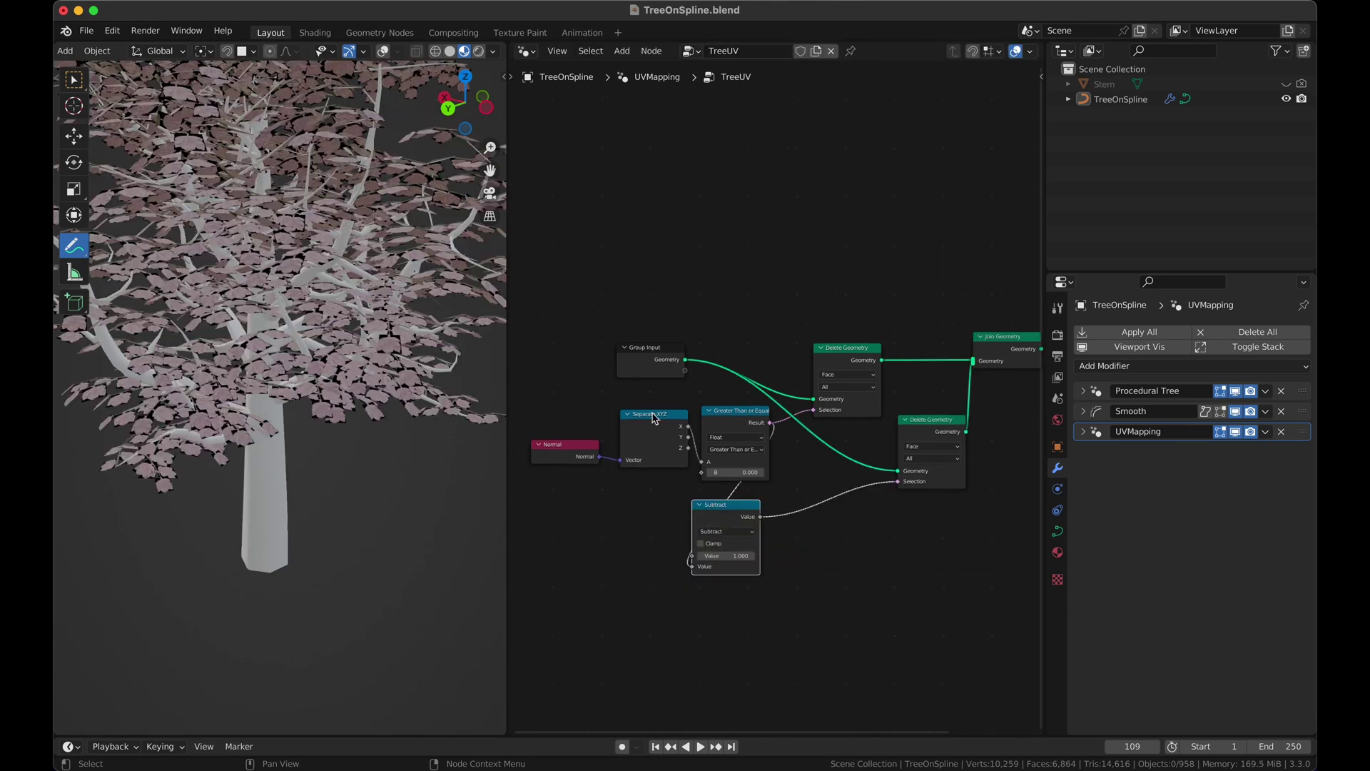
drag(655, 418, 561, 518)
drag(739, 423, 666, 442)
drag(744, 503, 765, 449)
drag(566, 448, 566, 387)
drag(561, 511, 601, 399)
click(582, 392)
Place the second Delete Geometry beside the first, keeping its Join Geometry link, and save TreeOnSpline.blend
scroll(773, 437, right, 2)
scroll(774, 440, right, 2)
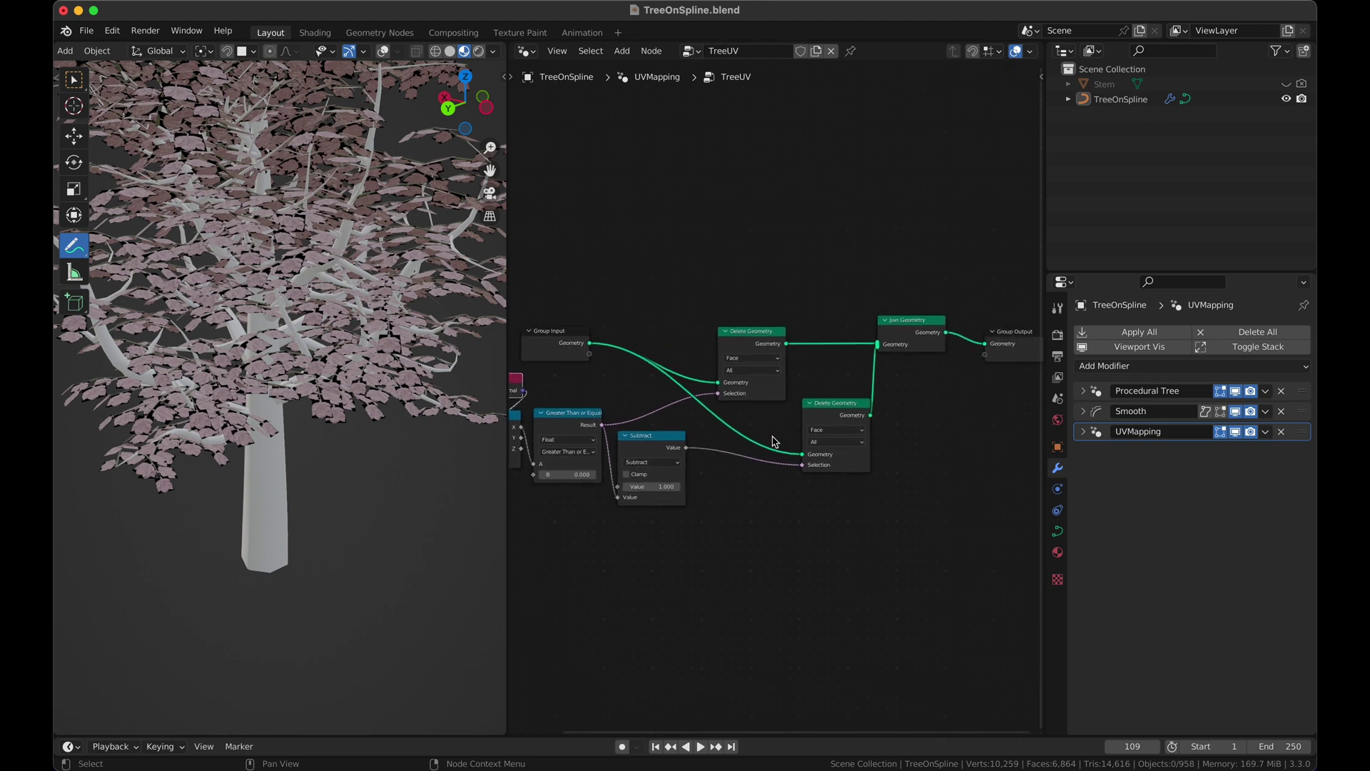
drag(838, 411, 755, 422)
ctrl+right_drag(817, 374, 891, 464)
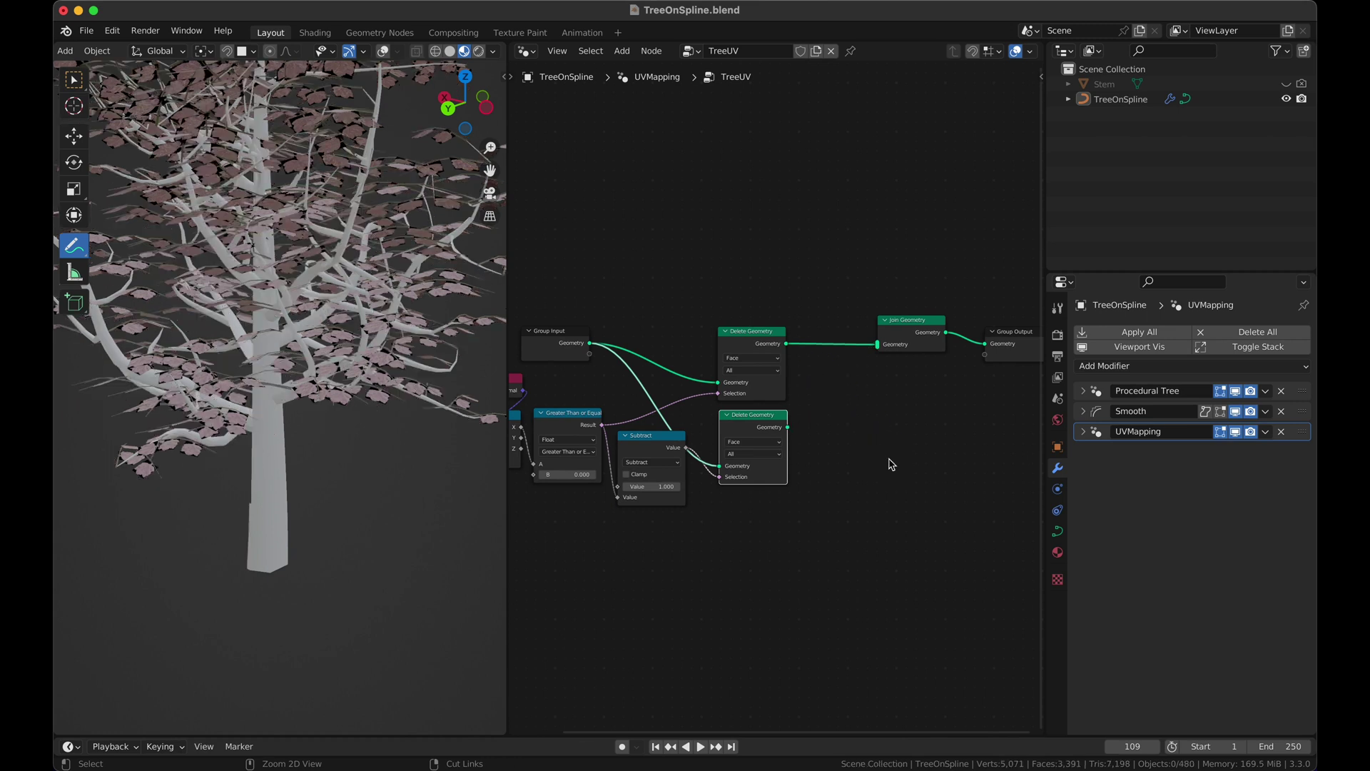
key(ctrl+z)
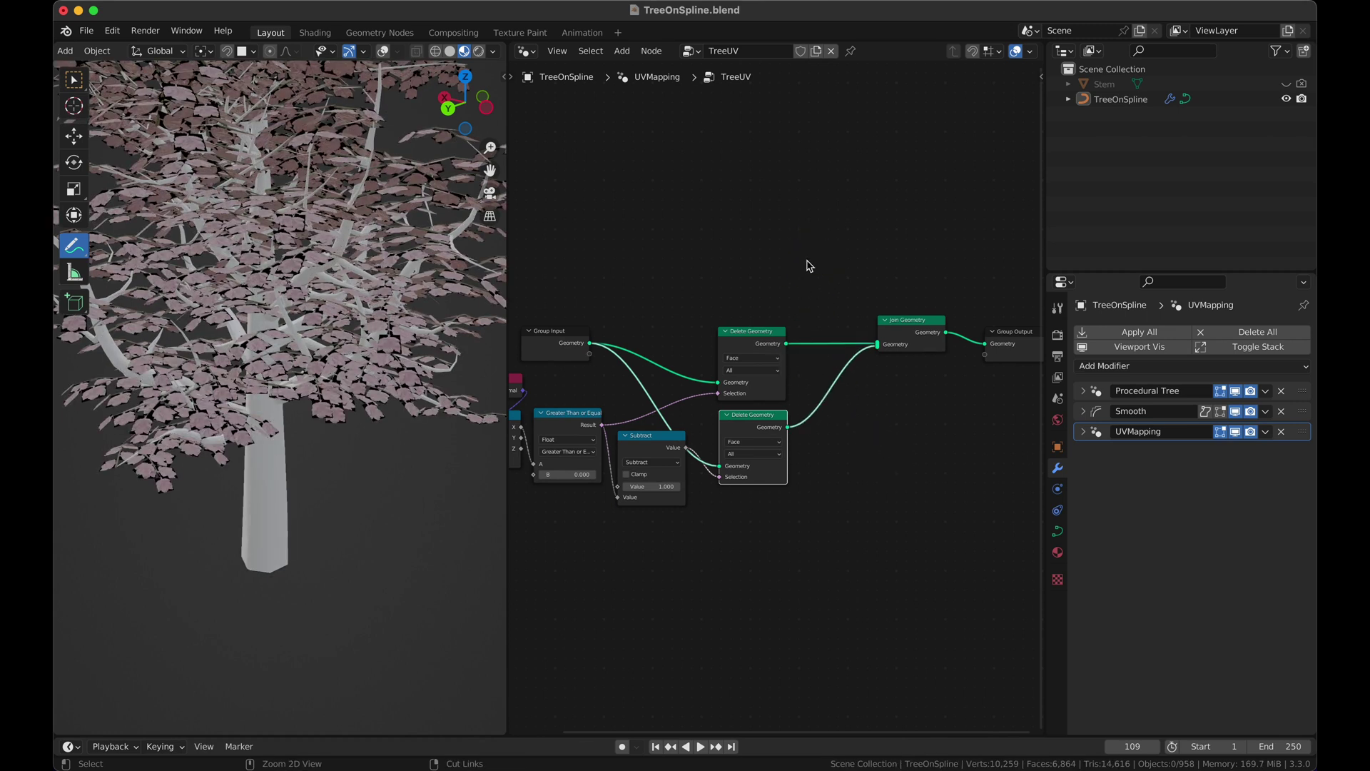
key(ctrl+s)
Move Join Geometry next to the Delete Geometry nodes and shift Group Output further right
scroll(886, 428, right, 3)
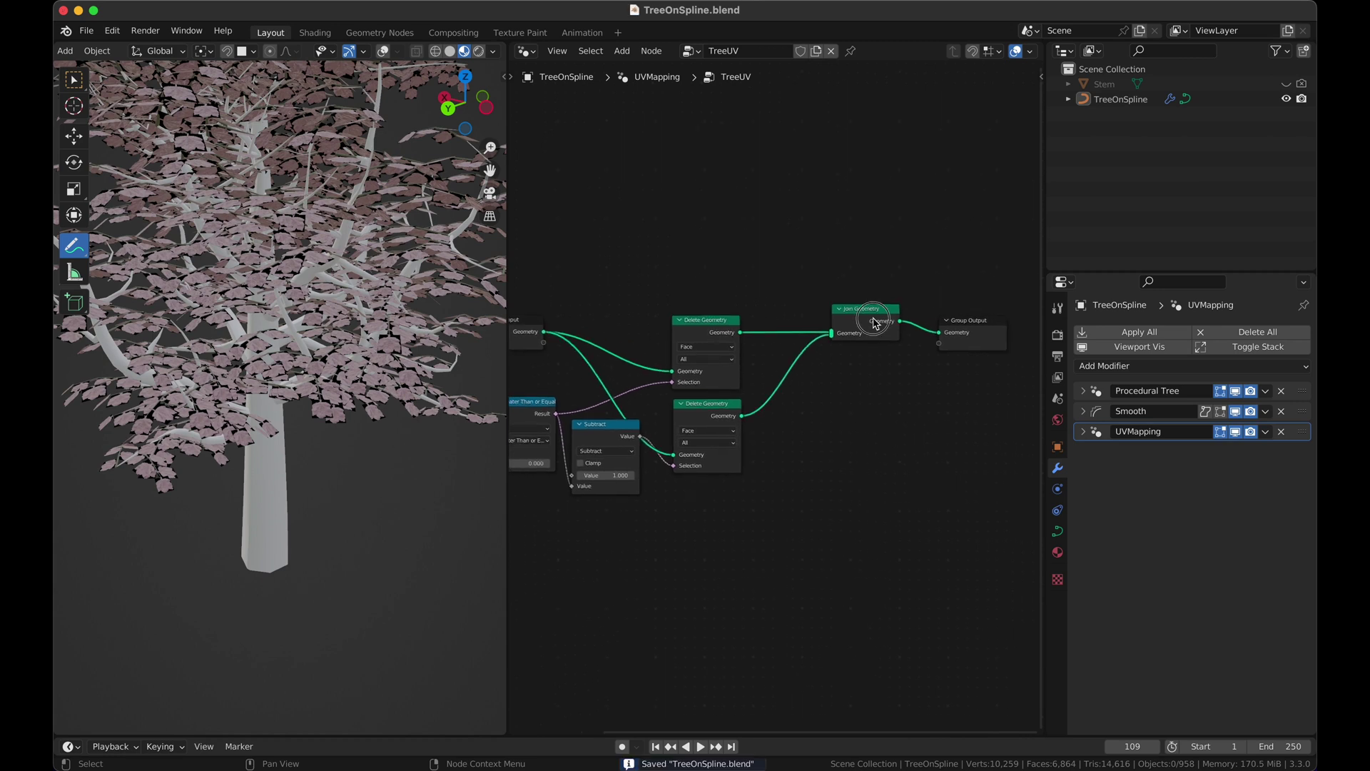
drag(871, 324, 795, 342)
drag(976, 319, 1011, 320)
scroll(214, 696, down, 5)
scroll(214, 695, up, 10)
scroll(209, 693, right, 5)
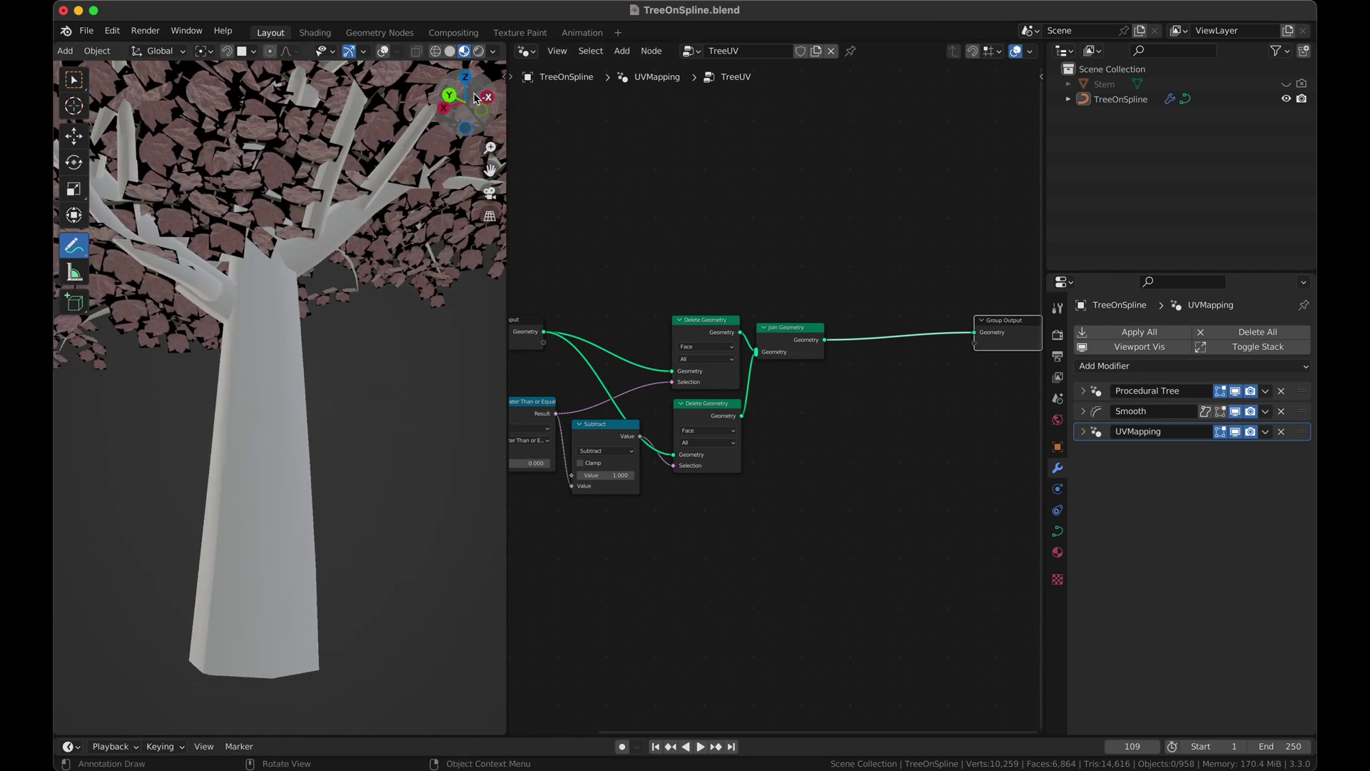
Switch the viewport to Solid shading to inspect the tree
click(449, 50)
scroll(309, 383, left, 3)
scroll(304, 388, down, 5)
scroll(304, 388, up, 4)
scroll(305, 383, down, 8)
scroll(305, 384, down, 4)
Insert a Capture Attribute node capturing Vector data after Join Geometry
key(shift+a)
text(cap)
key(Return)
click(857, 392)
click(878, 426)
click(875, 426)
drag(879, 385, 890, 321)
click(896, 363)
click(885, 391)
Plug a UV Unwrap node into the captured Value and link the Attribute to Group Output
click(743, 553)
key(a)
click(788, 443)
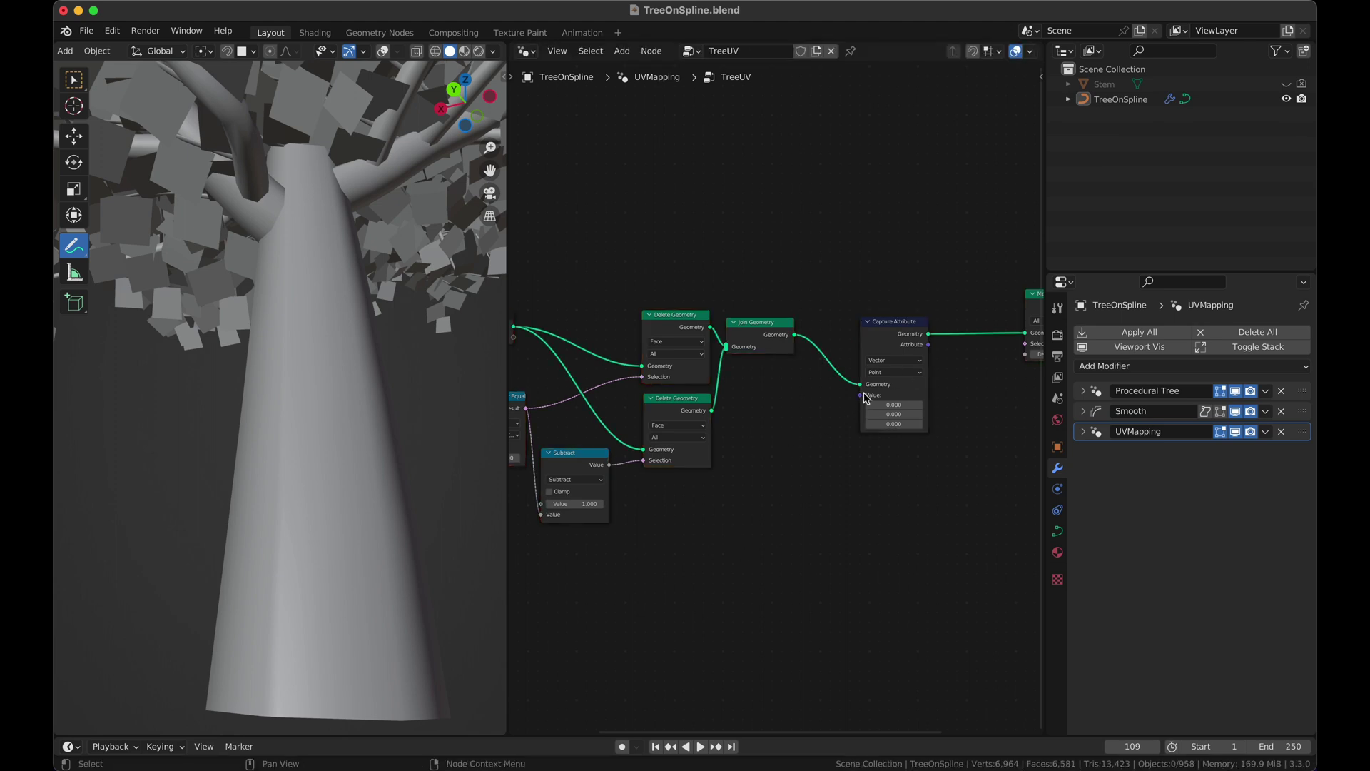
click(865, 398)
drag(864, 397, 797, 474)
text(uv)
key(Return)
click(803, 474)
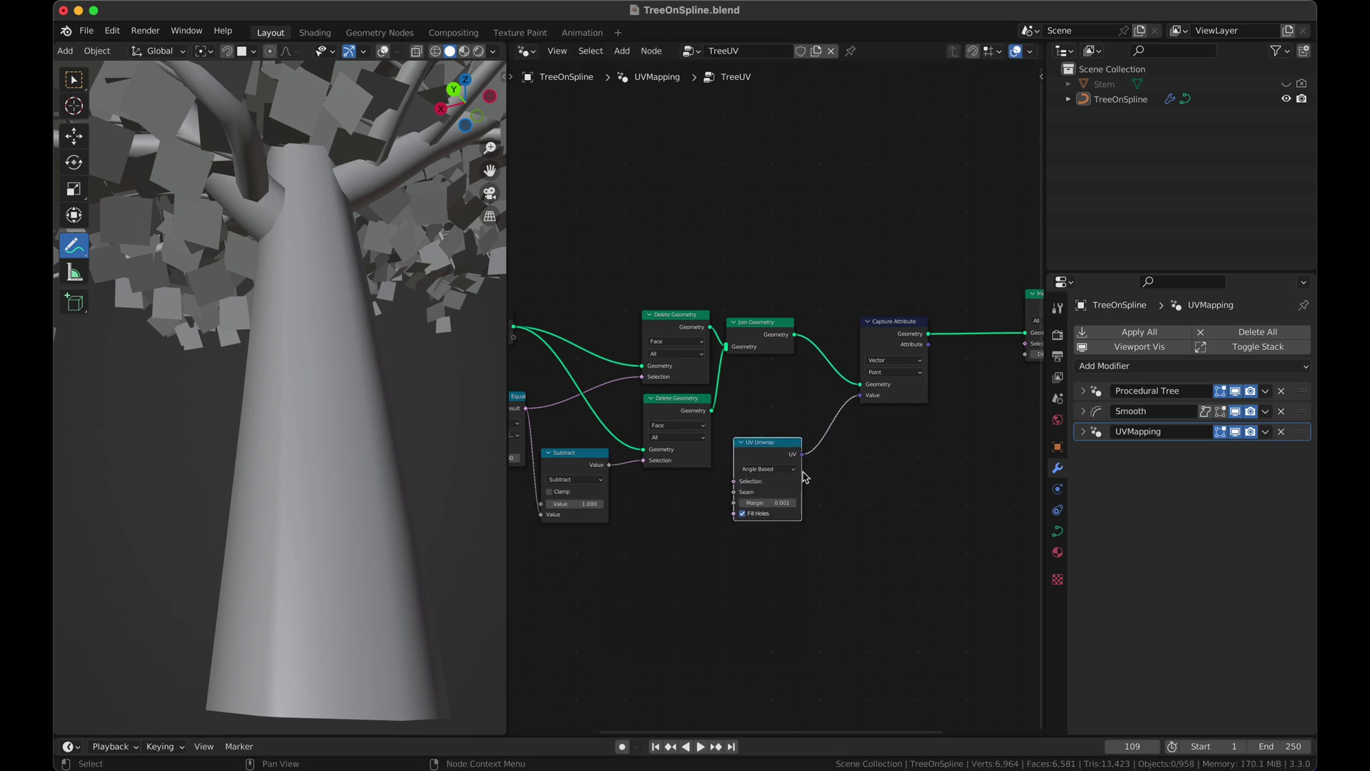
drag(802, 472, 852, 454)
drag(929, 344, 844, 329)
Rename the new Attribute group output in the sidebar and start animation playback
key(n)
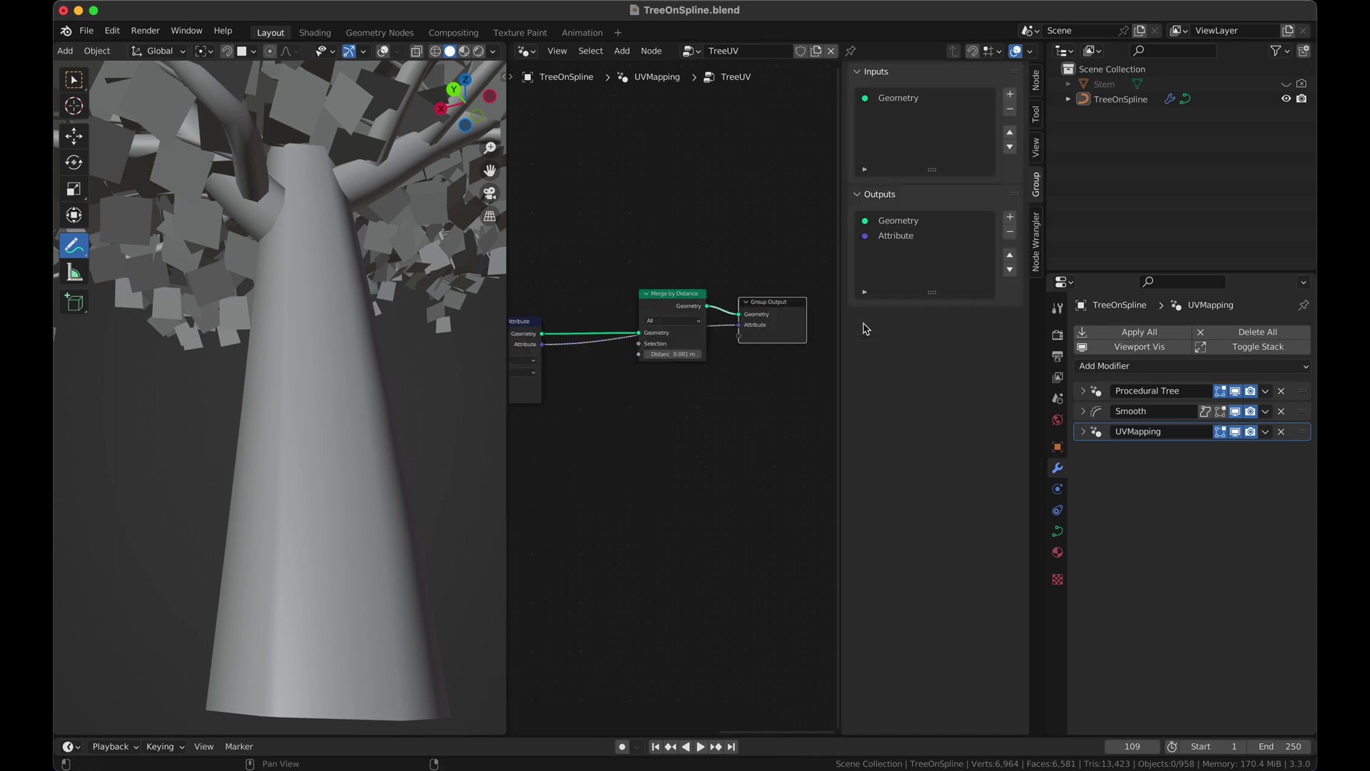
double_click(904, 236)
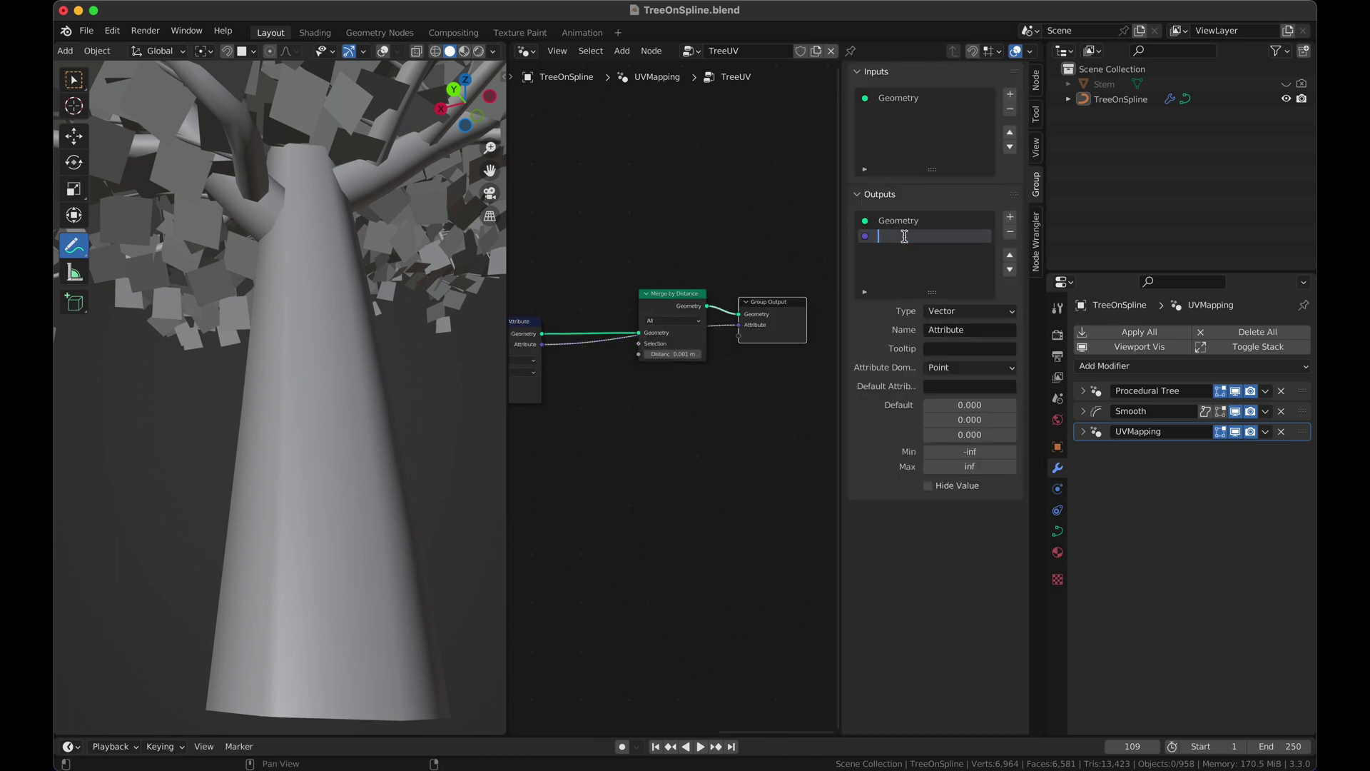
key(space)
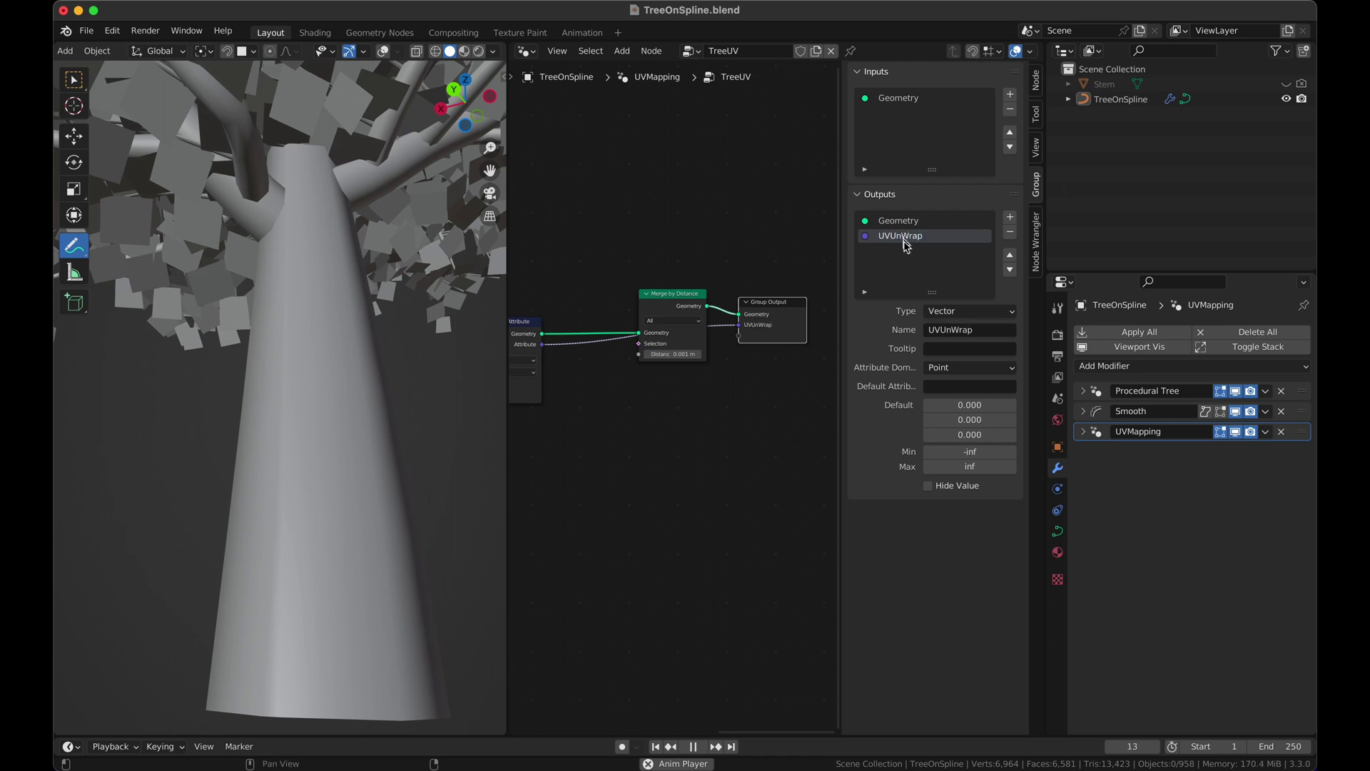
Name the UVMapping modifier's output attribute TreeUV
click(1084, 432)
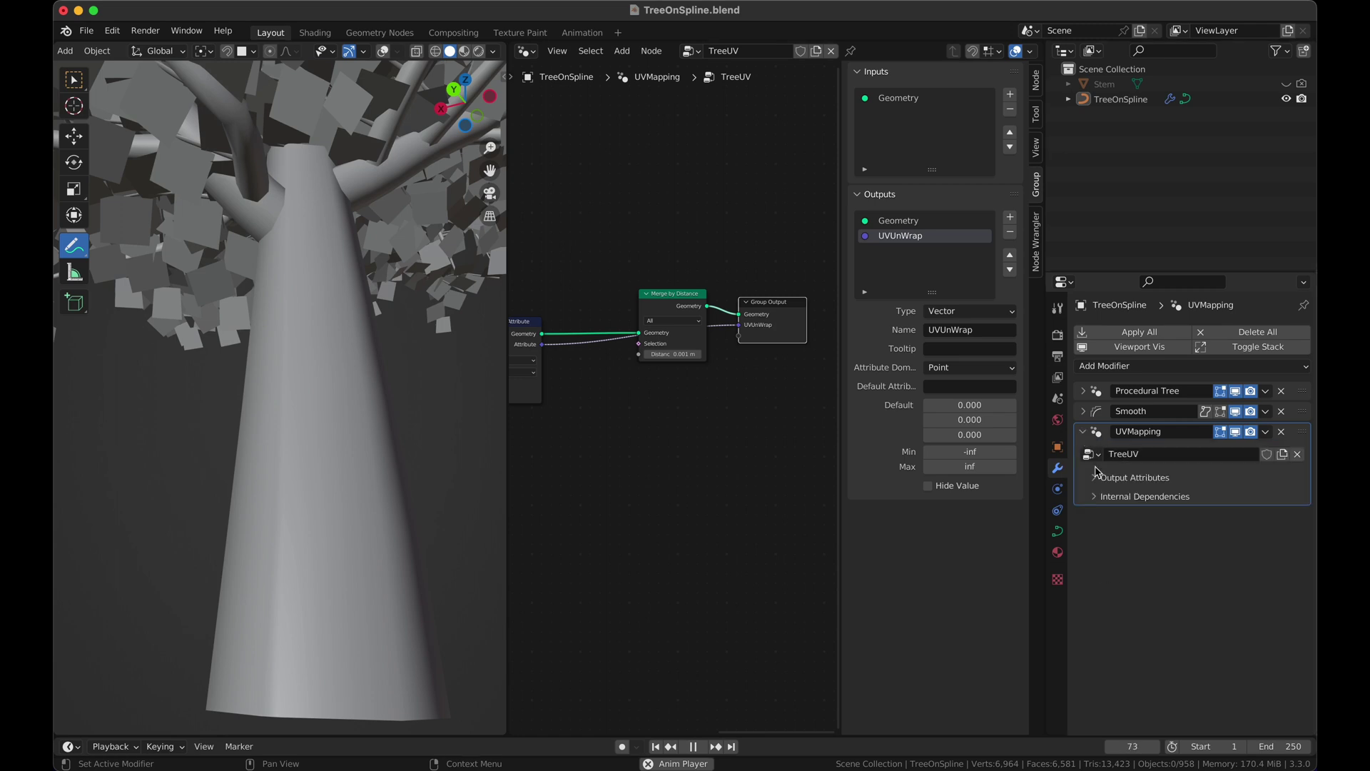
click(1095, 478)
click(1214, 501)
text(TreeUV)
key(Return)
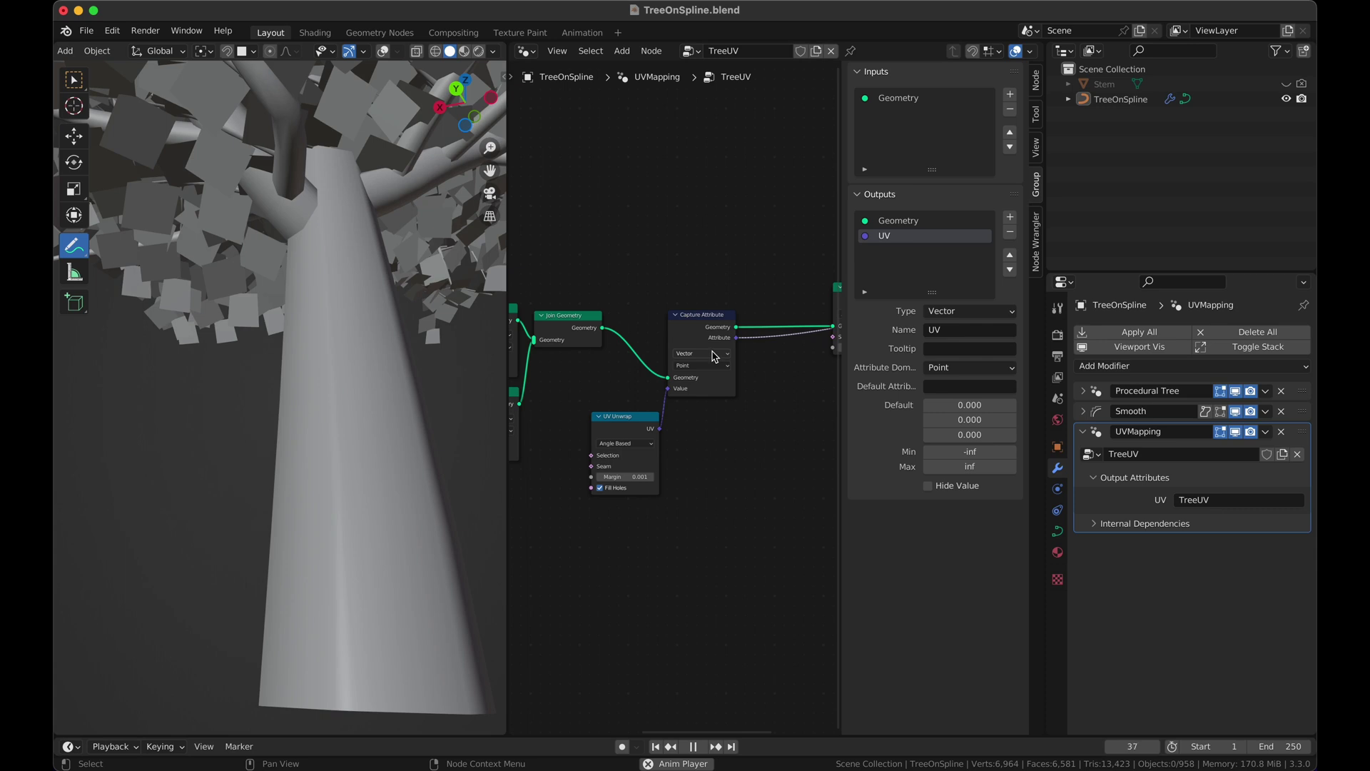
Set the Capture Attribute domain to Face Corner
click(714, 366)
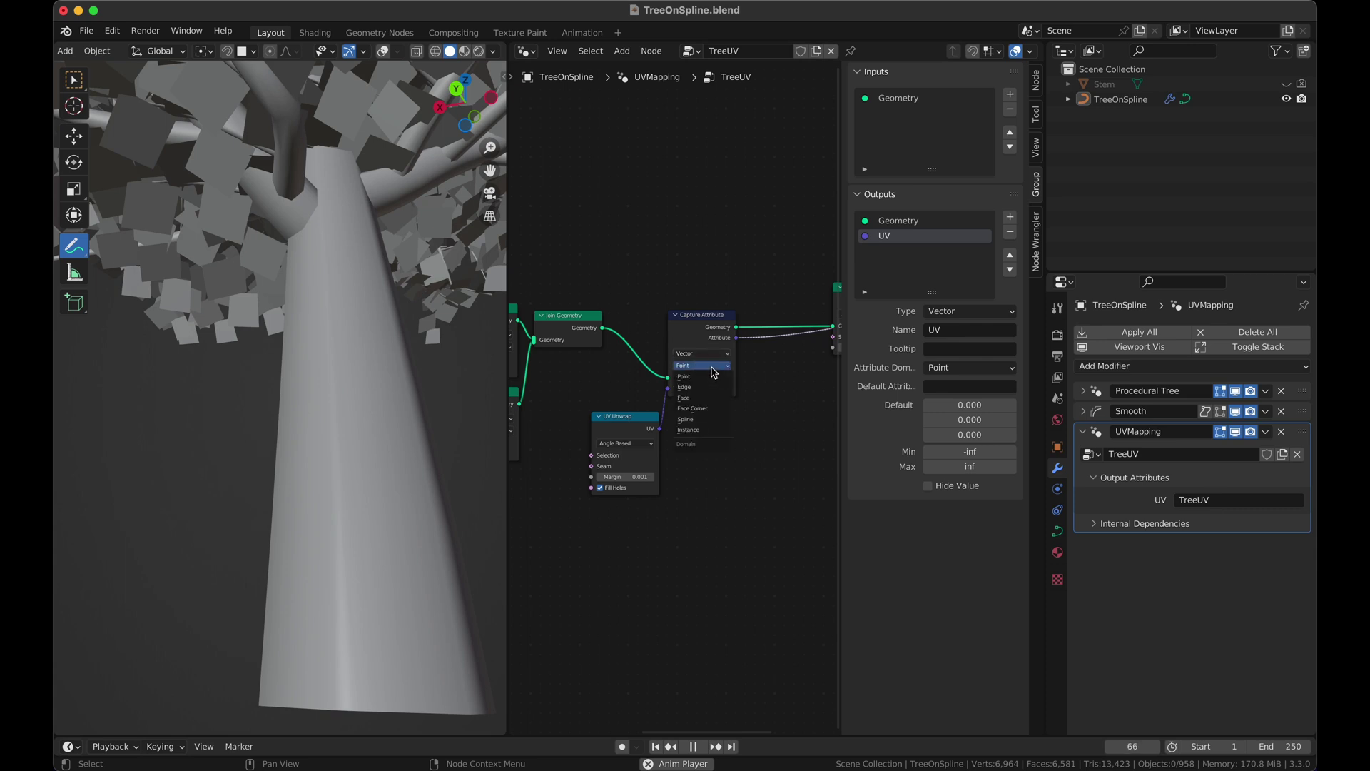
click(703, 409)
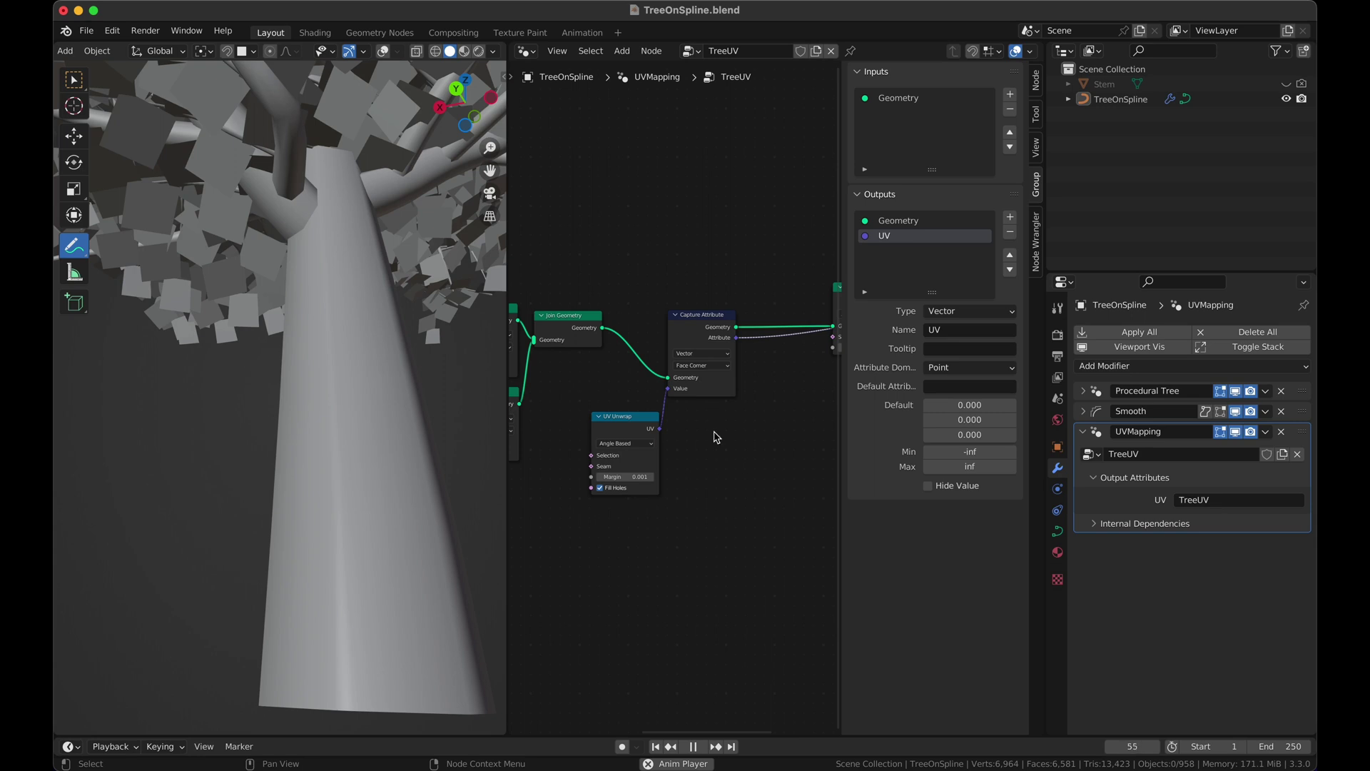
scroll(474, 511, right, 10)
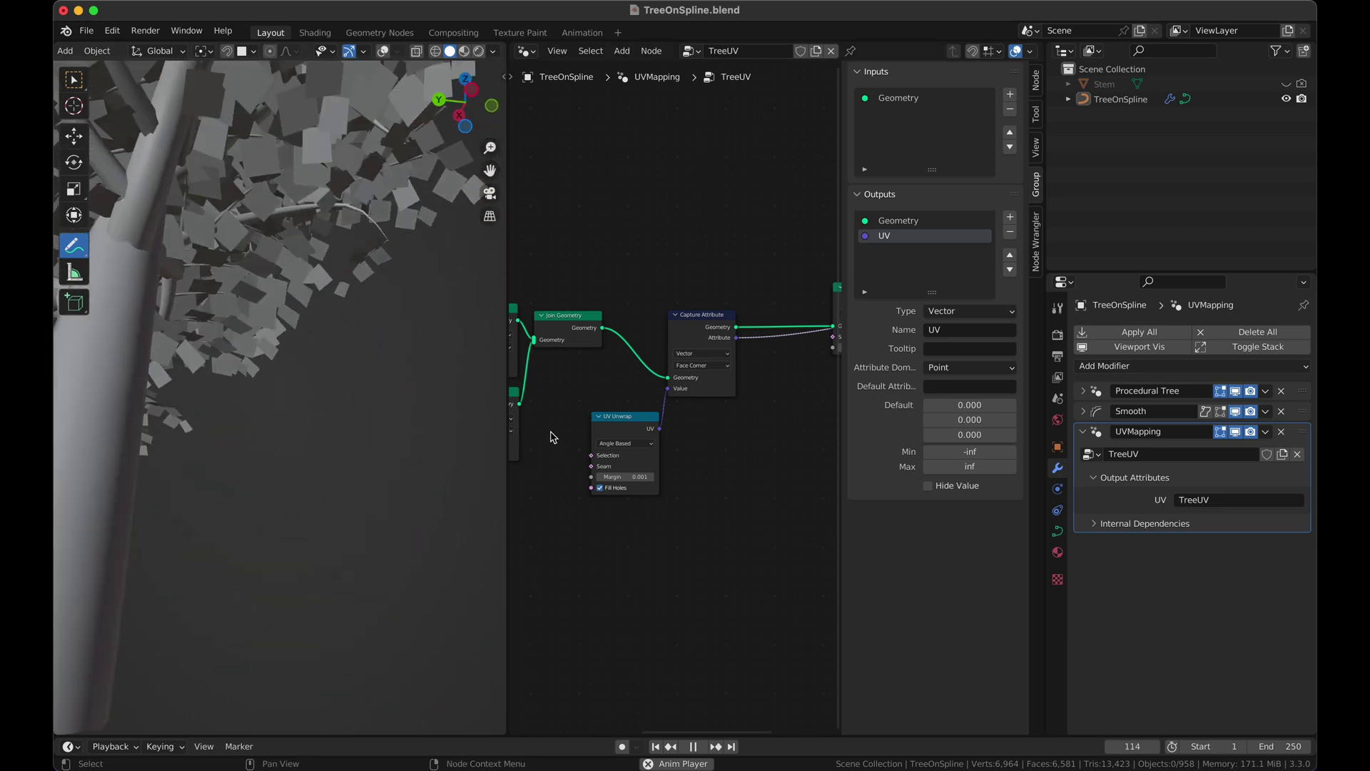
scroll(554, 437, down, 1)
scroll(81, 443, down, 5)
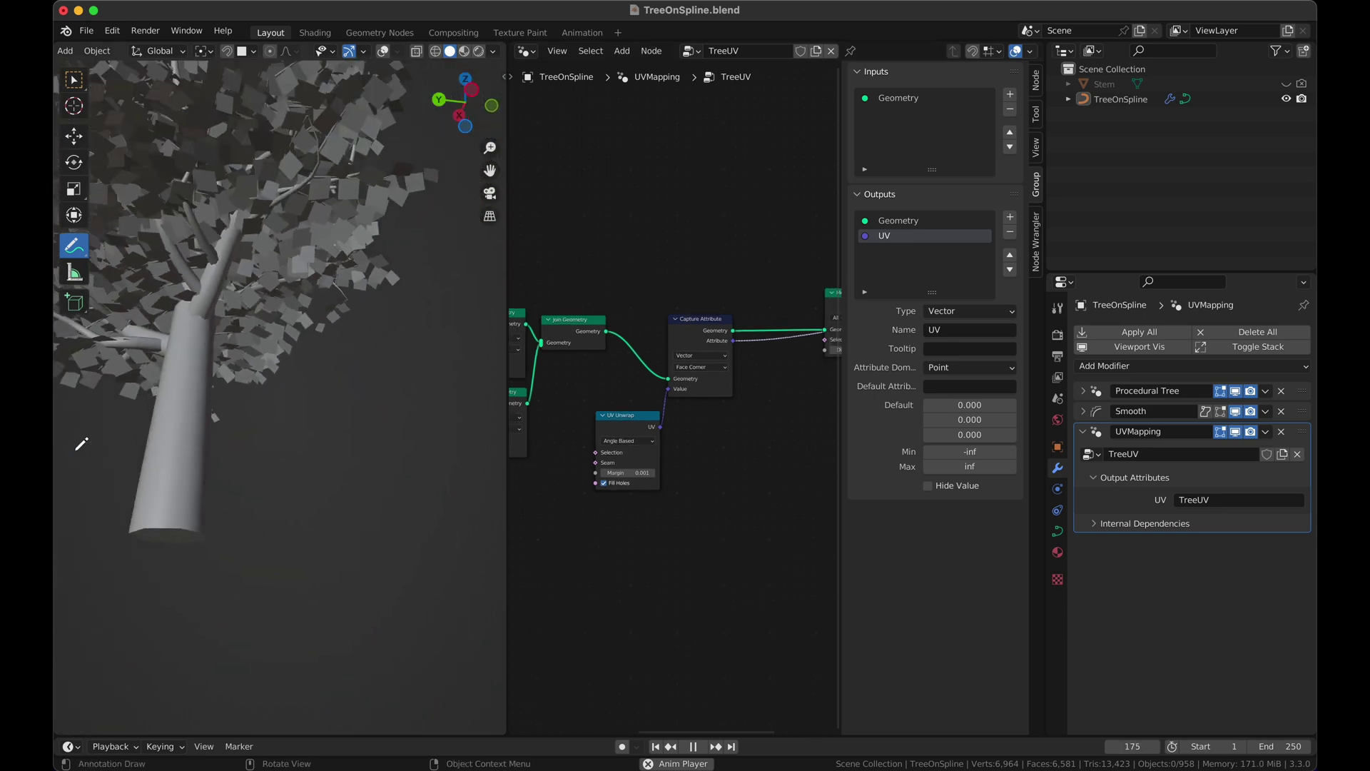
scroll(82, 444, up, 5)
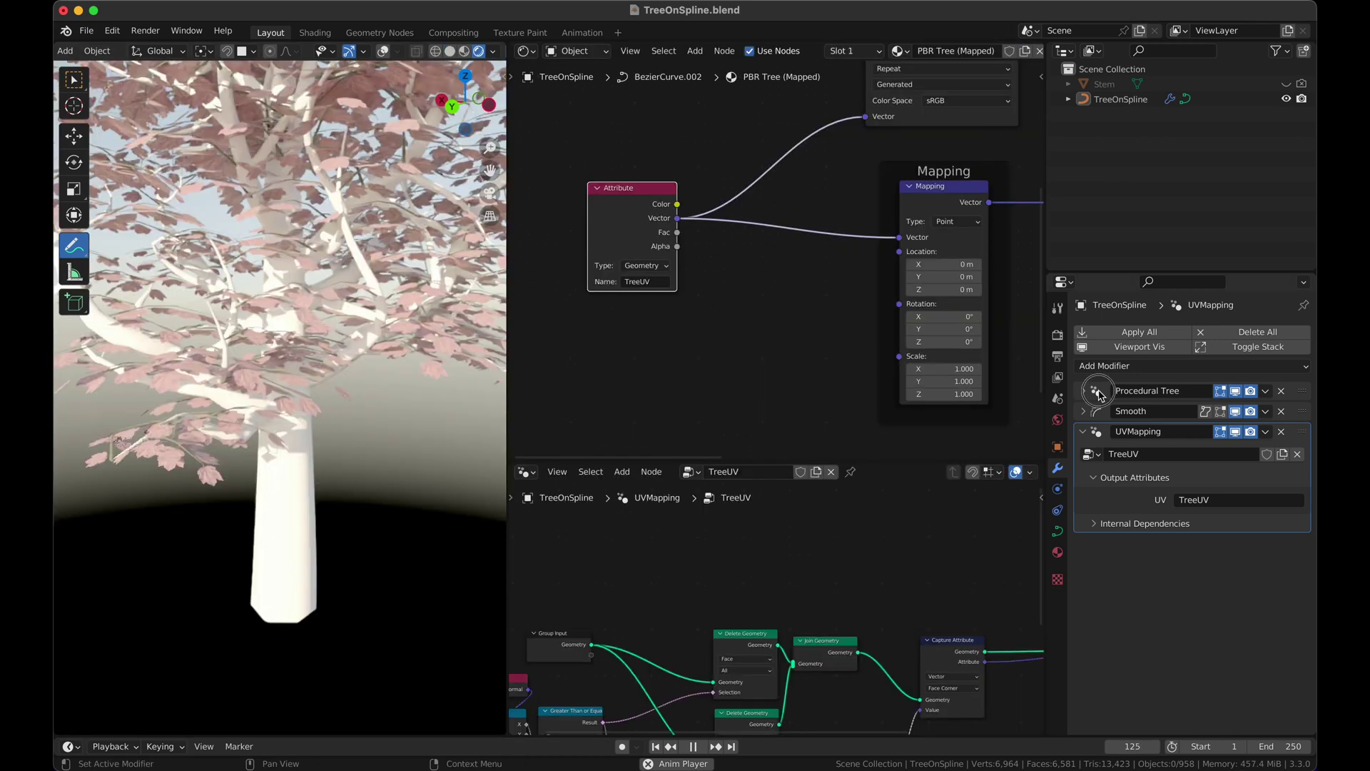
Assign the PBR Tree (Mapped) material to the trunk
click(1147, 390)
scroll(931, 620, up, 3)
scroll(931, 620, left, 5)
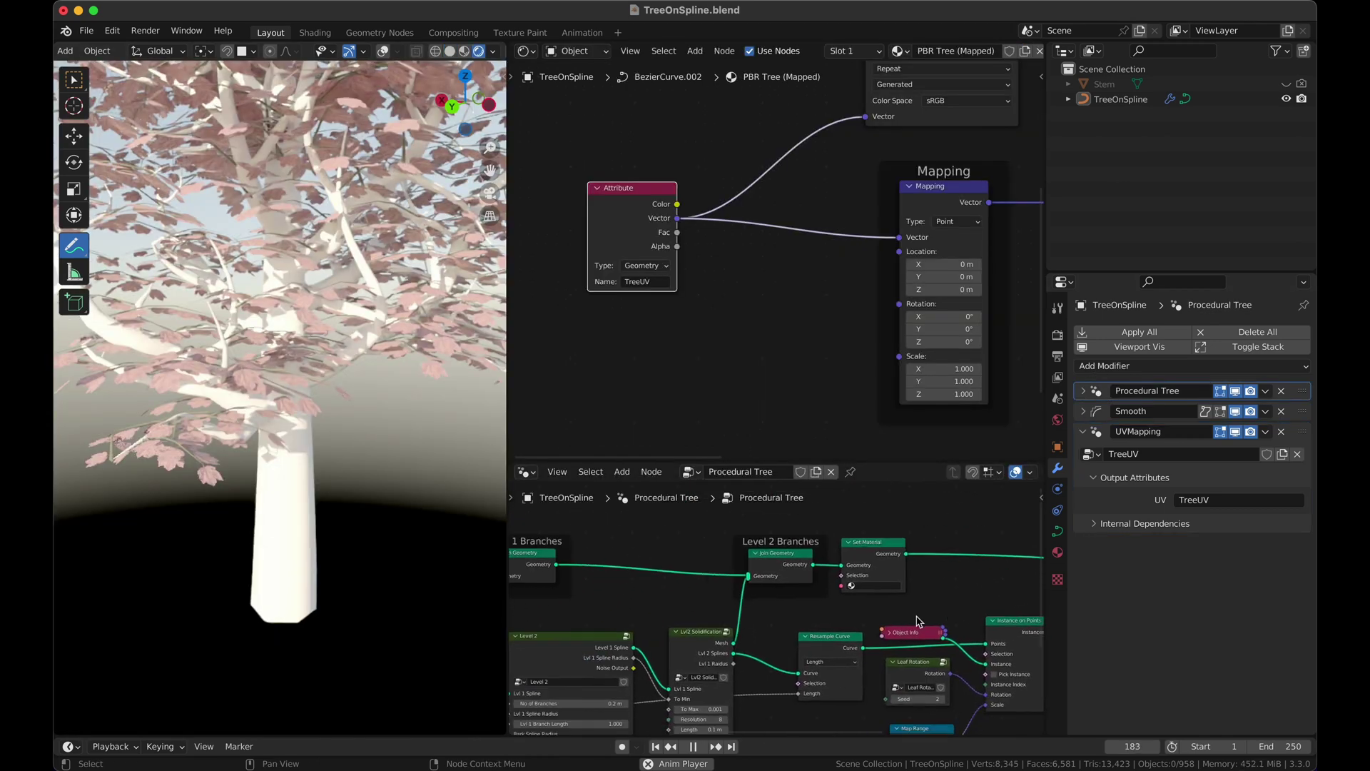
click(891, 586)
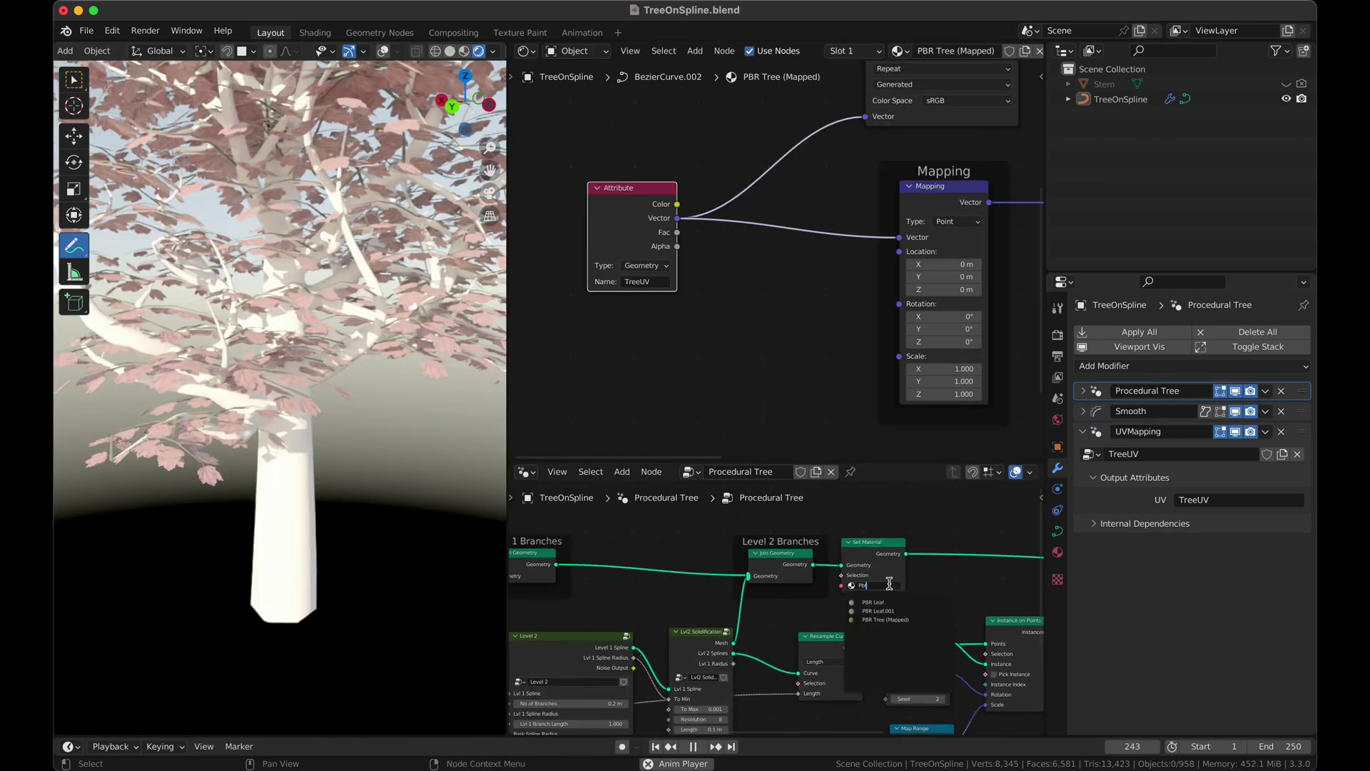
text(Pbr)
click(885, 619)
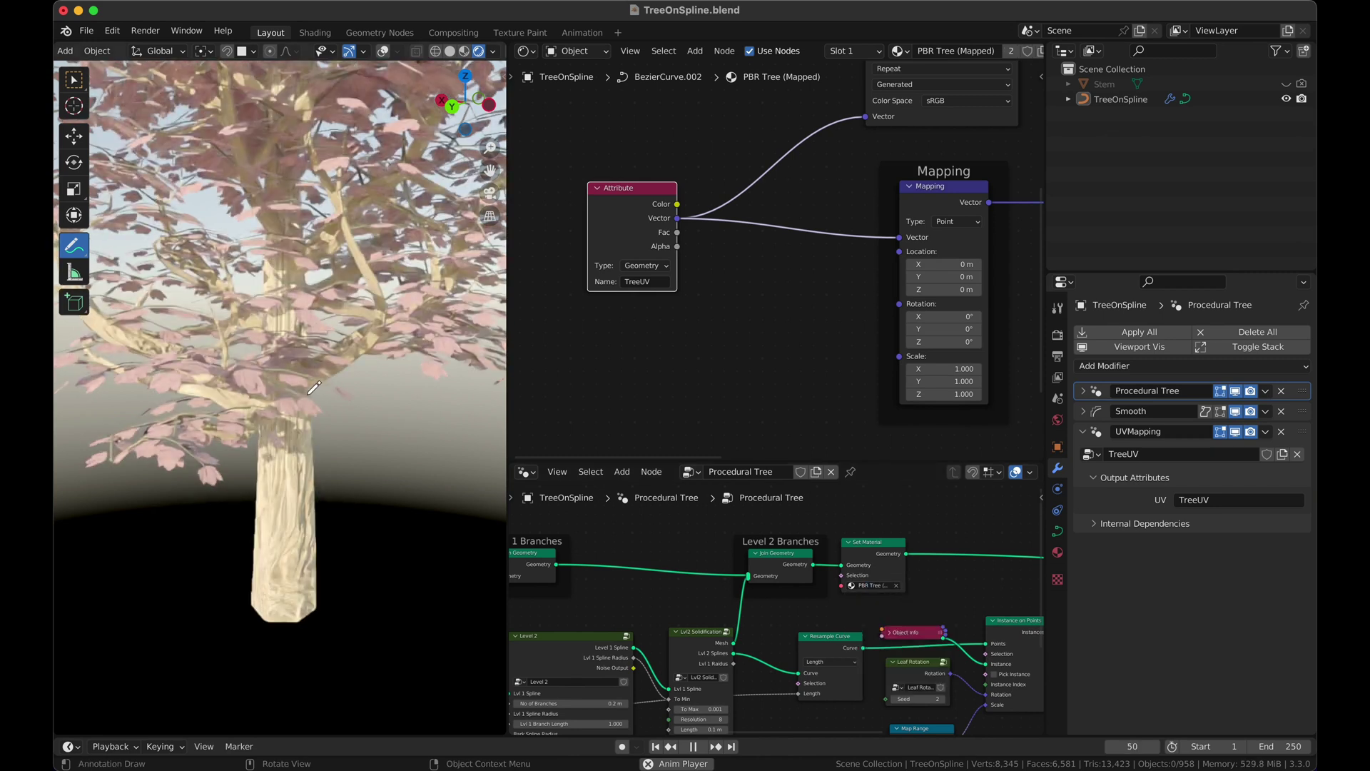
Orbit around the textured tree, then disconnect the Add node from UV Unwrap's Selection
middle_drag(314, 388, 427, 415)
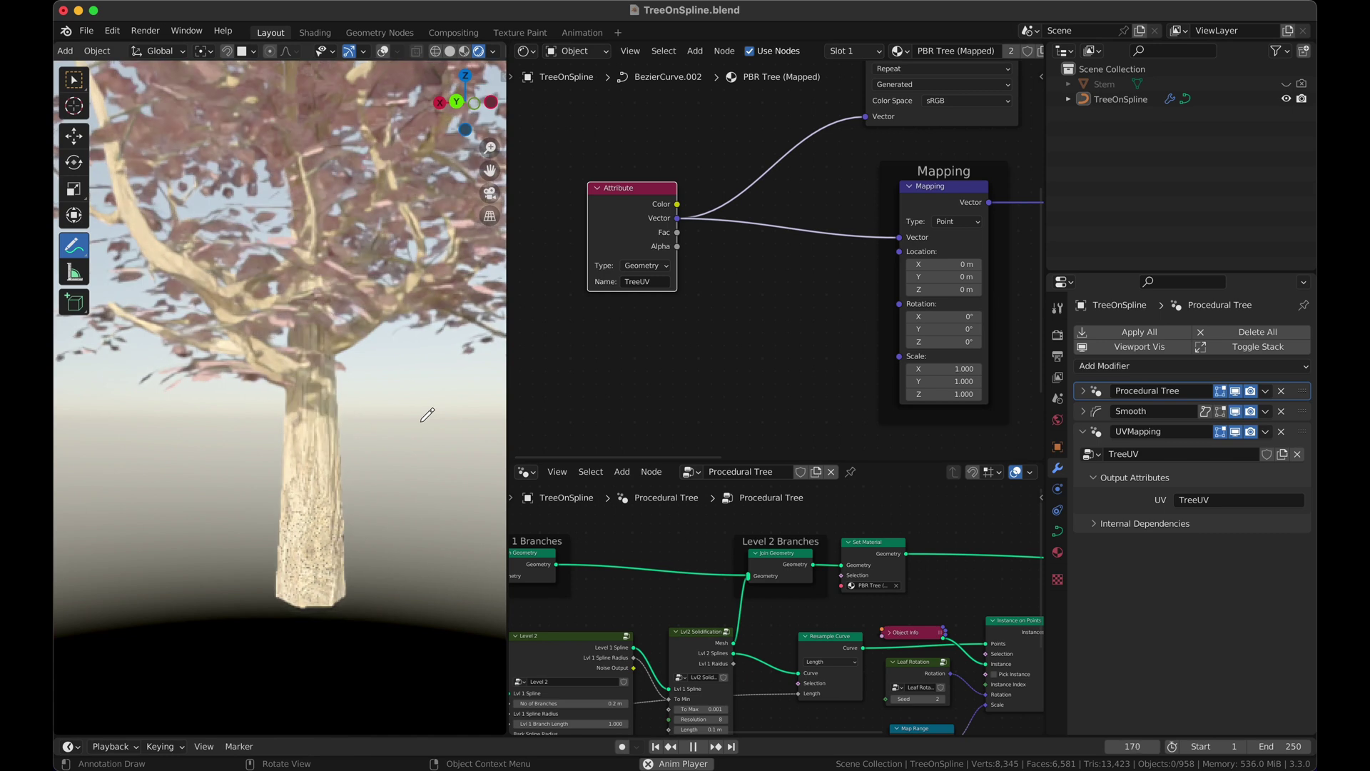
scroll(427, 414, up, 4)
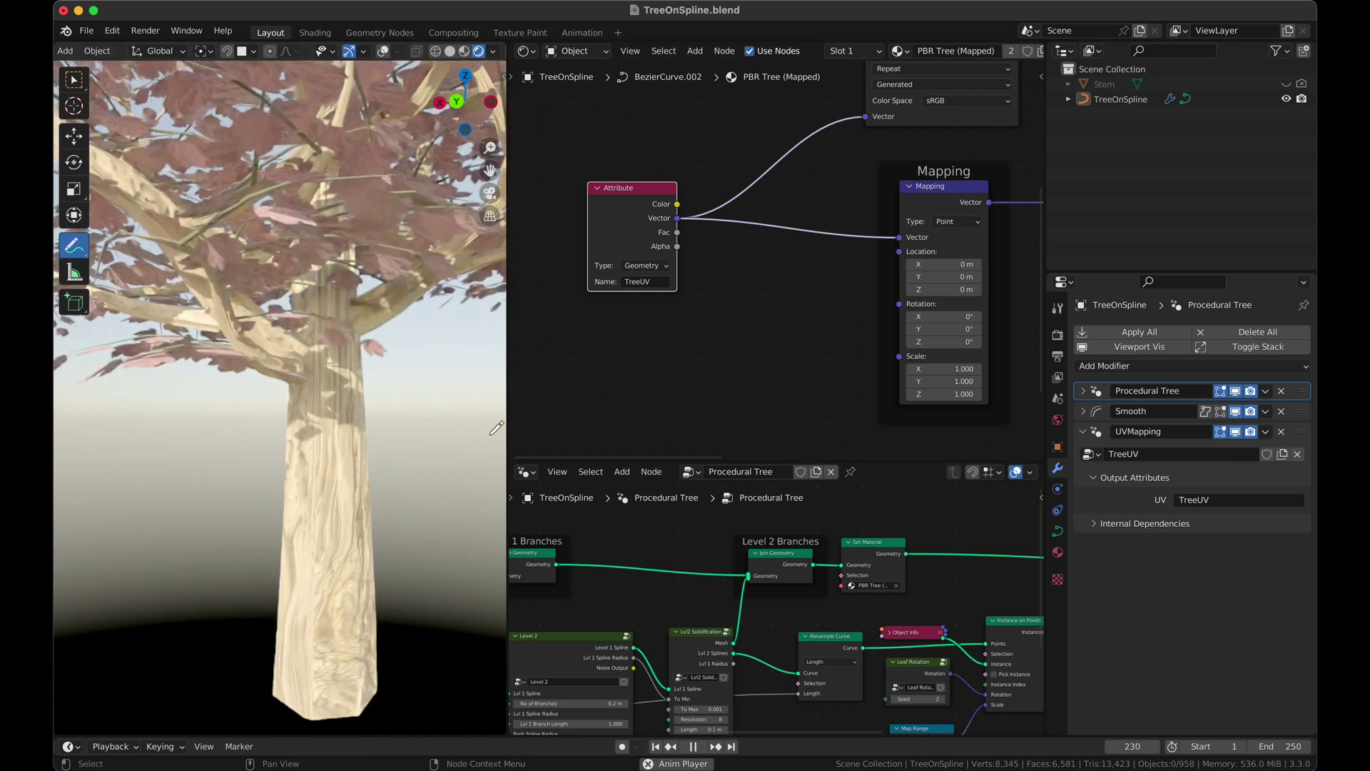
scroll(461, 456, down, 3)
scroll(460, 456, up, 2)
scroll(461, 456, left, 5)
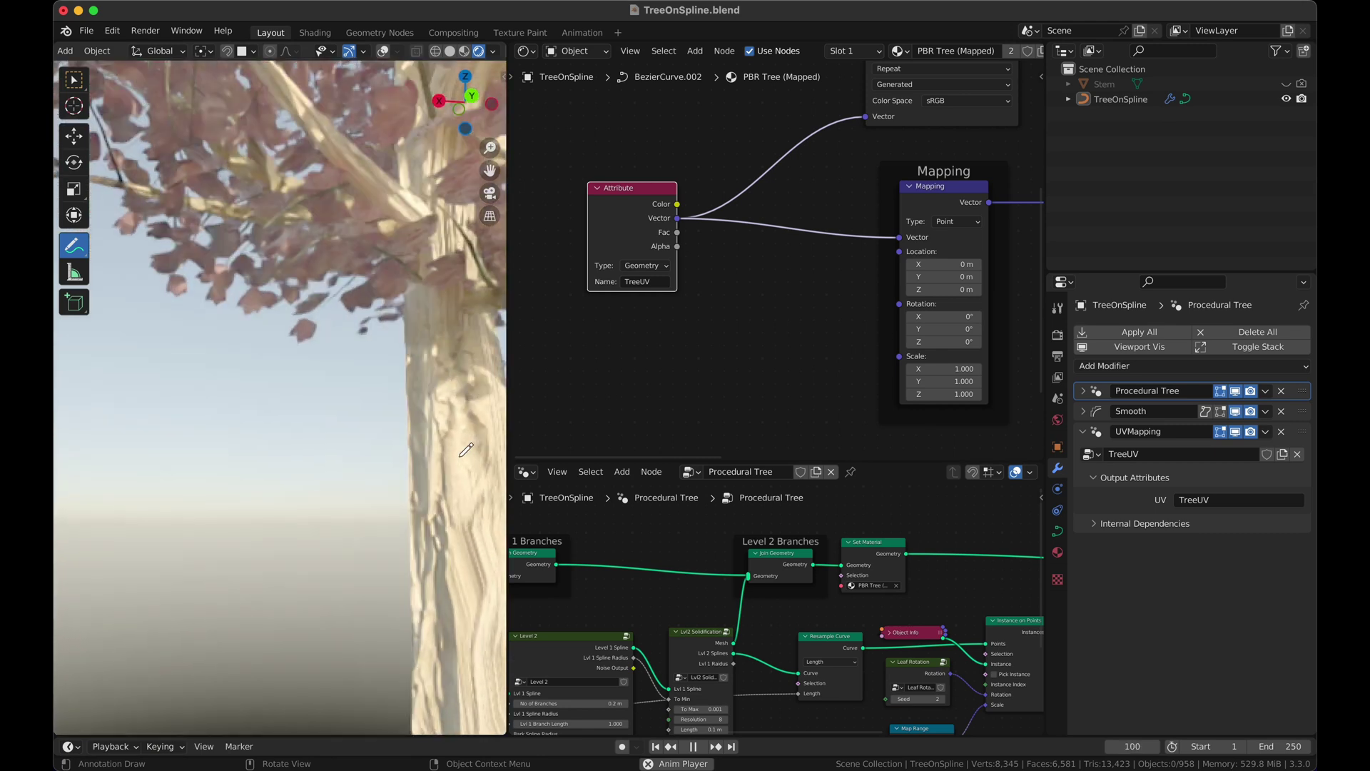
scroll(466, 449, right, 6)
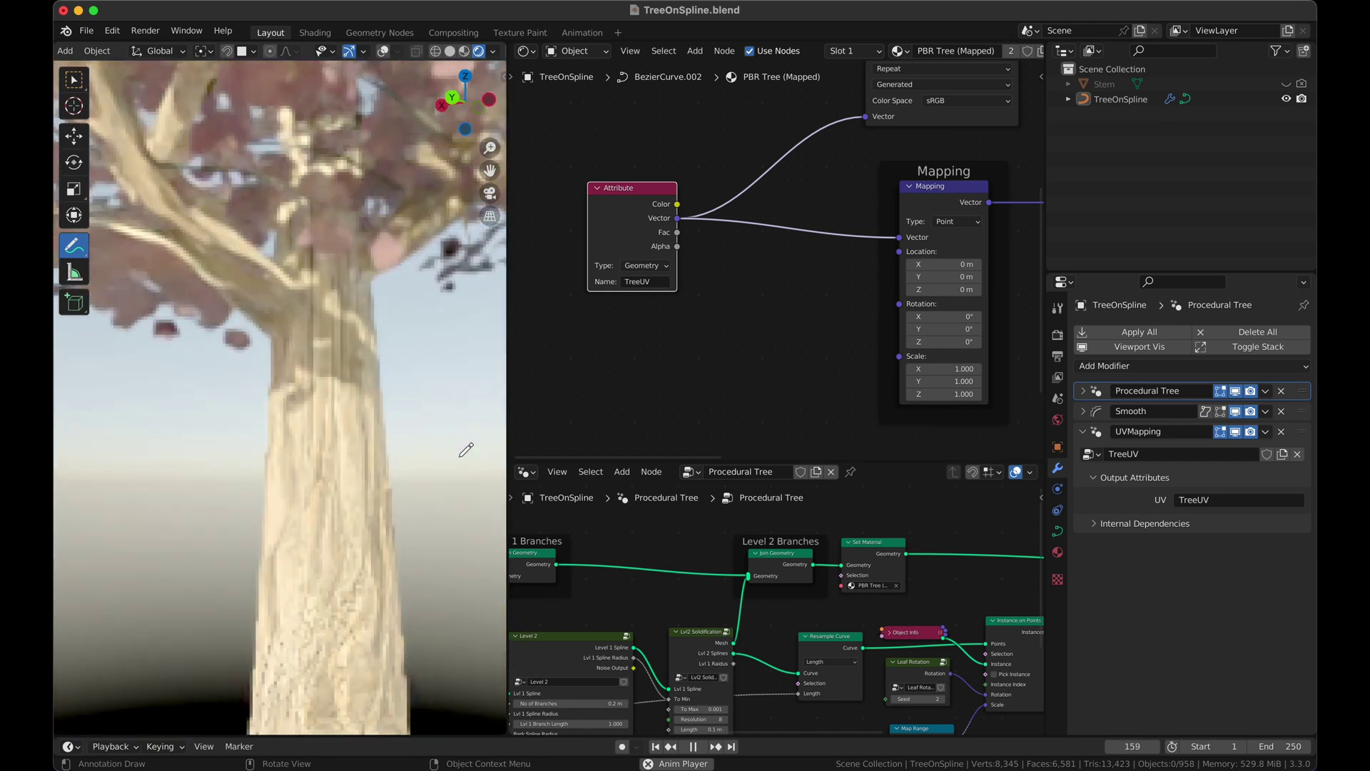
scroll(466, 449, down, 5)
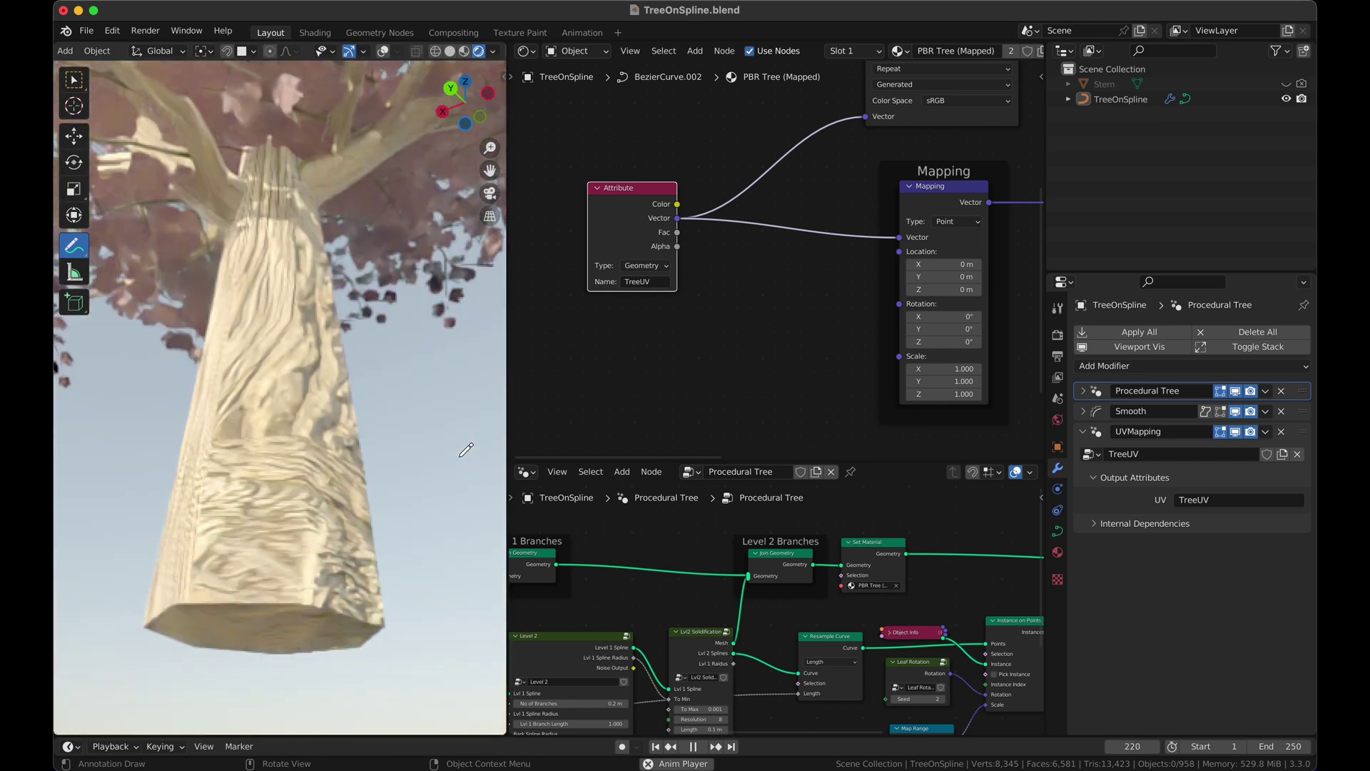
scroll(466, 449, left, 3)
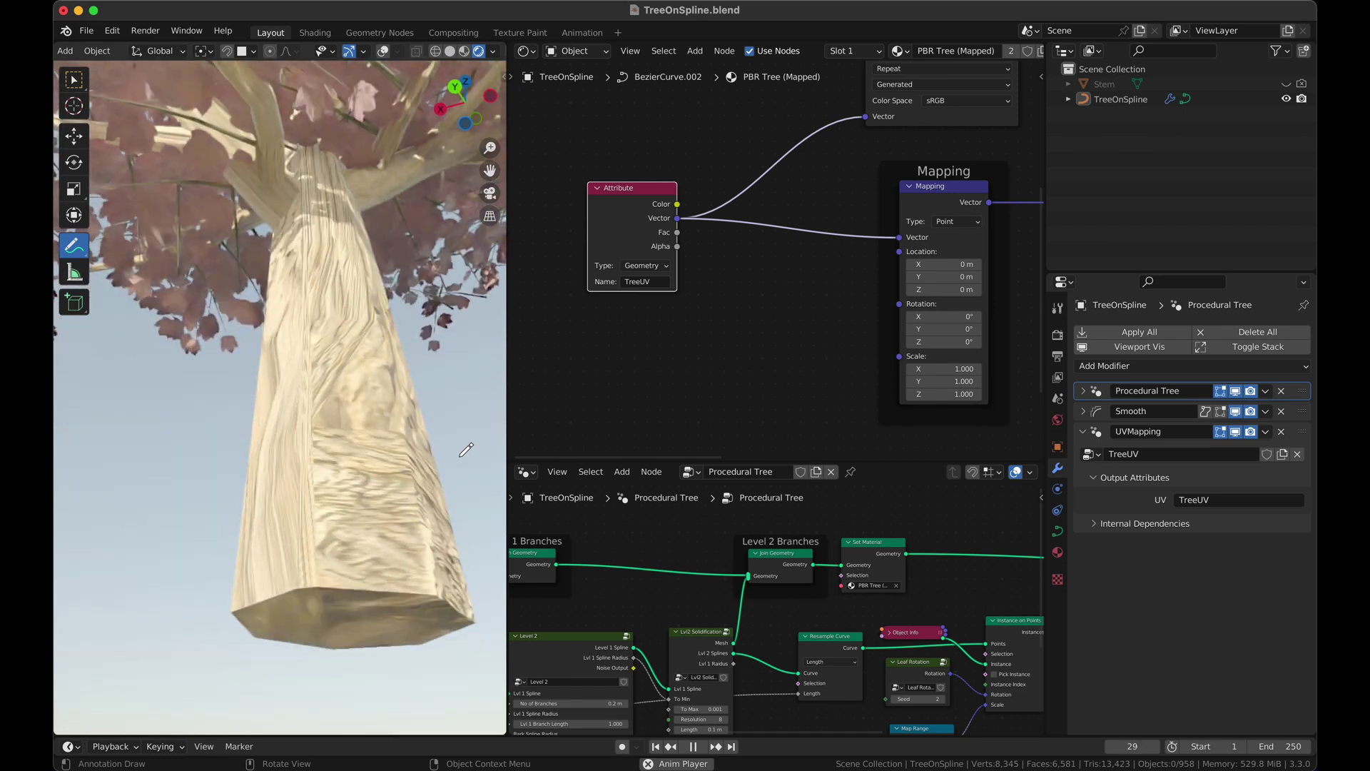
scroll(466, 449, up, 6)
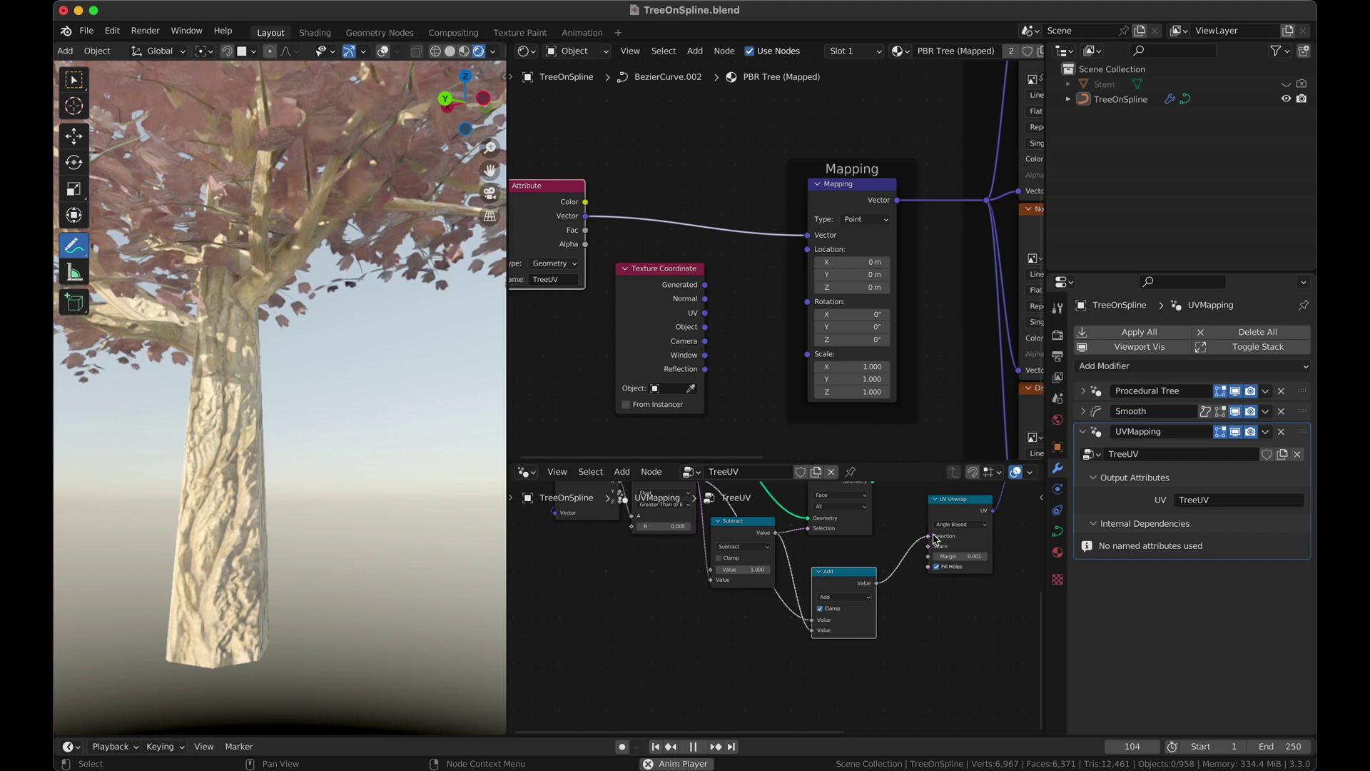
drag(930, 536, 908, 561)
Delete the leftover Add node
click(864, 578)
key(x)
scroll(864, 584, up, 3)
ctrl+scroll(865, 584, down, 2)
scroll(278, 552, up, 2)
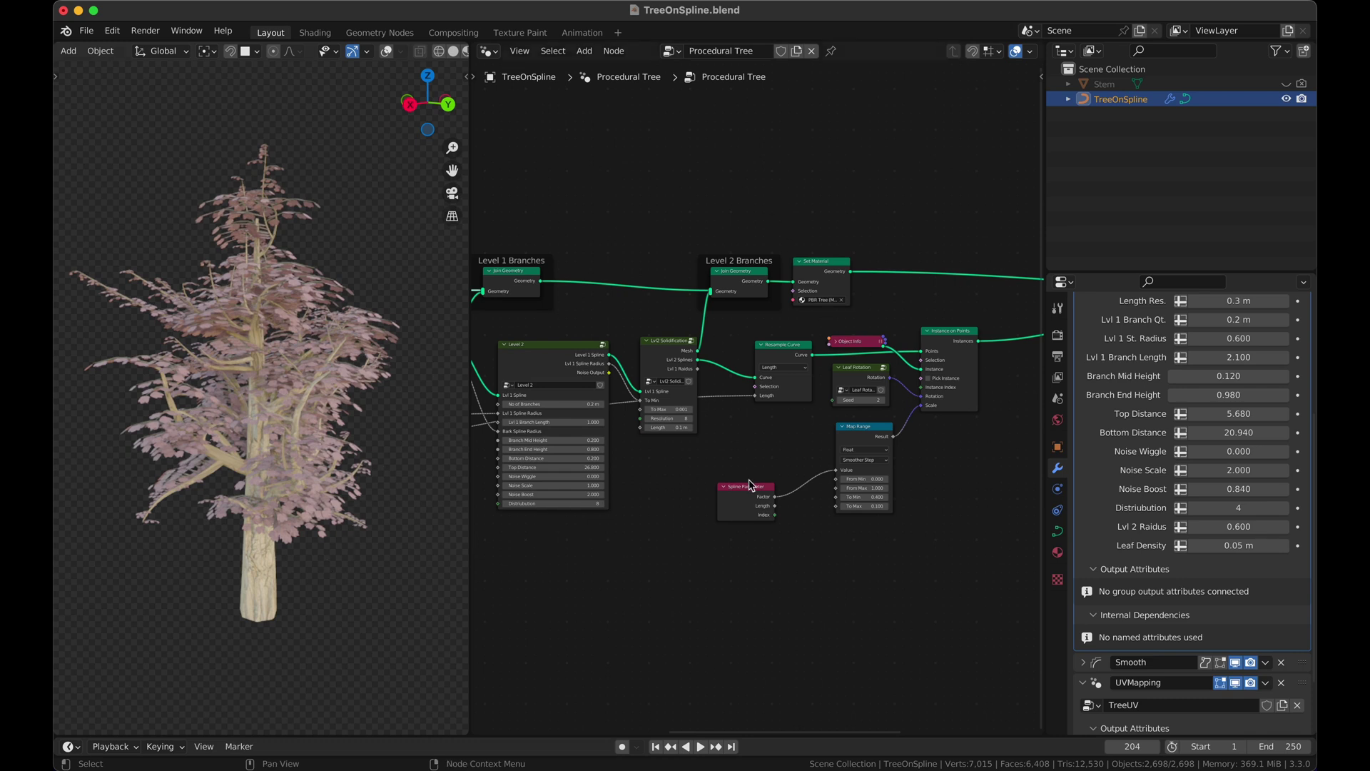
Box-select the leaf-scattering nodes and group them into one node group
drag(759, 499, 791, 450)
drag(762, 334, 1034, 571)
key(ctrl+g)
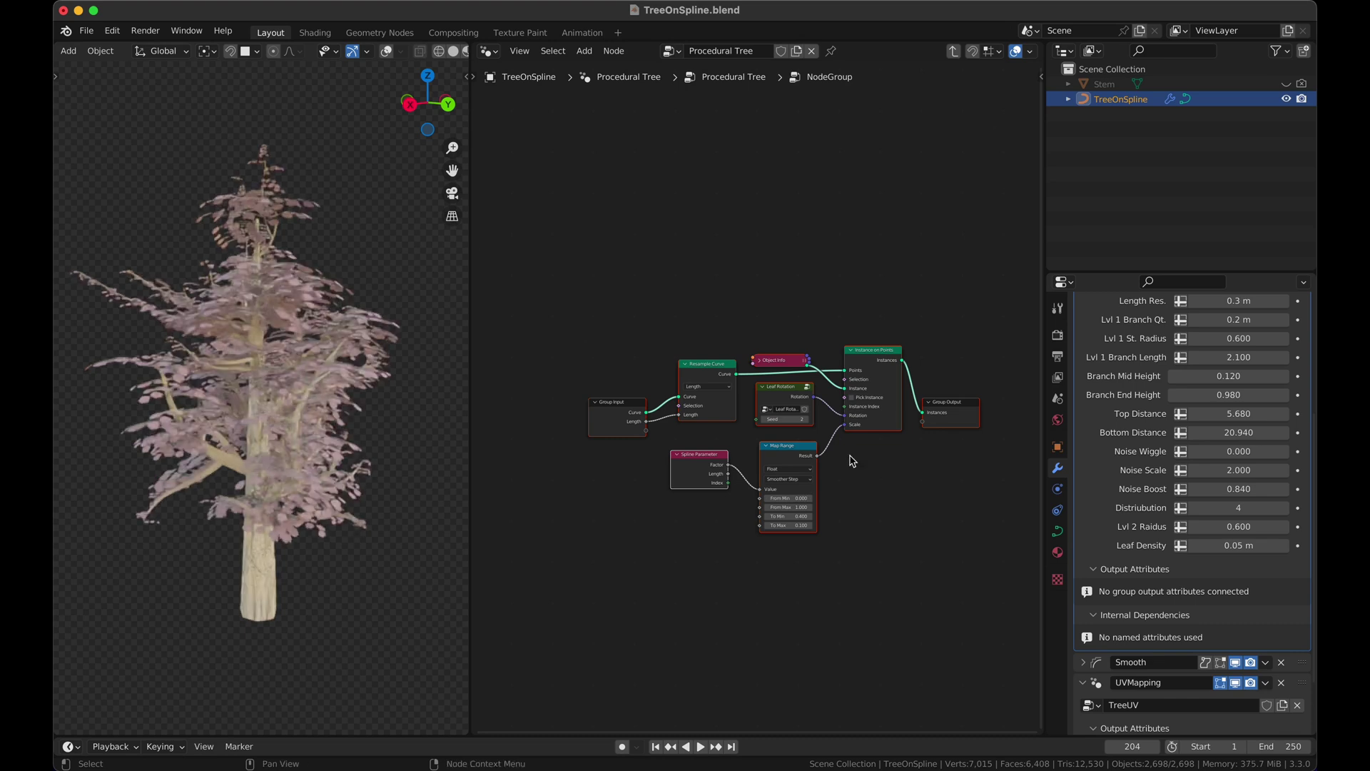
key(Tab)
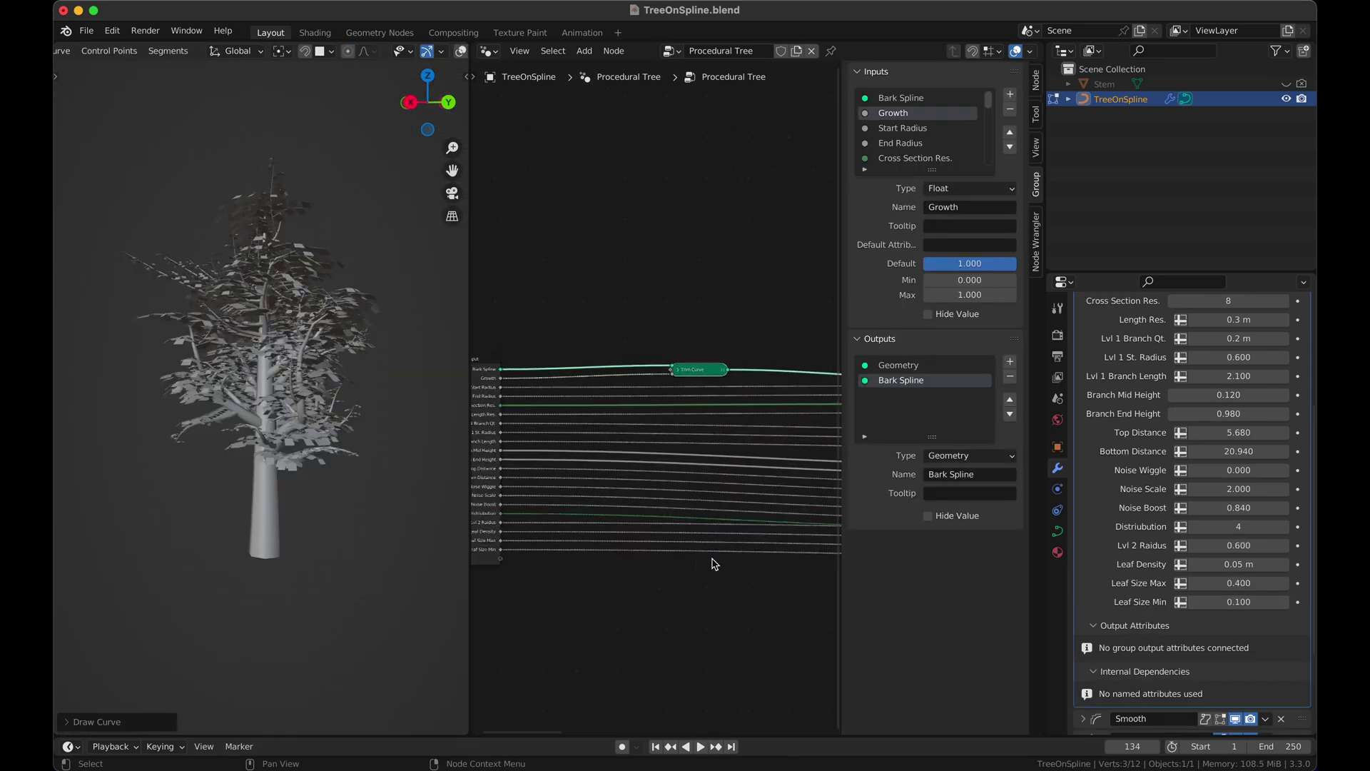
Check inside the Leaves group, return to the Procedural Tree, and reposition the Leaves node
scroll(713, 564, right, 5)
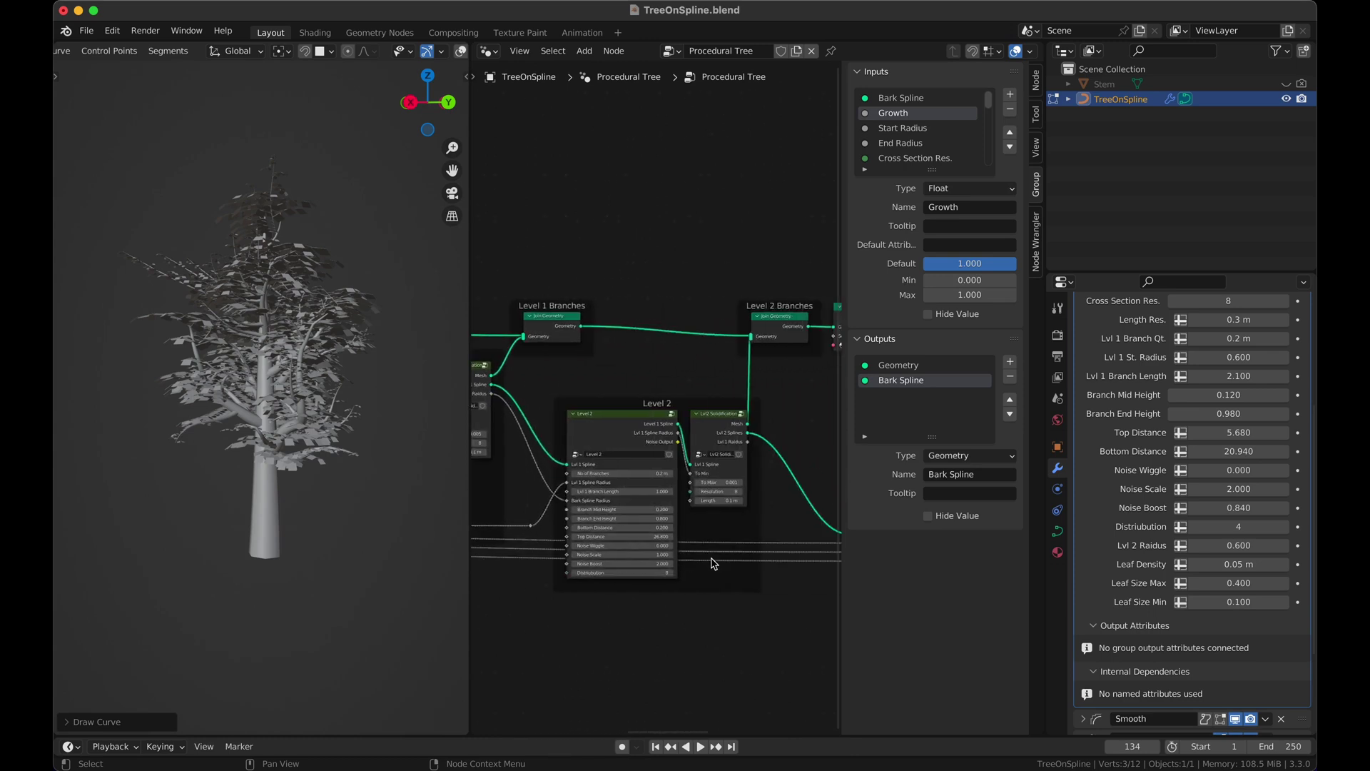
scroll(713, 564, right, 5)
click(625, 495)
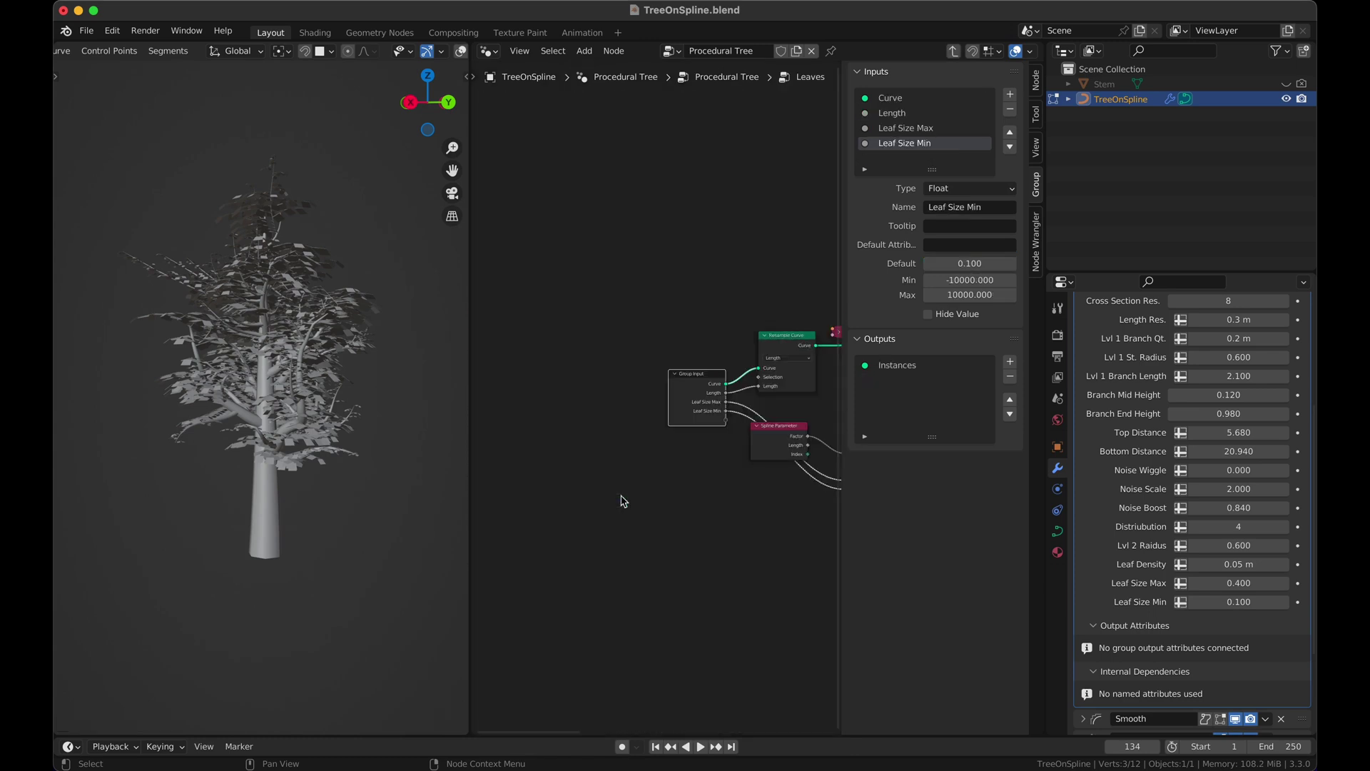
scroll(721, 522, left, 5)
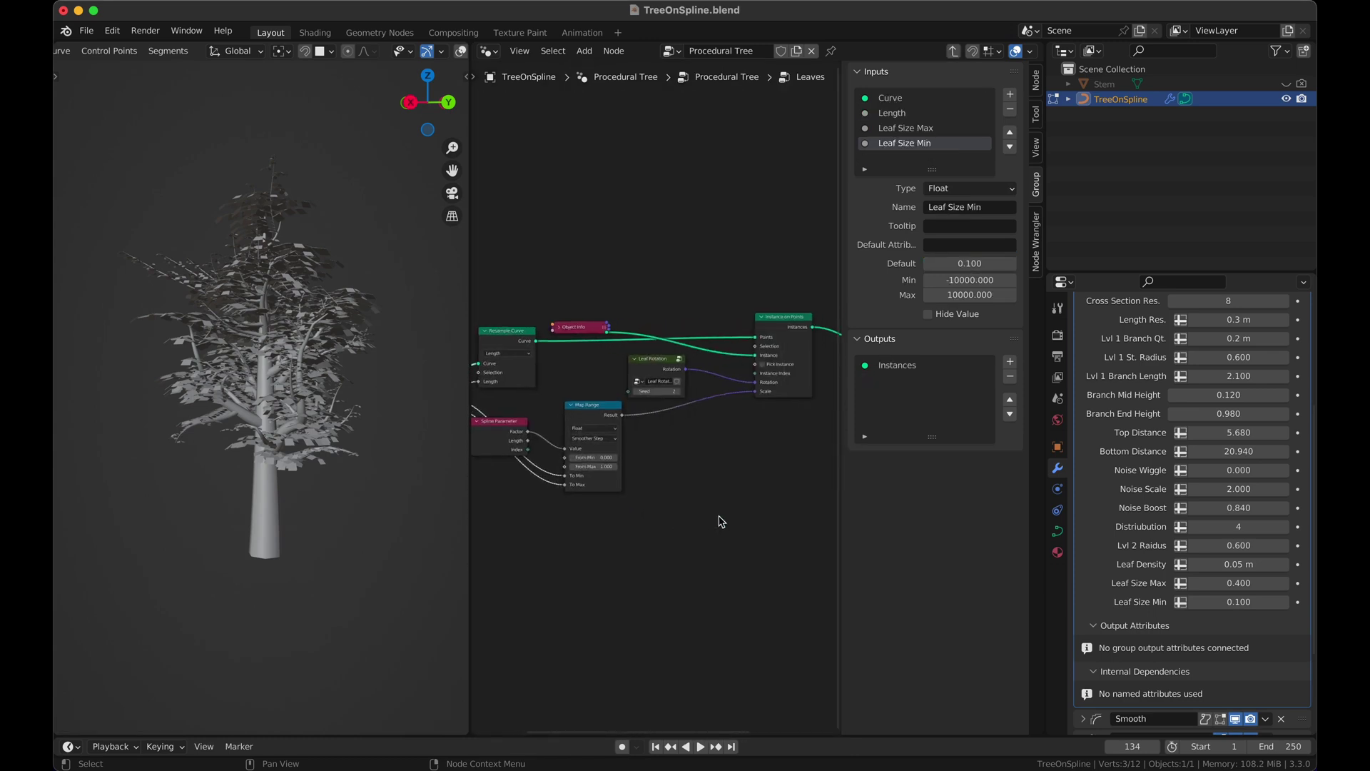
key(Tab)
mouse_move(611, 492)
mouse_down()
mouse_move(596, 400)
mouse_move(600, 543)
mouse_move(591, 509)
mouse_up()
scroll(646, 553, left, 10)
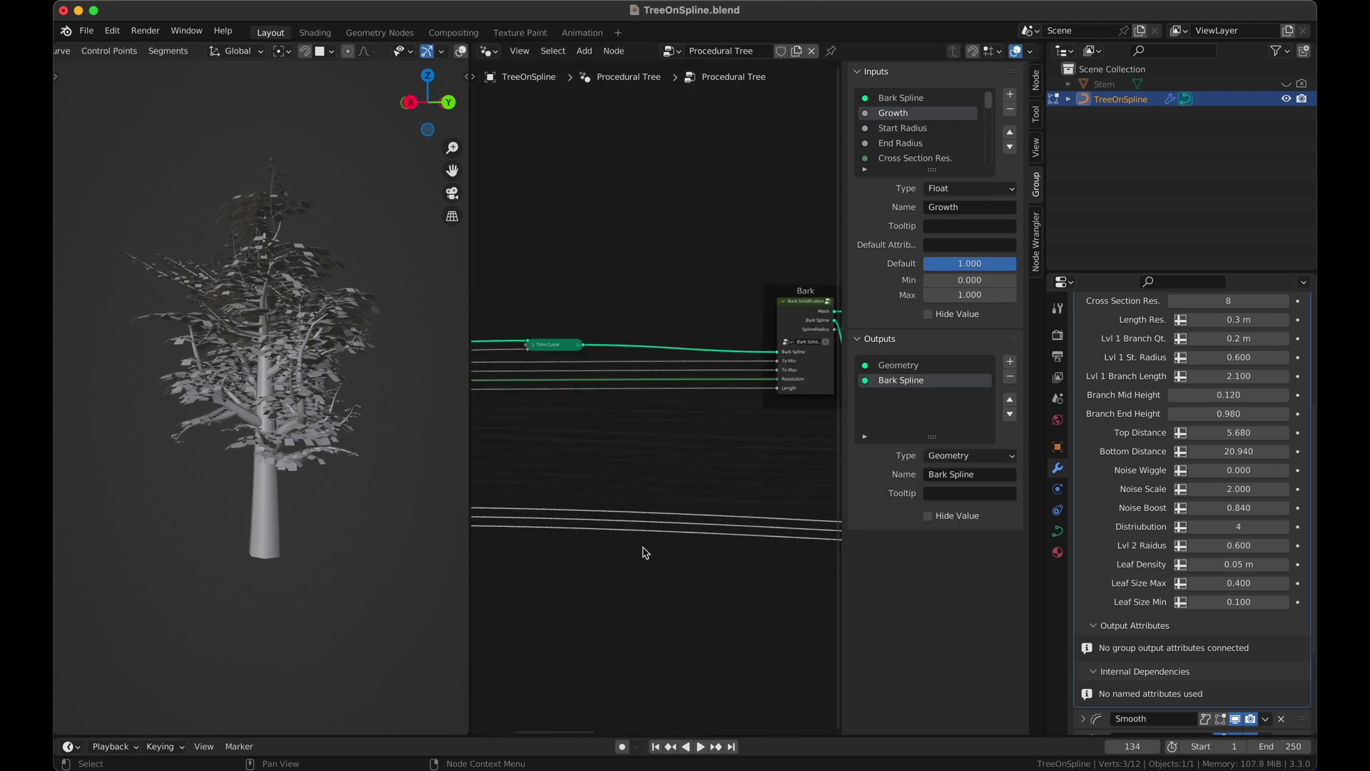
scroll(645, 554, right, 10)
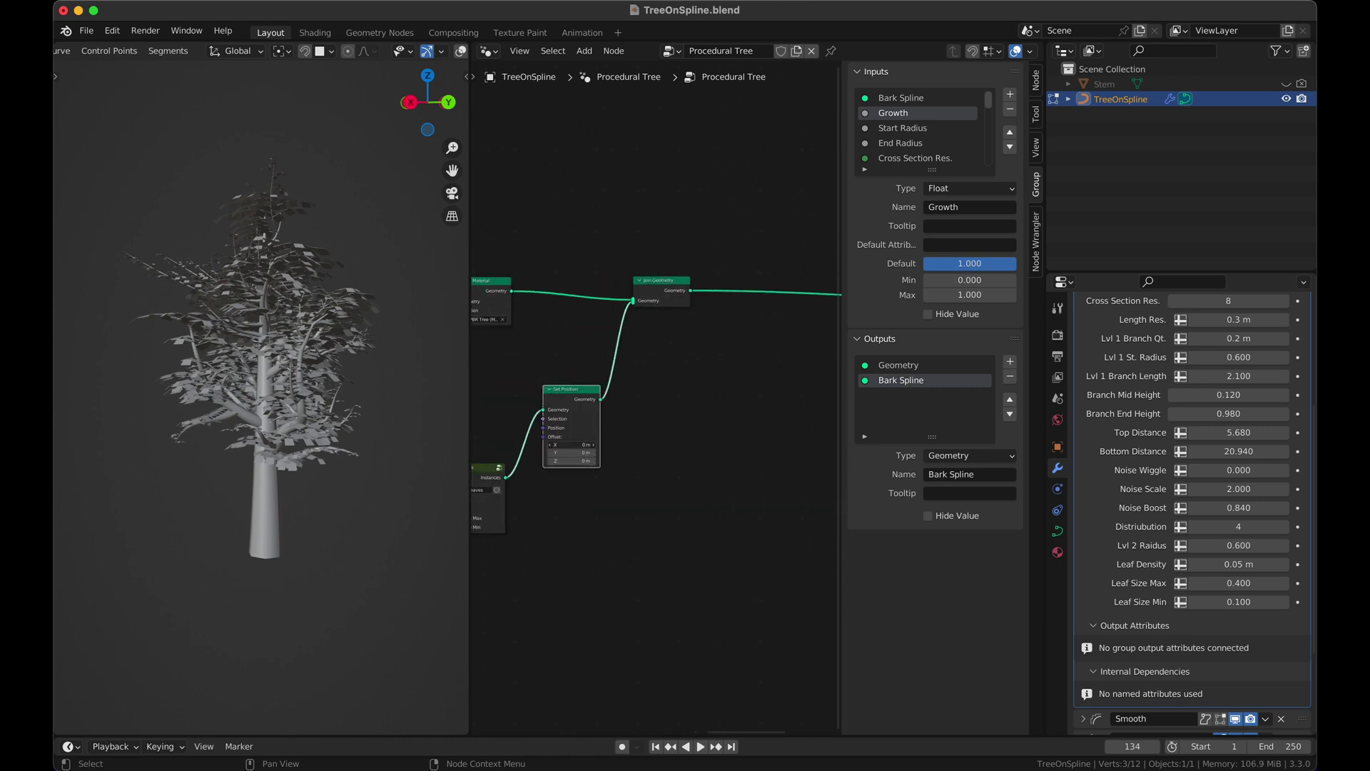
Test a sideways offset on the leaves, then reset their X offset to 0
drag(571, 444, 630, 435)
text(0)
key(Return)
middle_drag(555, 490, 678, 471)
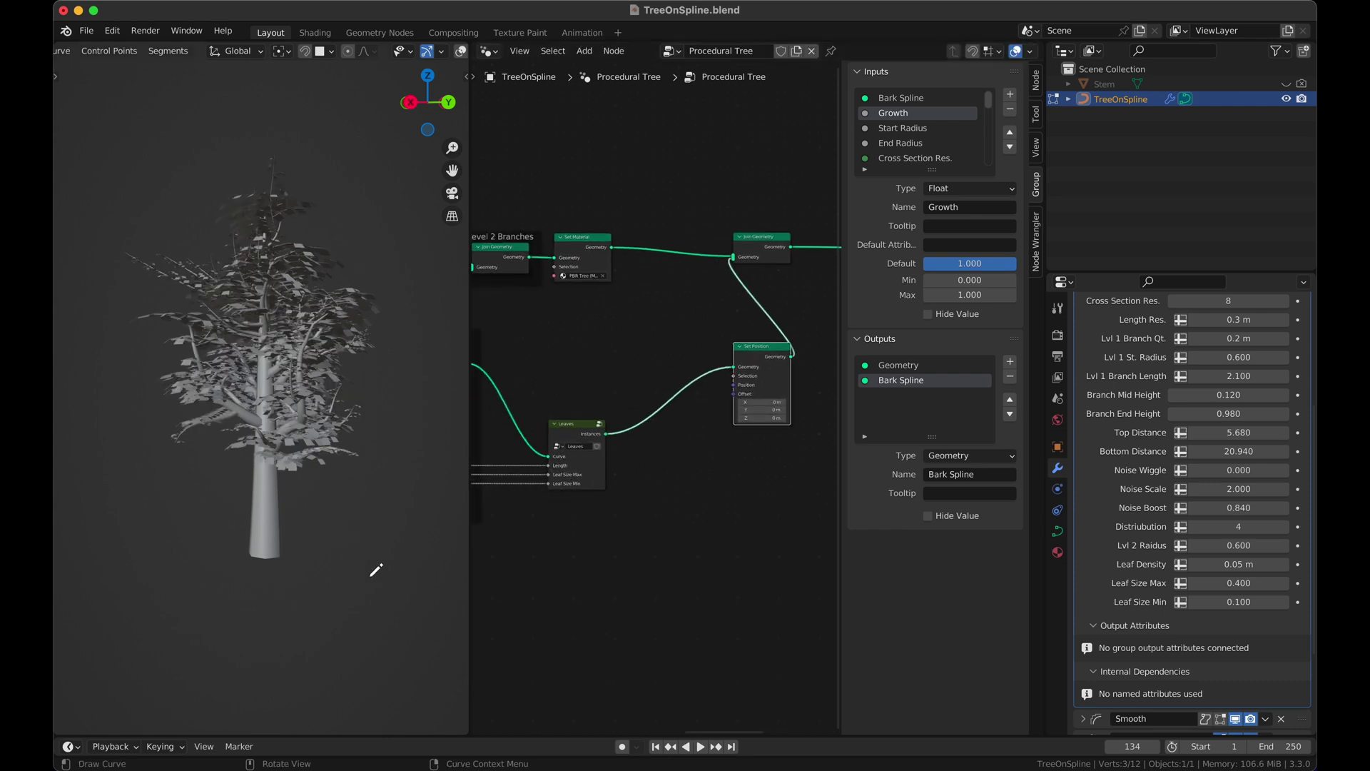
scroll(376, 570, up, 5)
scroll(376, 569, right, 5)
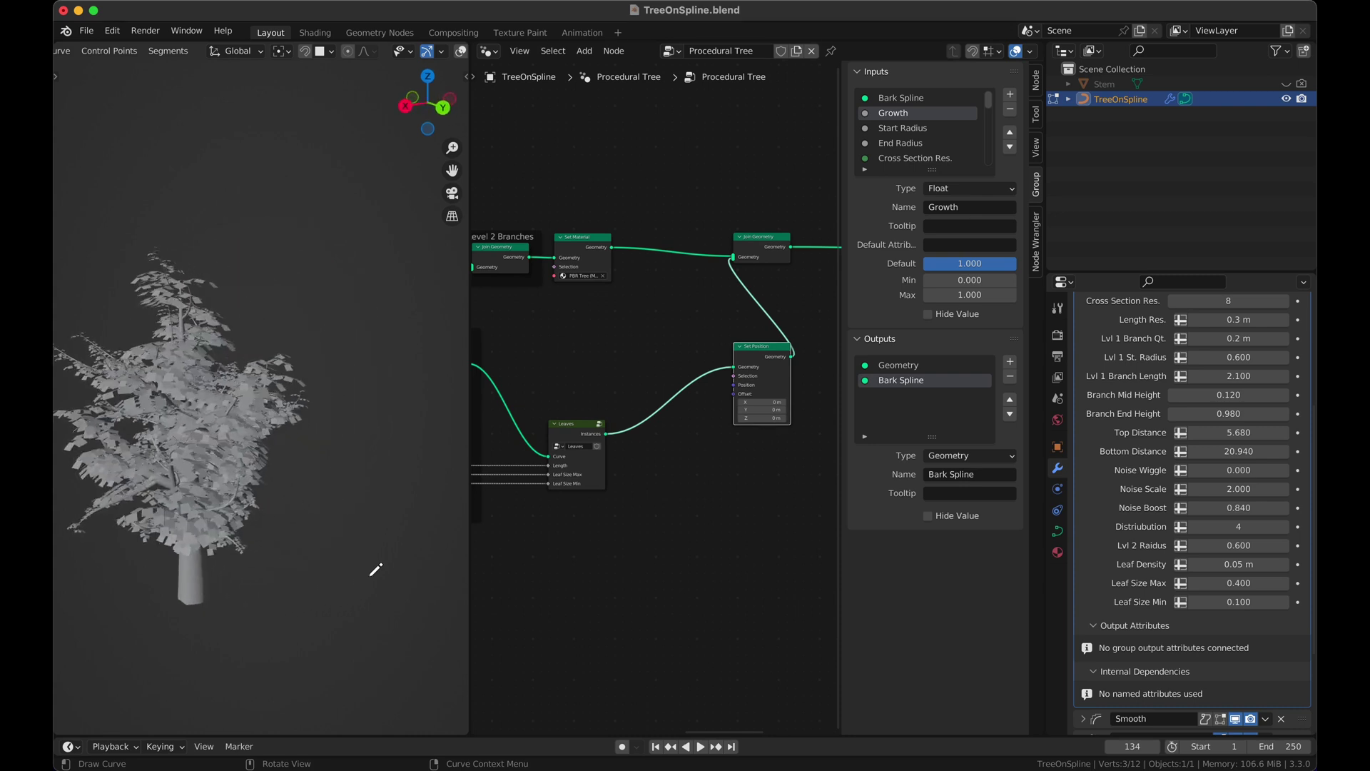
Insert a Rotate Instances node on the Leaves group's output link
key(shift+a)
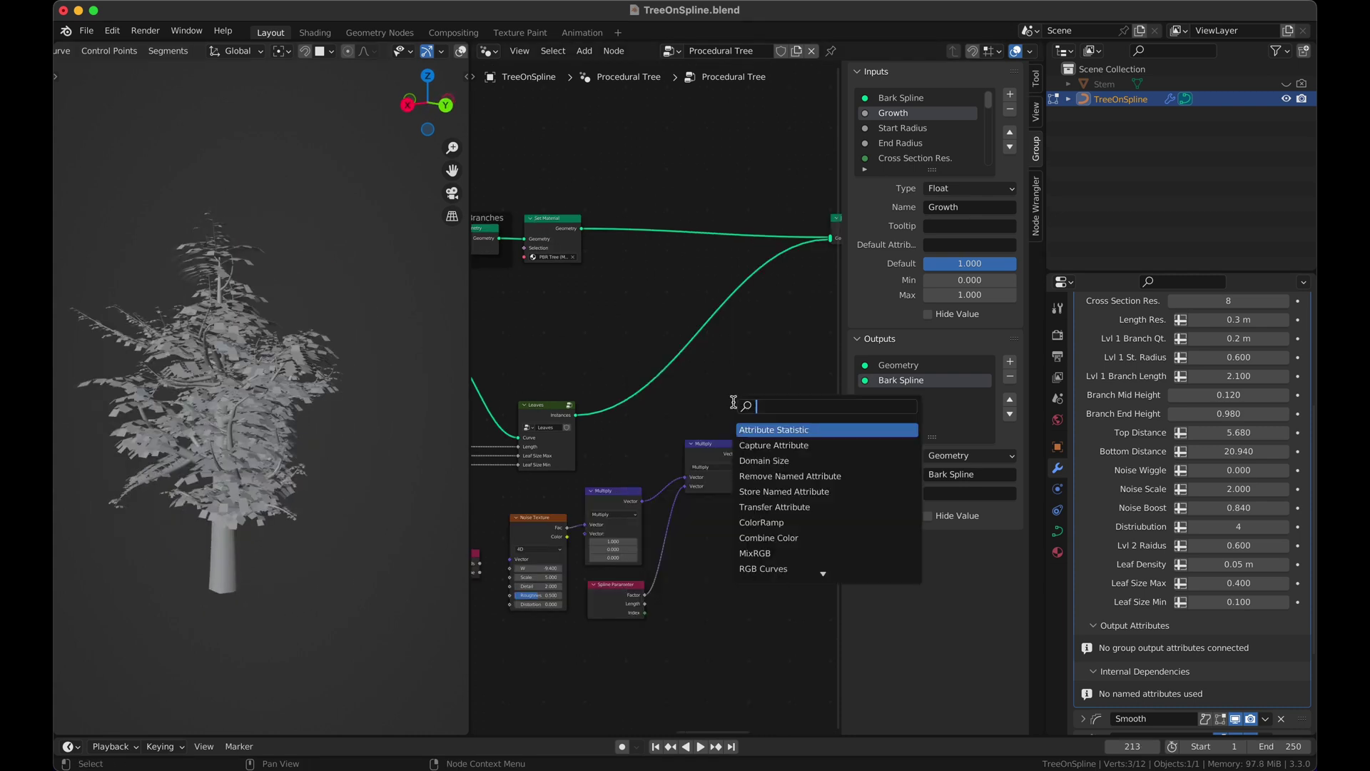
text(rot)
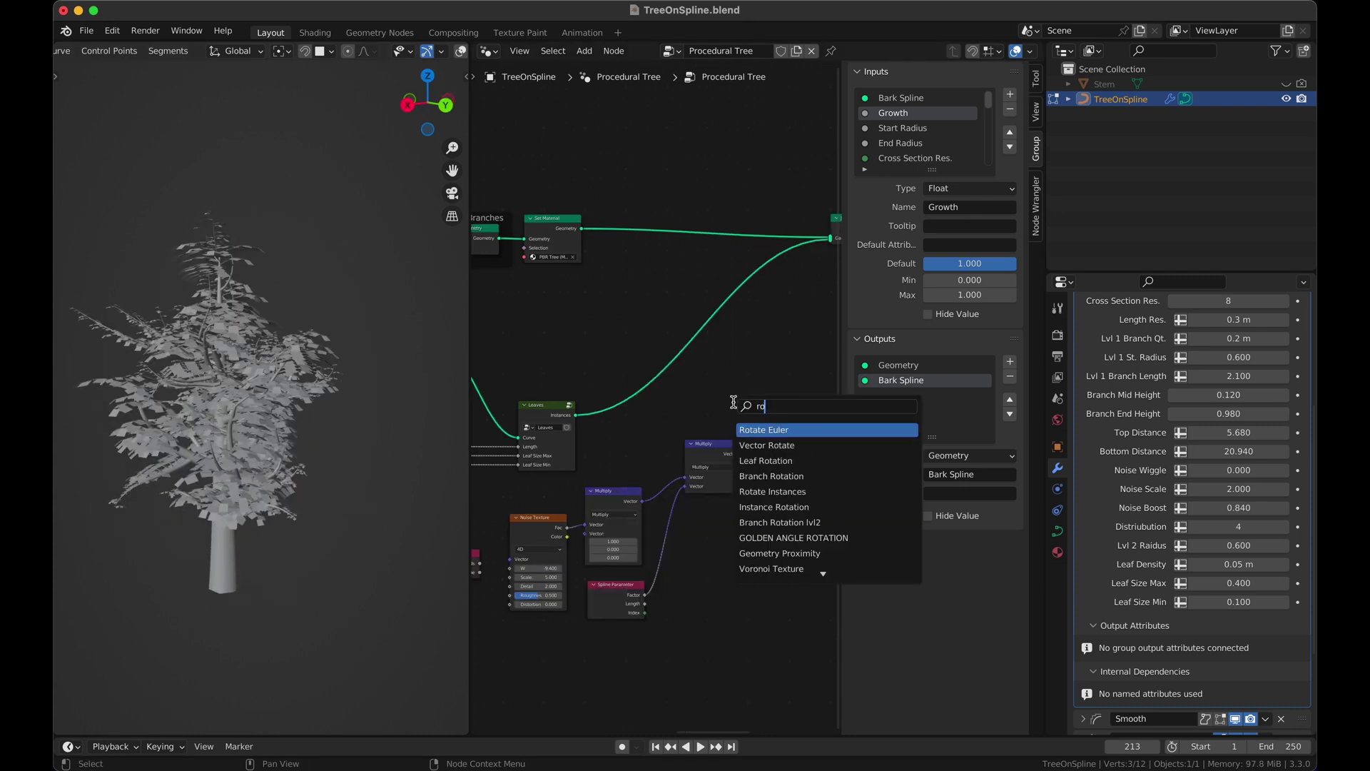
key(Down)
key(Down)
key(Down)
key(Down)
key(Return)
click(742, 341)
Feed a Position node into the Rotate Instances pivot point
drag(741, 334, 707, 386)
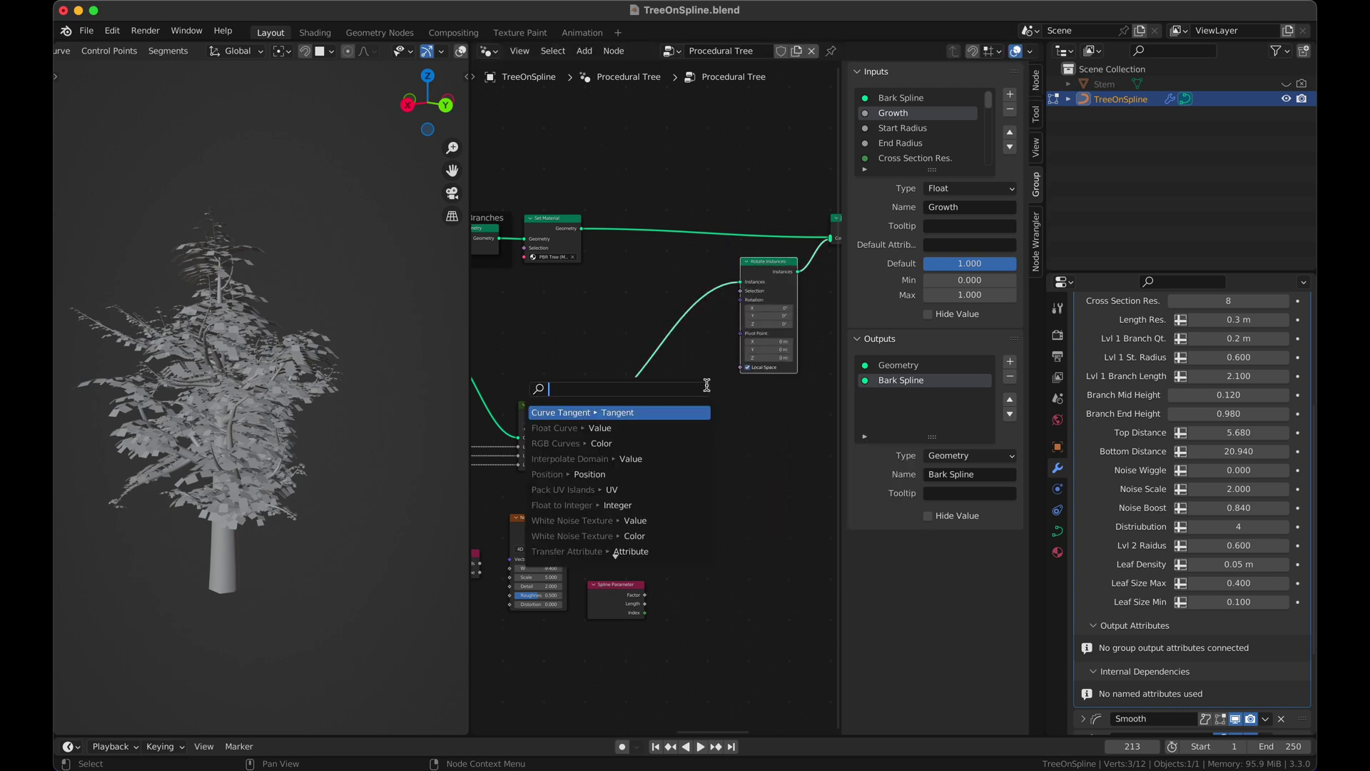
text(poso)
key(Return)
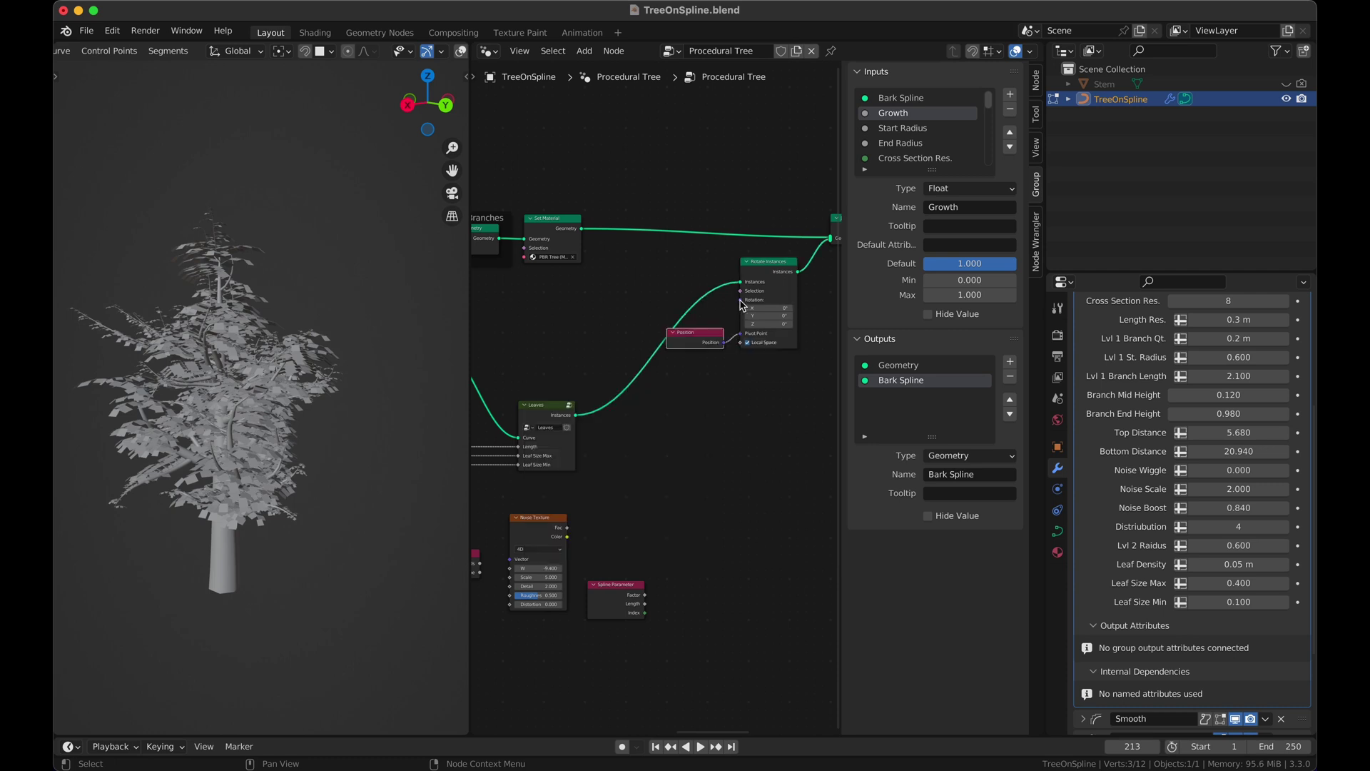
drag(741, 301, 700, 491)
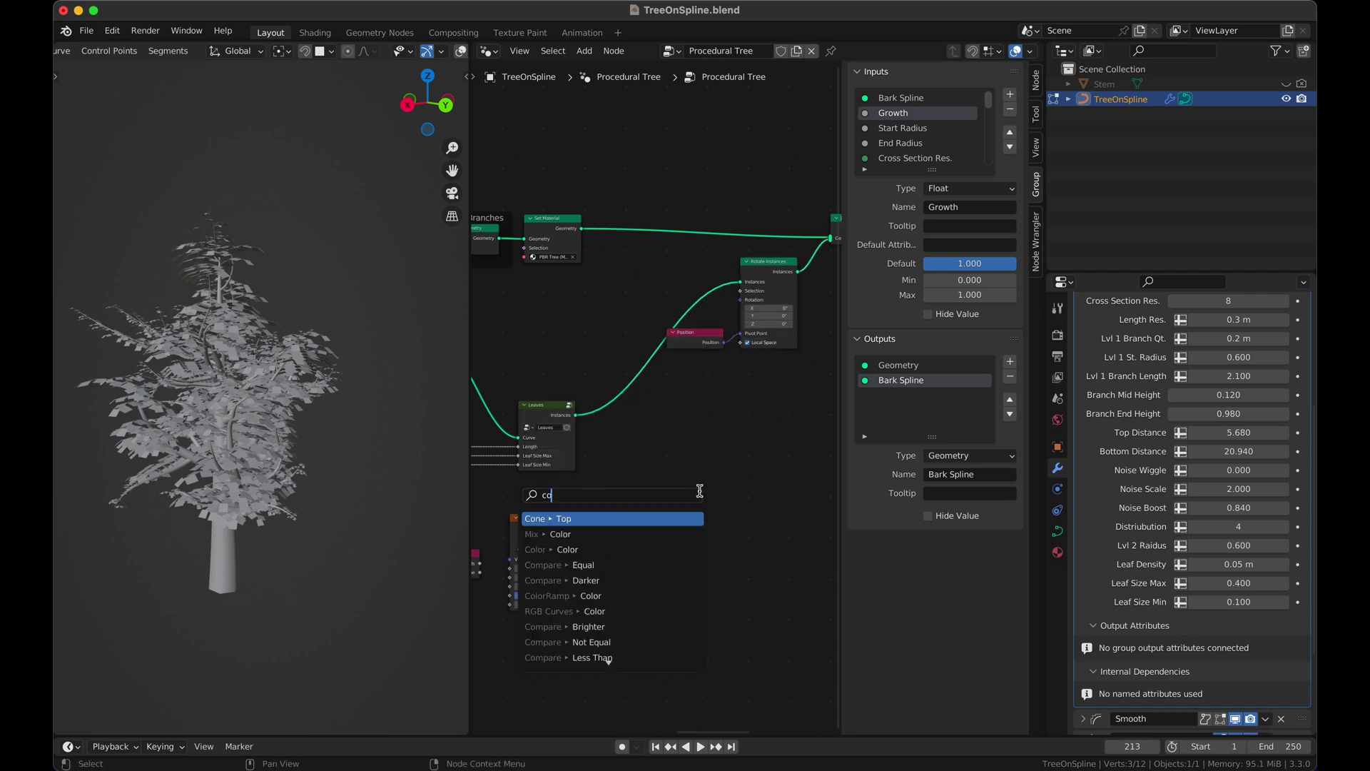
Add a Combine XYZ for the rotation and wire the Noise Texture factor into its Y
text(bi)
key(Return)
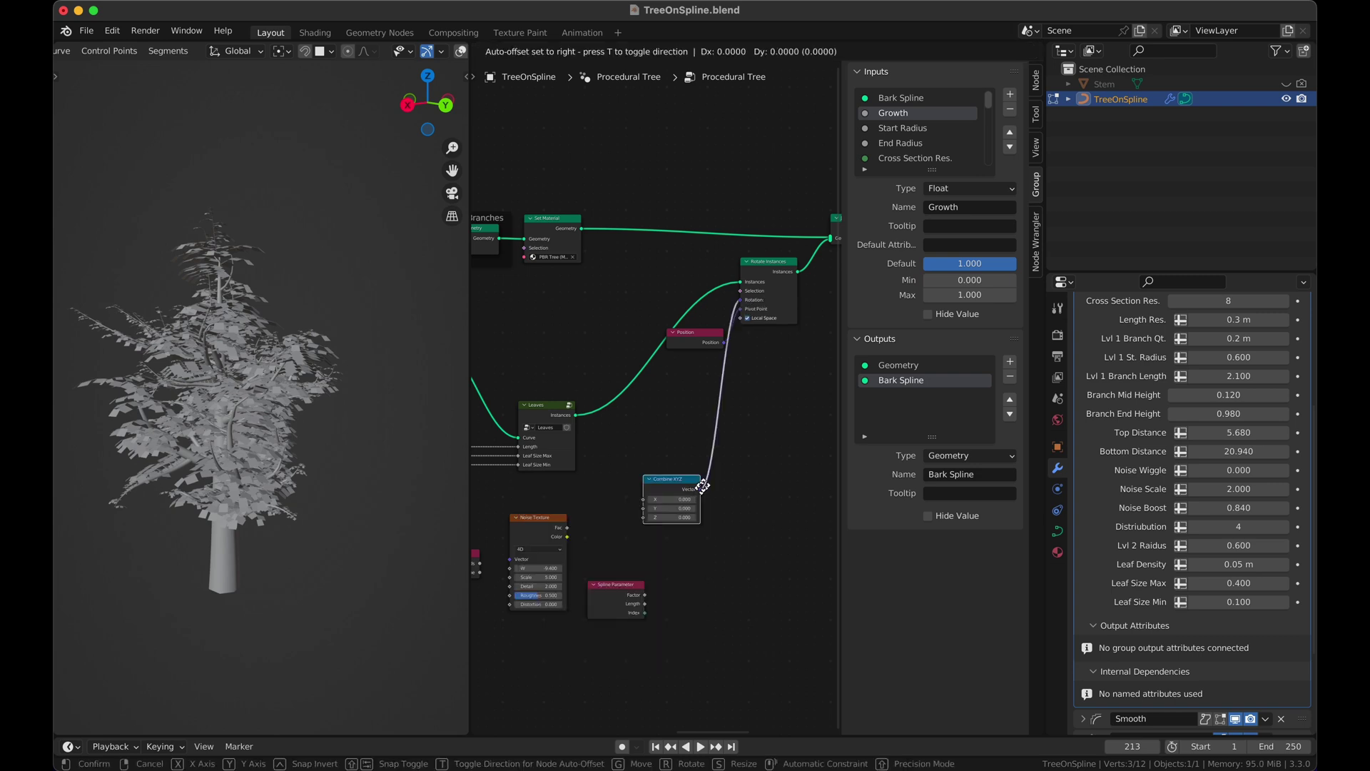
click(718, 458)
drag(568, 529, 660, 461)
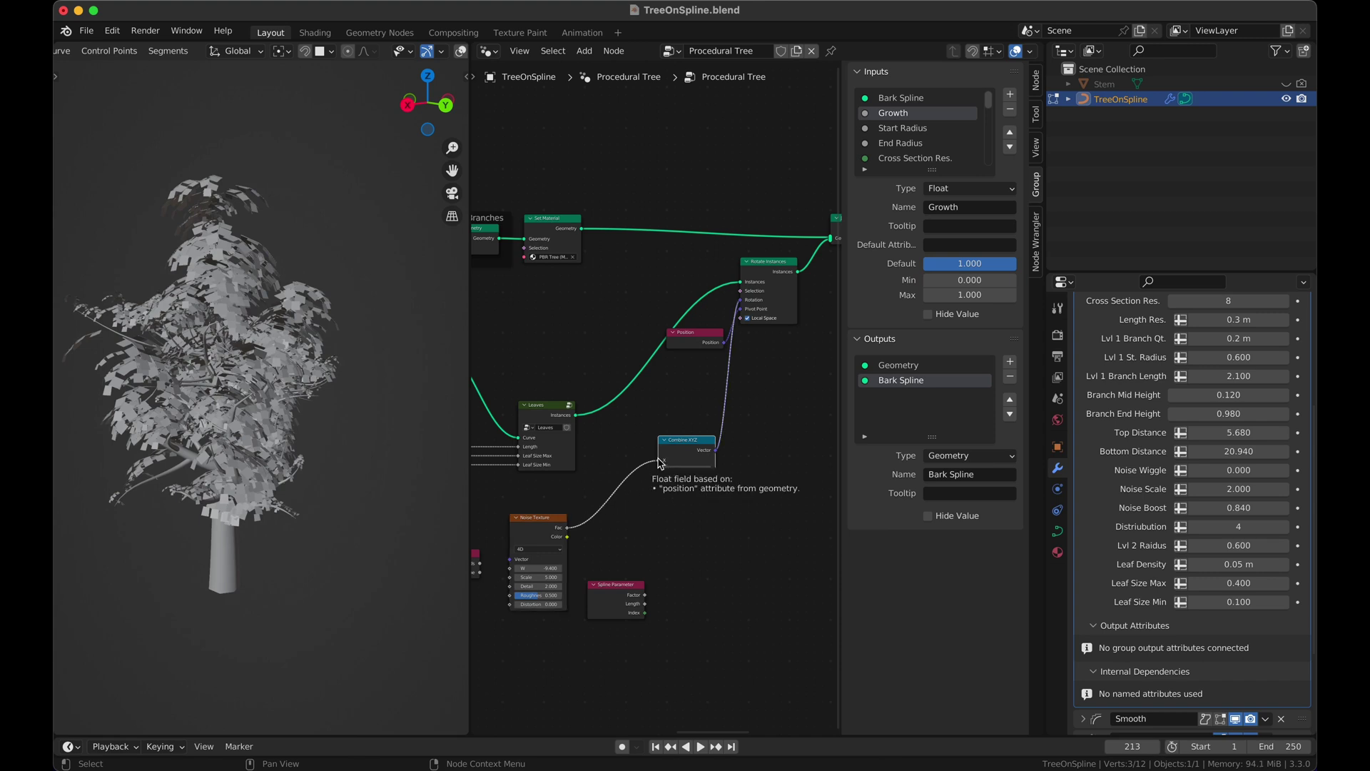
drag(658, 461, 660, 469)
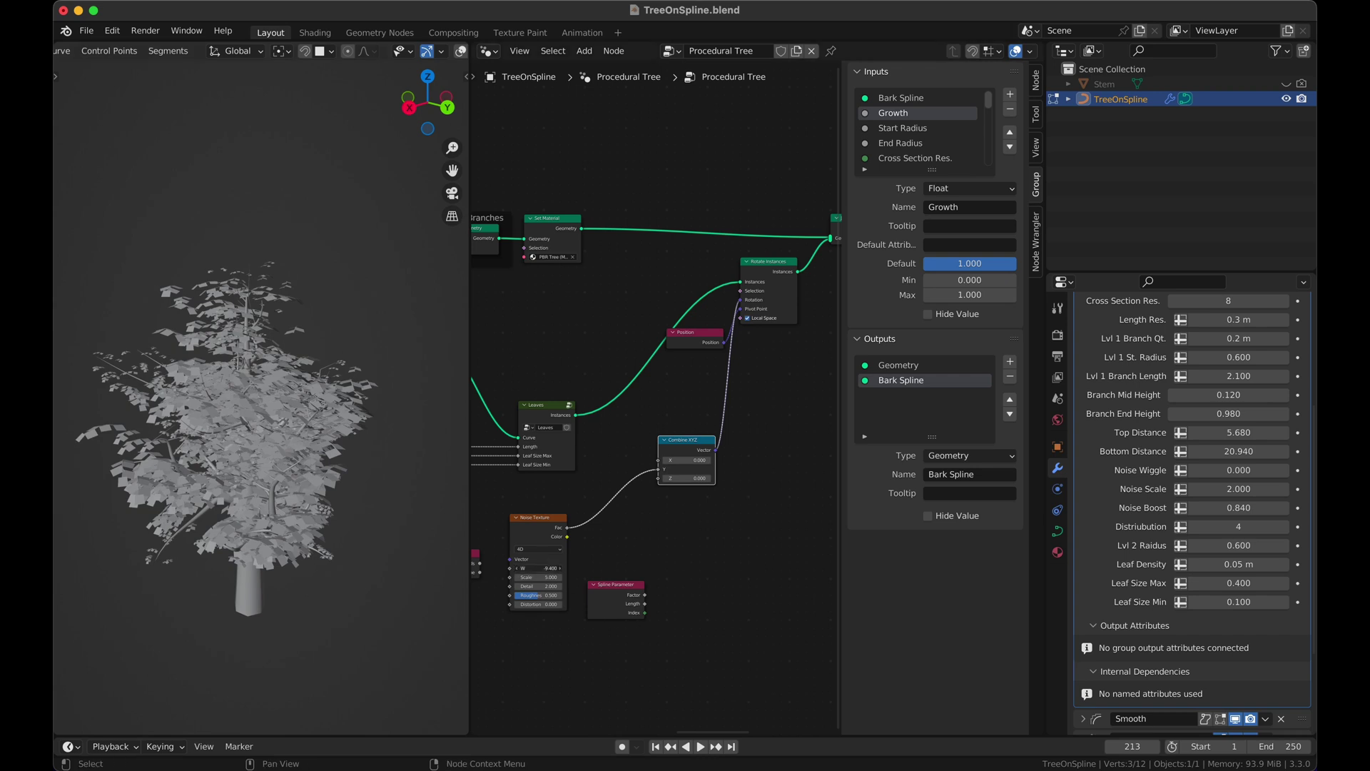
Raise the noise W value, leaving the noise connected only to Y
drag(529, 569, 602, 568)
drag(660, 471, 660, 483)
drag(526, 564, 737, 564)
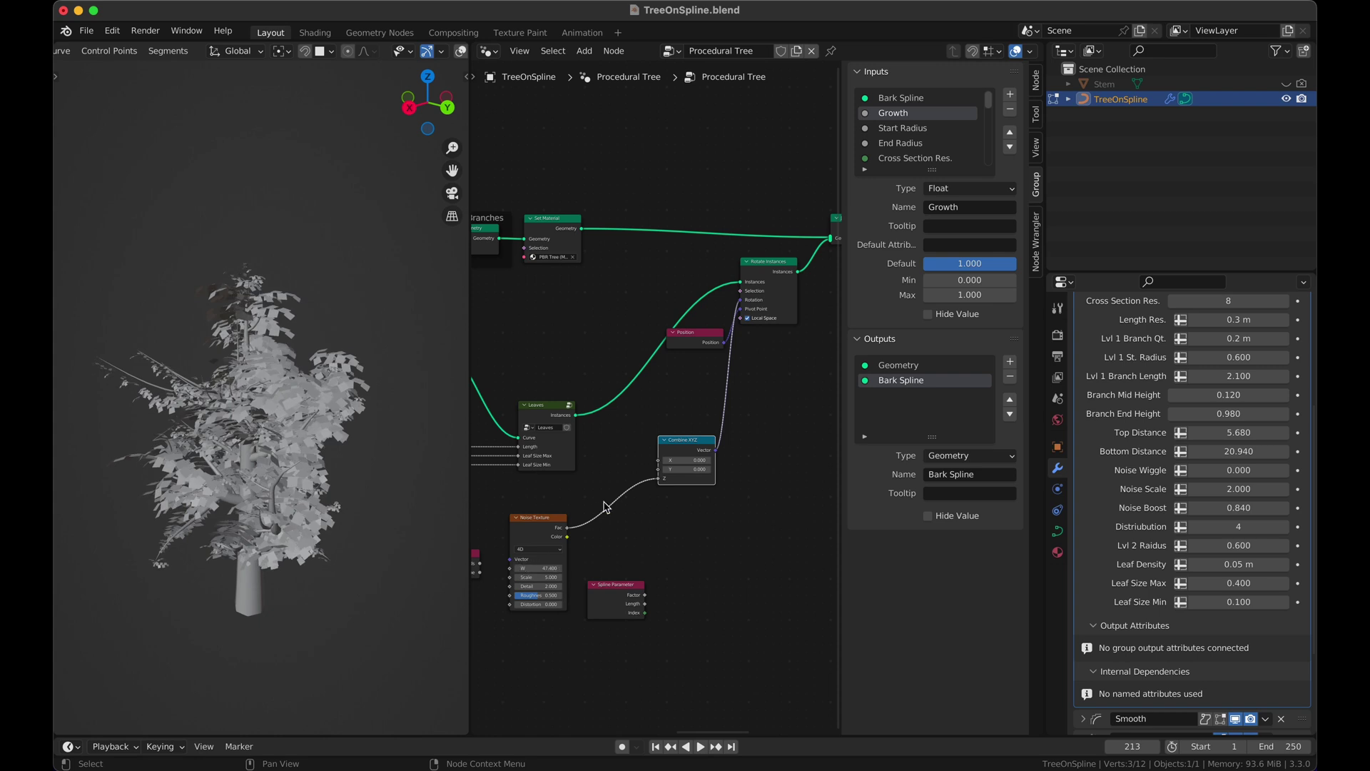
drag(660, 479, 623, 511)
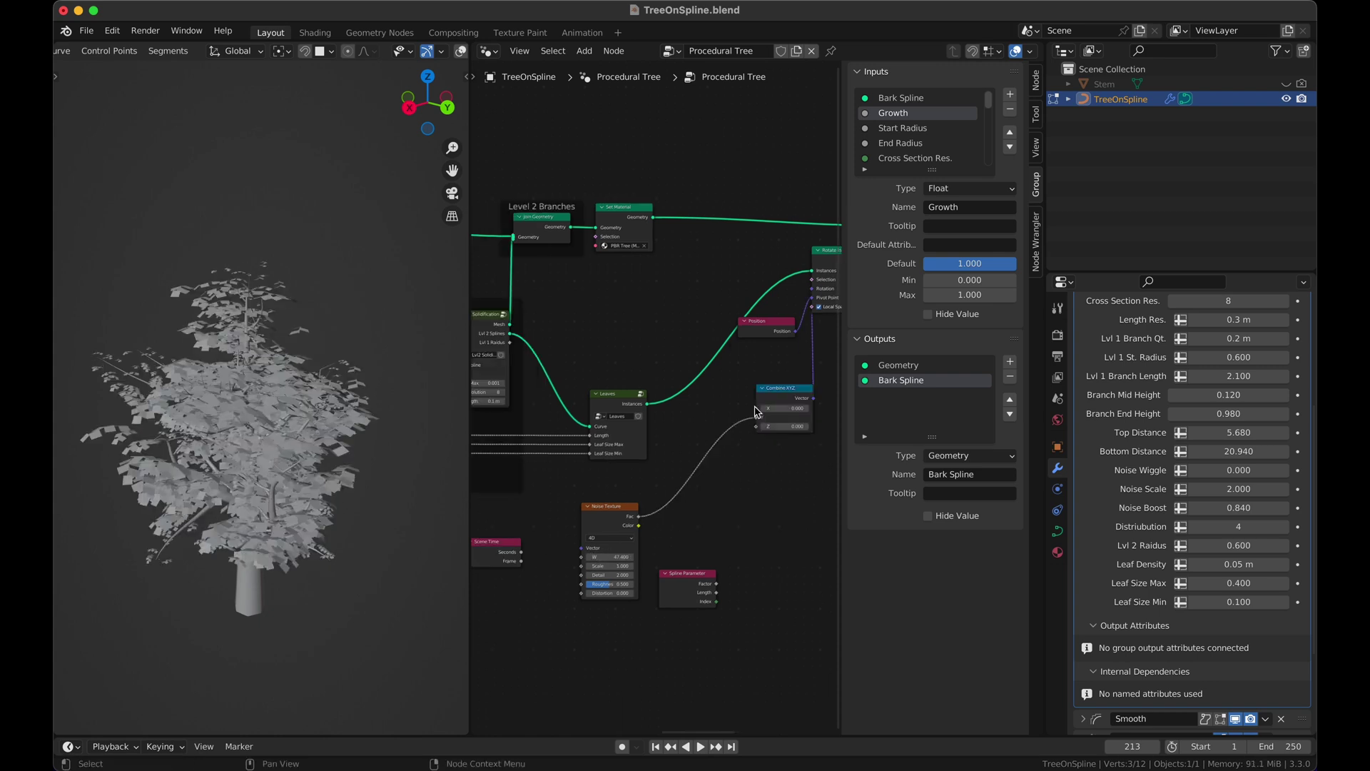
Add a Value node above Combine XYZ and delete the Scene Time node
drag(755, 408, 688, 406)
text(valu)
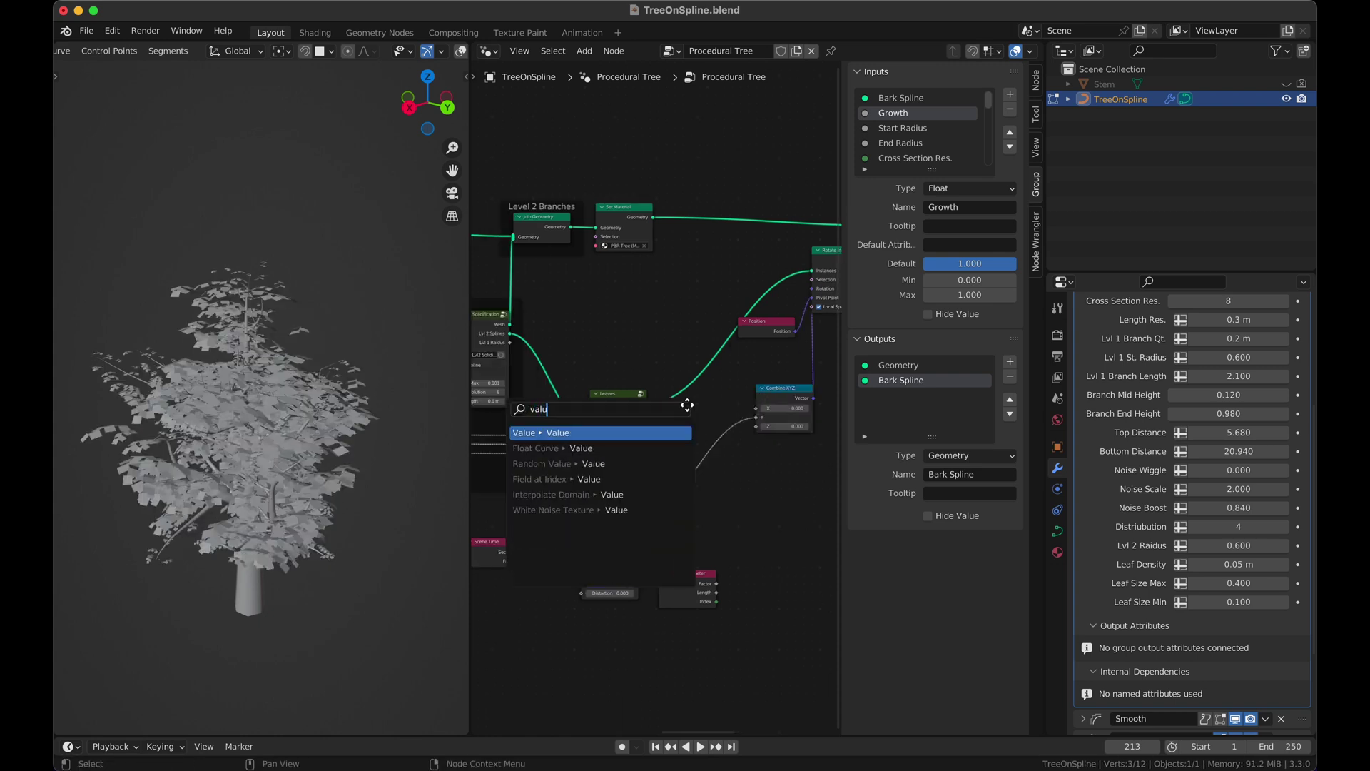
key(Return)
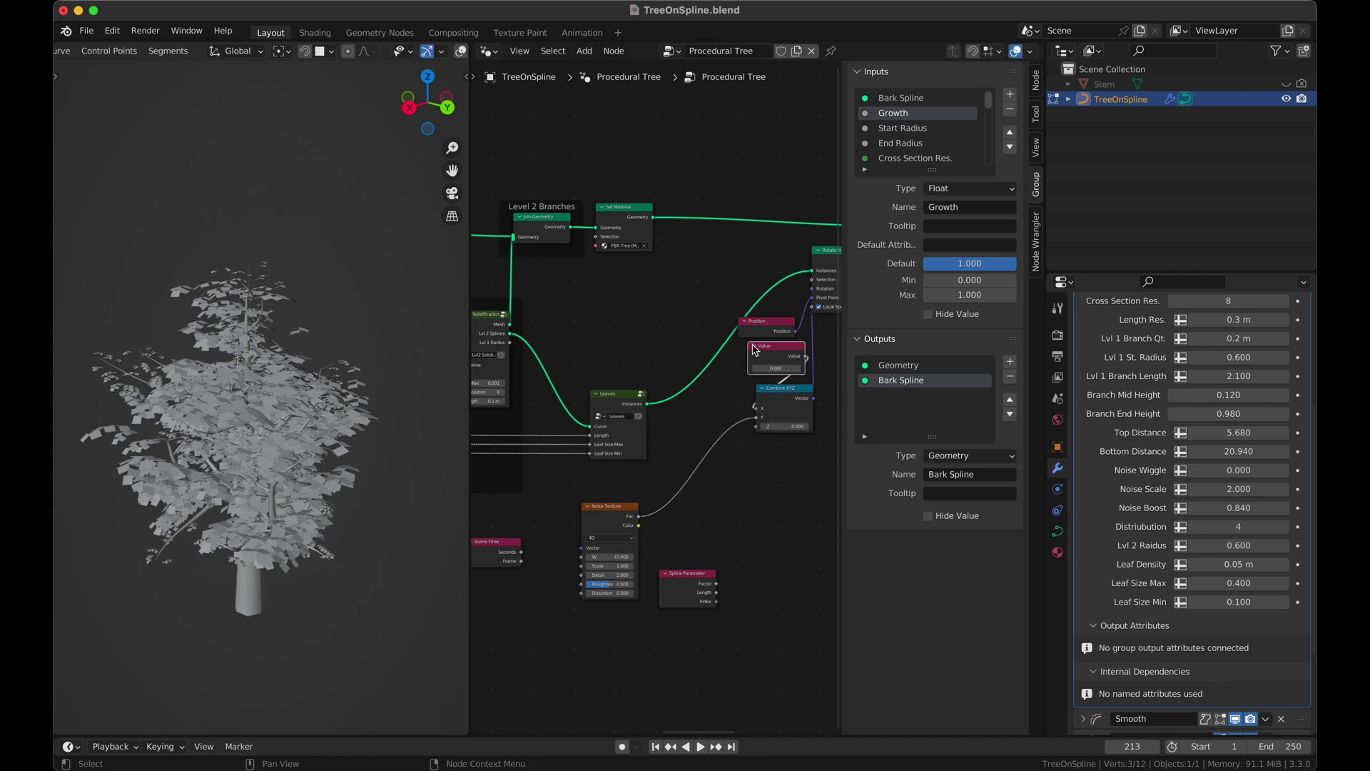
click(785, 389)
drag(785, 389, 777, 373)
scroll(780, 377, right, 3)
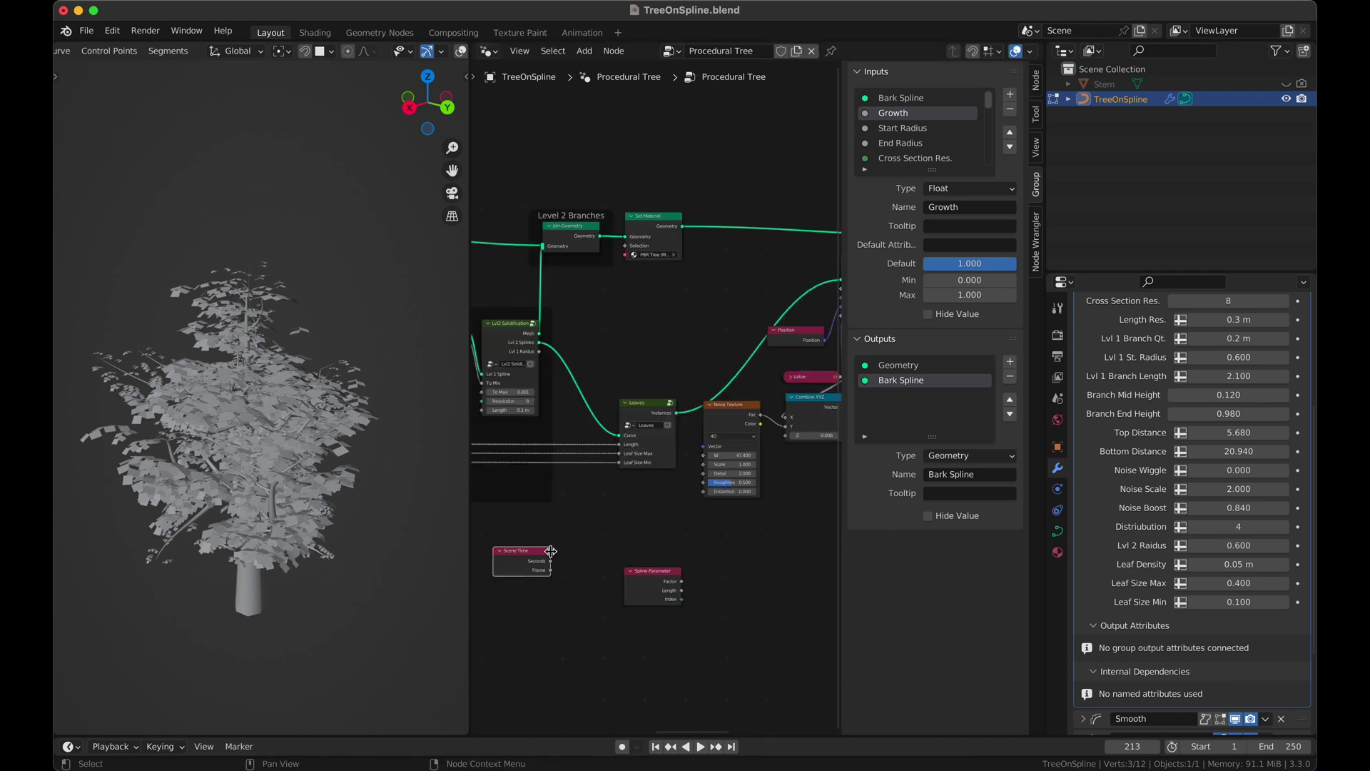
key(x)
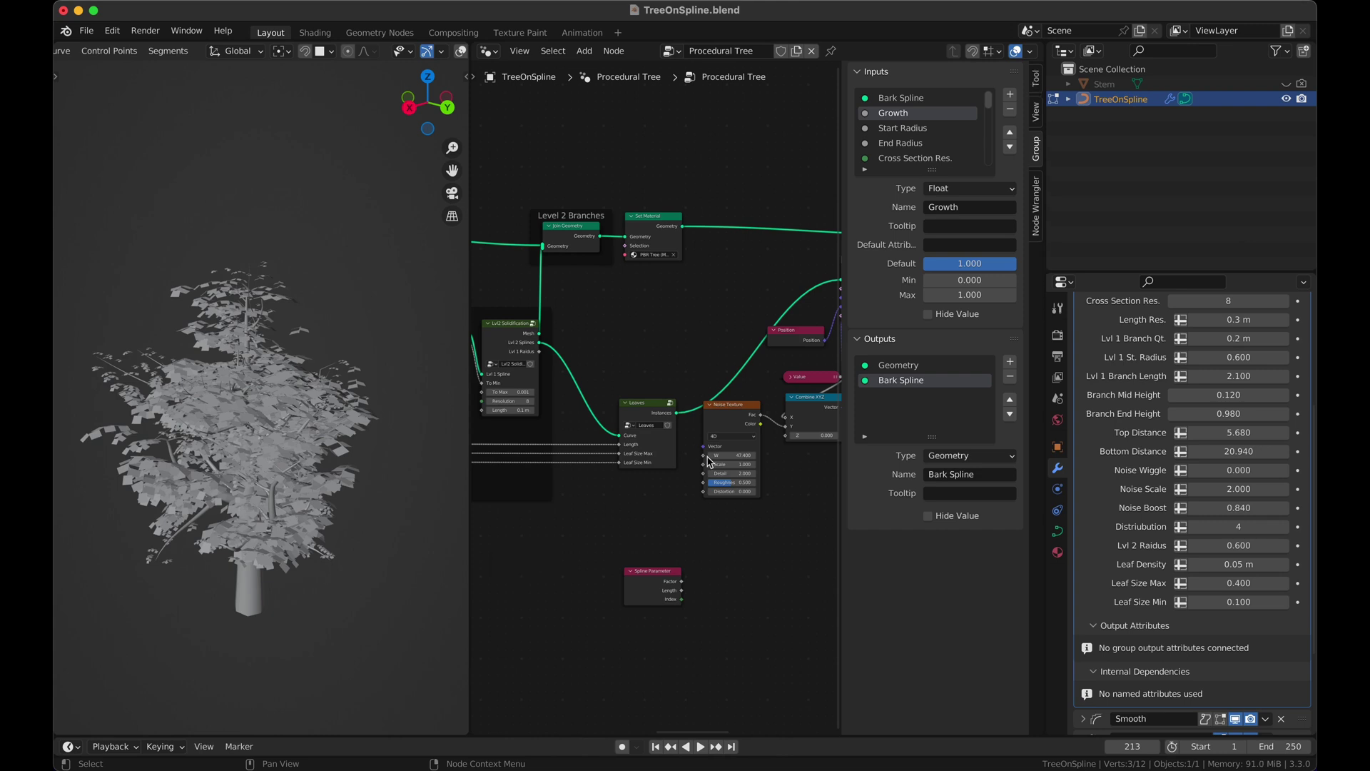
Drive the noise W with a Value node set to #frame, and play to preview
drag(704, 455, 593, 540)
text(val)
key(Return)
click(673, 548)
click(669, 514)
drag(669, 510, 671, 510)
text(#frame)
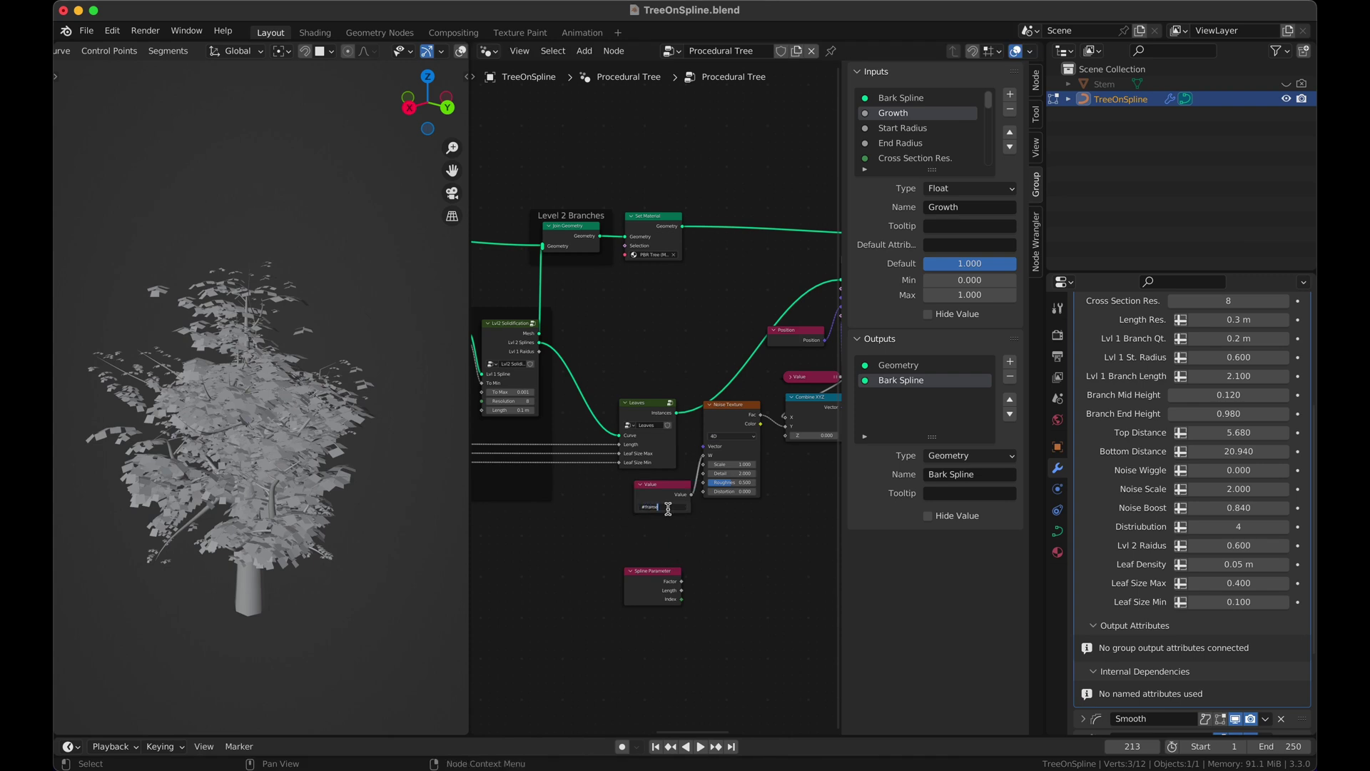
text(frame)
key(Return)
key(space)
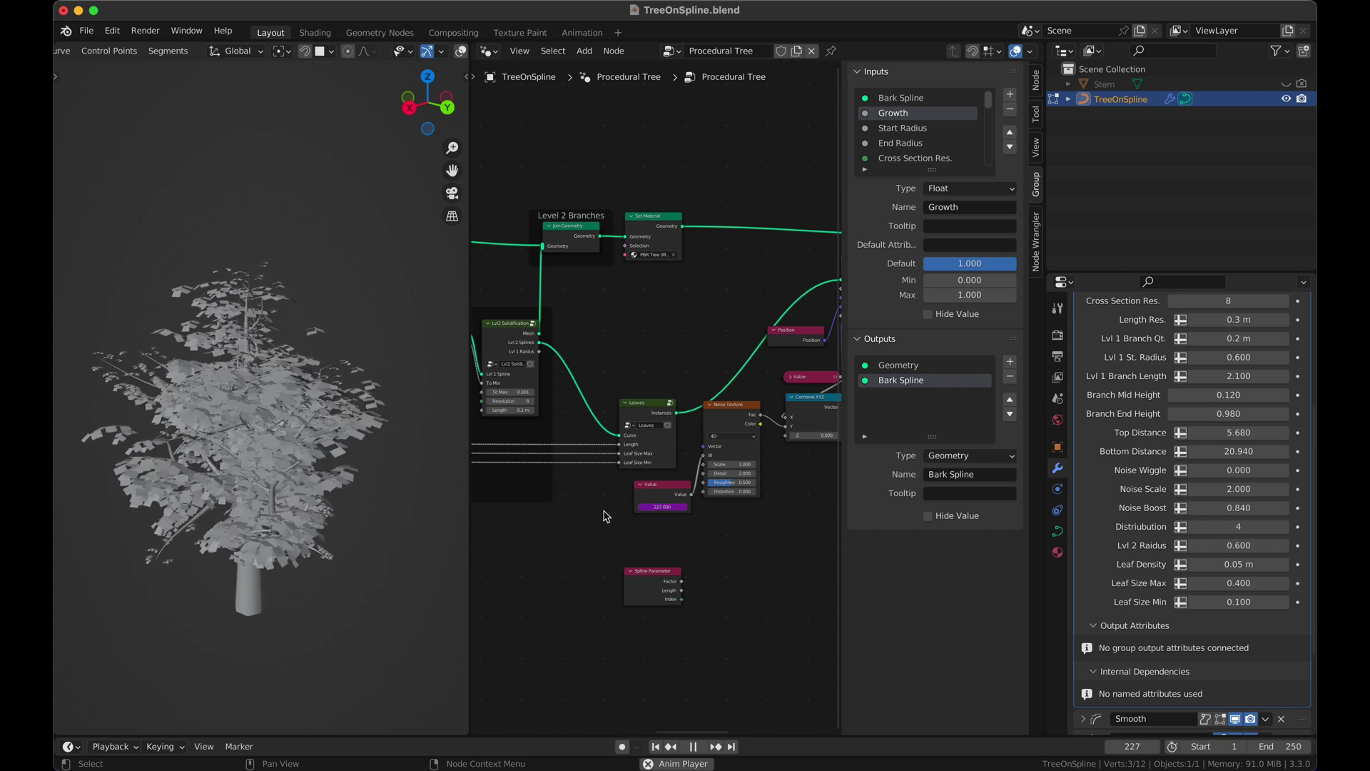
Insert a Divide math node between the frame Value and the noise W
key(space)
key(shift+a)
click(571, 452)
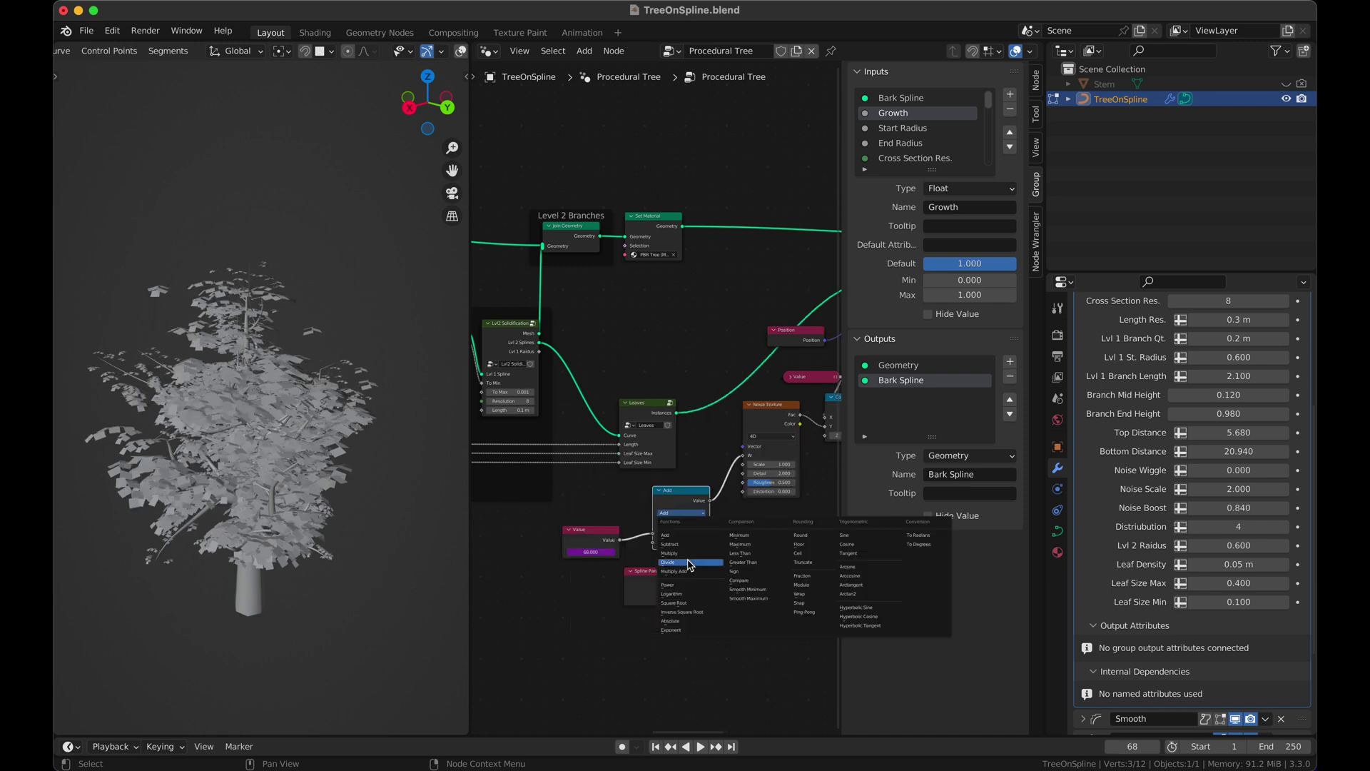
click(691, 564)
click(690, 540)
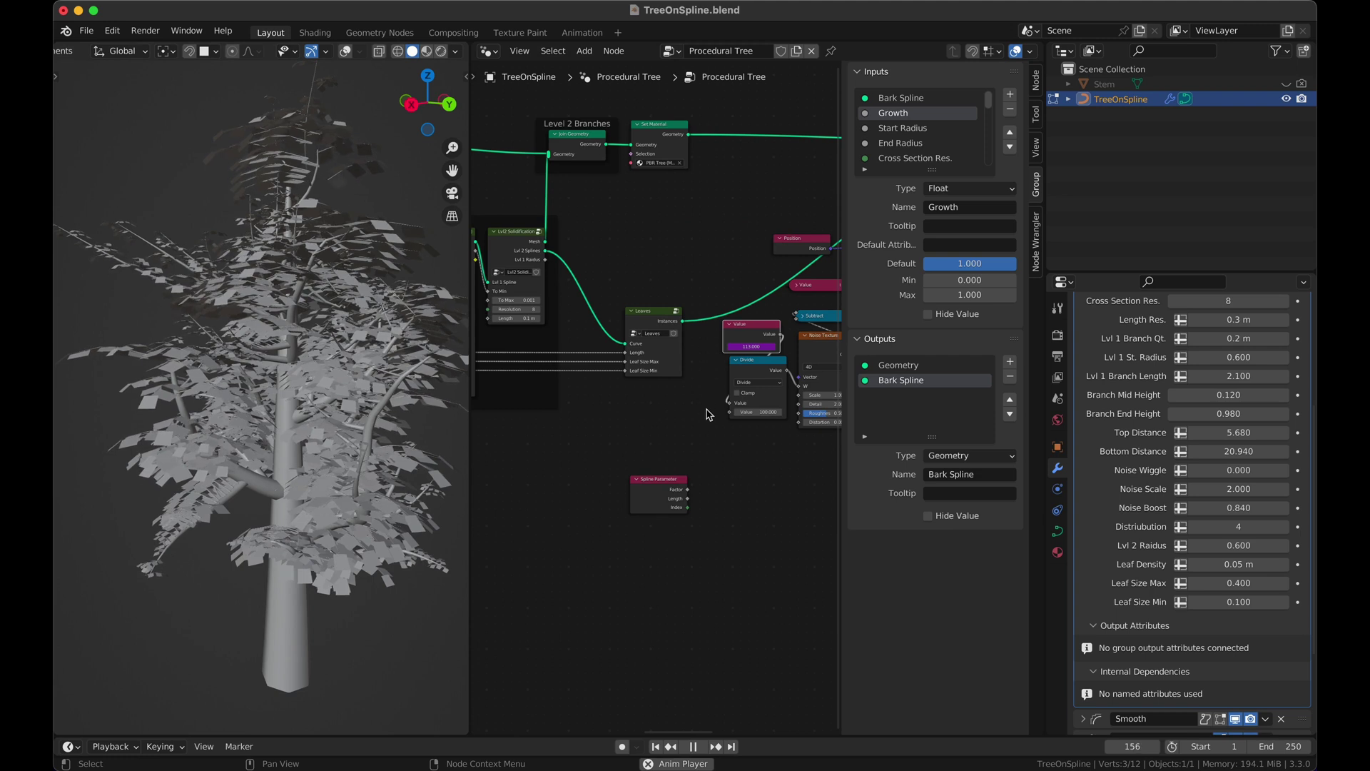
Group the leaf-sway nodes into a node group named 'Wind Animation'
key(space)
scroll(745, 353, right, 5)
drag(587, 176, 830, 400)
key(ctrl+g)
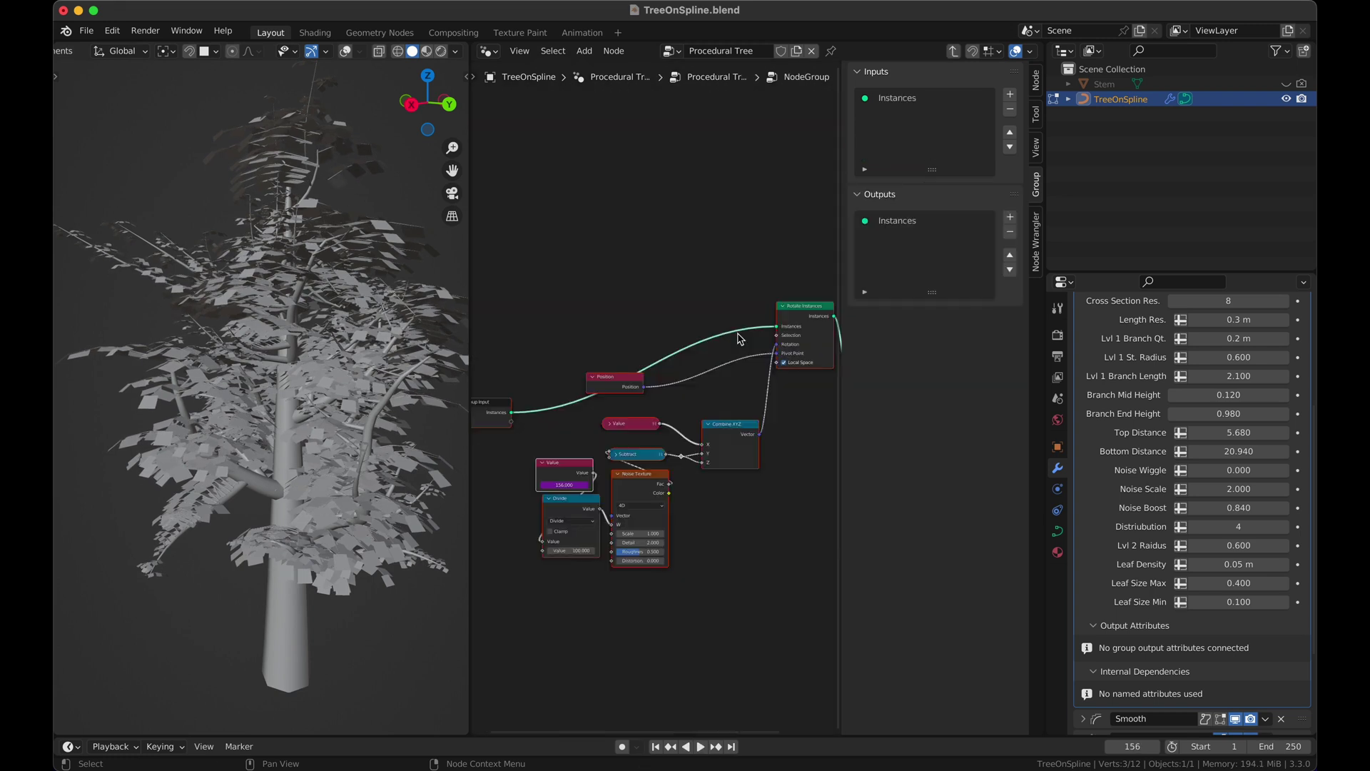
key(Tab)
double_click(760, 303)
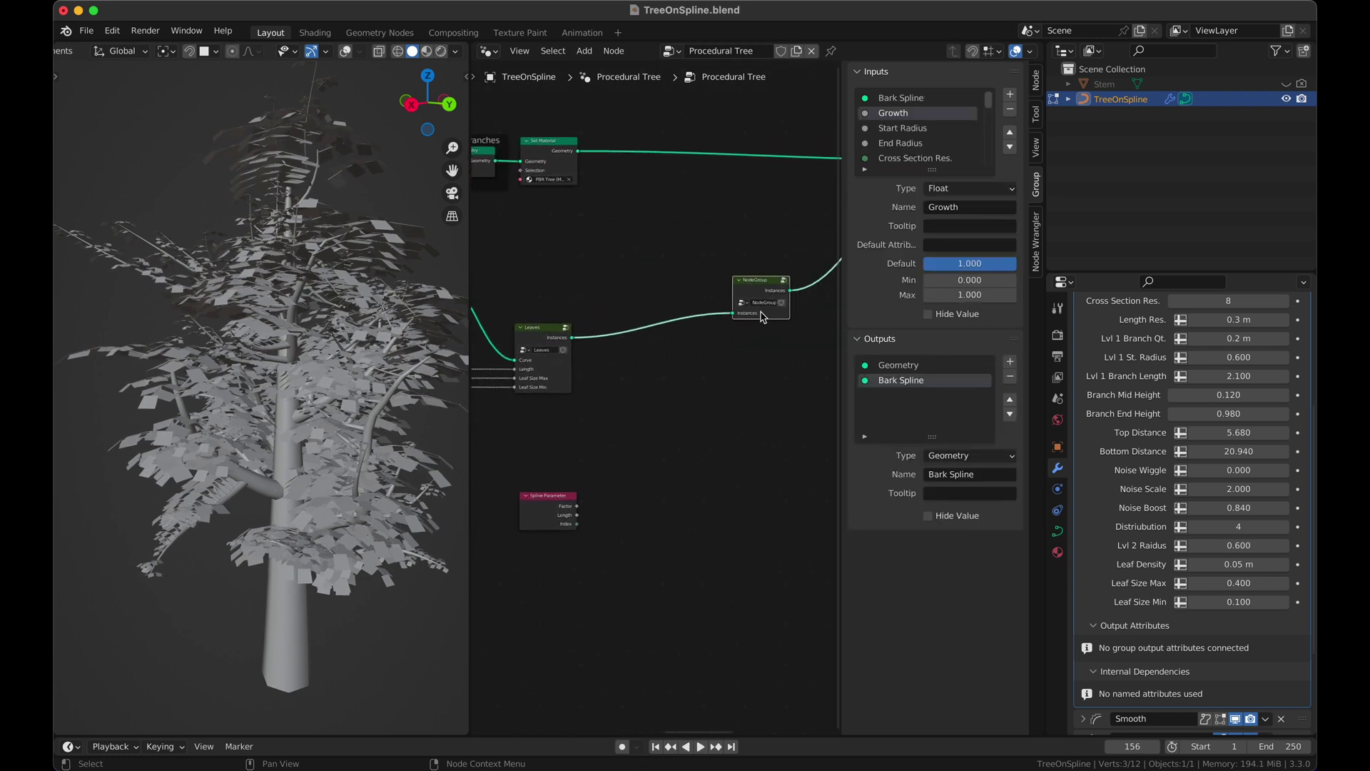
text(Wind Ani...)
key(Tab)
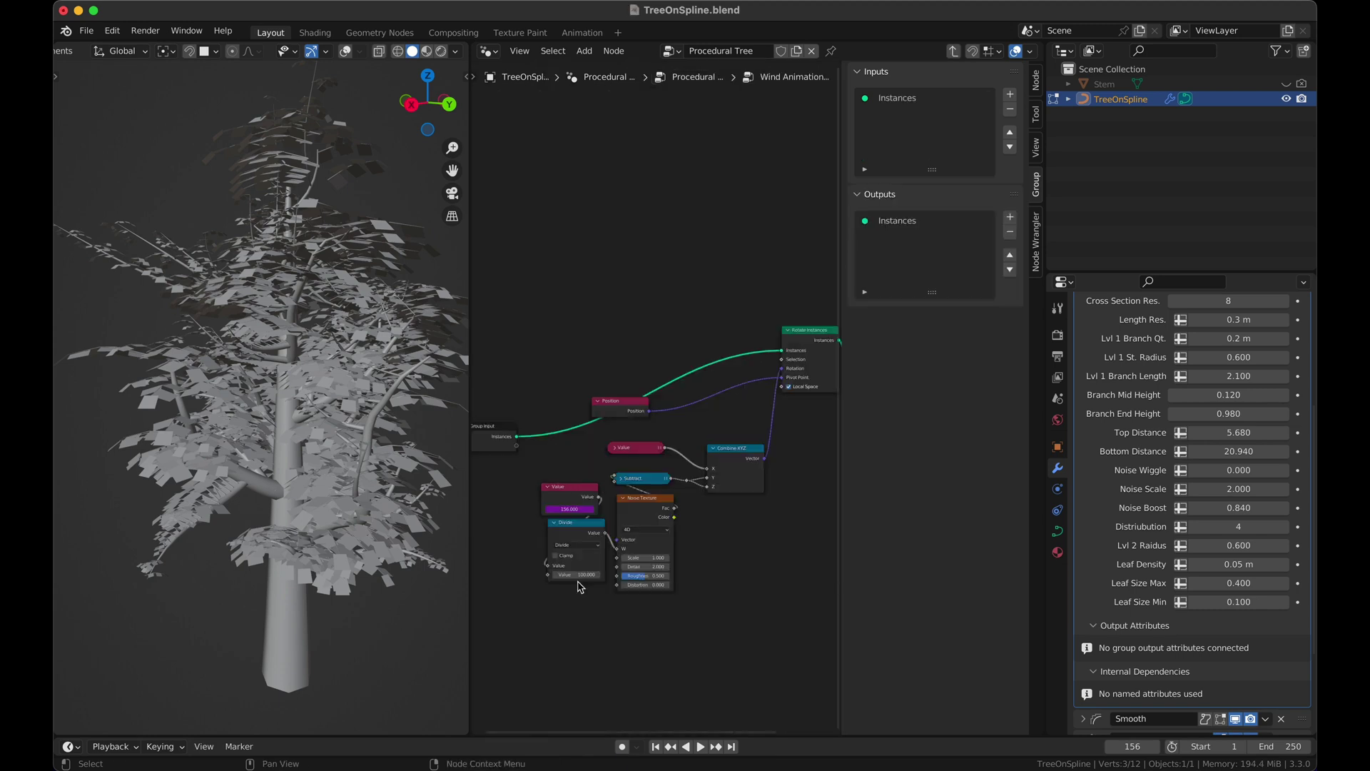
Expose the divisor as a Wind Factor group input set to 100, then preview the sway
drag(605, 585, 575, 455)
key(Tab)
double_click(763, 386)
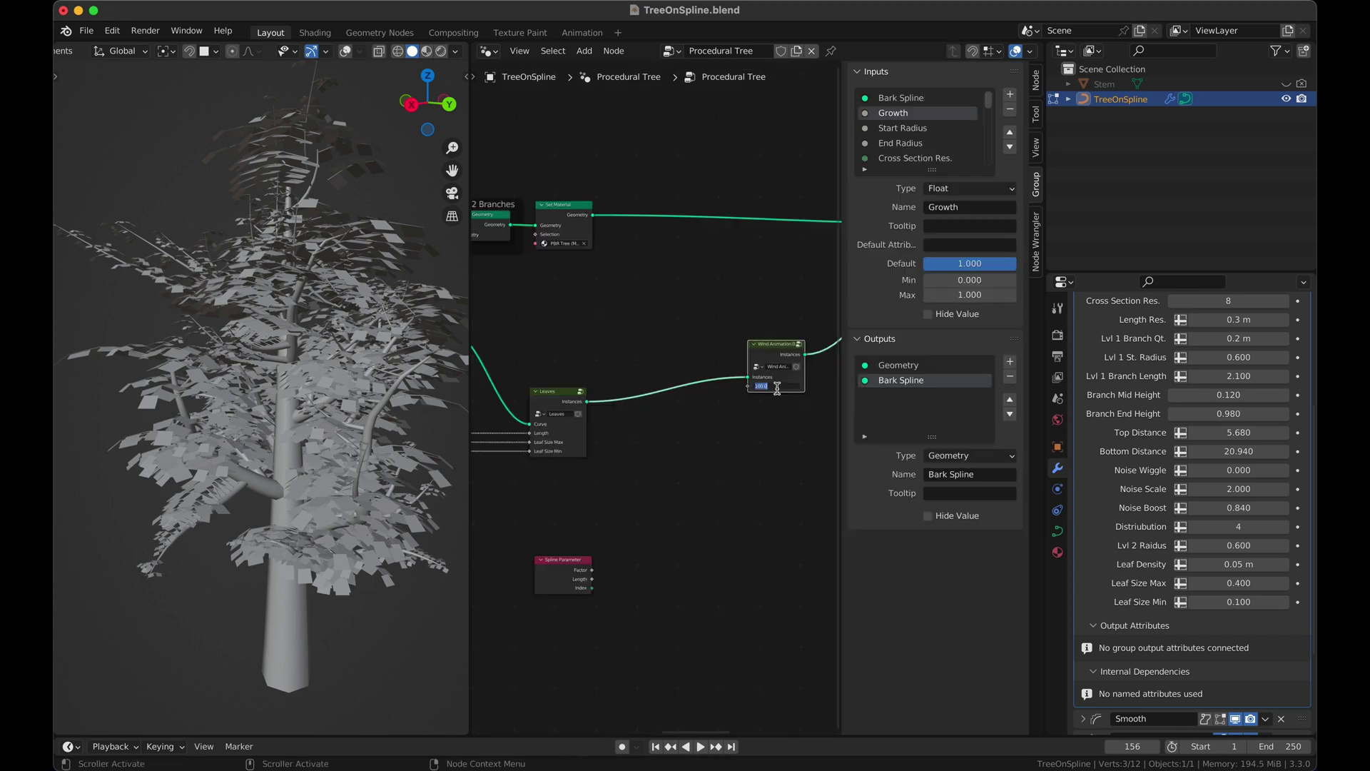
key(Return)
key(space)
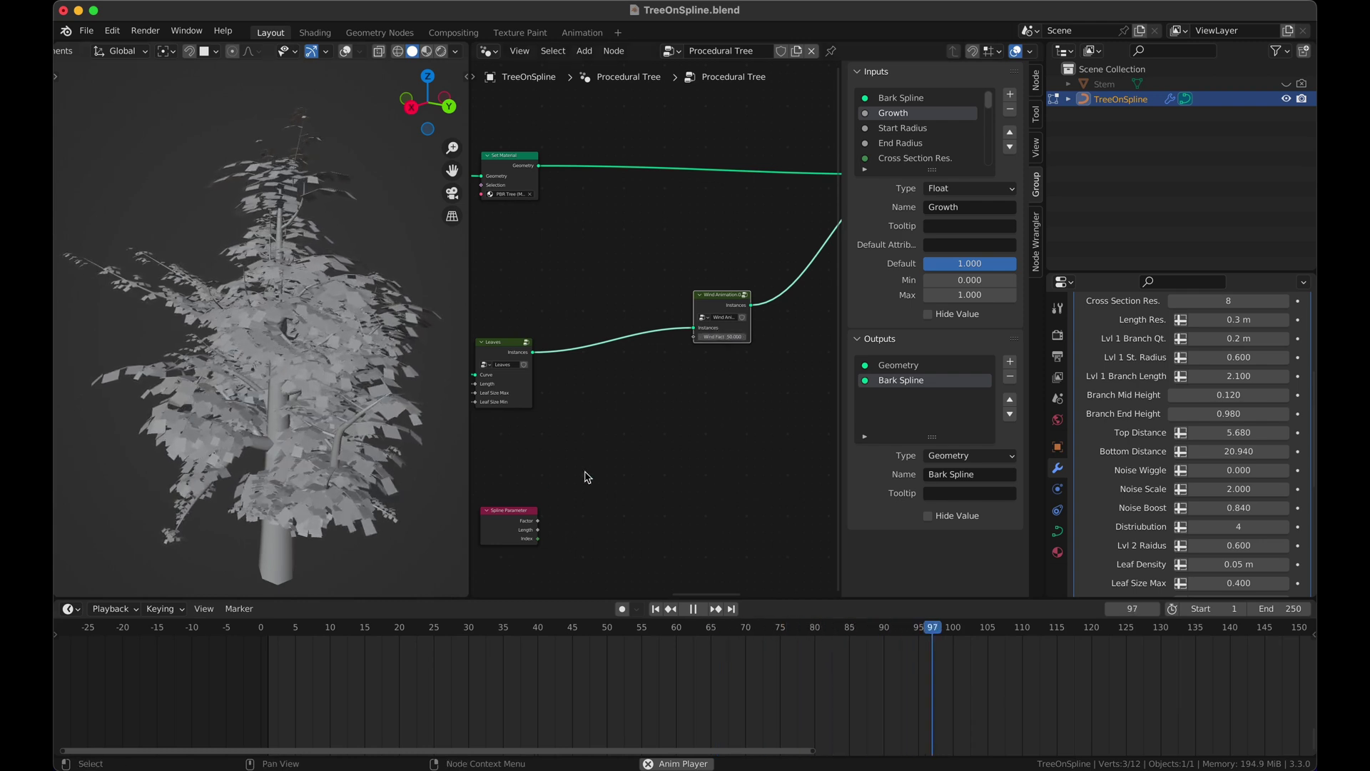
Save the file and switch to the Geometry Nodes workspace
key(super+s)
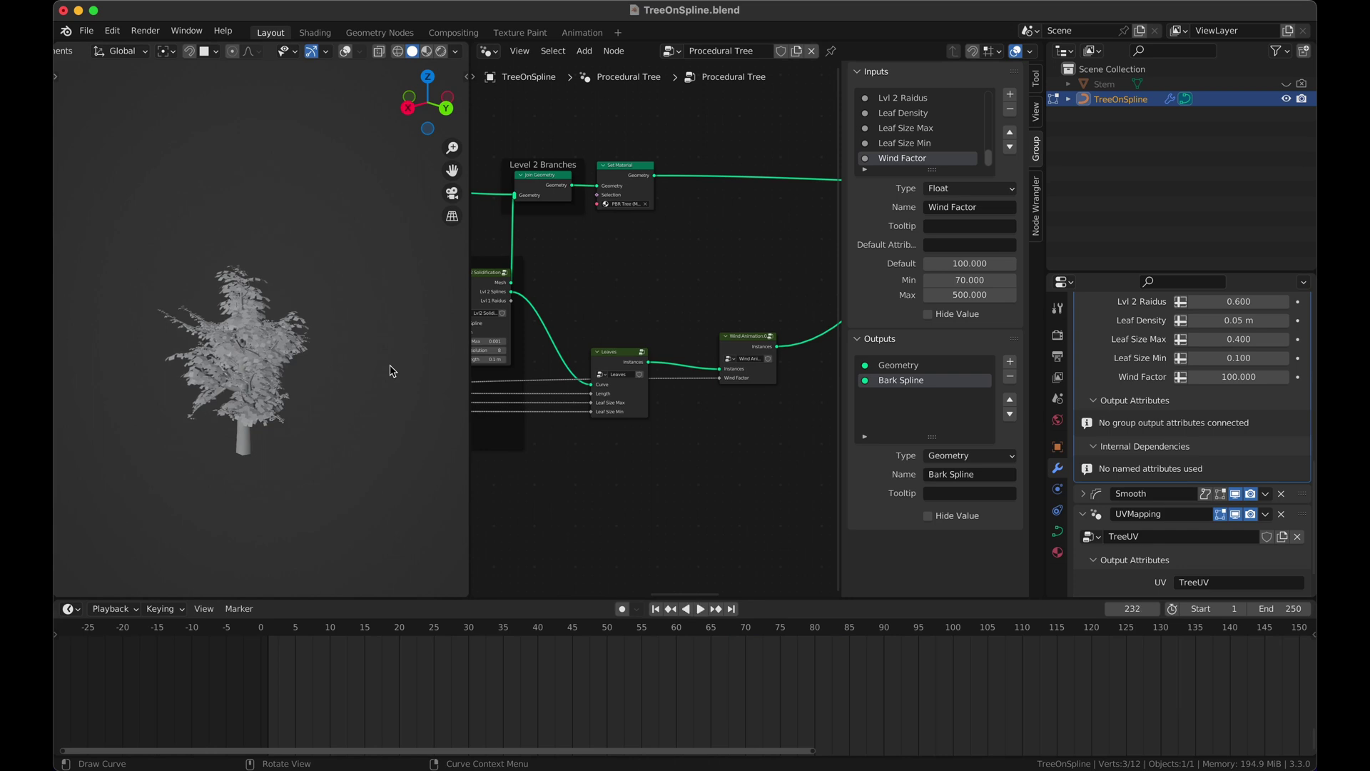
key(space)
key(super+s)
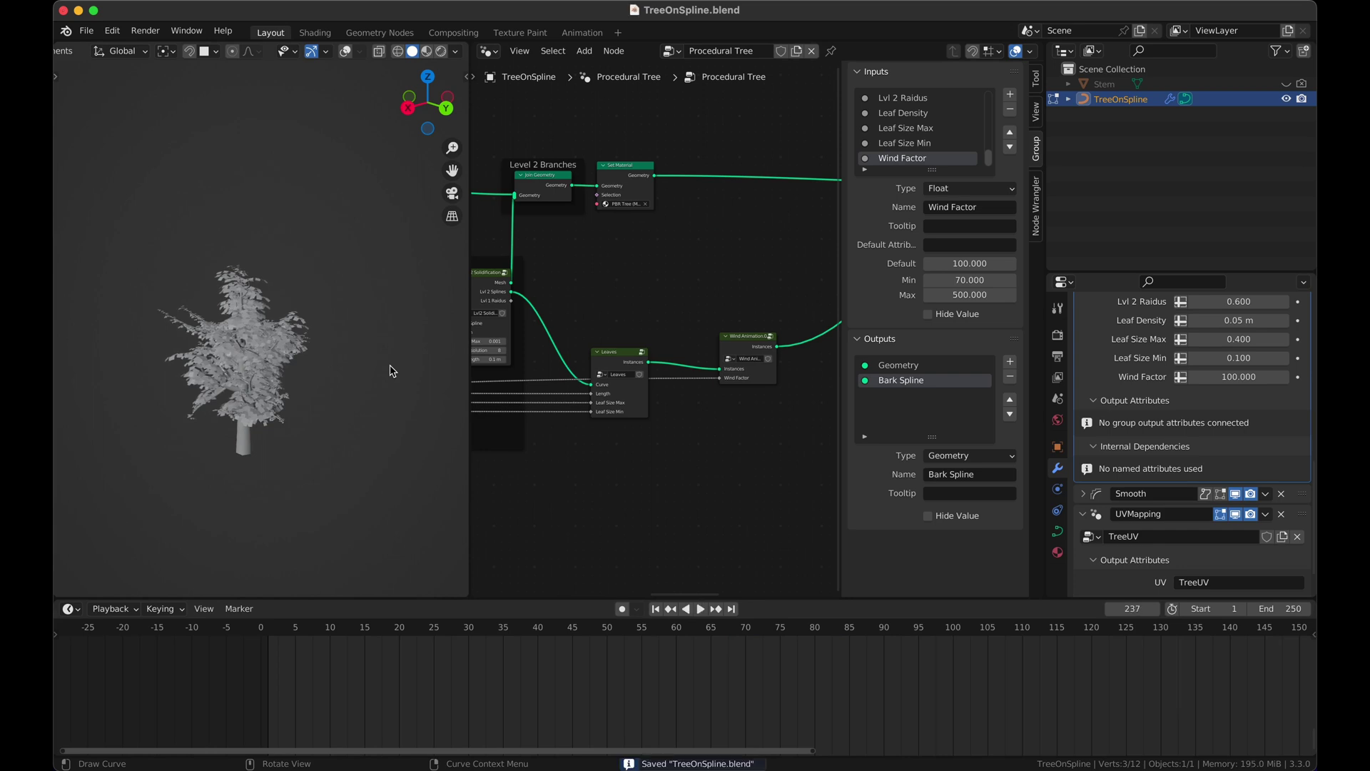
middle_drag(325, 445, 323, 432)
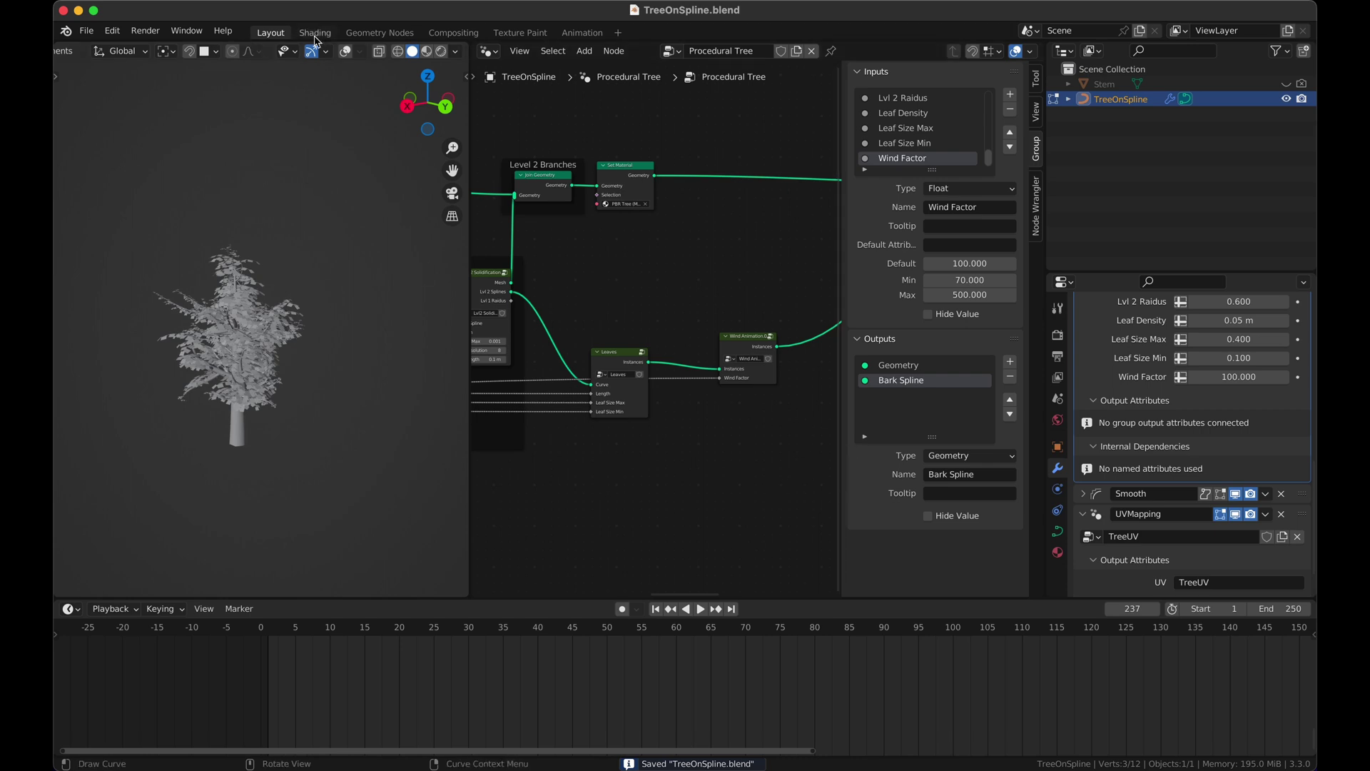
click(379, 33)
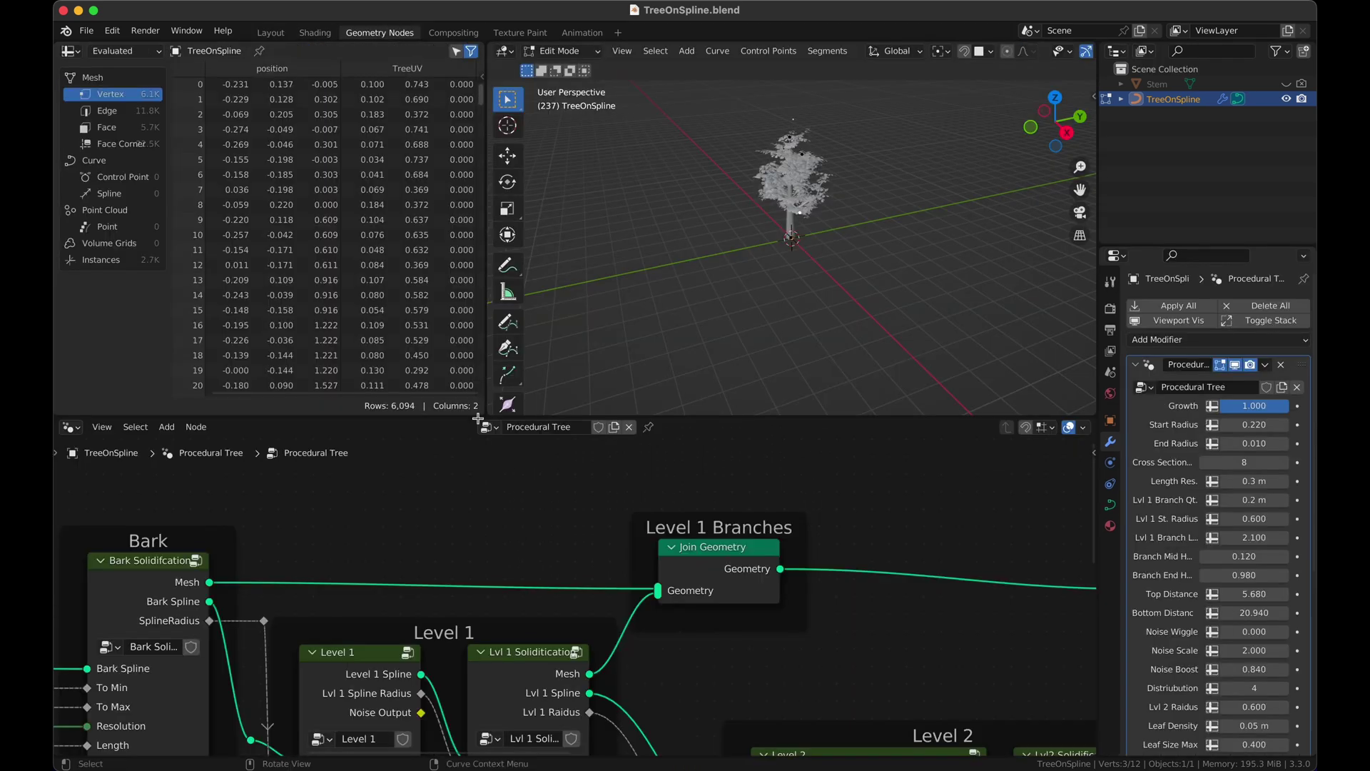
Join the editor areas so the node graph fills the workspace
drag(57, 425, 109, 275)
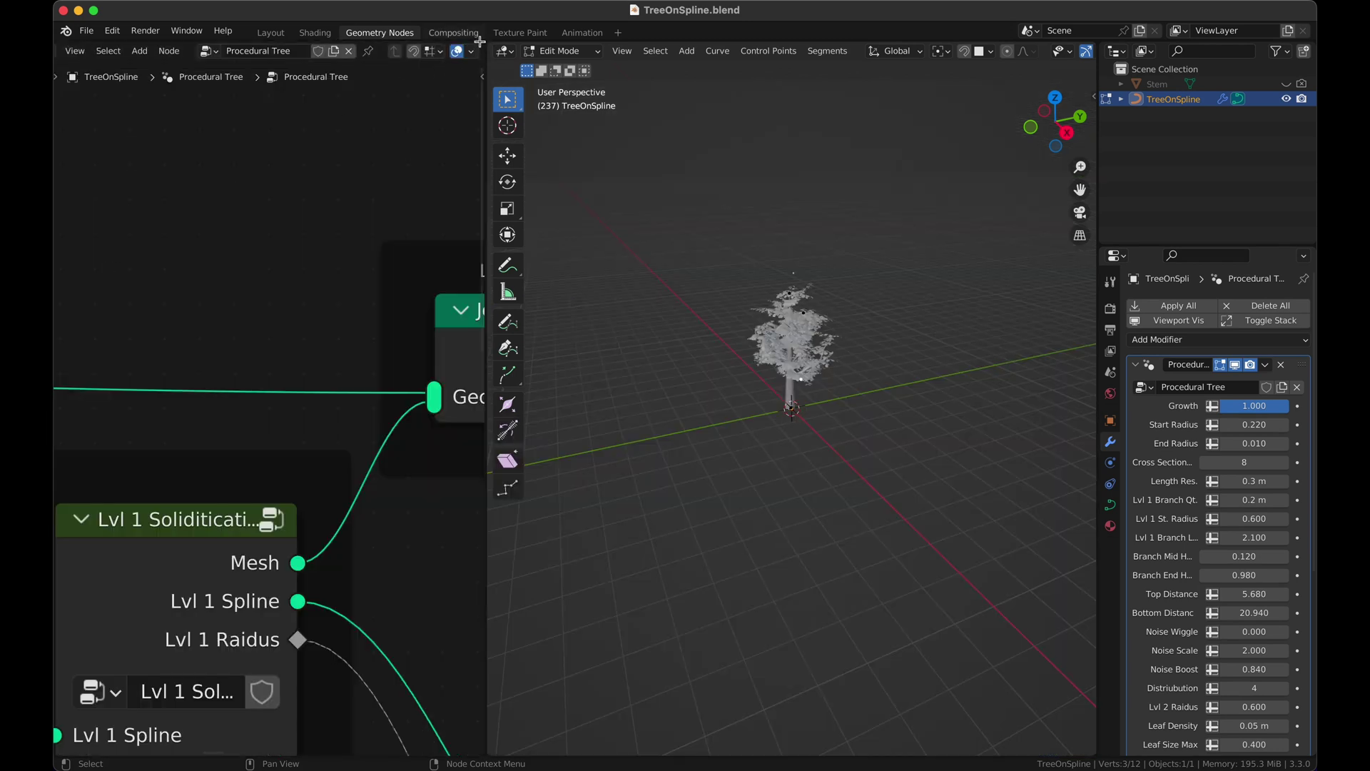
drag(482, 43, 624, 44)
scroll(419, 345, down, 4)
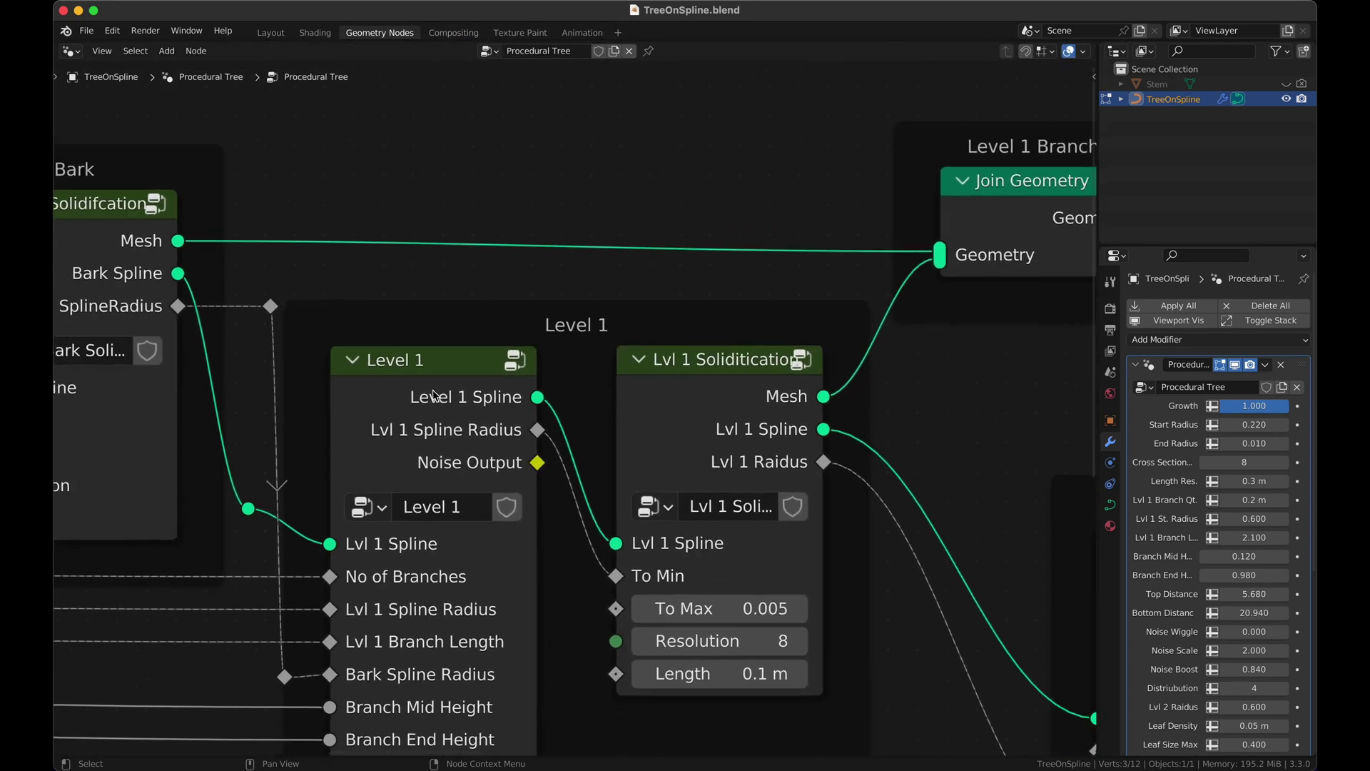
scroll(476, 430, left, 10)
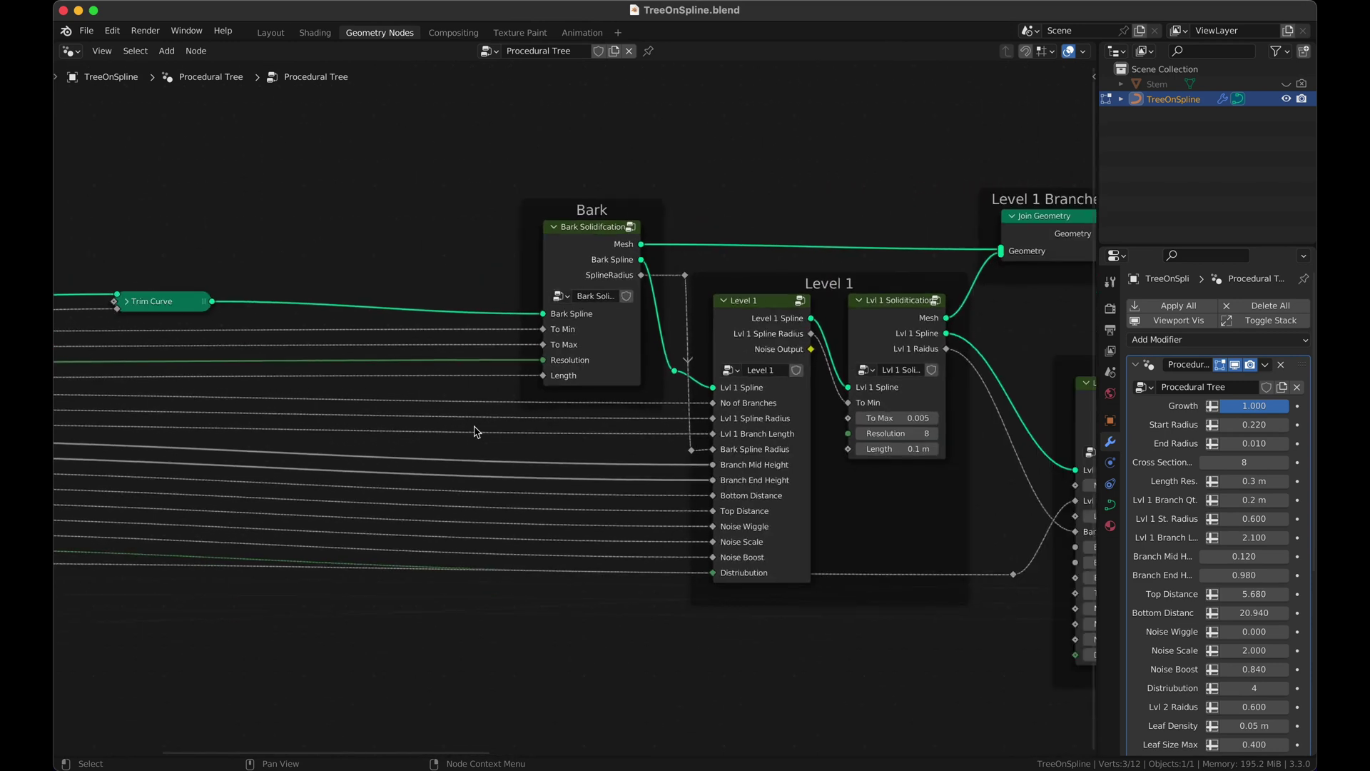
Inspect the Group Input and Trim Curve nodes in the tree's graph
click(198, 308)
click(568, 307)
click(552, 299)
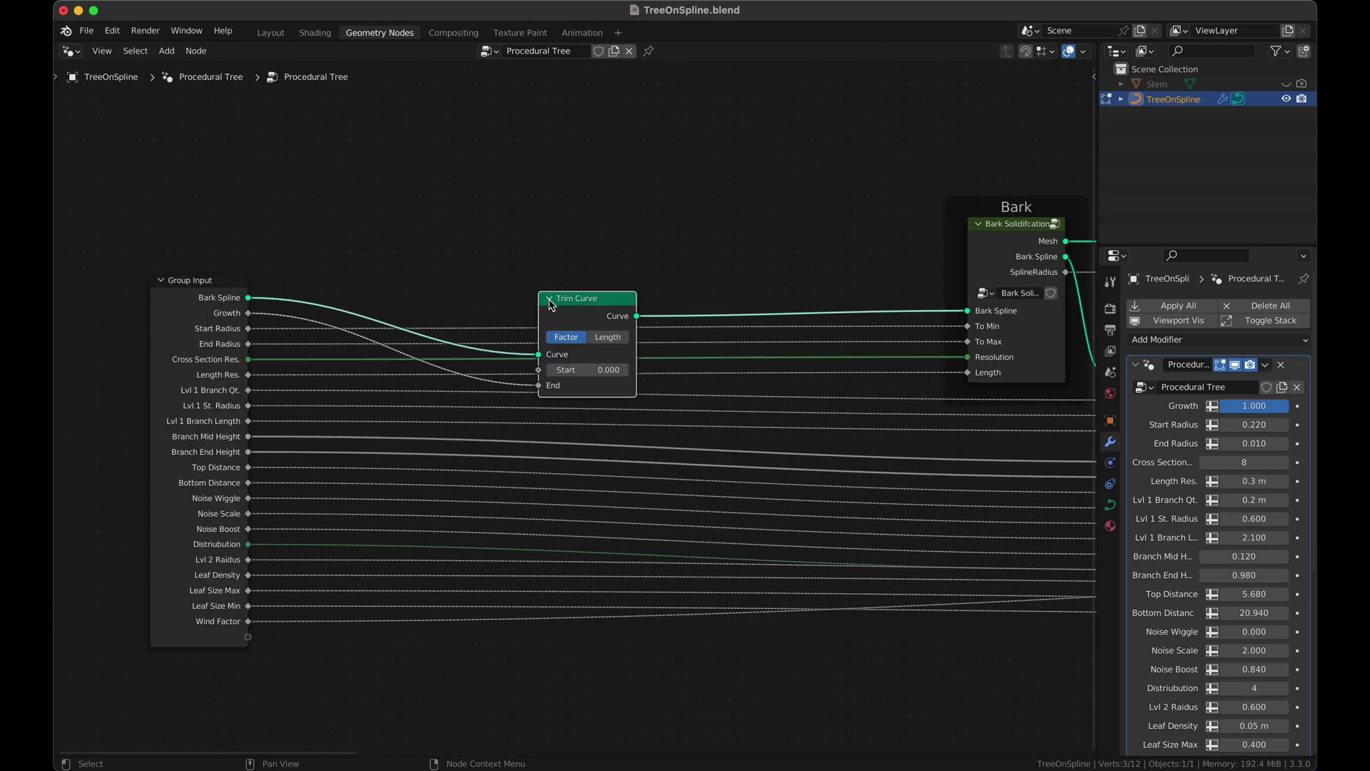
click(553, 300)
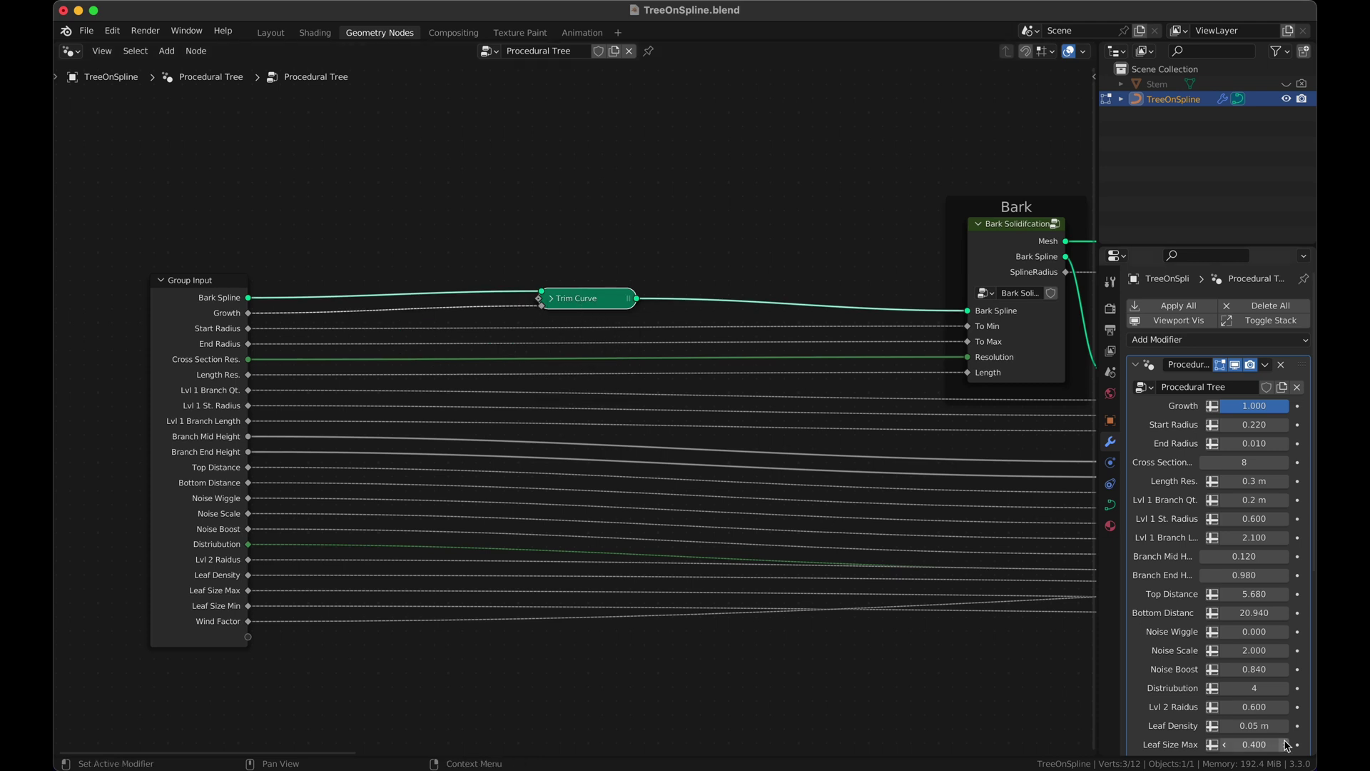
scroll(1213, 571, down, 8)
scroll(1082, 319, right, 10)
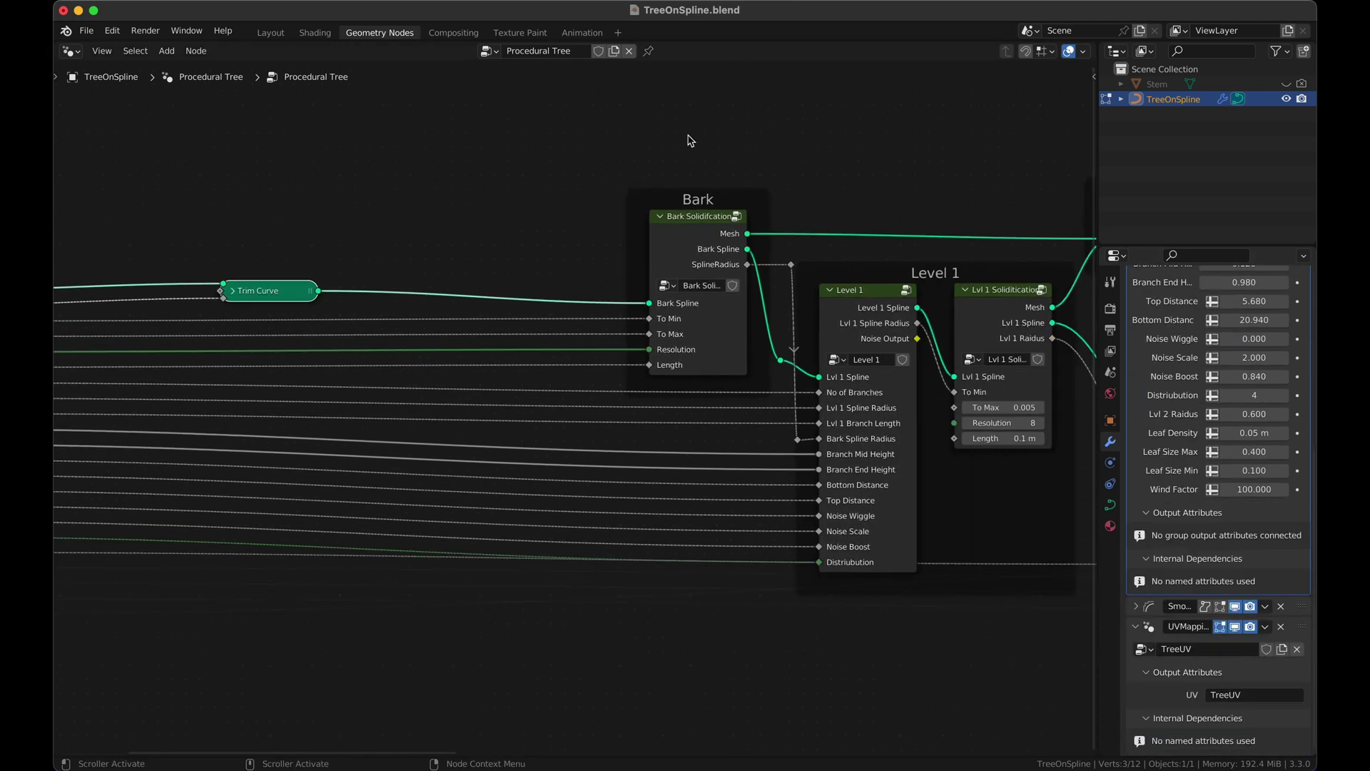
Browse the Bark, Level 2 and solidification nodes through to the Leaves node
click(700, 191)
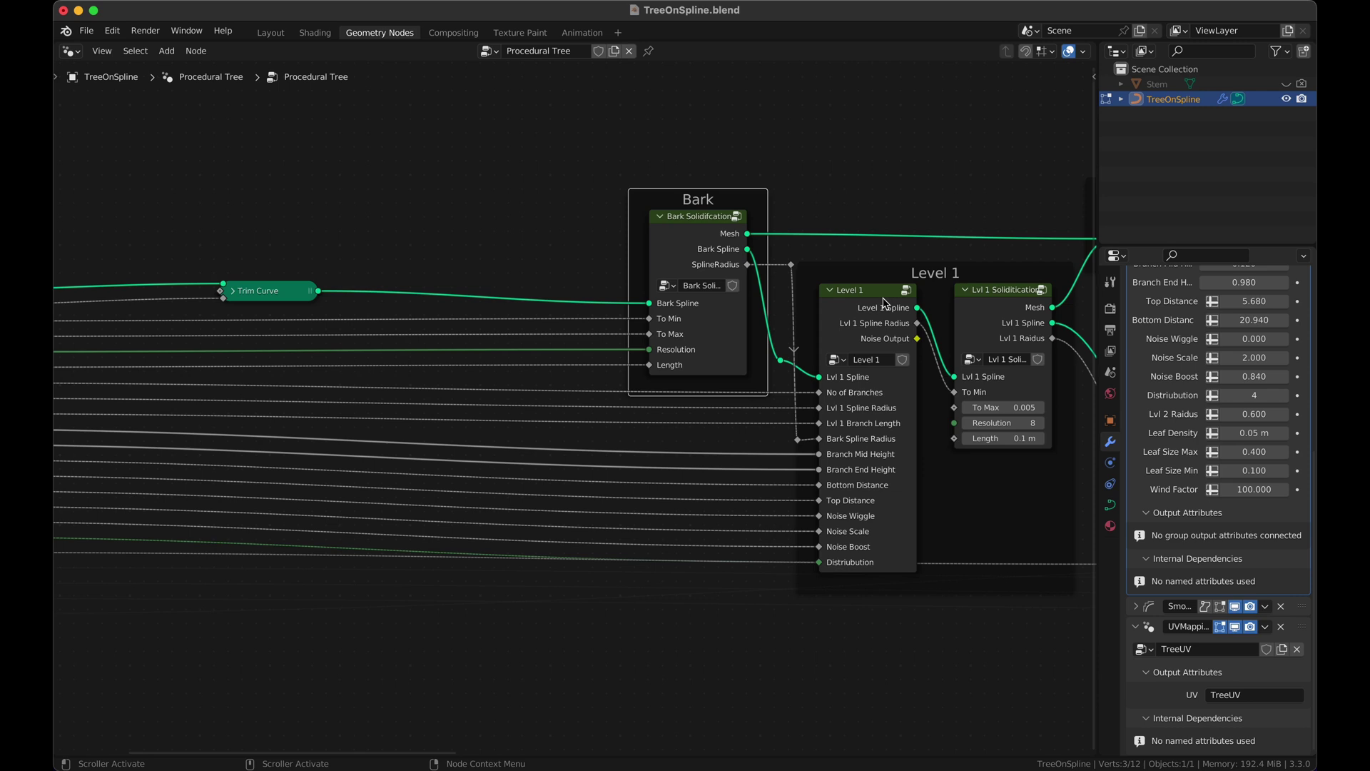
click(718, 235)
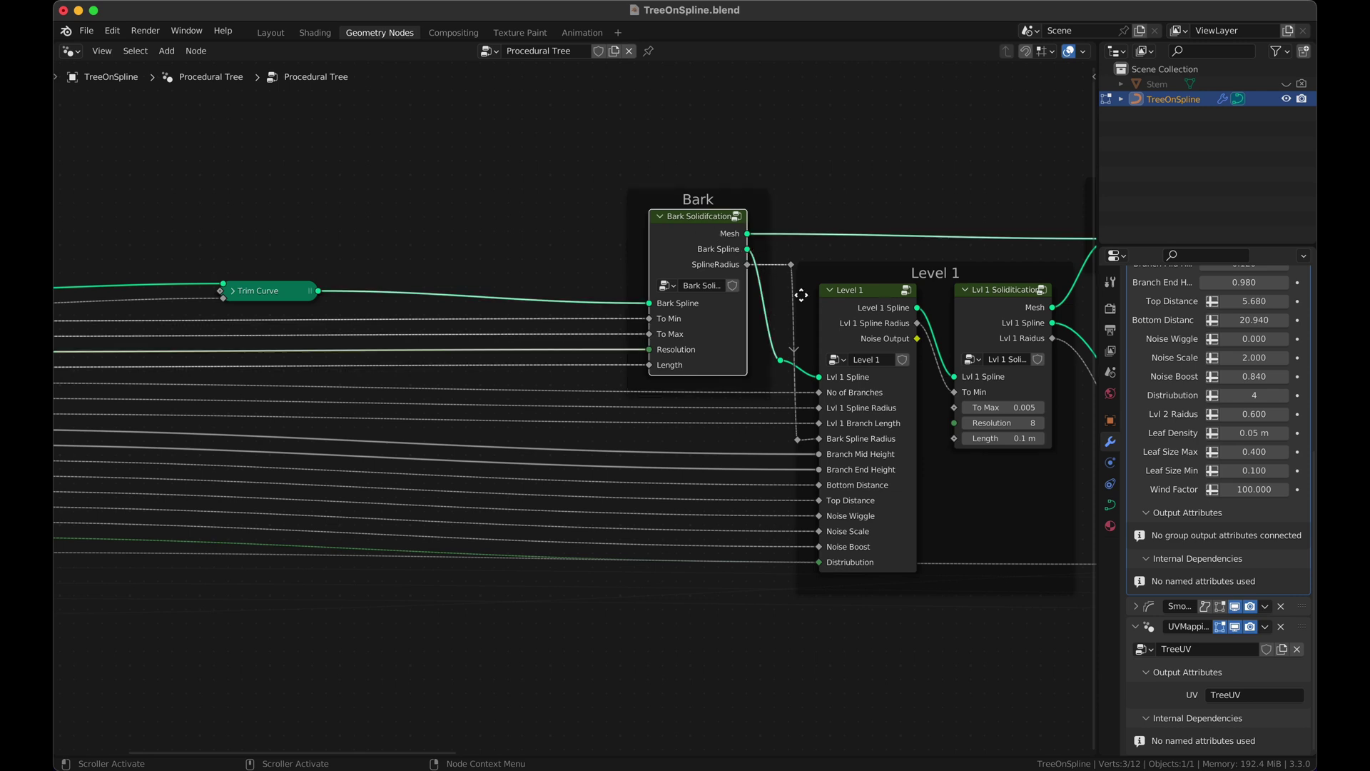
scroll(910, 391, right, 5)
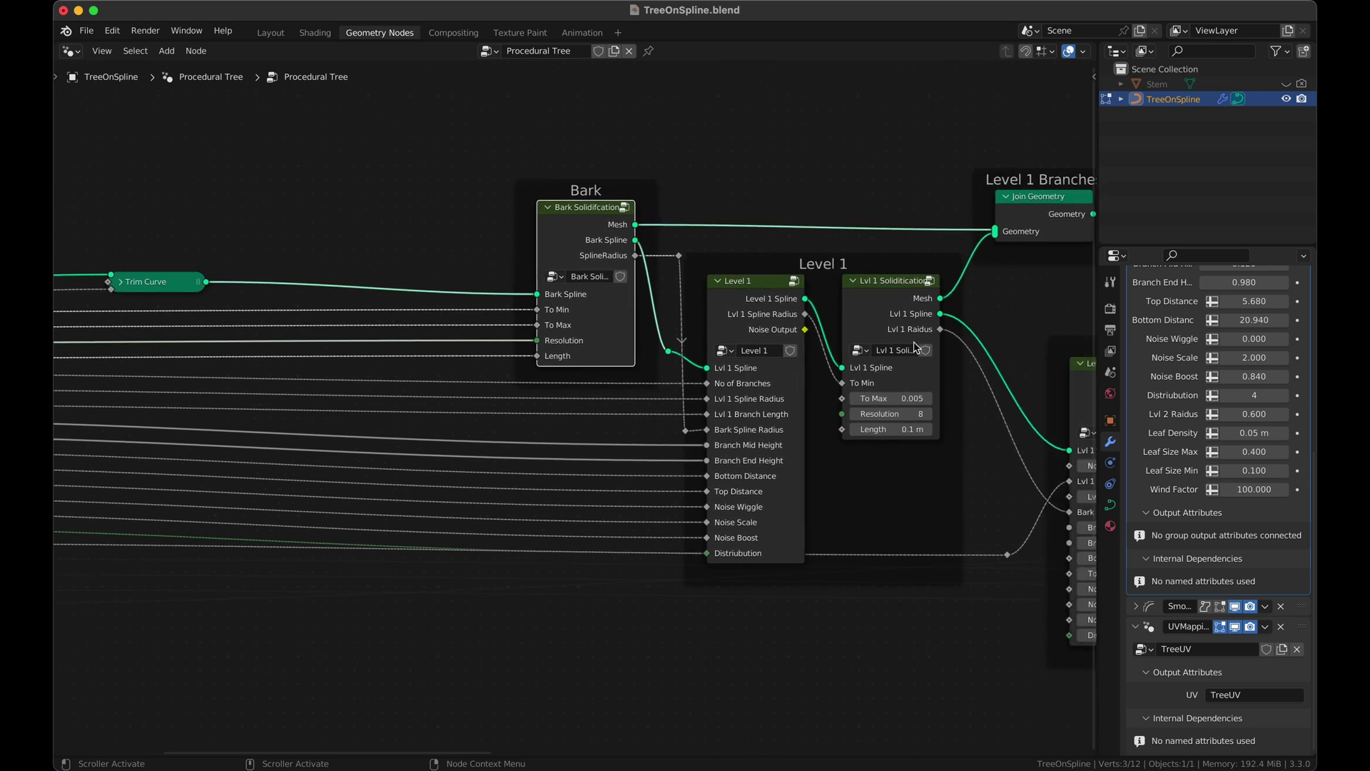
scroll(953, 384, right, 9)
click(938, 370)
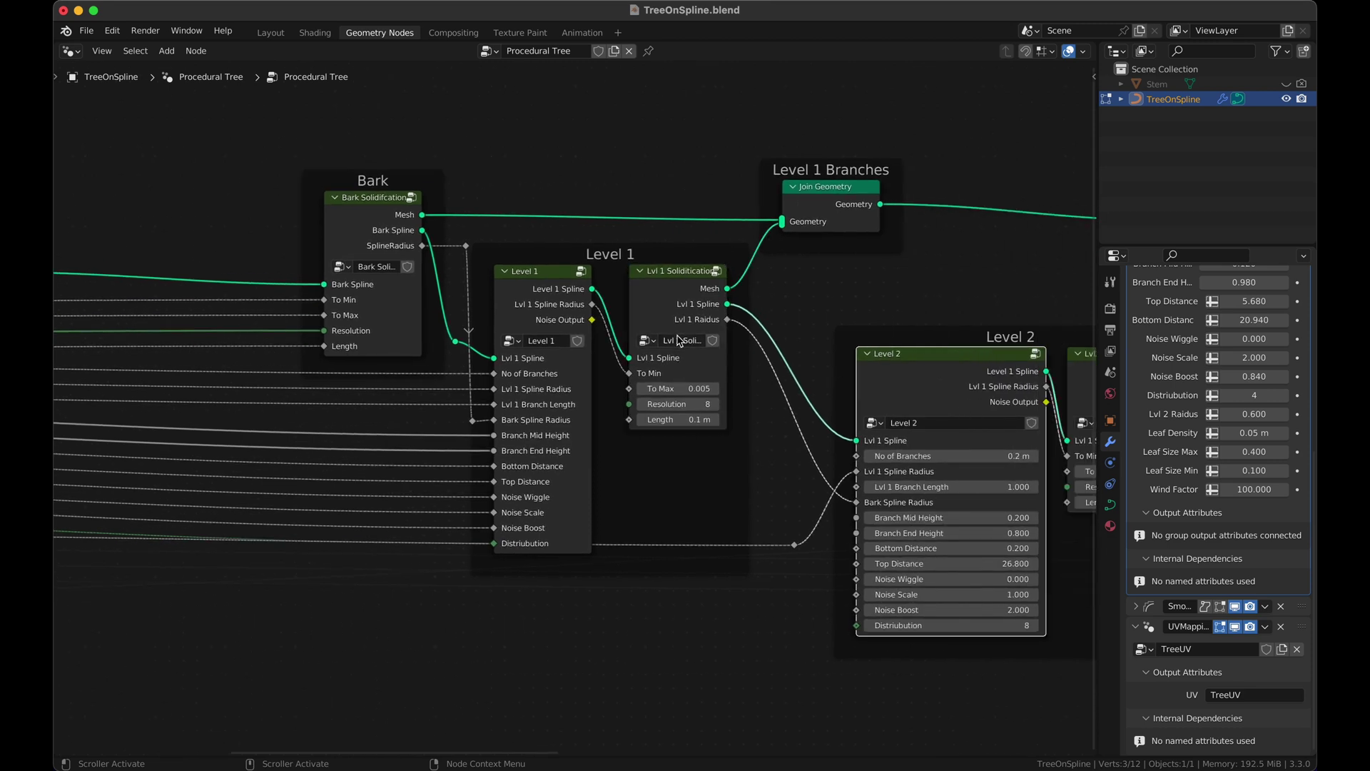
click(717, 314)
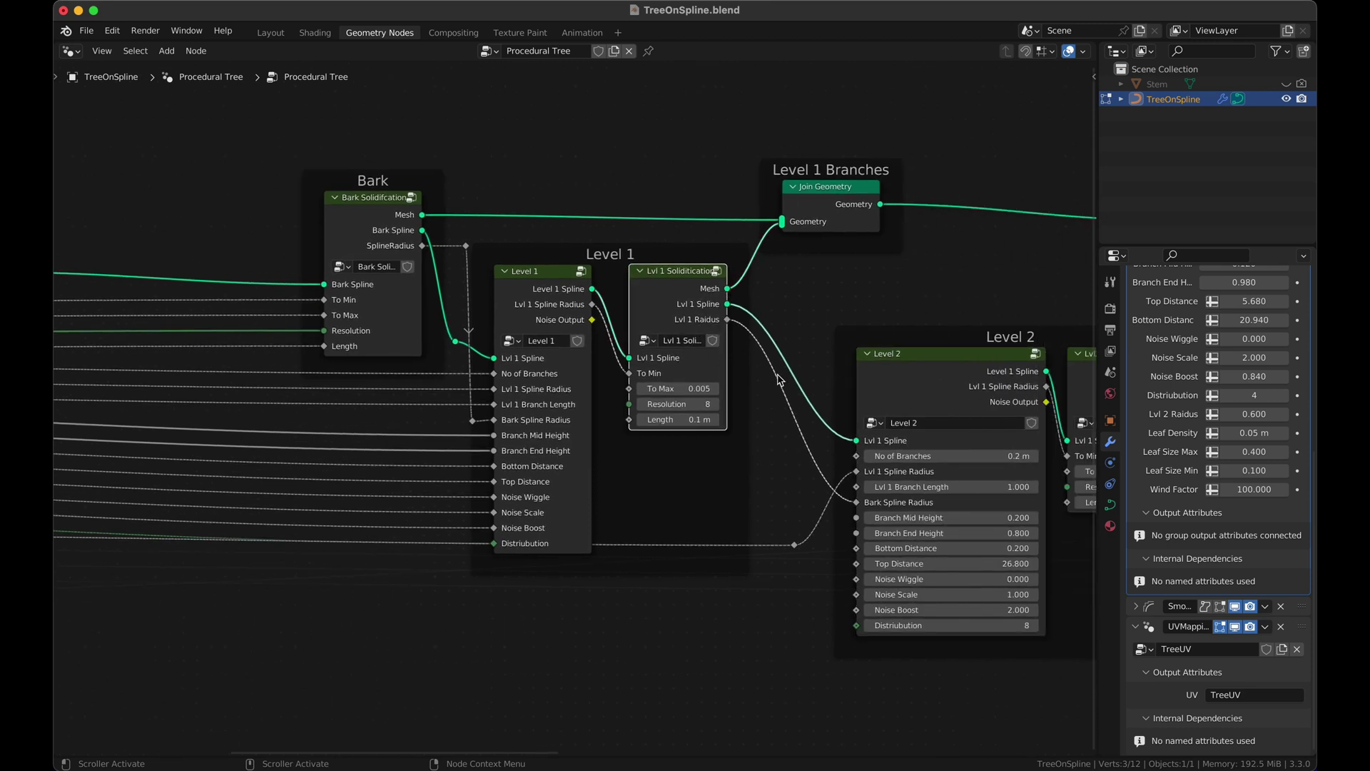
scroll(780, 381, right, 15)
click(784, 307)
scroll(784, 307, up, 5)
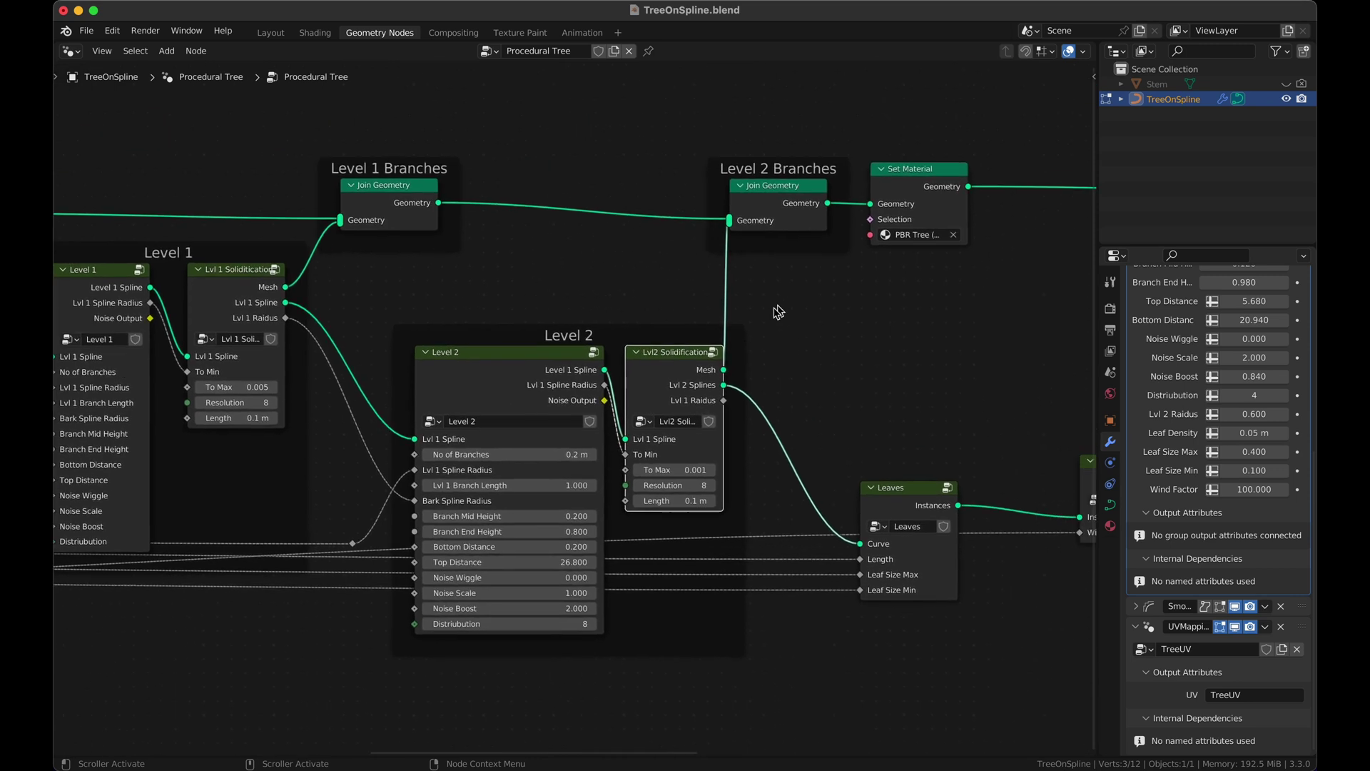
click(867, 503)
scroll(877, 493, right, 9)
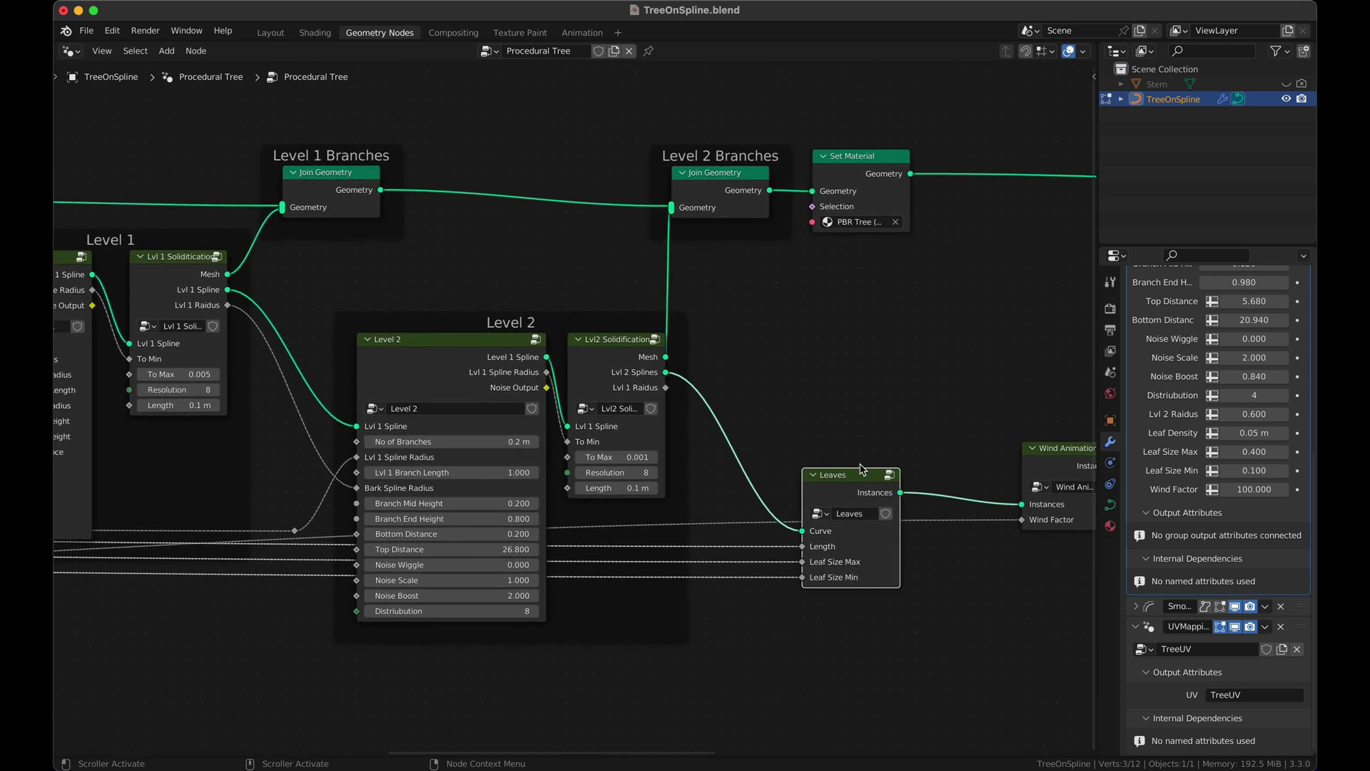
Place Wind Animation beside Leaves, save, and split the node area in two
drag(897, 462, 812, 532)
key(super+s)
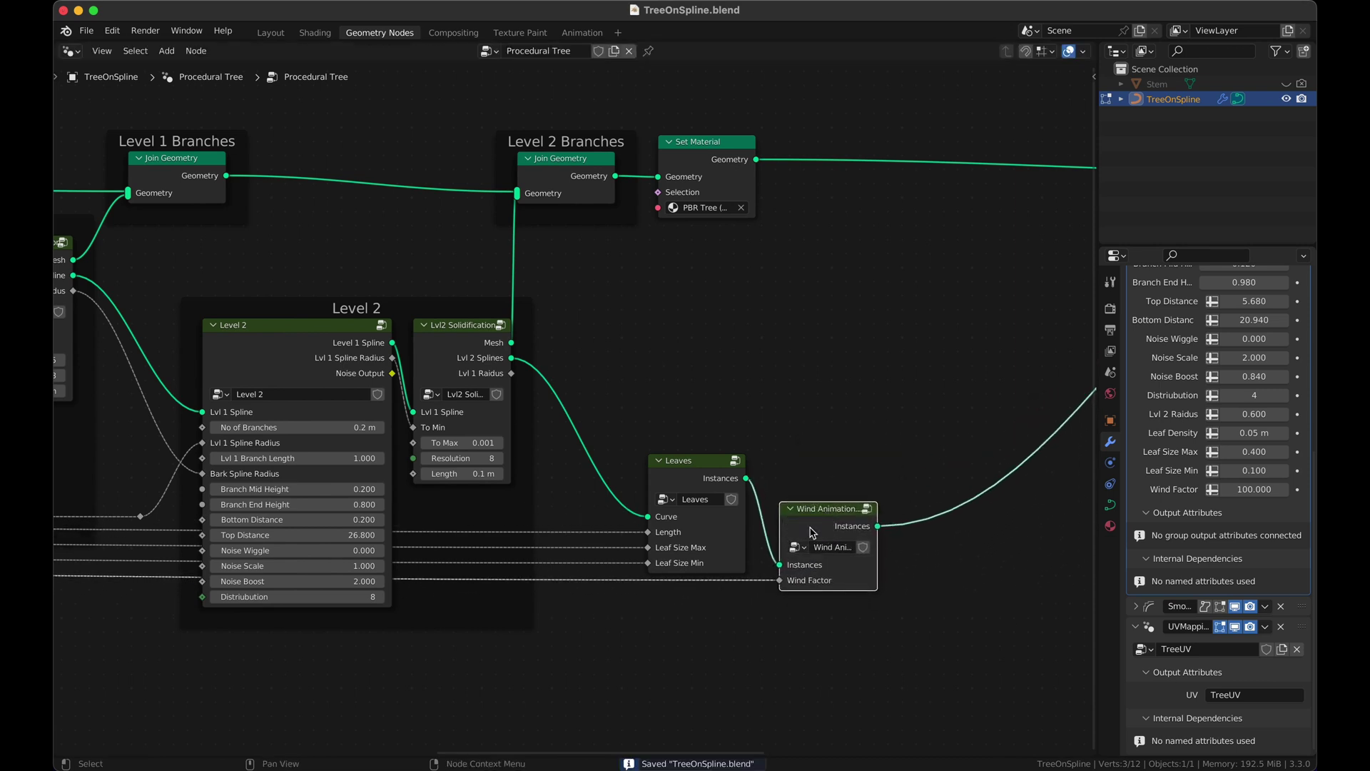
drag(63, 49, 721, 202)
Turn the left half into a 3D viewport showing the tree, and save
click(75, 52)
click(97, 95)
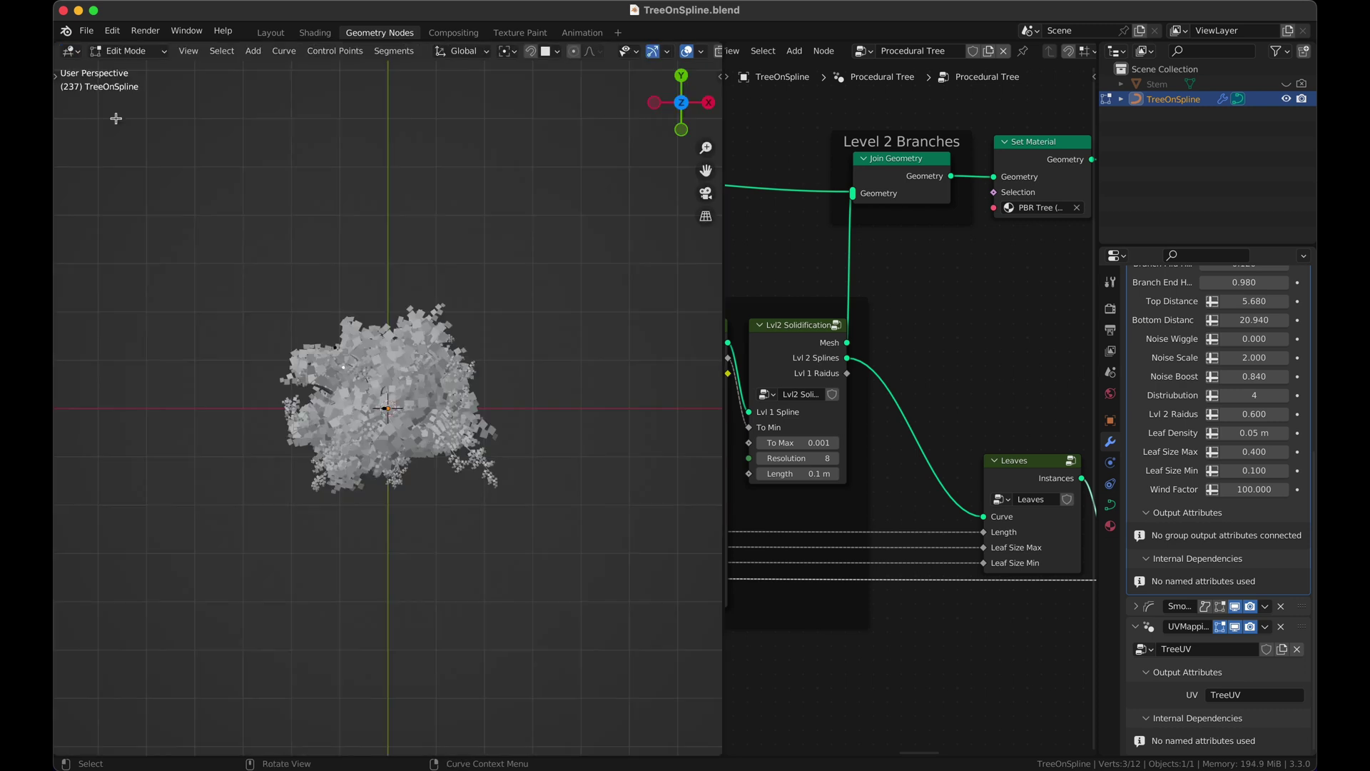
middle_drag(279, 359, 290, 333)
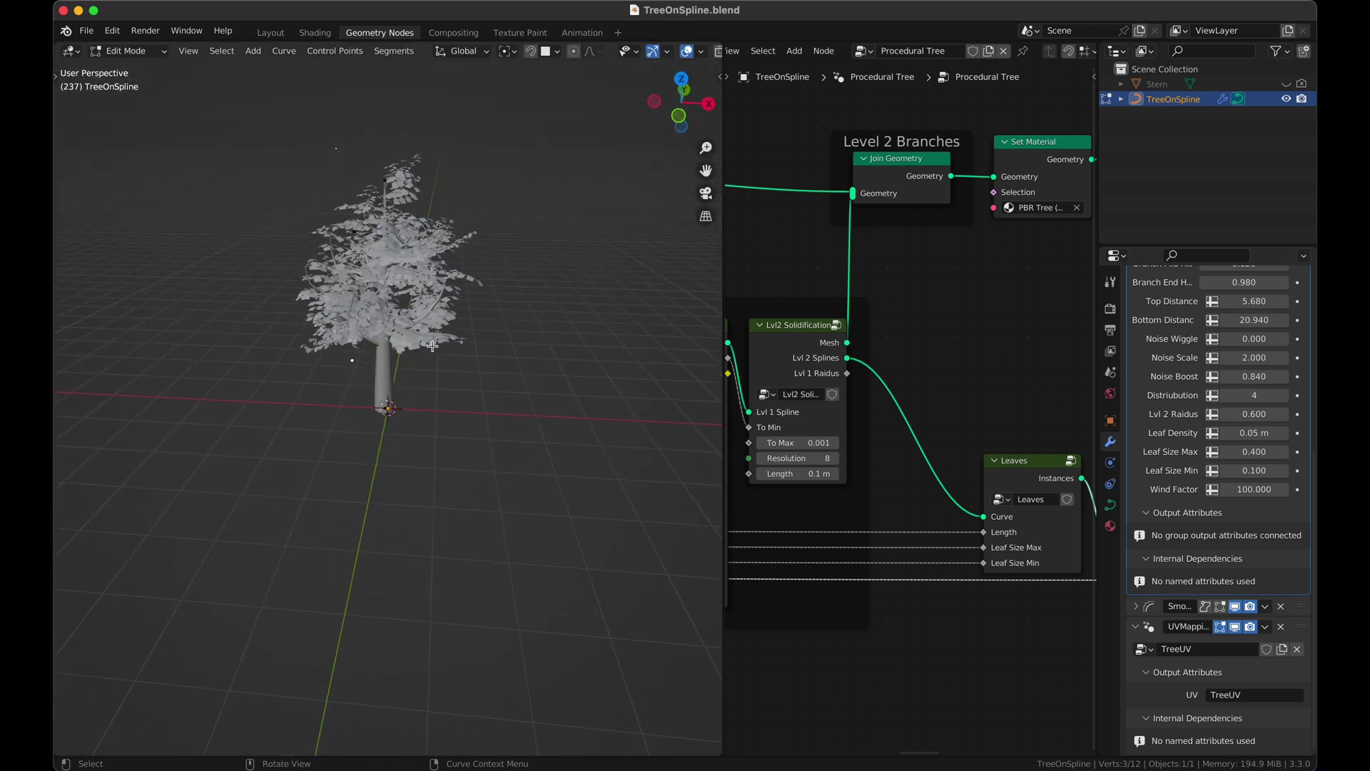
key(super+s)
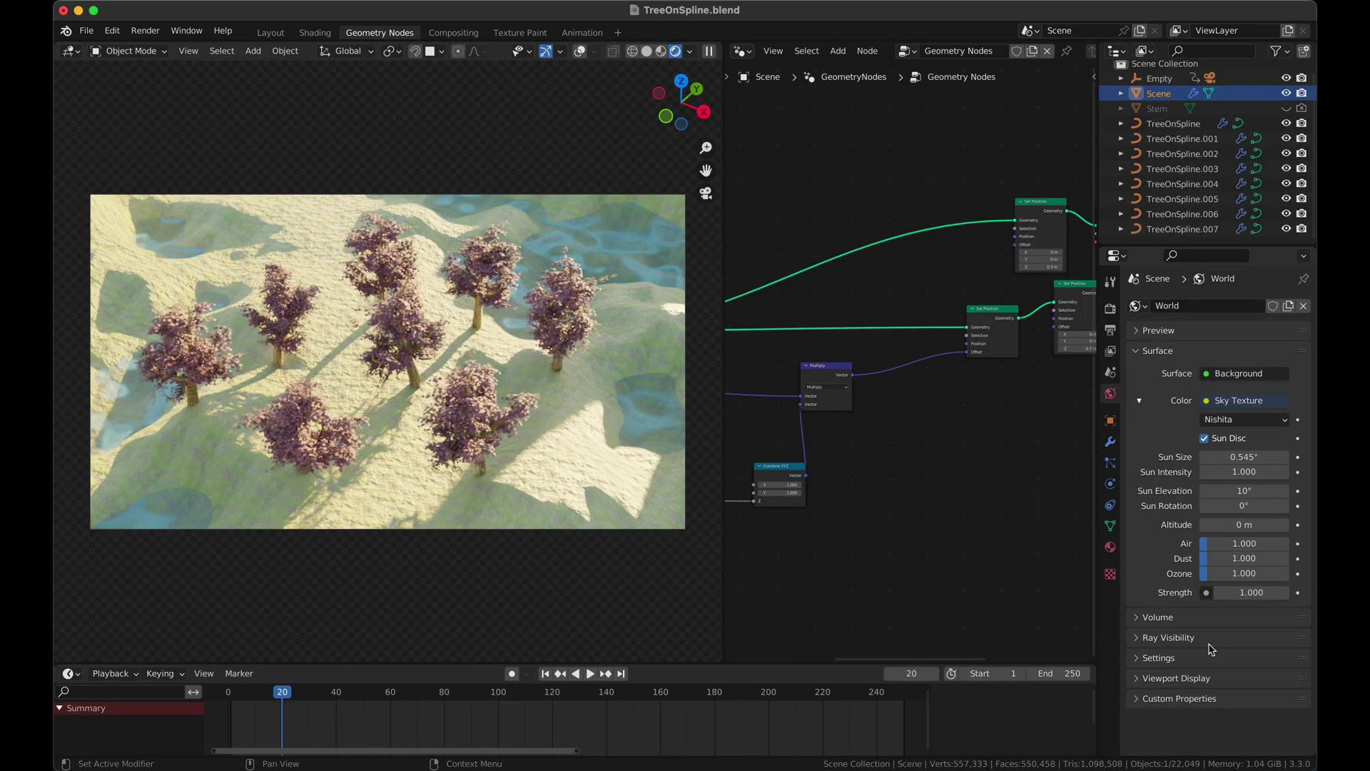
Set Color Management View Transform to Filmic instead of Filmic Log, and save
click(1111, 310)
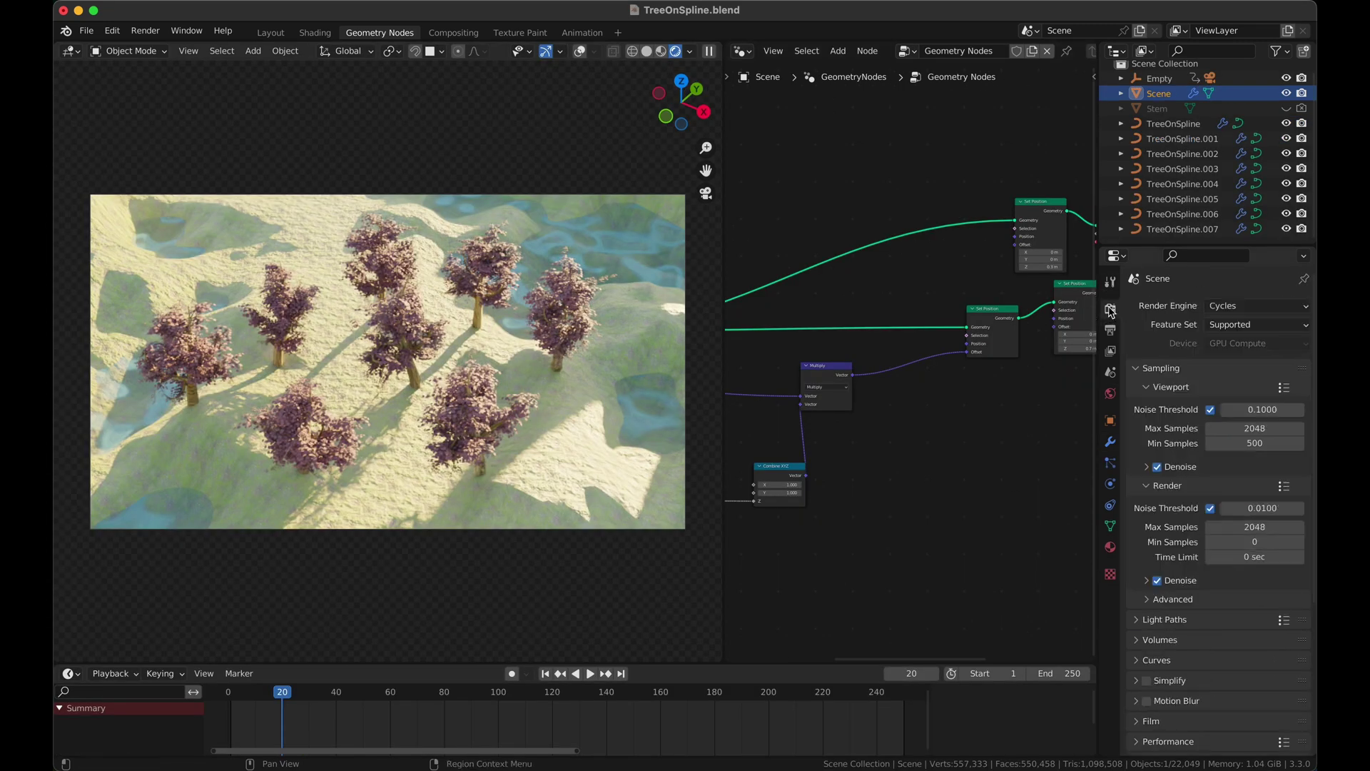
scroll(1154, 524, down, 6)
click(1254, 649)
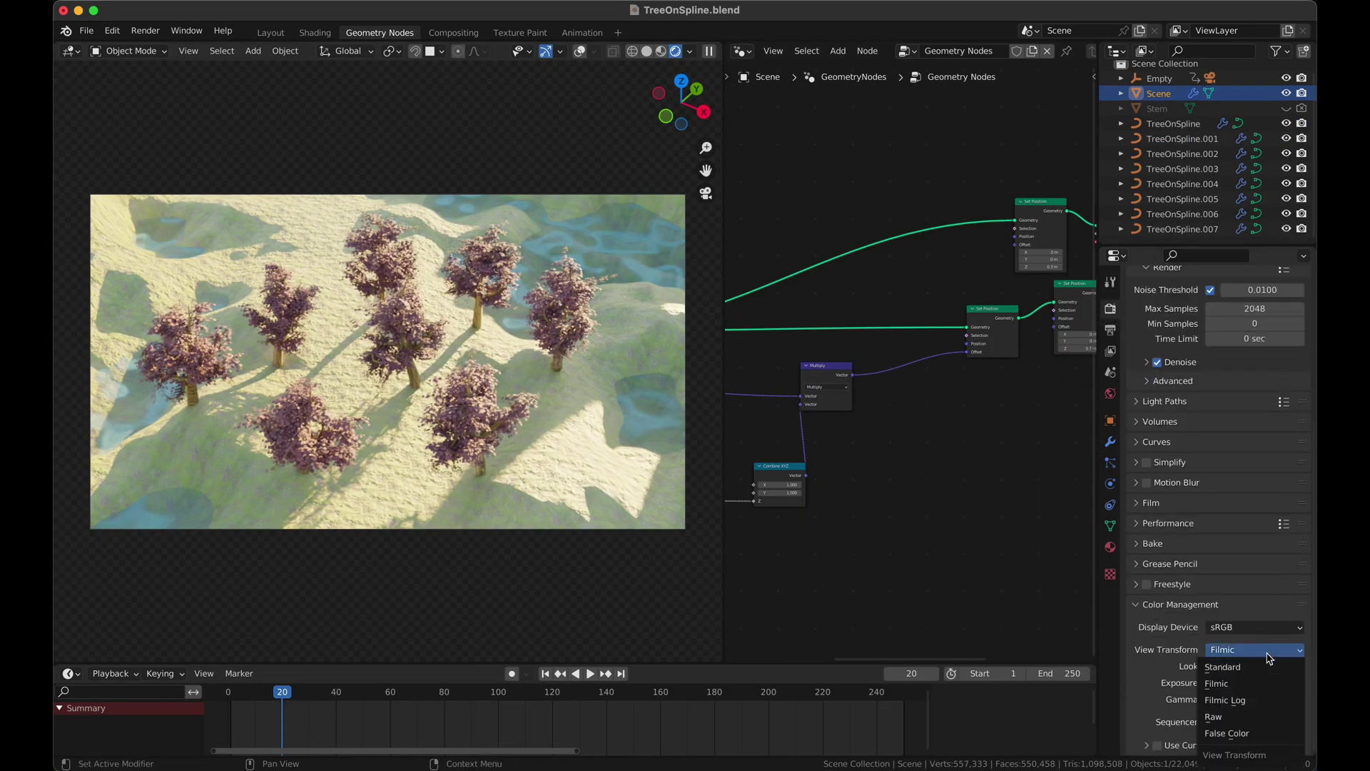
click(1258, 698)
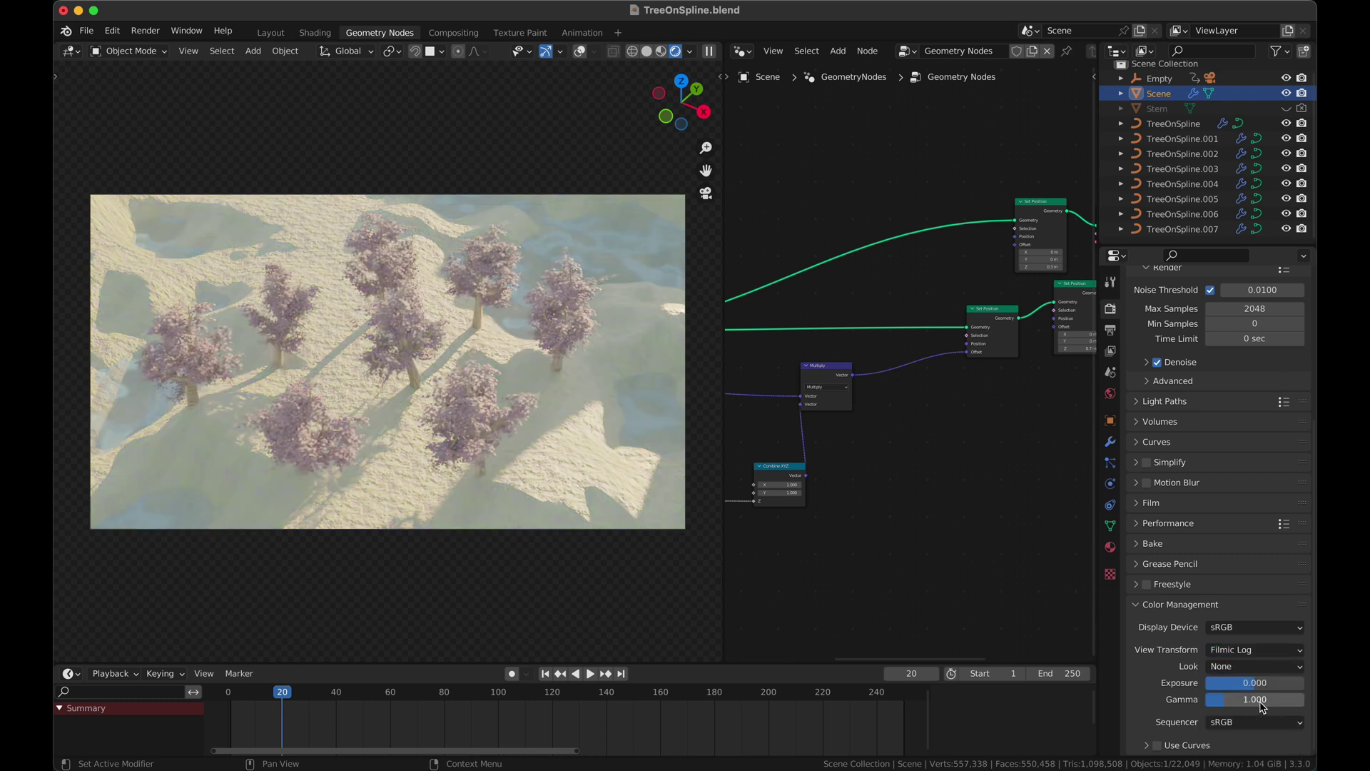
click(1249, 650)
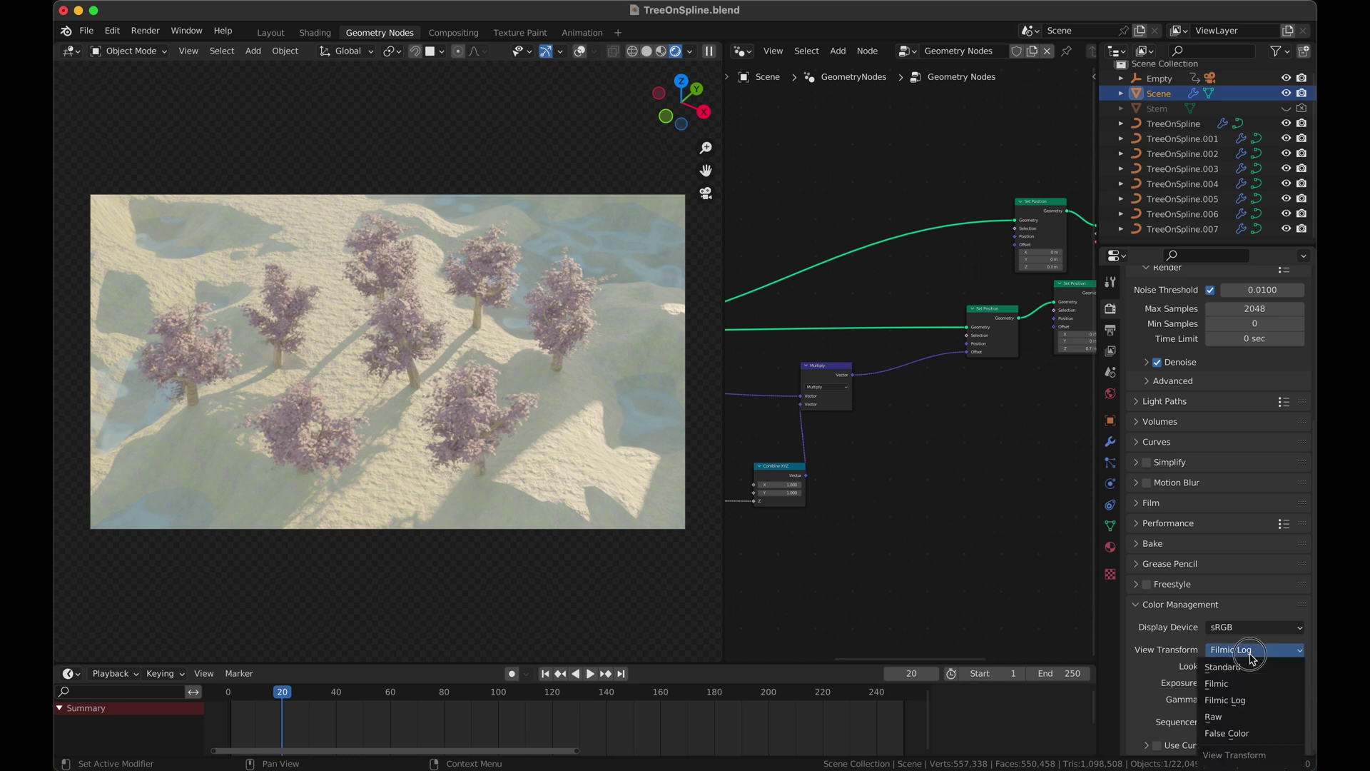
click(1242, 684)
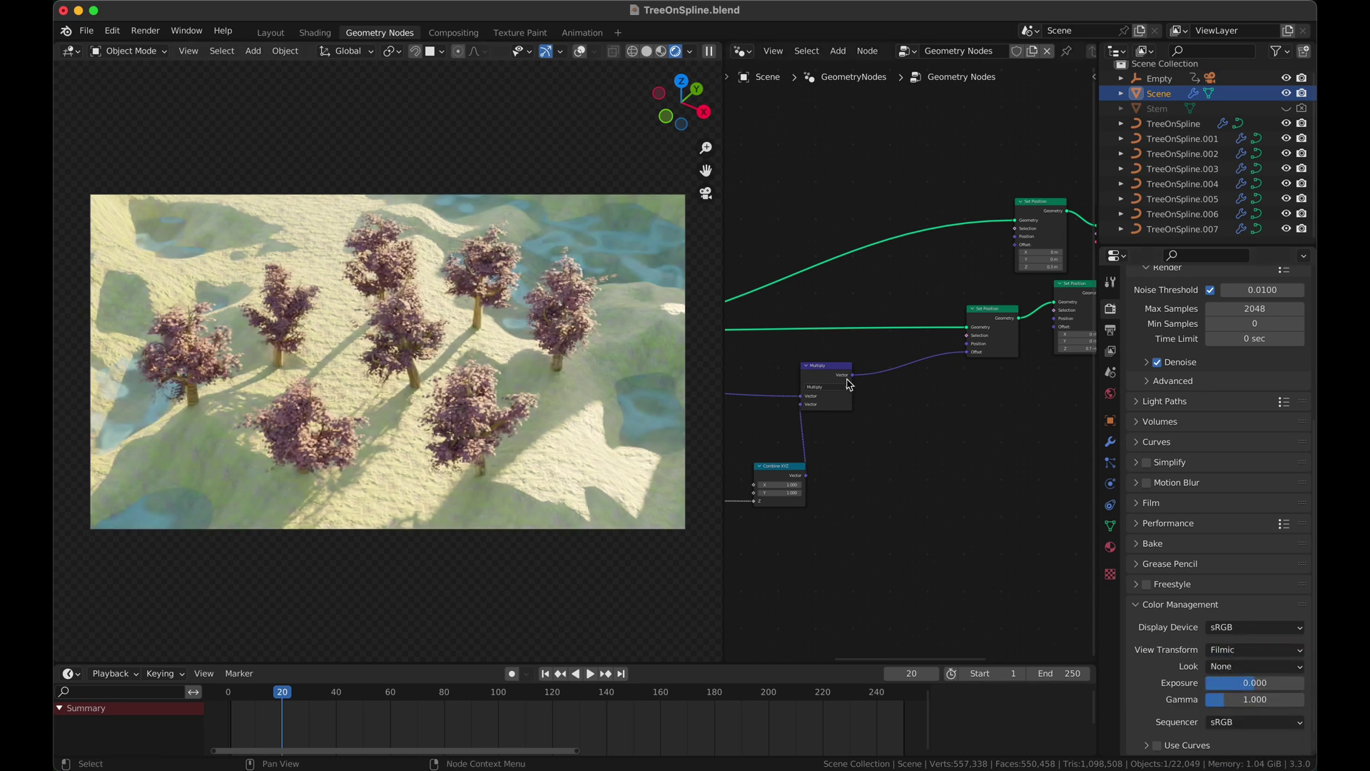
scroll(849, 384, left, 8)
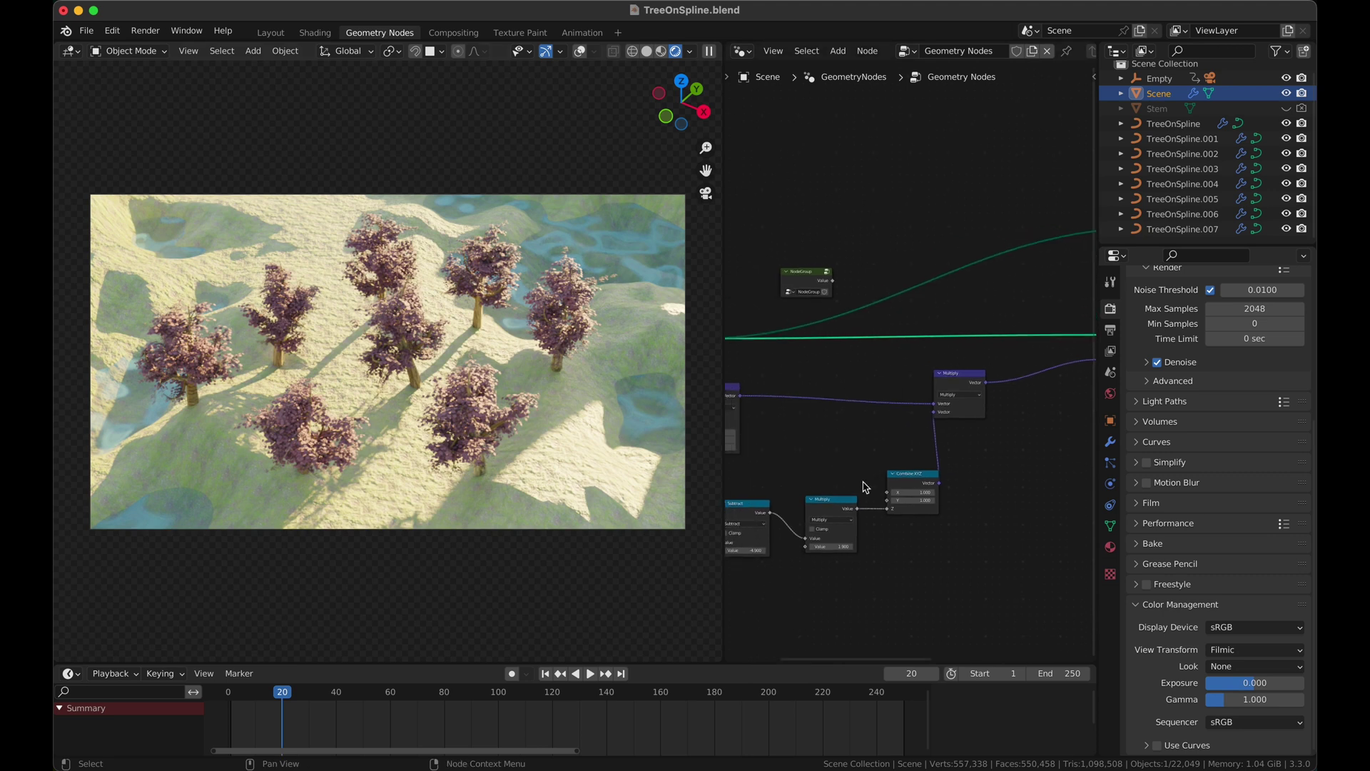
key(super+s)
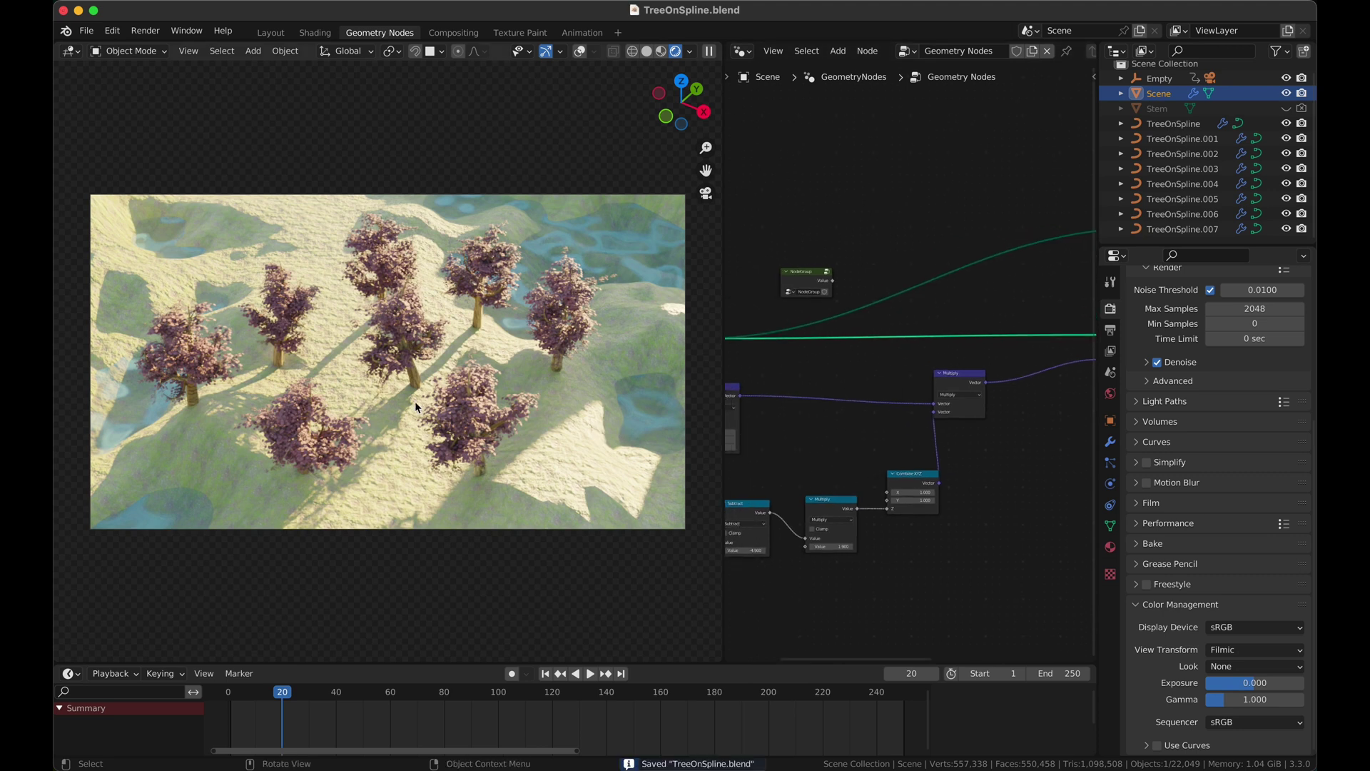
Switch the viewport to Solid shading and orbit around the terrain and tree grove
click(647, 51)
middle_drag(329, 494, 352, 466)
scroll(460, 378, right, 10)
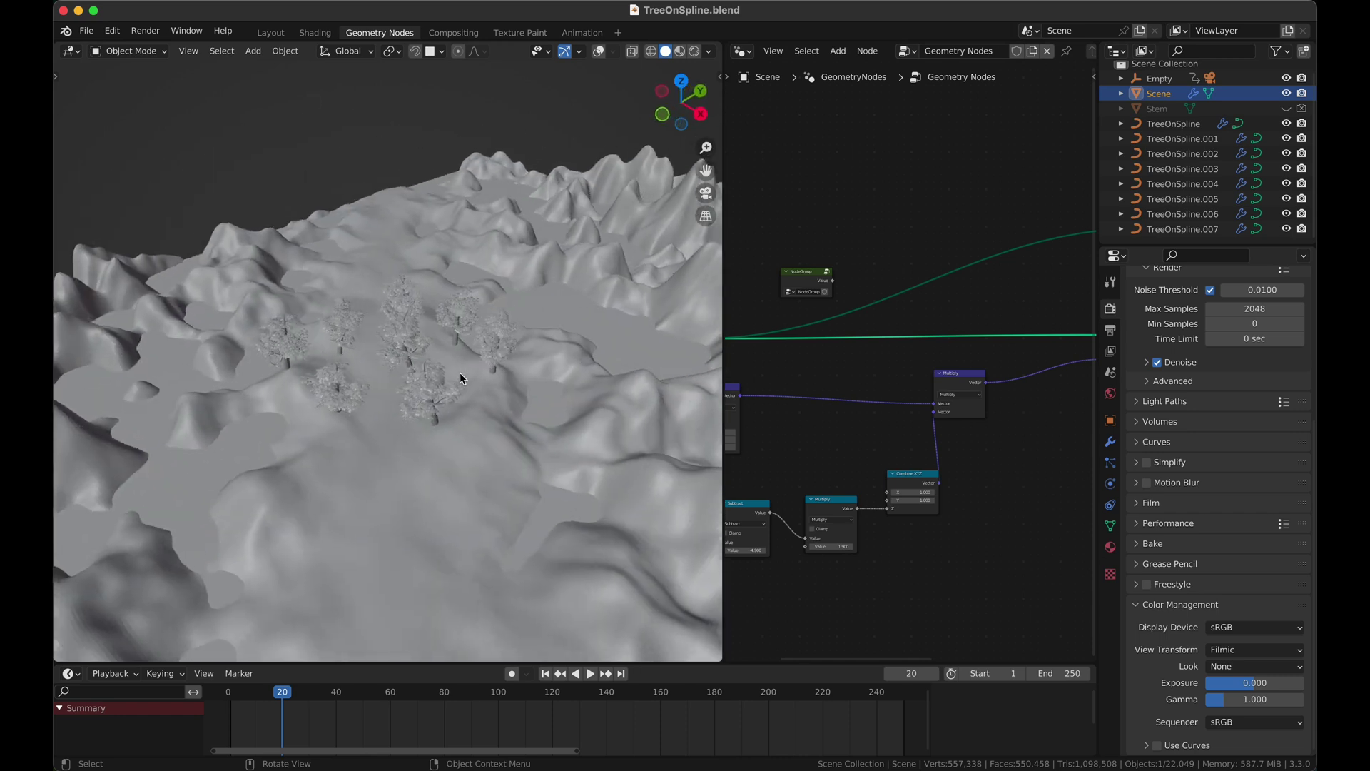
scroll(460, 378, left, 8)
scroll(459, 378, right, 10)
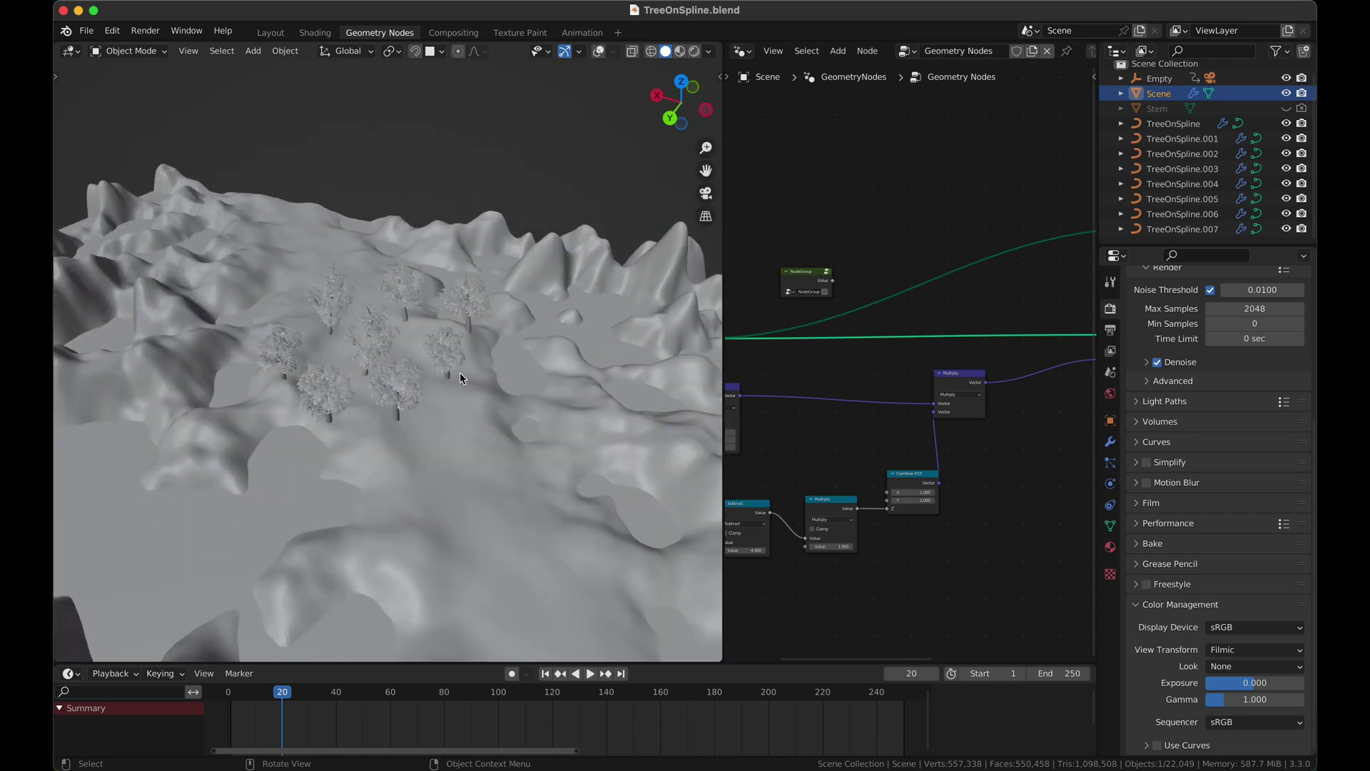
scroll(460, 378, right, 3)
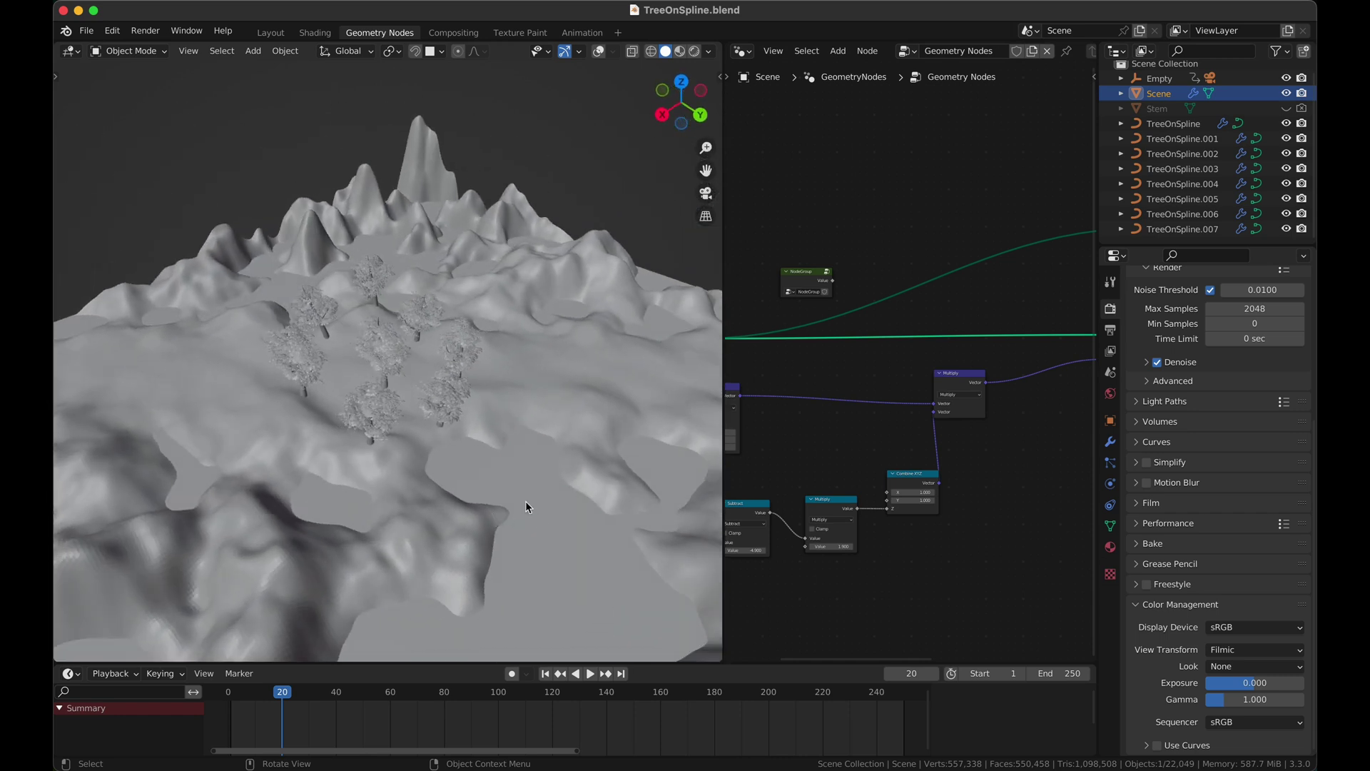
scroll(554, 528, right, 10)
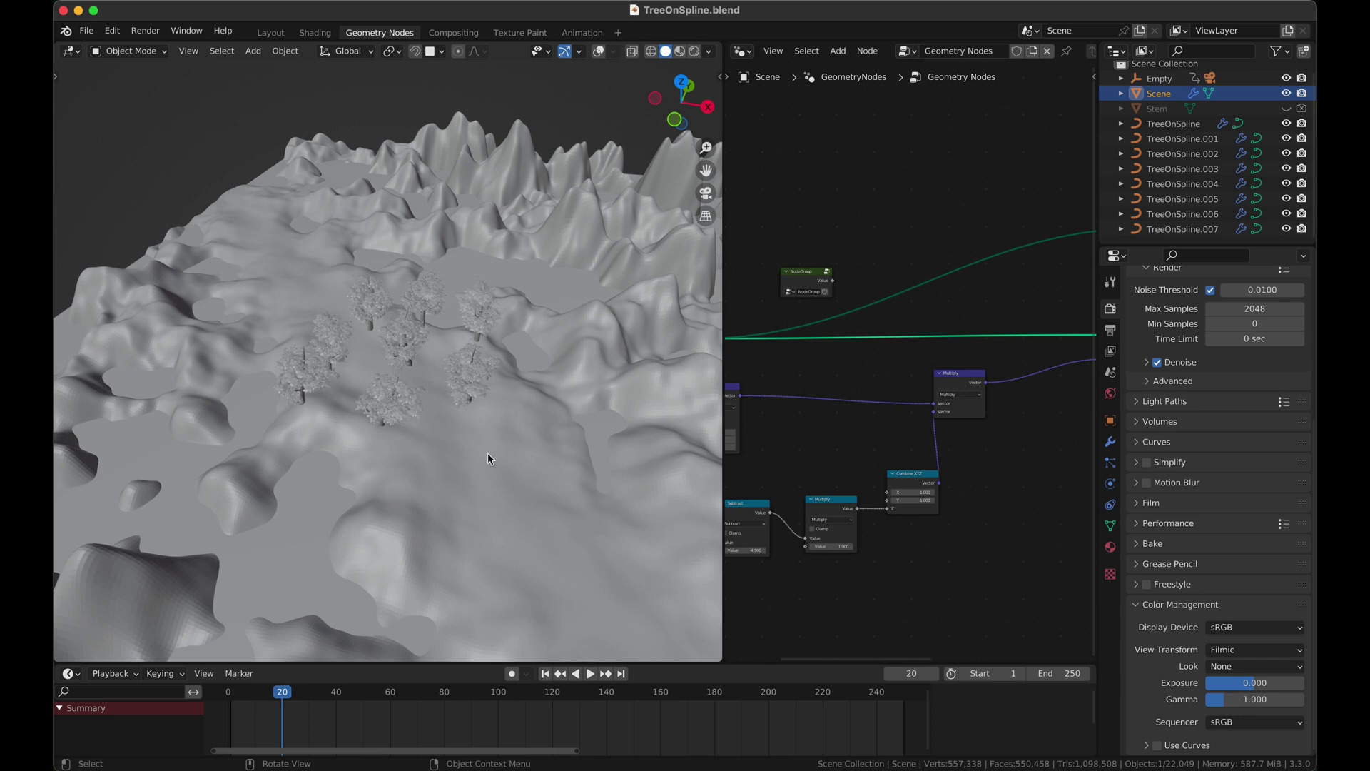
Select the Empty object, re-enable viewport overlays, and look over its children in the Outliner
click(1164, 78)
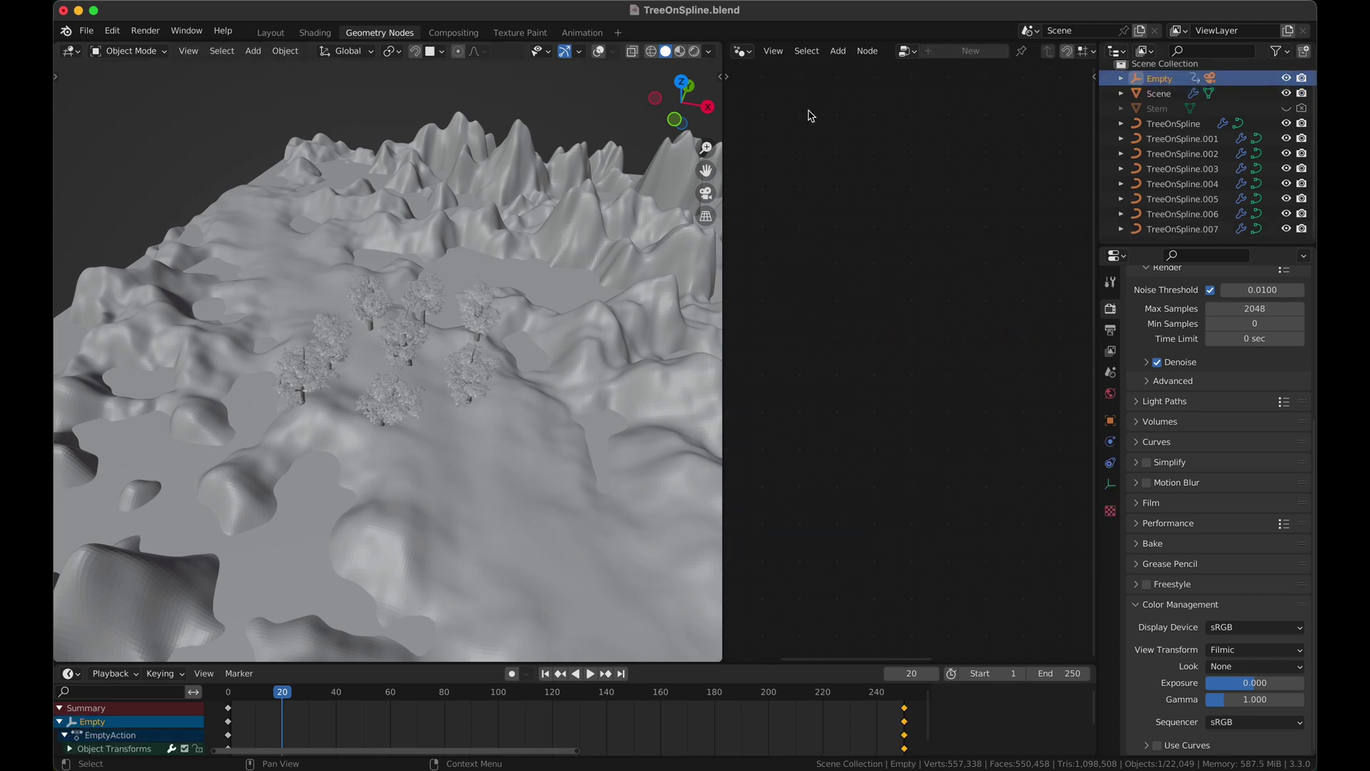
click(599, 52)
scroll(534, 268, left, 5)
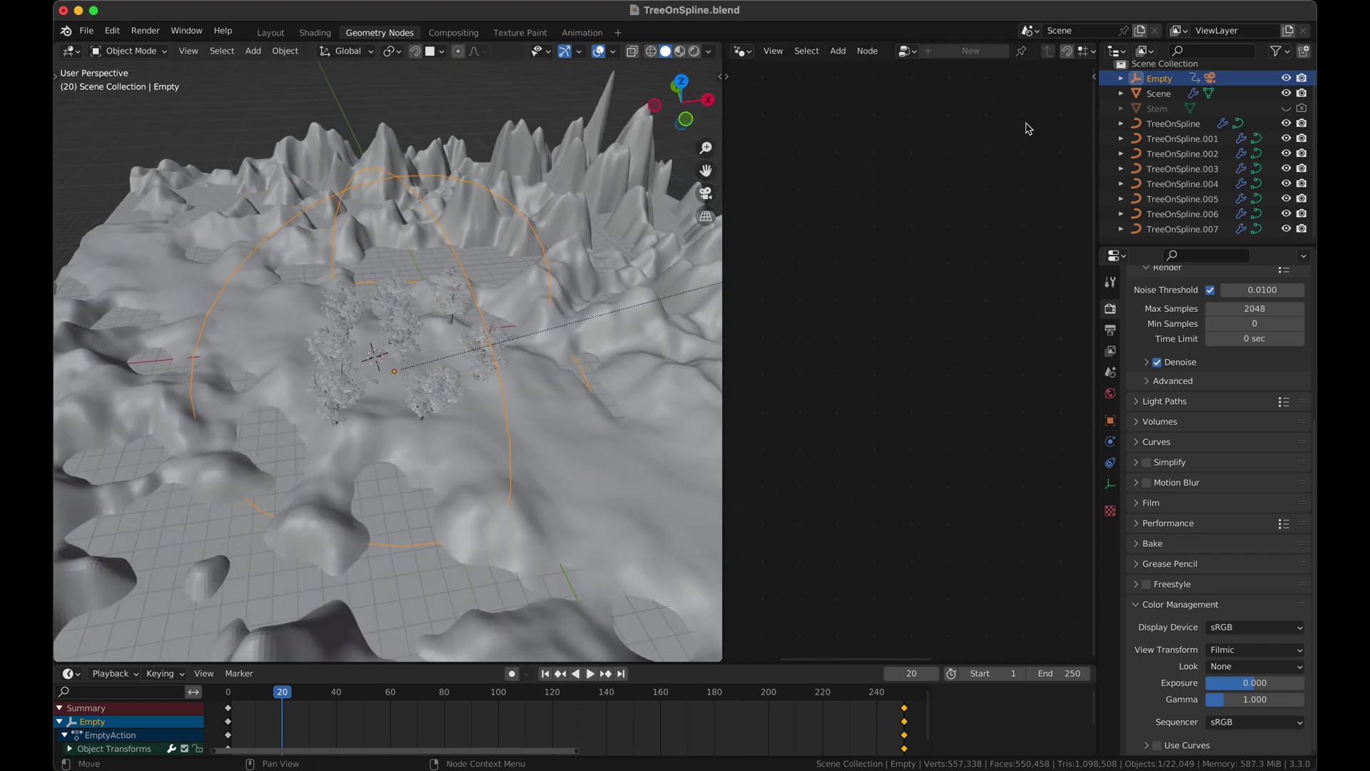
click(1121, 78)
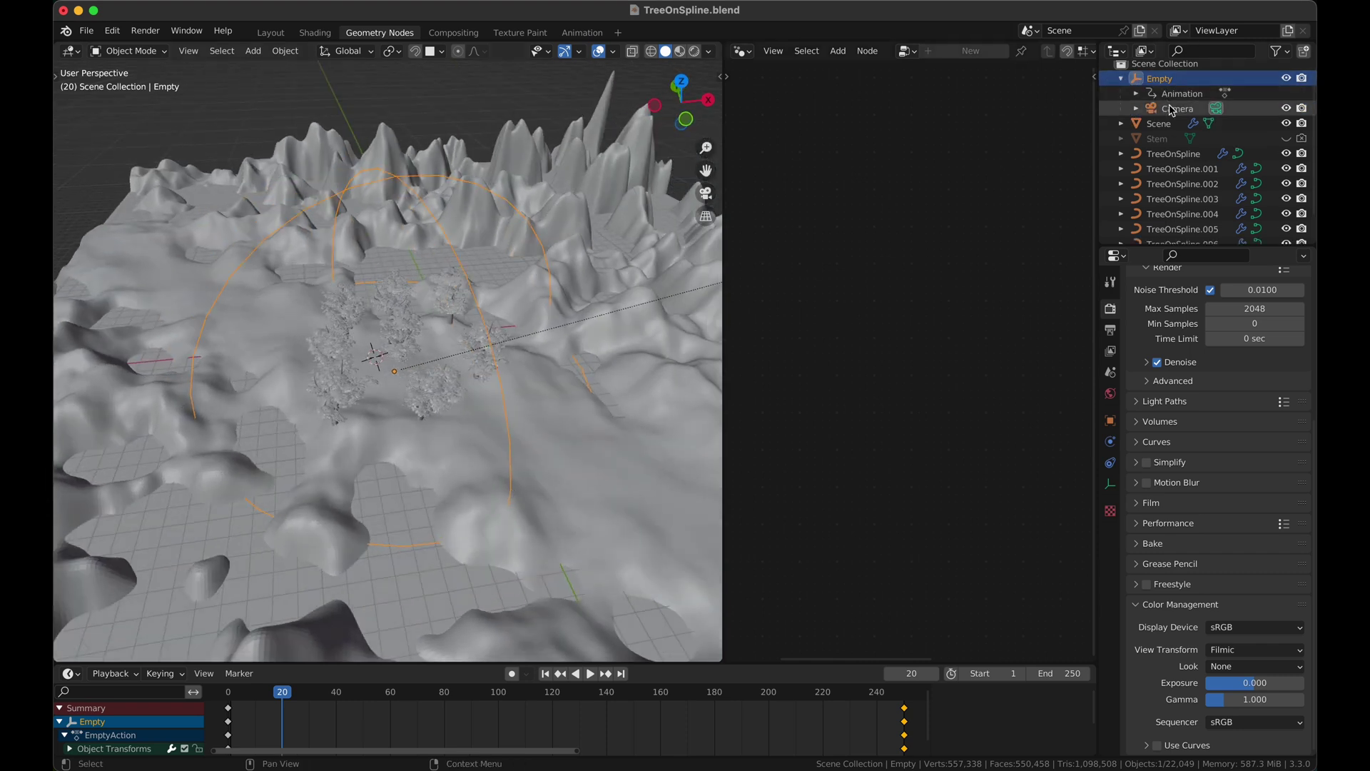
click(1121, 78)
scroll(628, 393, up, 3)
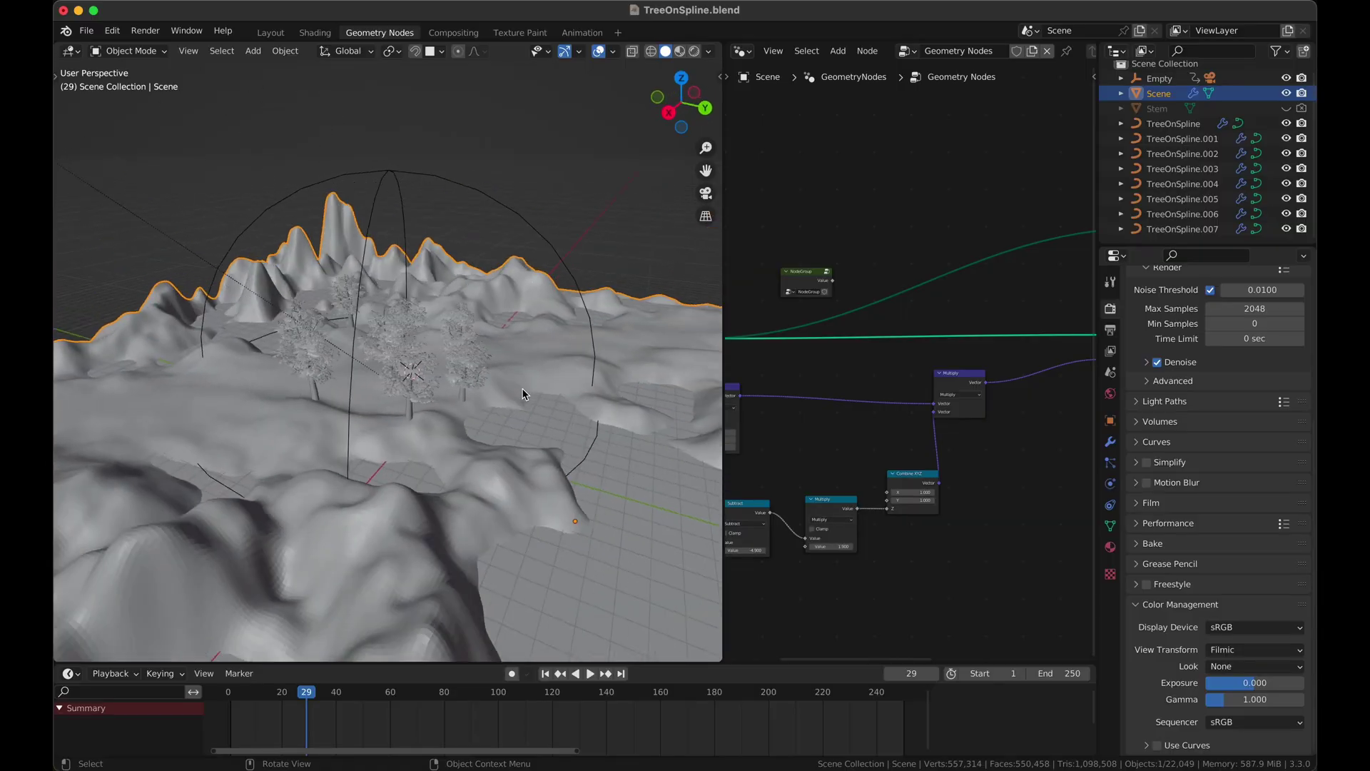
scroll(523, 389, left, 3)
scroll(523, 394, left, 5)
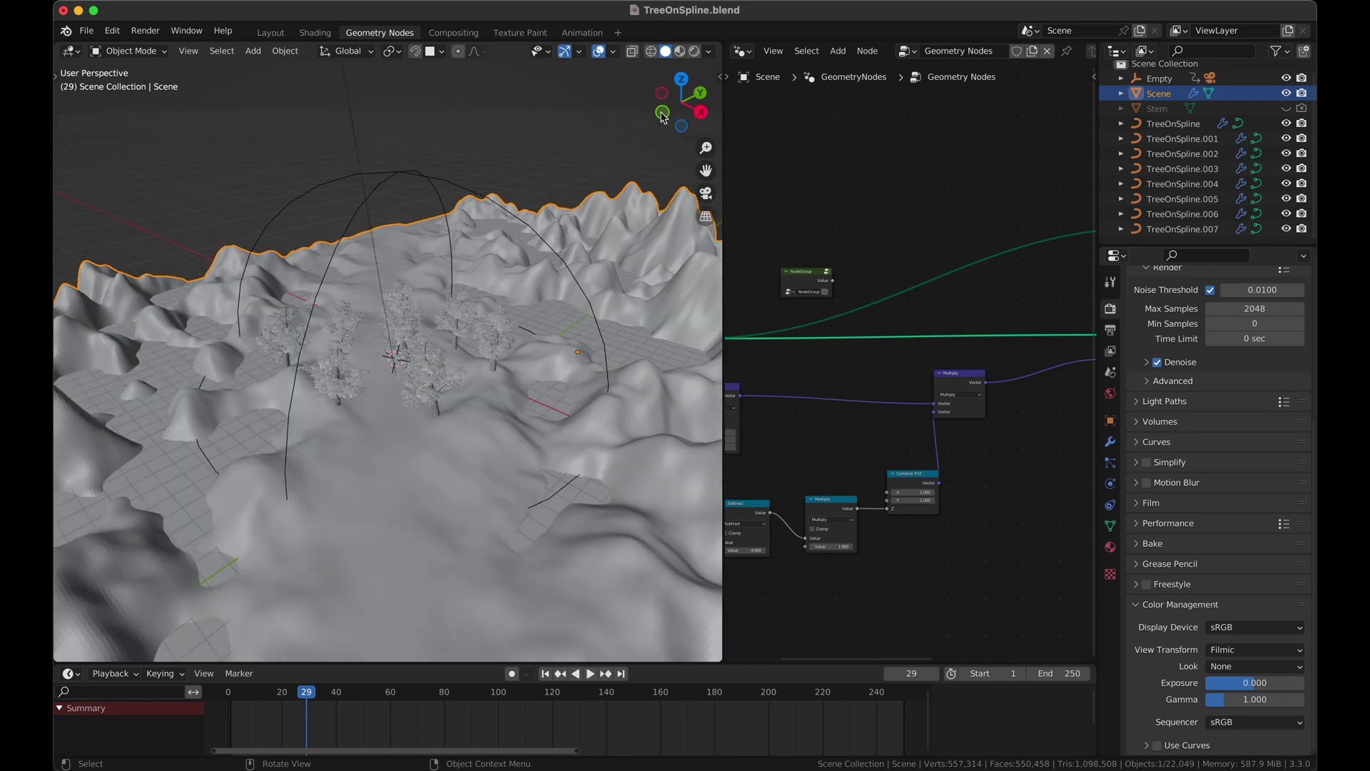
Show the scene in Rendered shading through the camera view
click(695, 50)
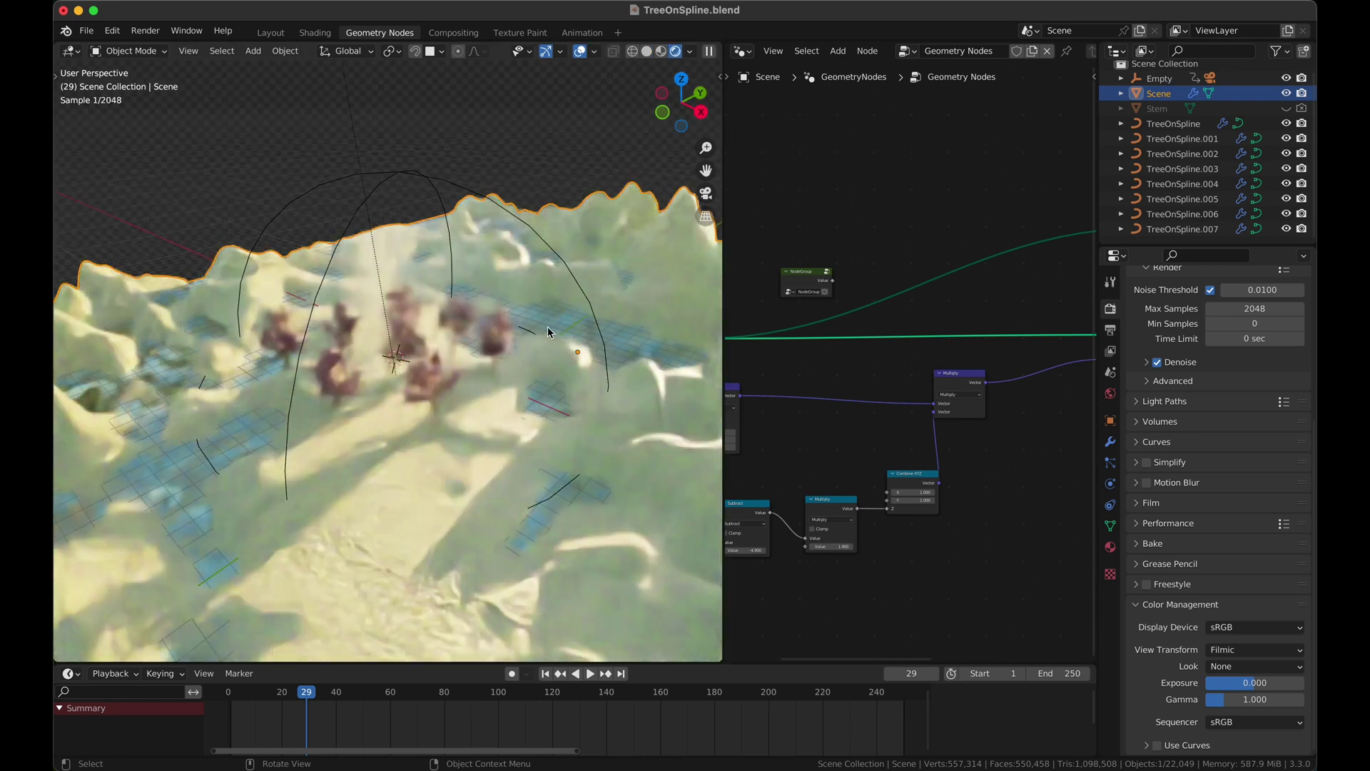
scroll(536, 344, left, 5)
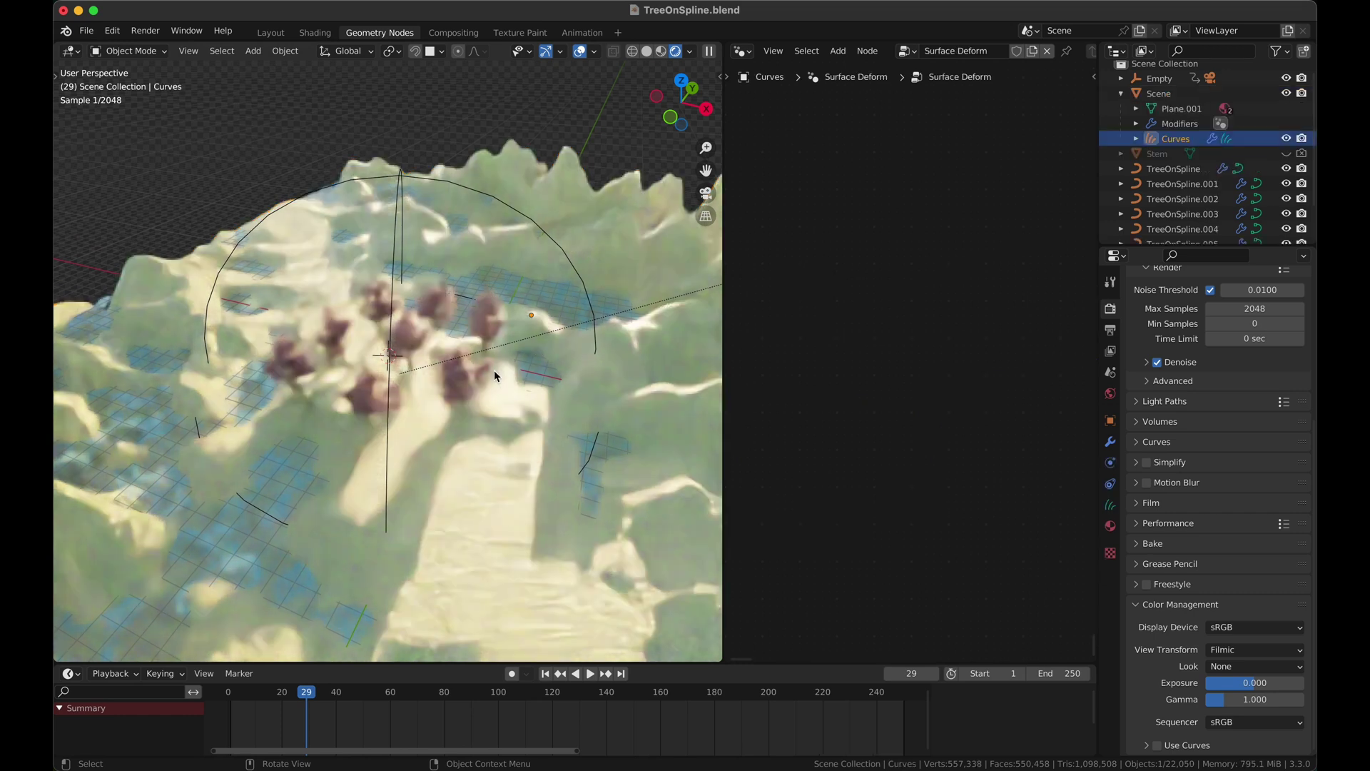
scroll(493, 370, left, 3)
key(KP_0)
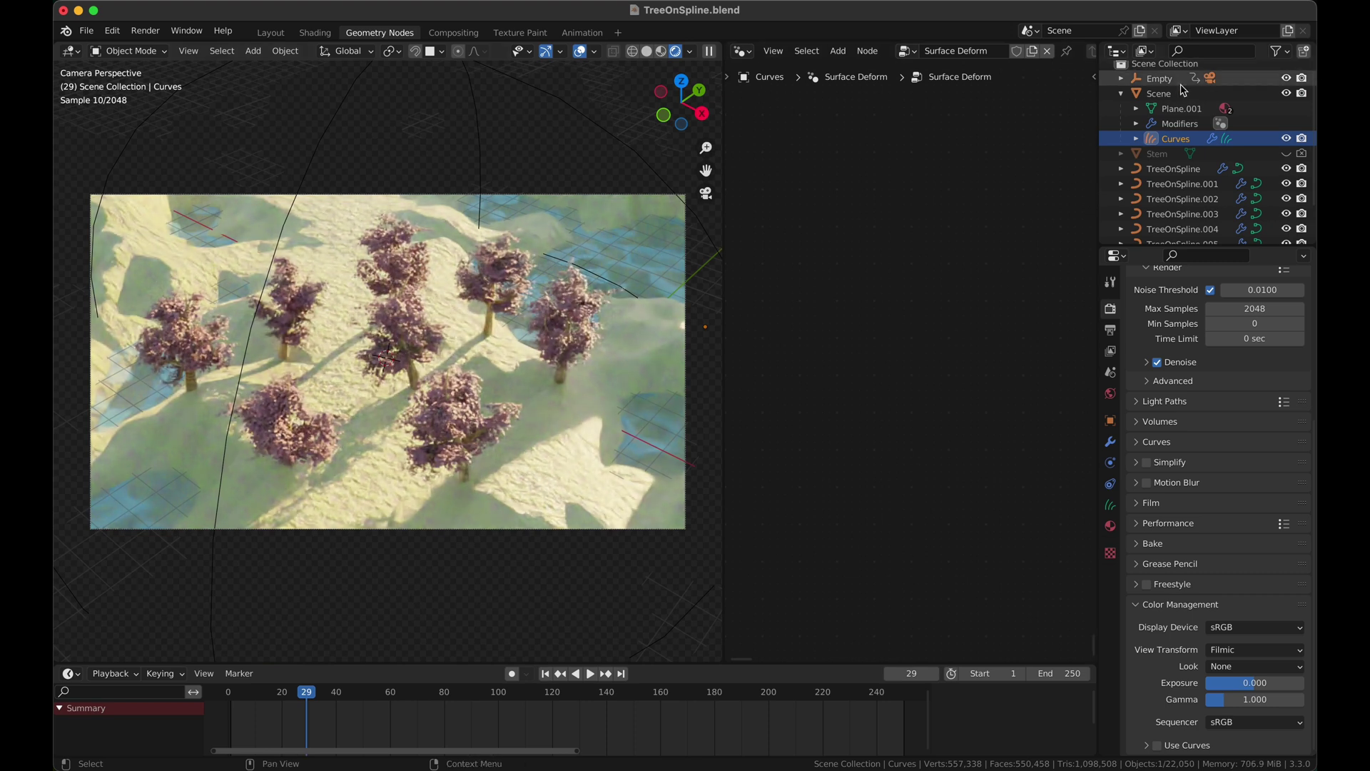
Open TreeOnSpline's Stem material (PBR Leaf) in the Shader Editor
click(1172, 170)
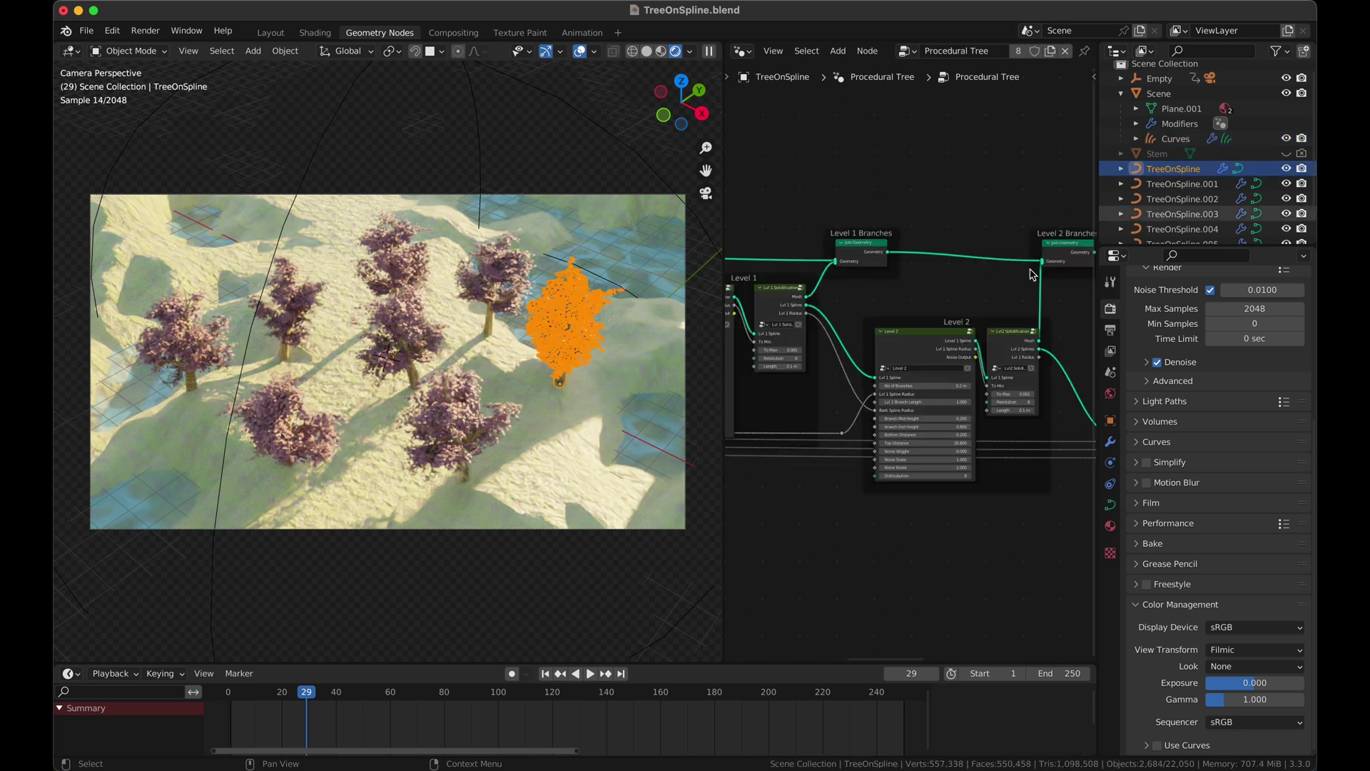
click(743, 50)
click(774, 171)
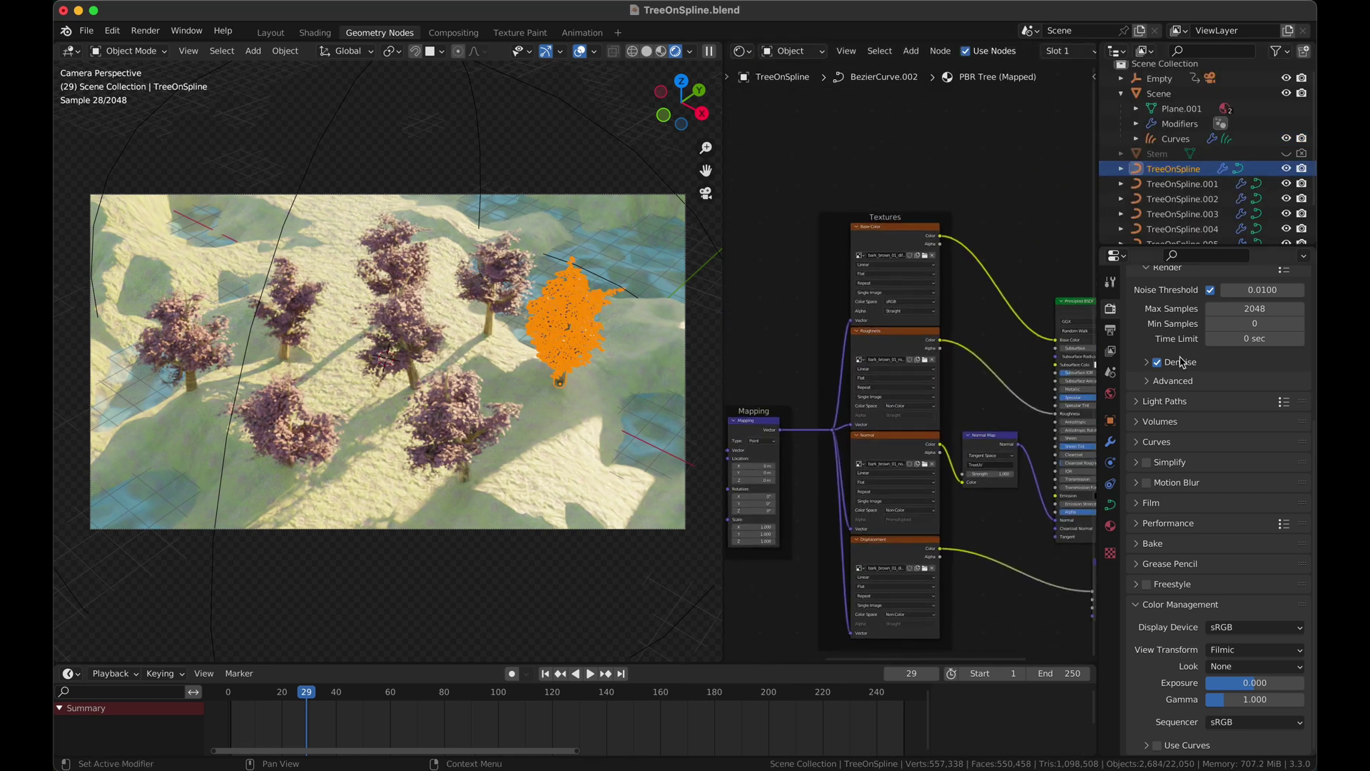
click(1111, 526)
scroll(1188, 350, up, 3)
scroll(1188, 350, up, 2)
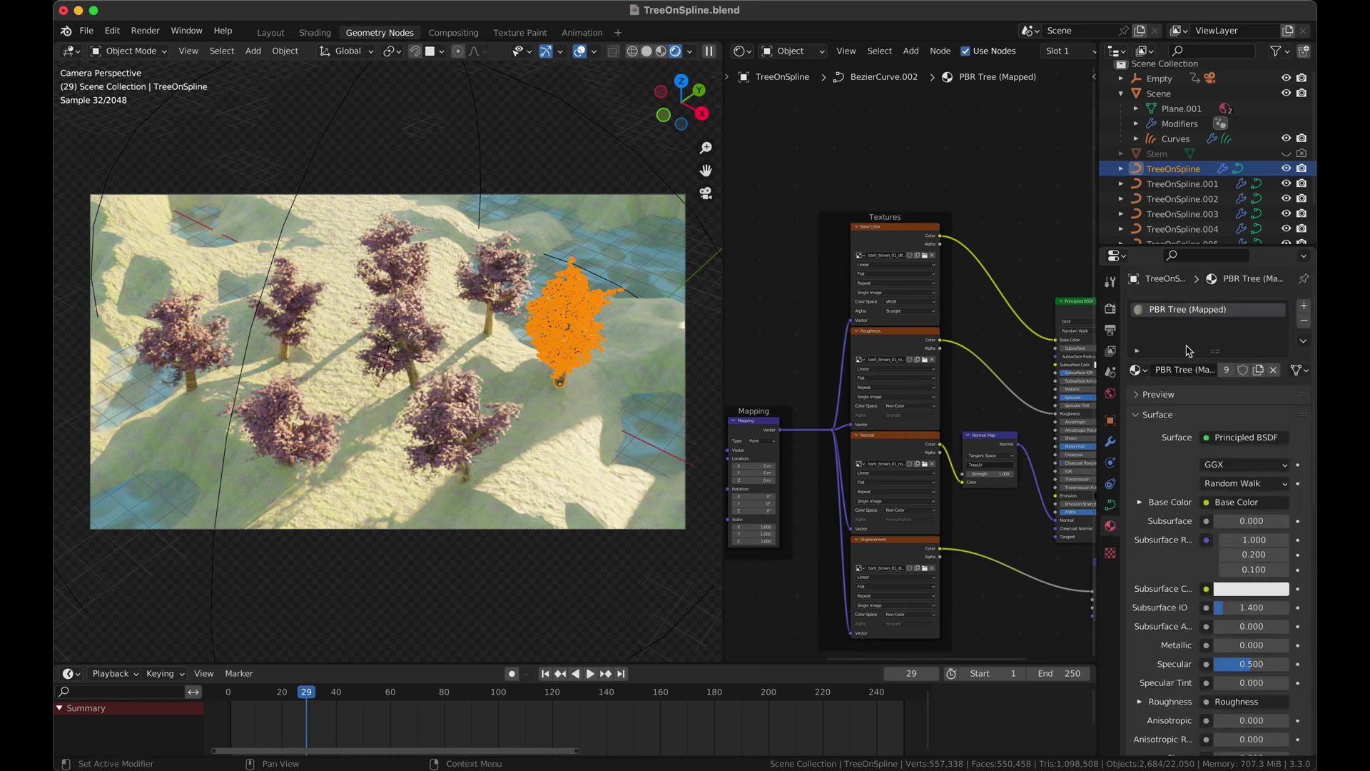
scroll(1163, 170, down, 1)
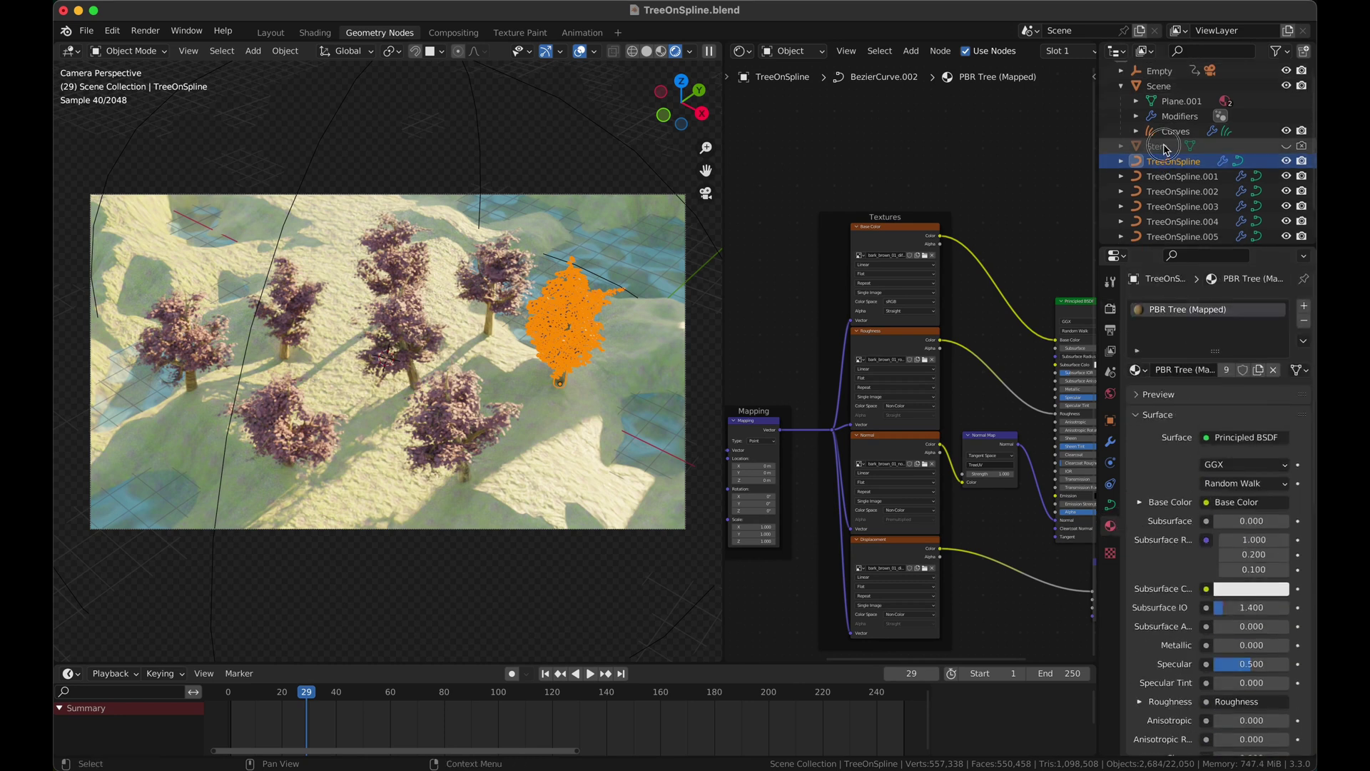
click(1159, 147)
Lighten the PBR Leaf tint to Value 0.465 and saturation 0.3, then save
click(951, 301)
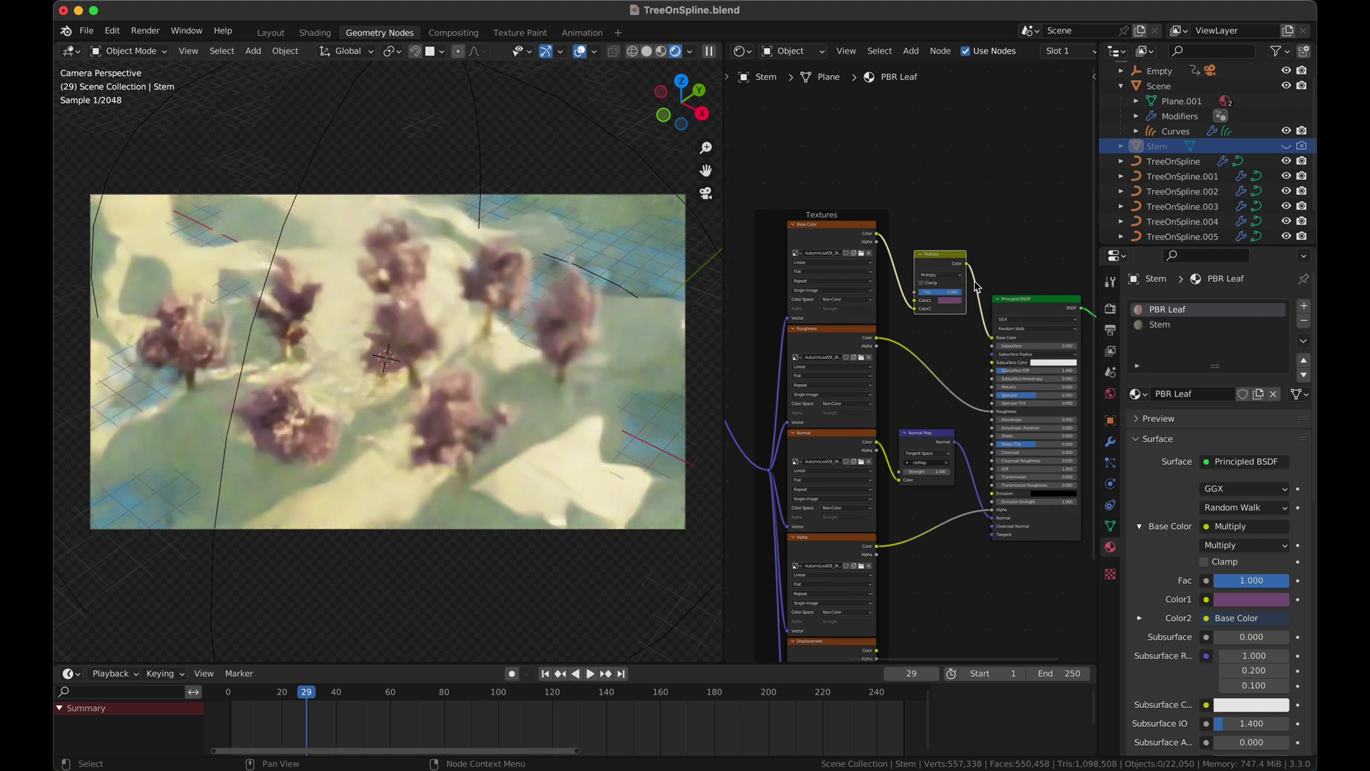
click(952, 301)
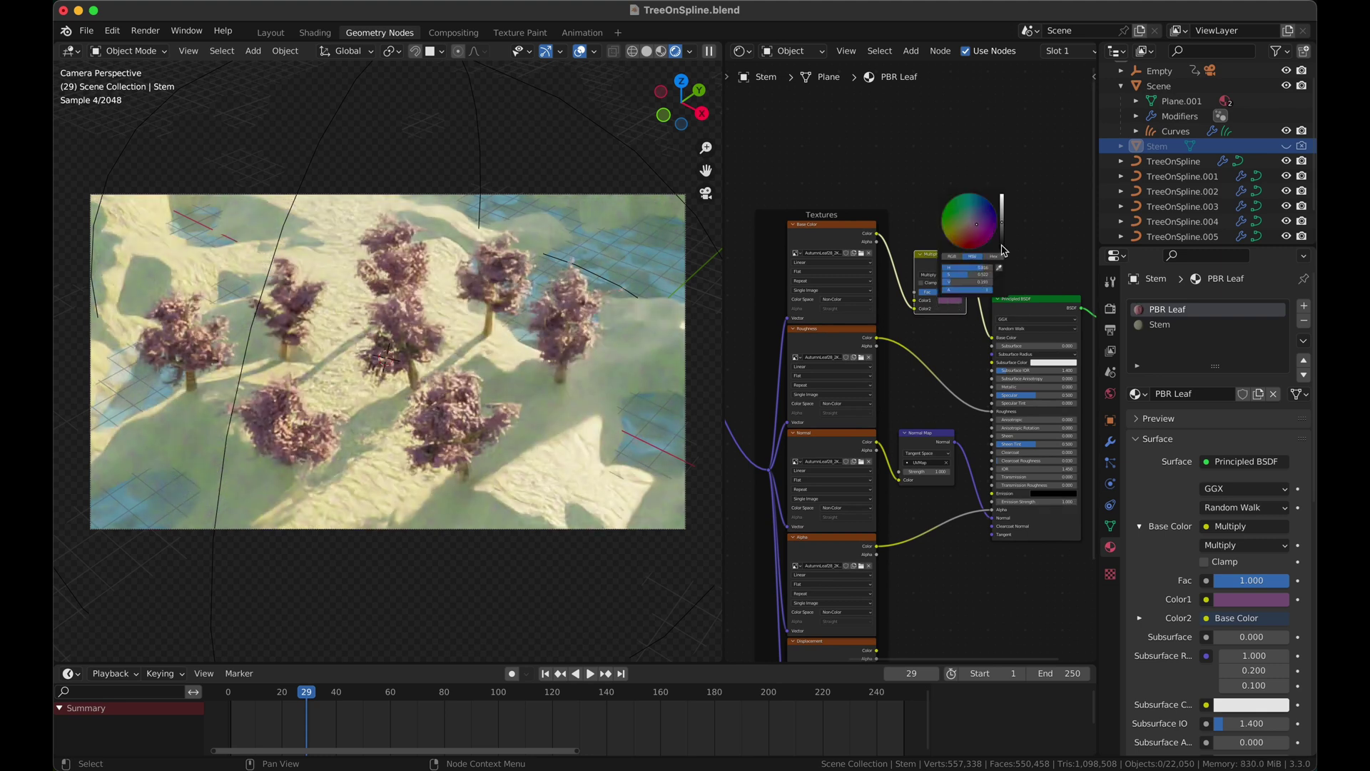
drag(1002, 239, 1002, 198)
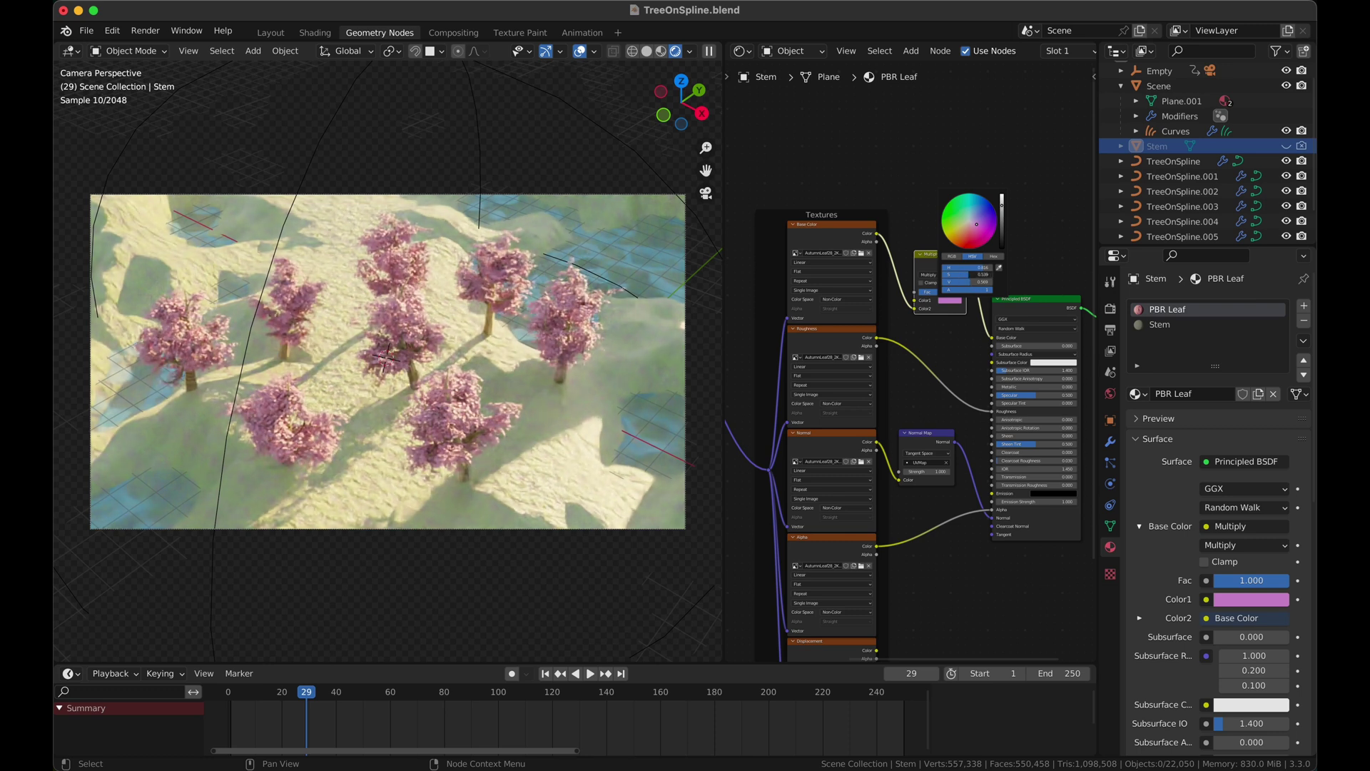
click(969, 275)
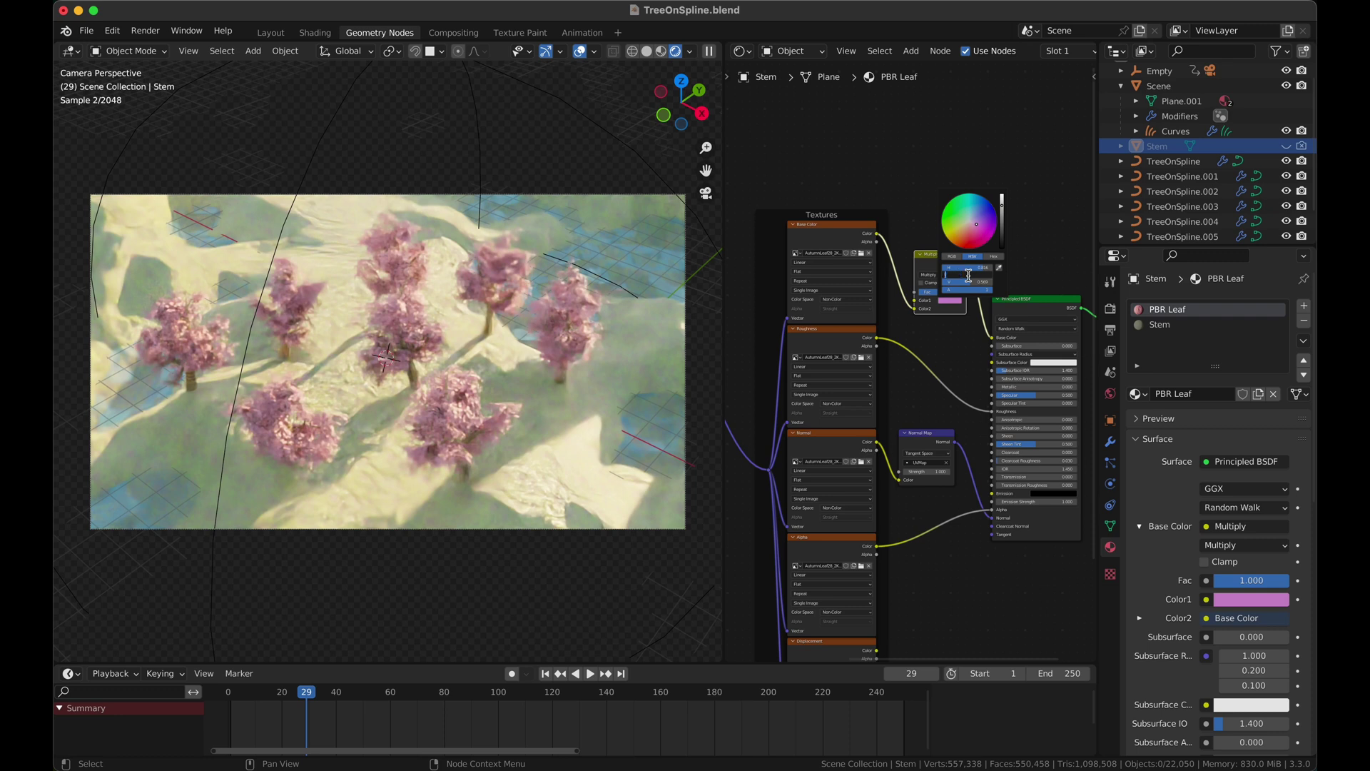
text(0.3)
key(Return)
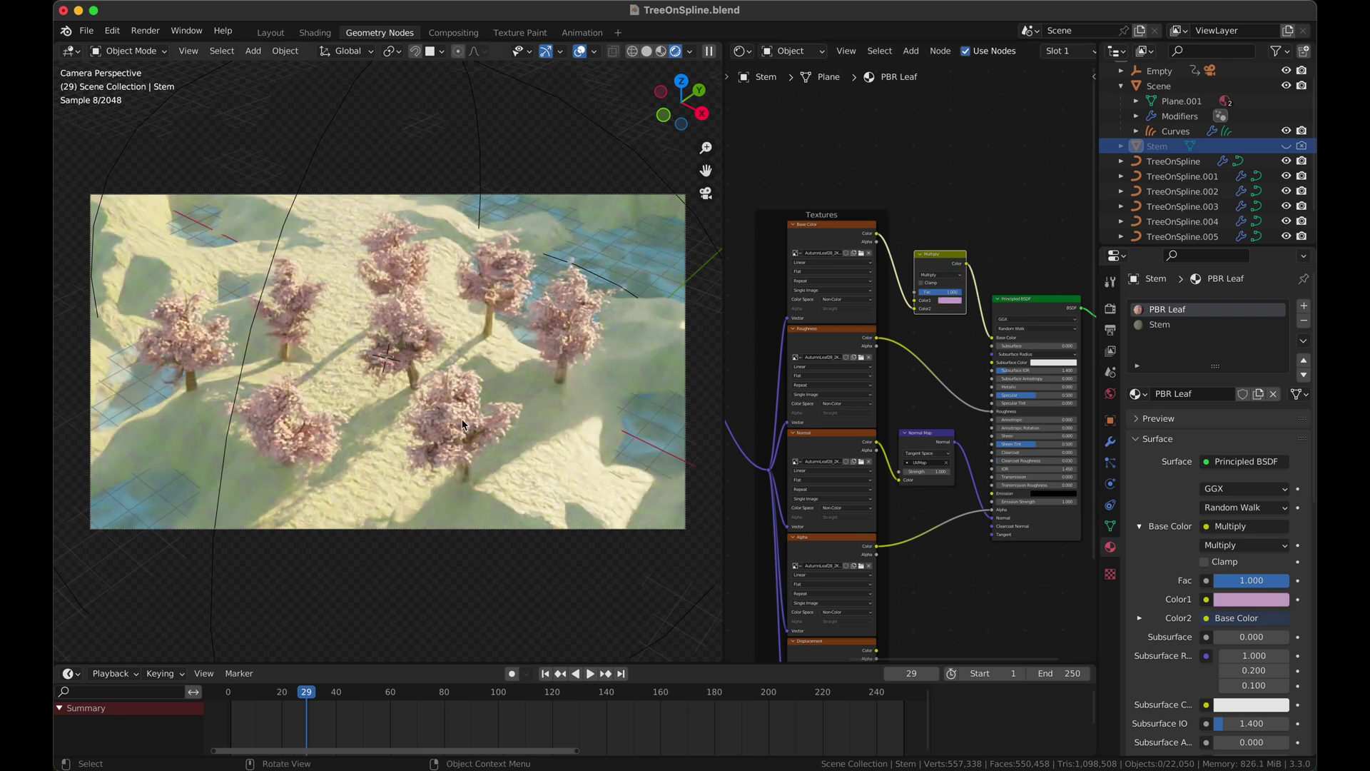
key(super+s)
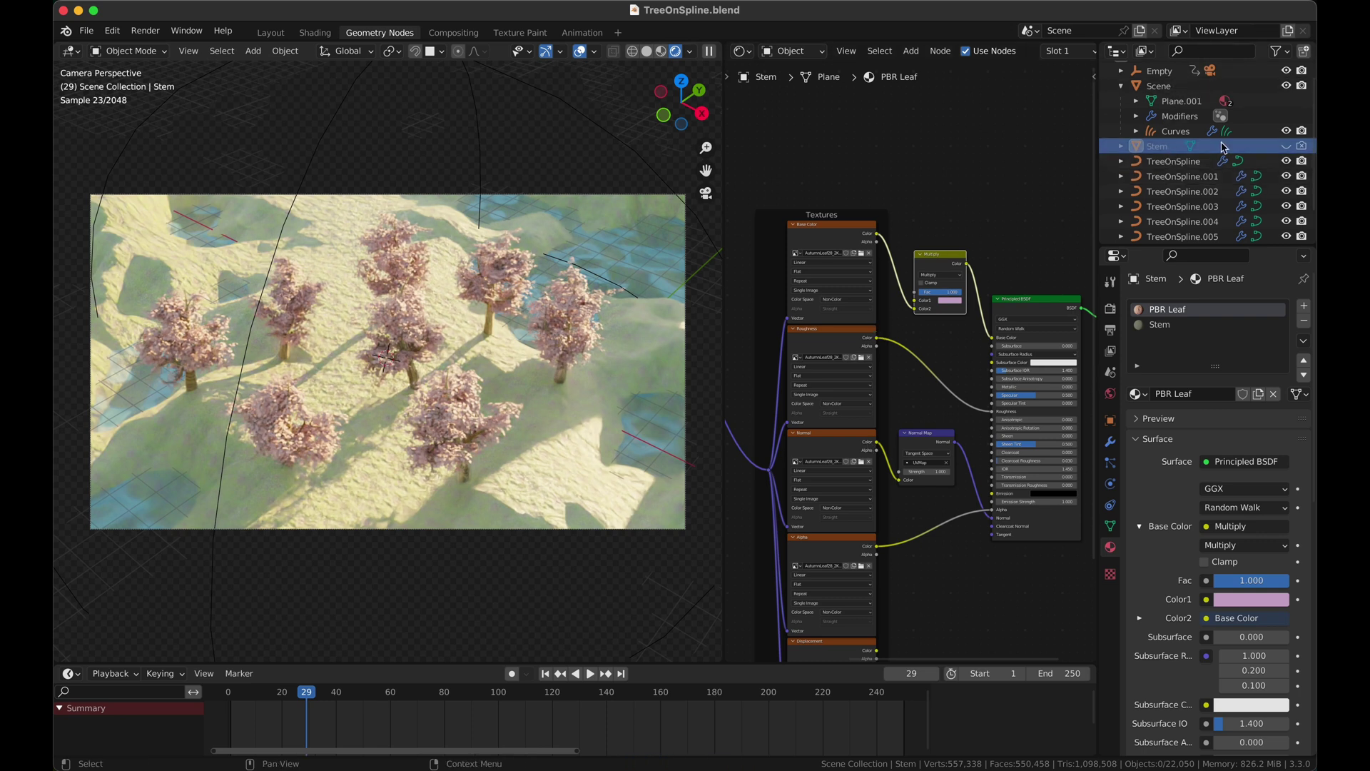
Toggle the Stem object's visibility in the Outliner on and then back off
click(1287, 146)
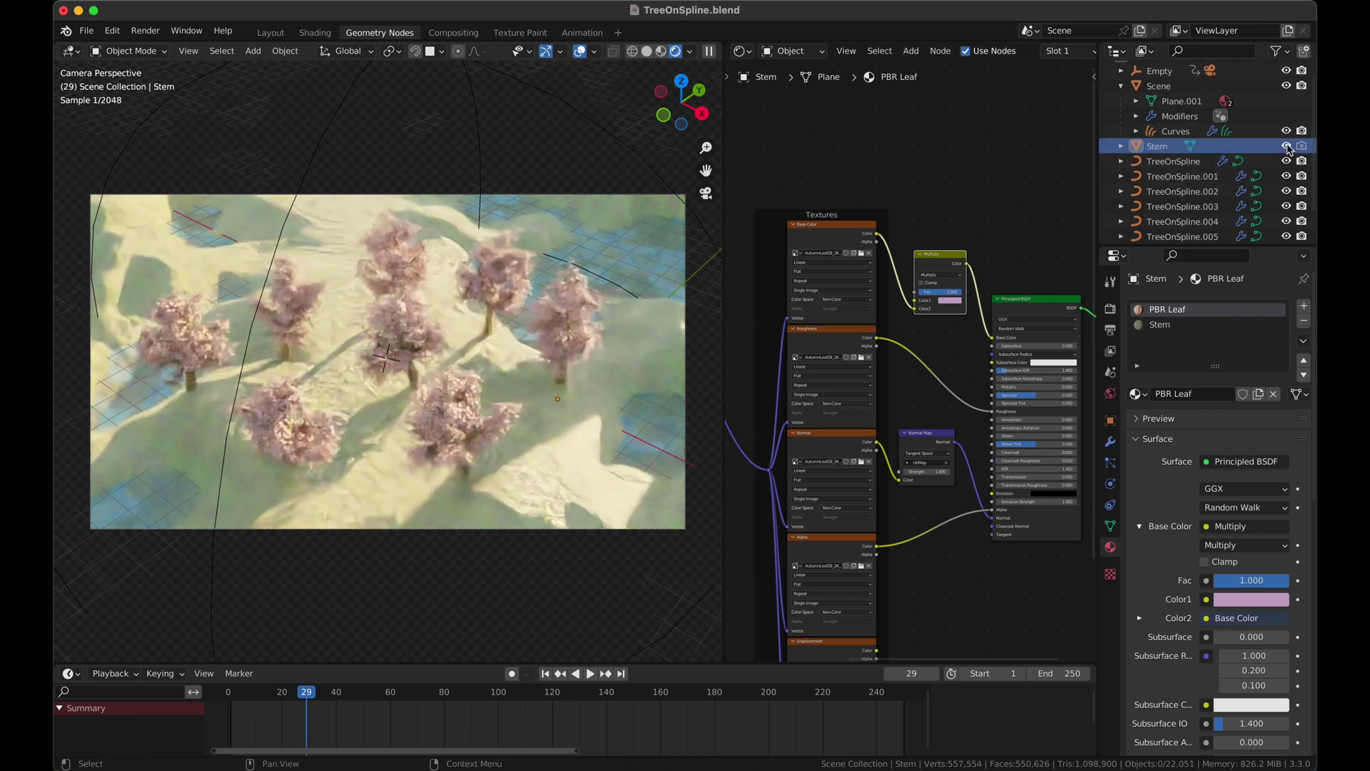
click(1287, 146)
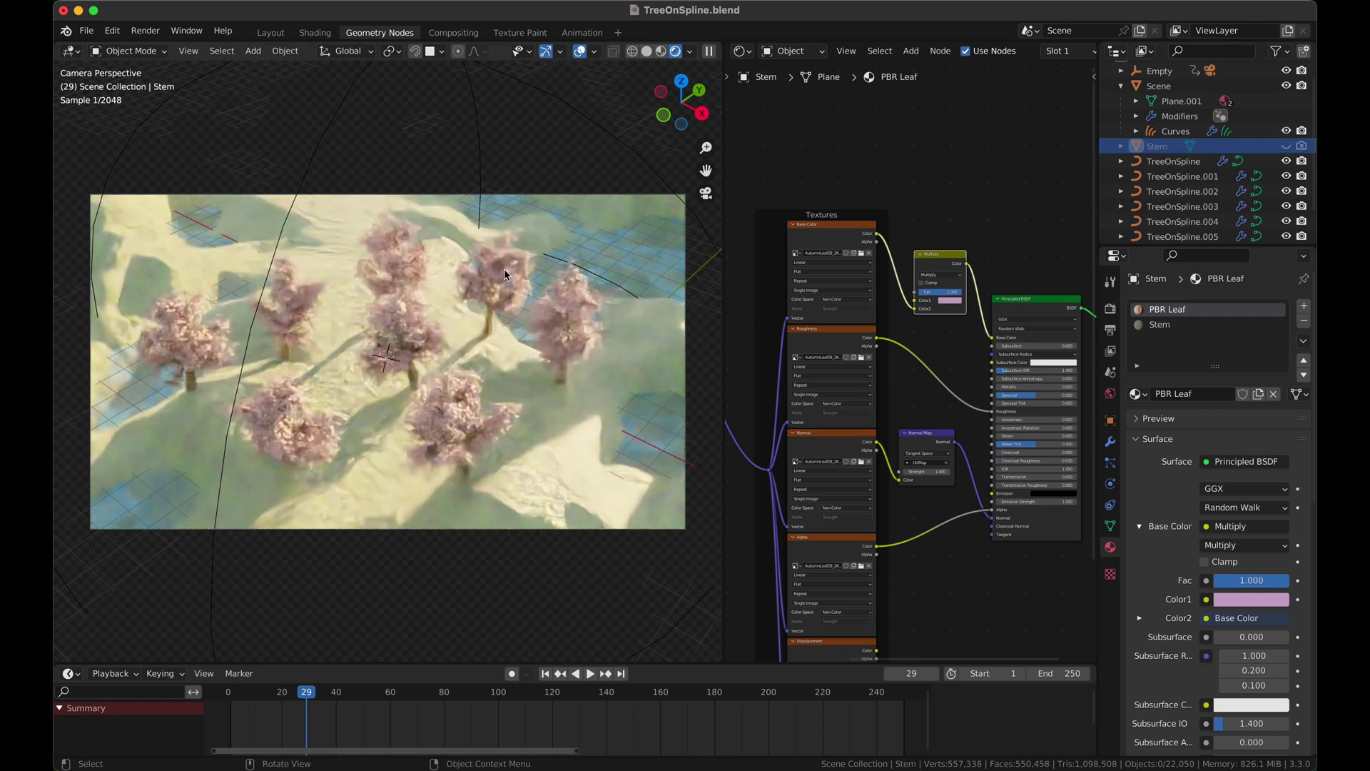